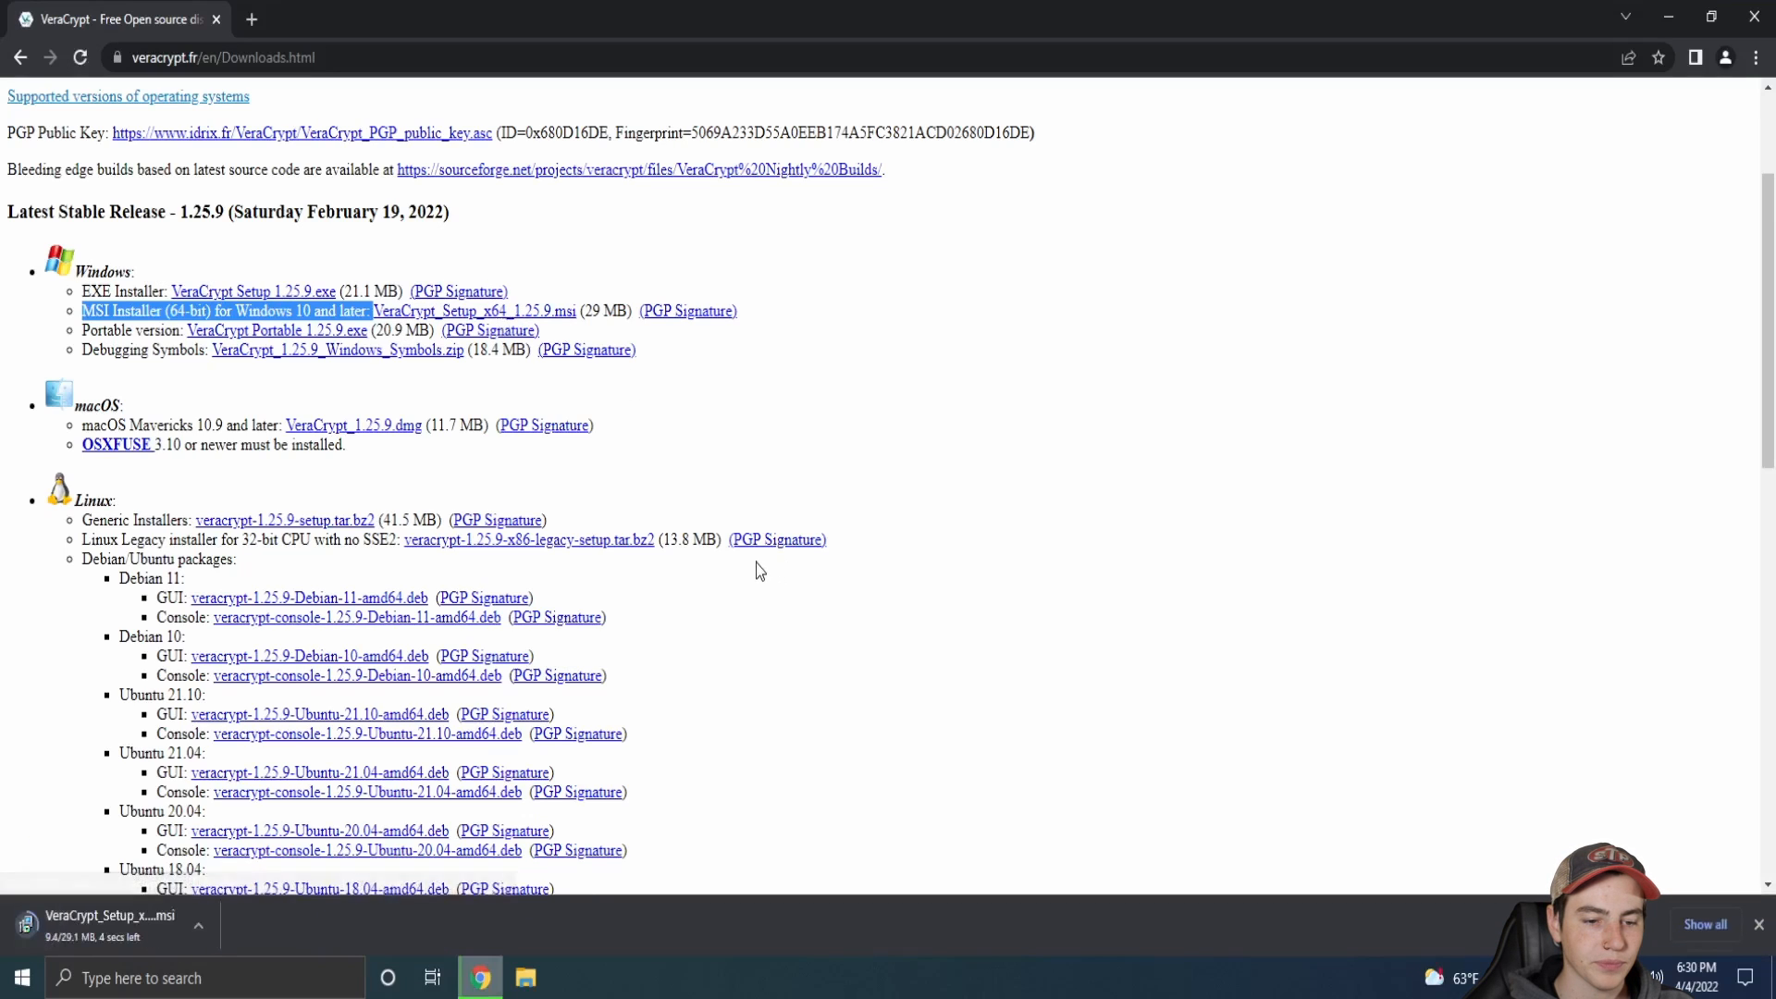
Run the downloaded VeraCrypt 1.25.9 MSI installer and accept the terms of its license agreement
left_click(110, 925)
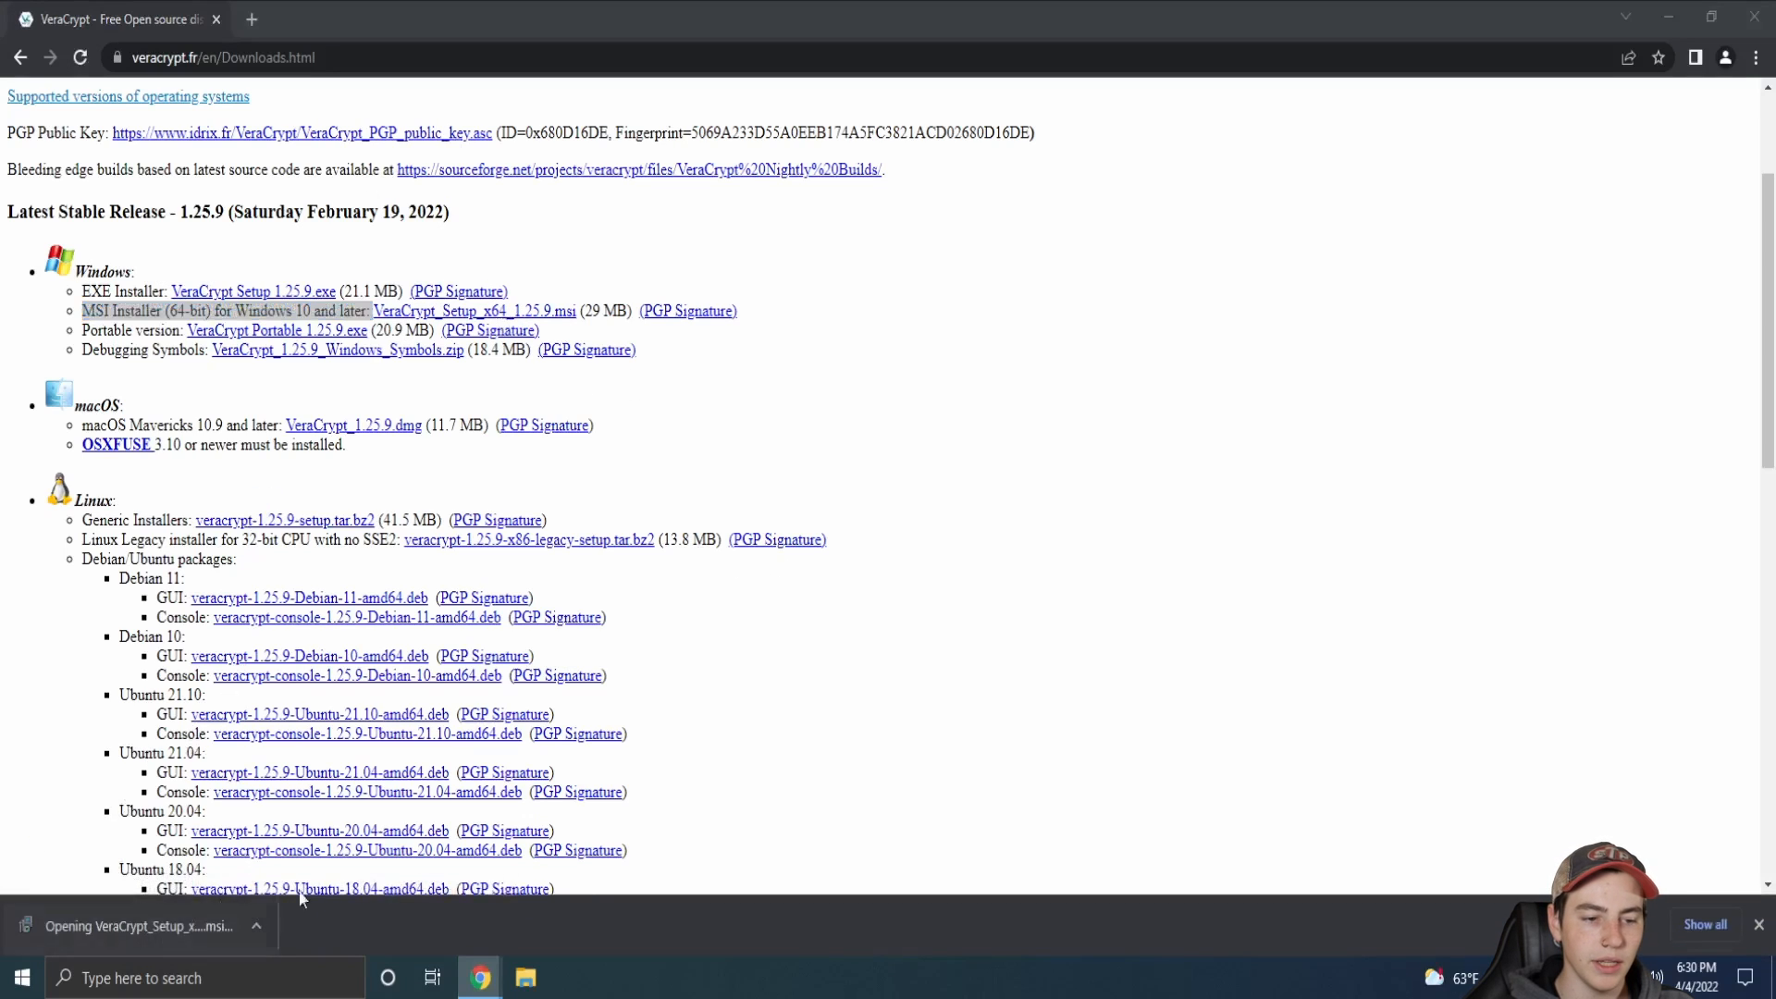
left_click(1669, 18)
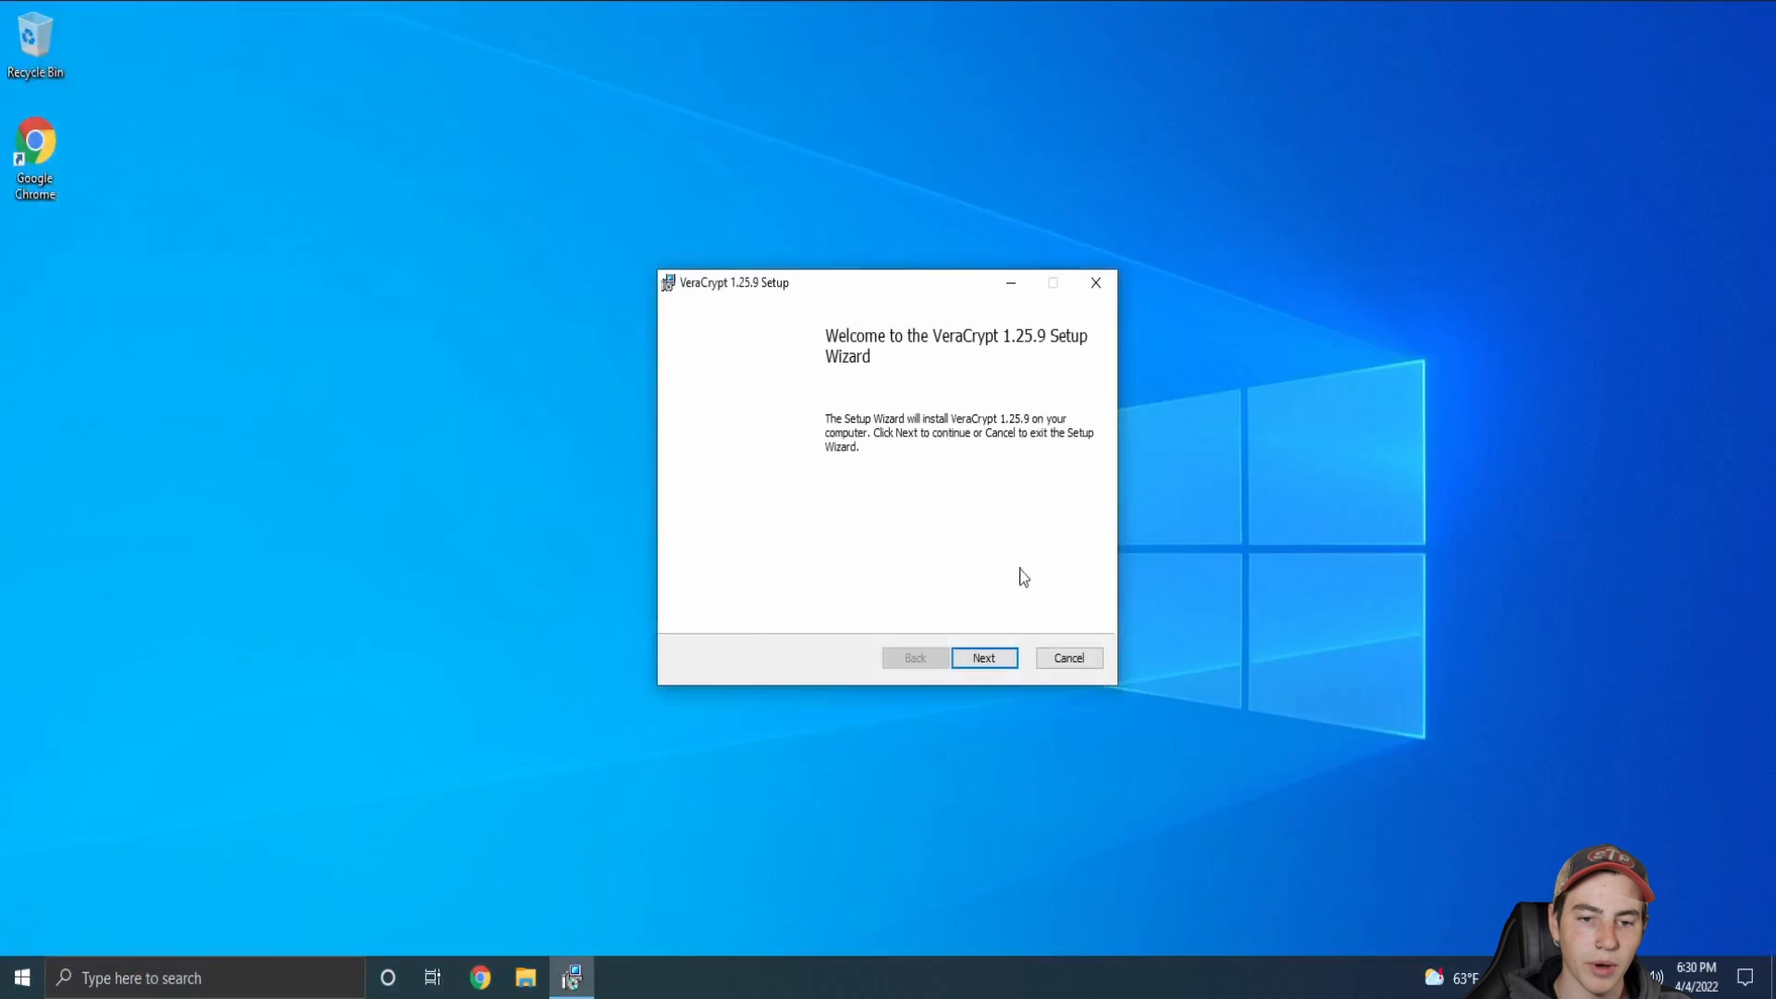
left_click(983, 659)
left_click(860, 607)
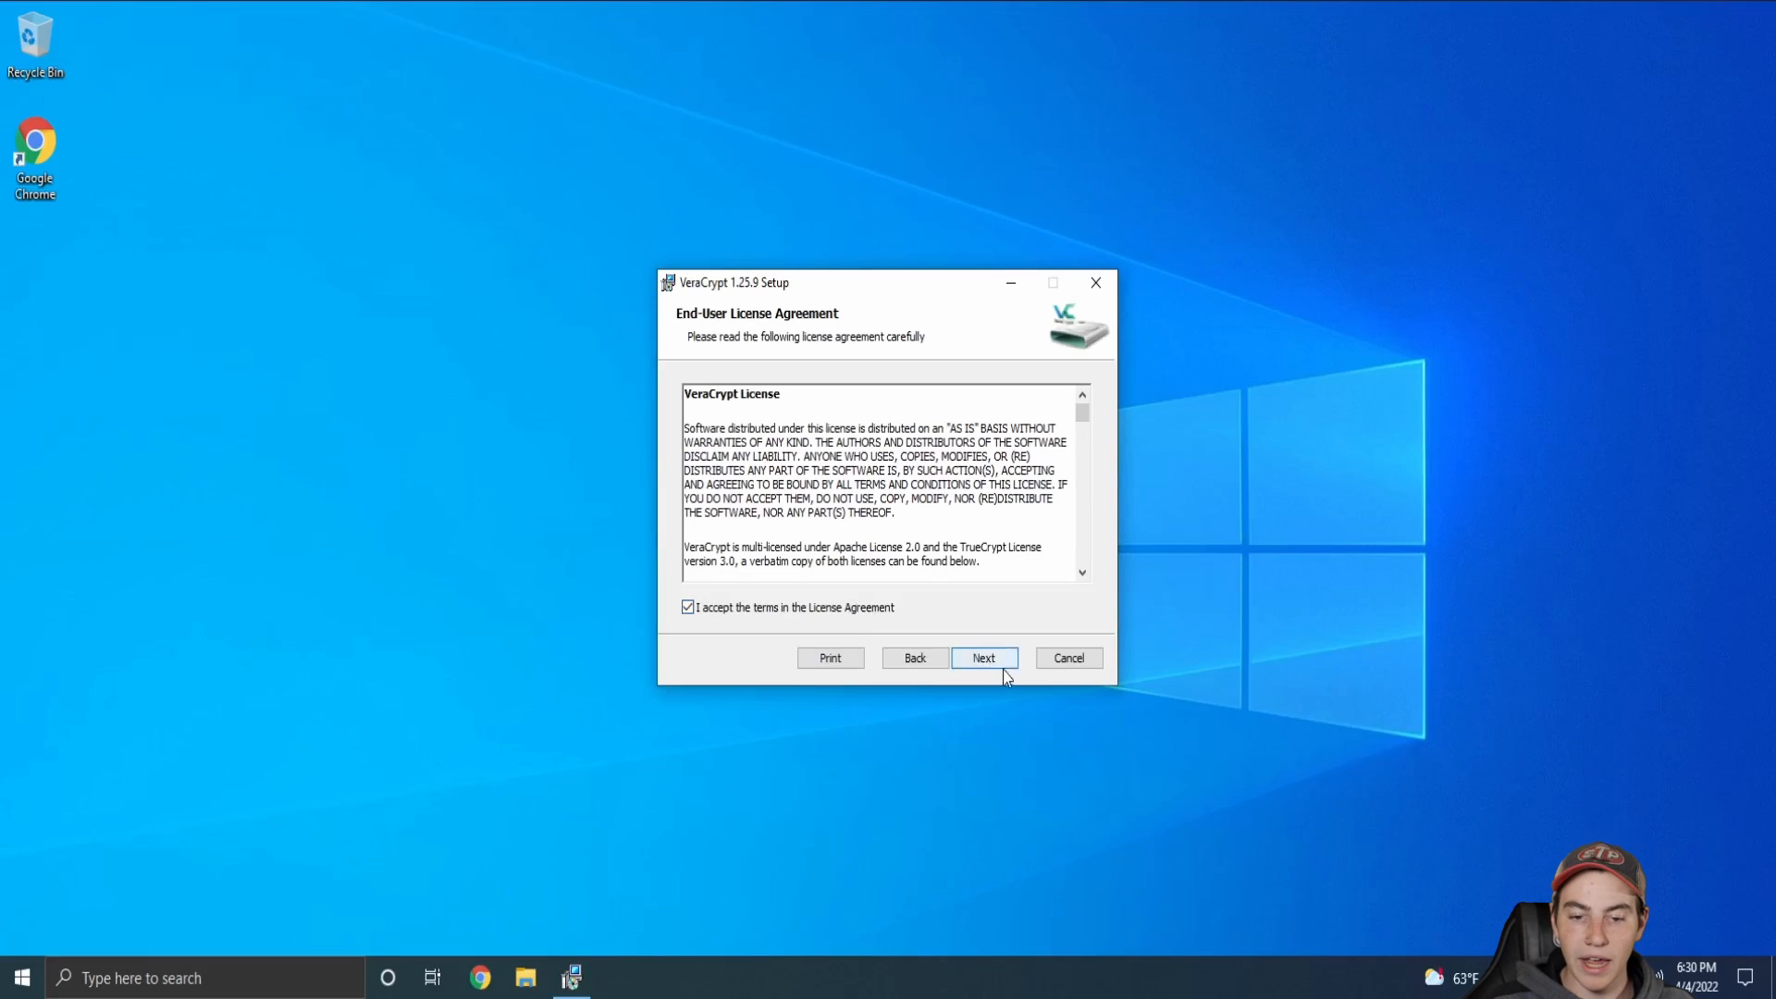
left_click(1005, 659)
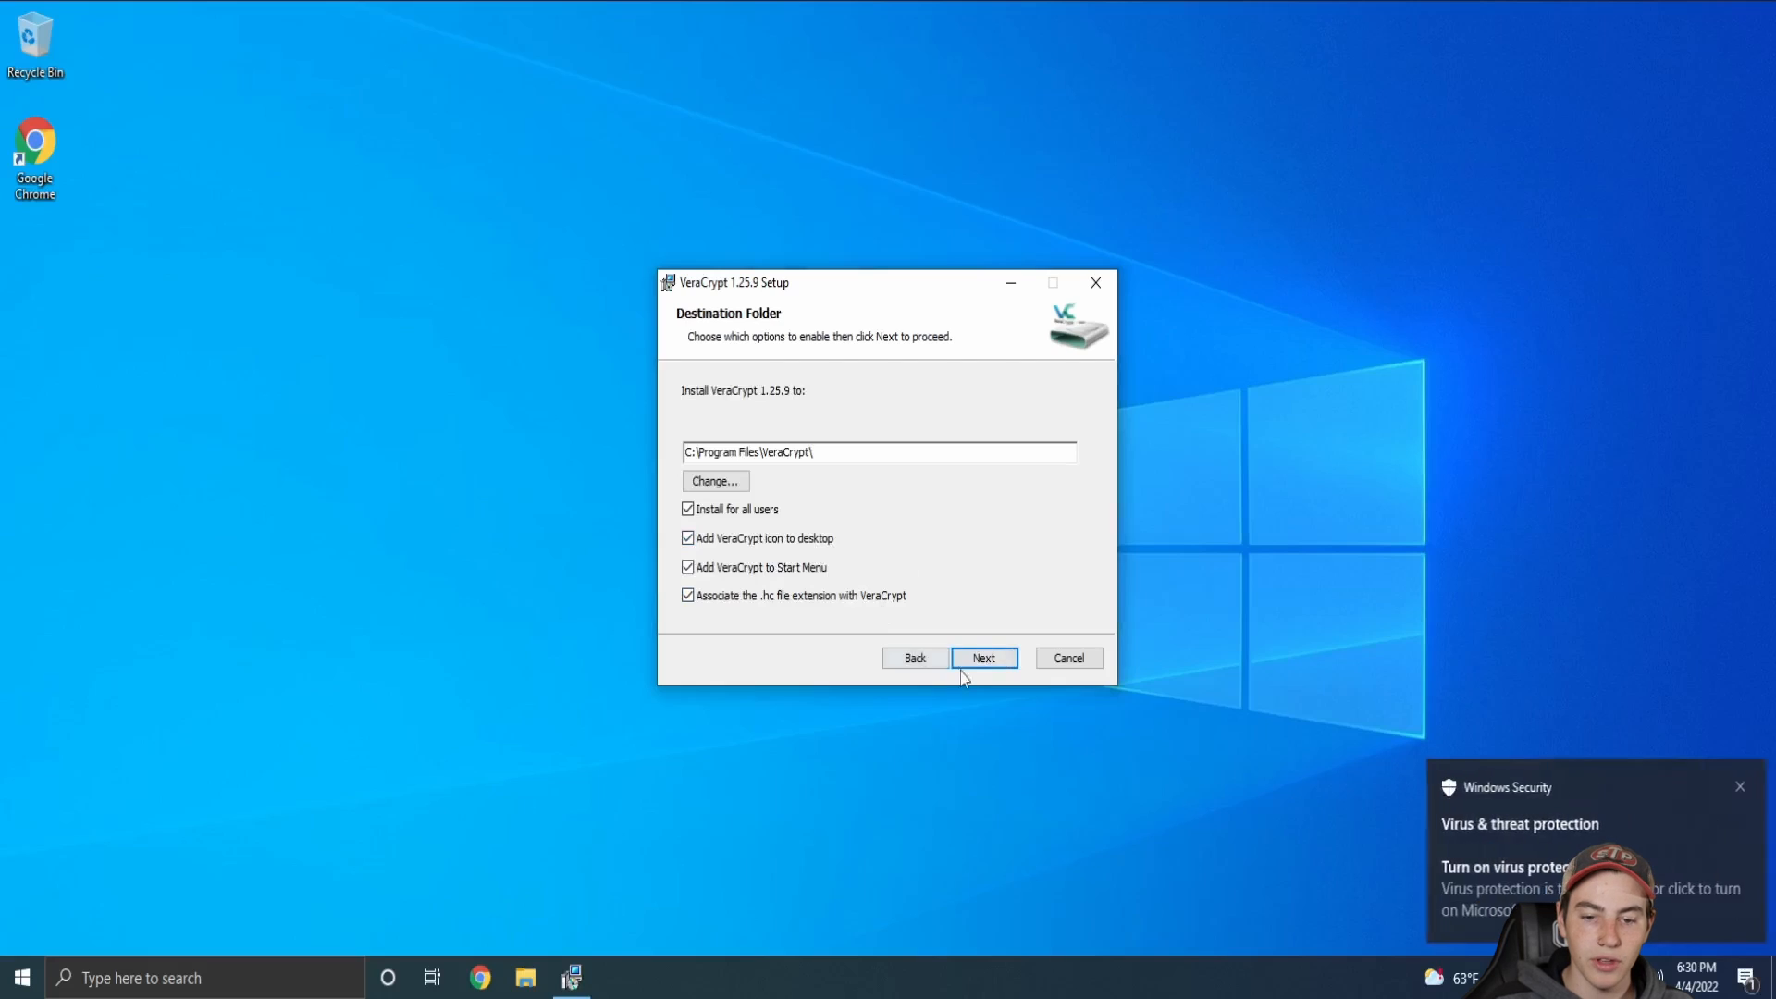
Install VeraCrypt to C:\Program Files\VeraCrypt\ with all default options, allowing the device changes and declining the beginner's tutorial
left_click(921, 659)
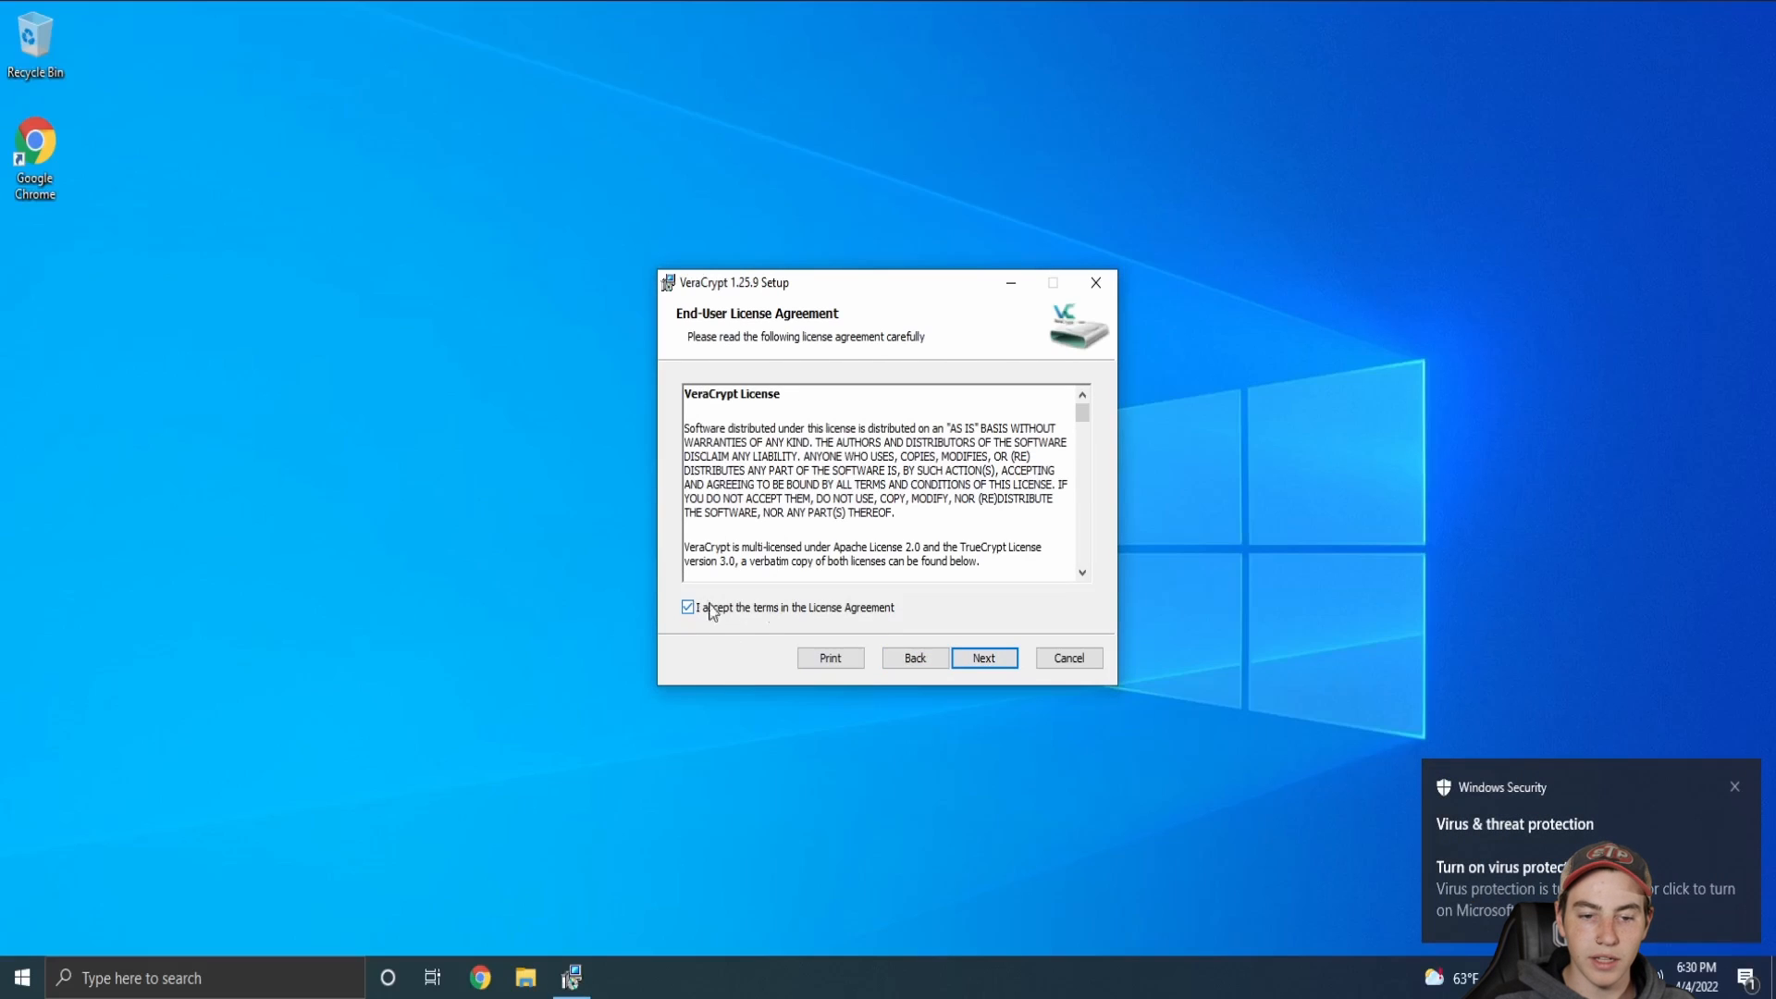
left_click(960, 661)
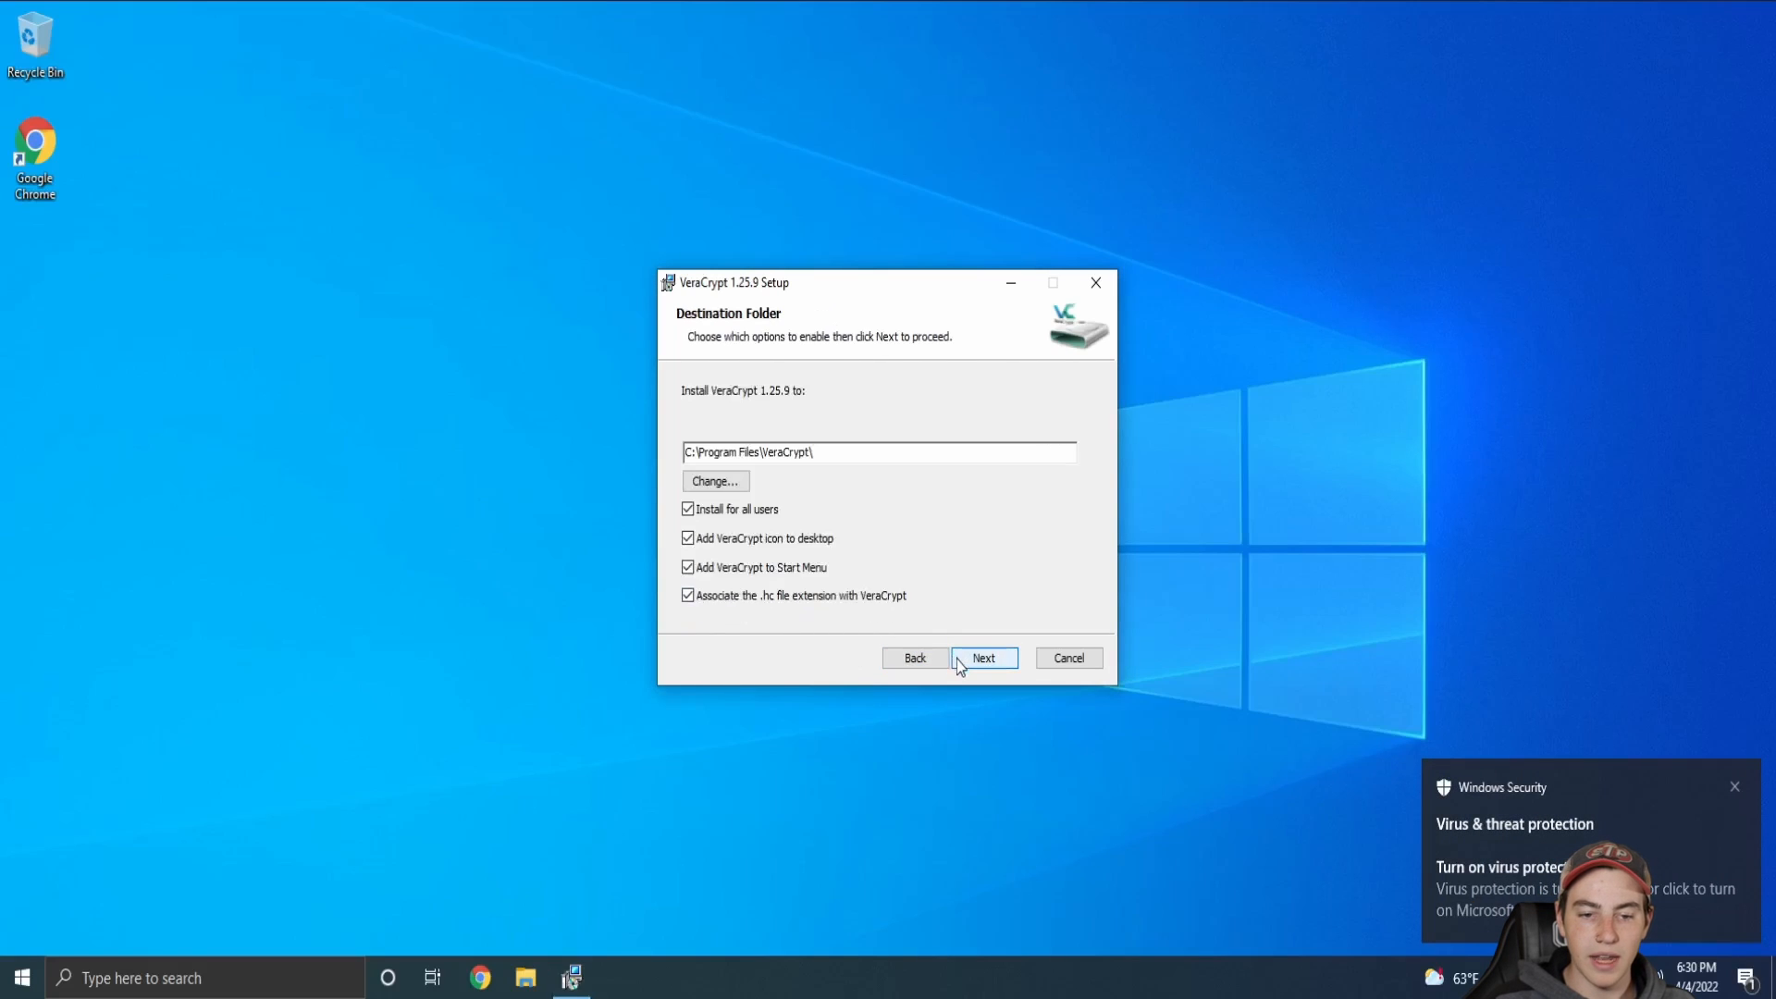
left_click(962, 659)
left_click(962, 659)
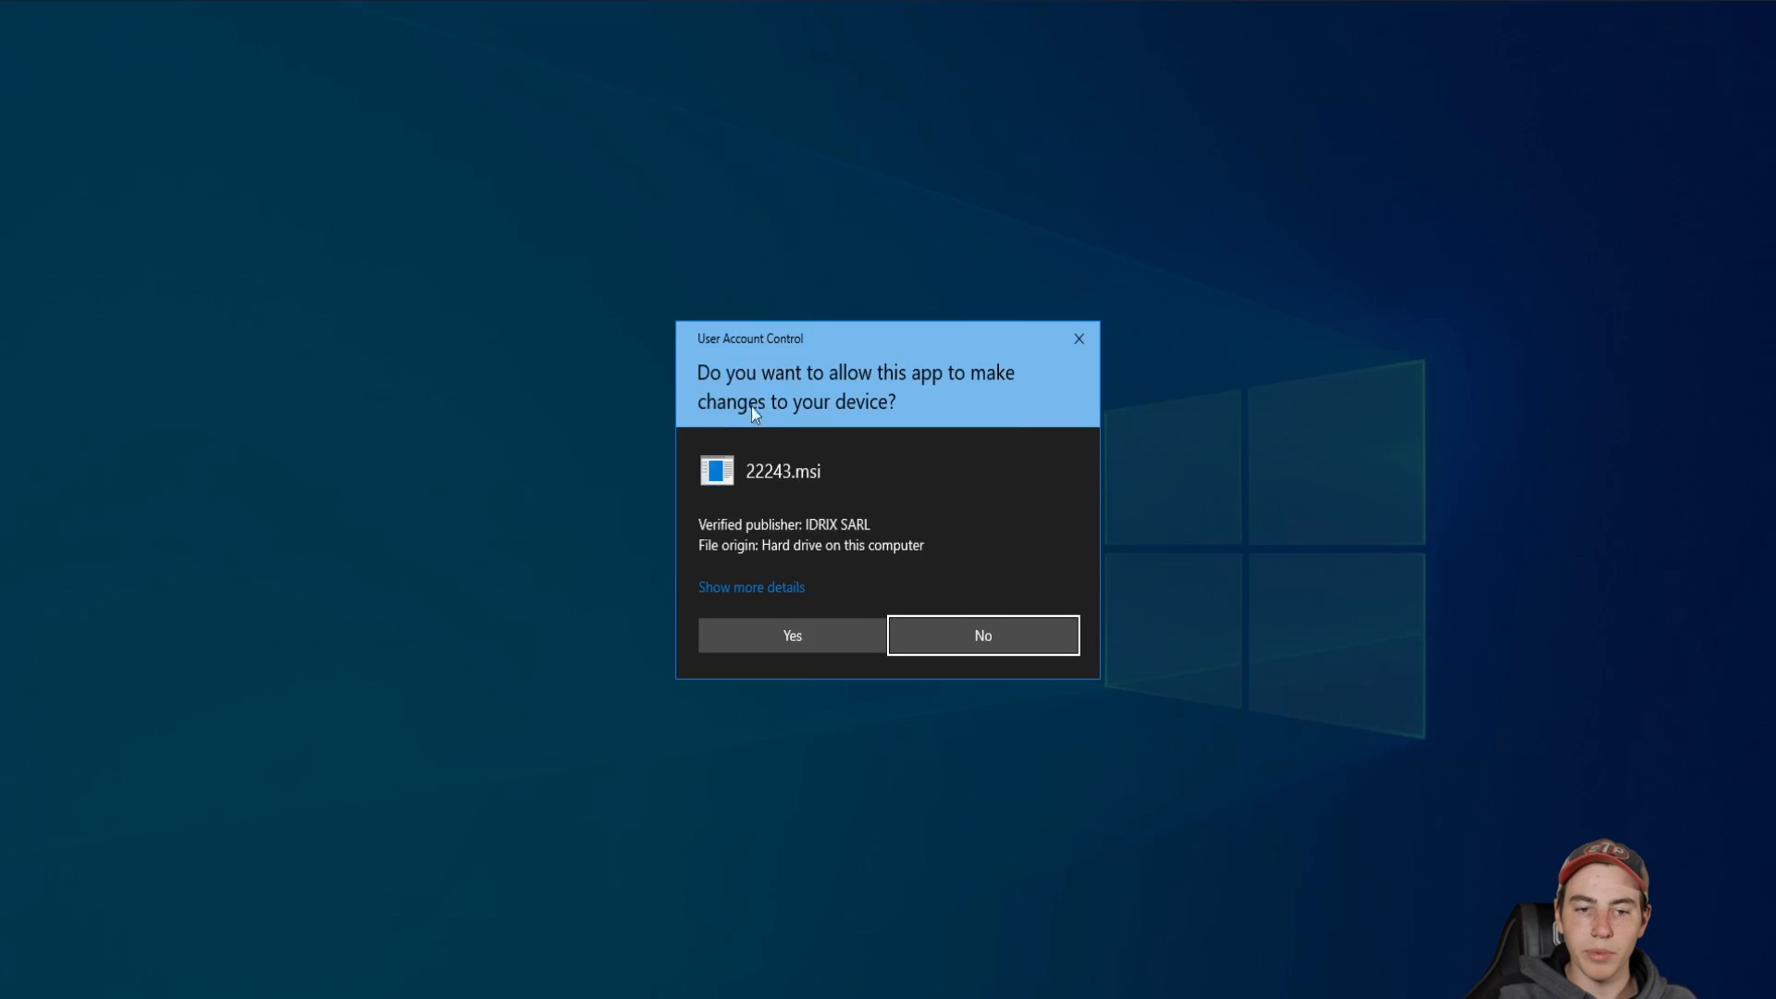
left_click(743, 642)
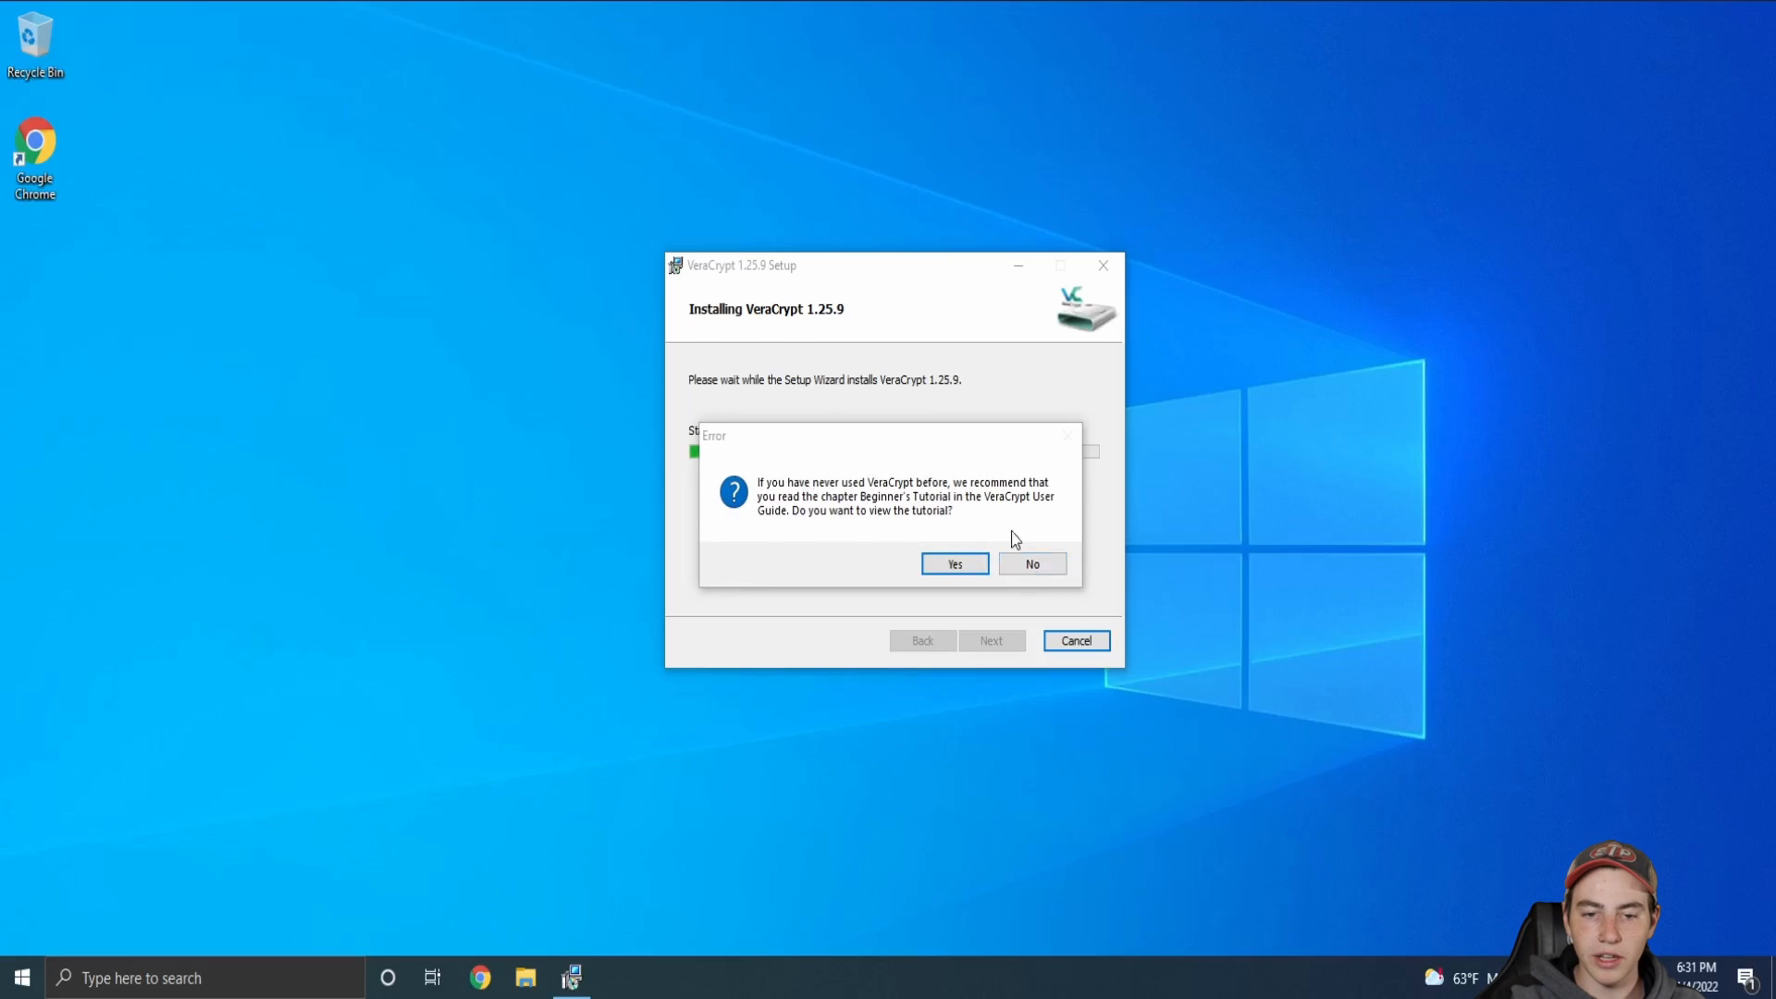
left_click(1029, 568)
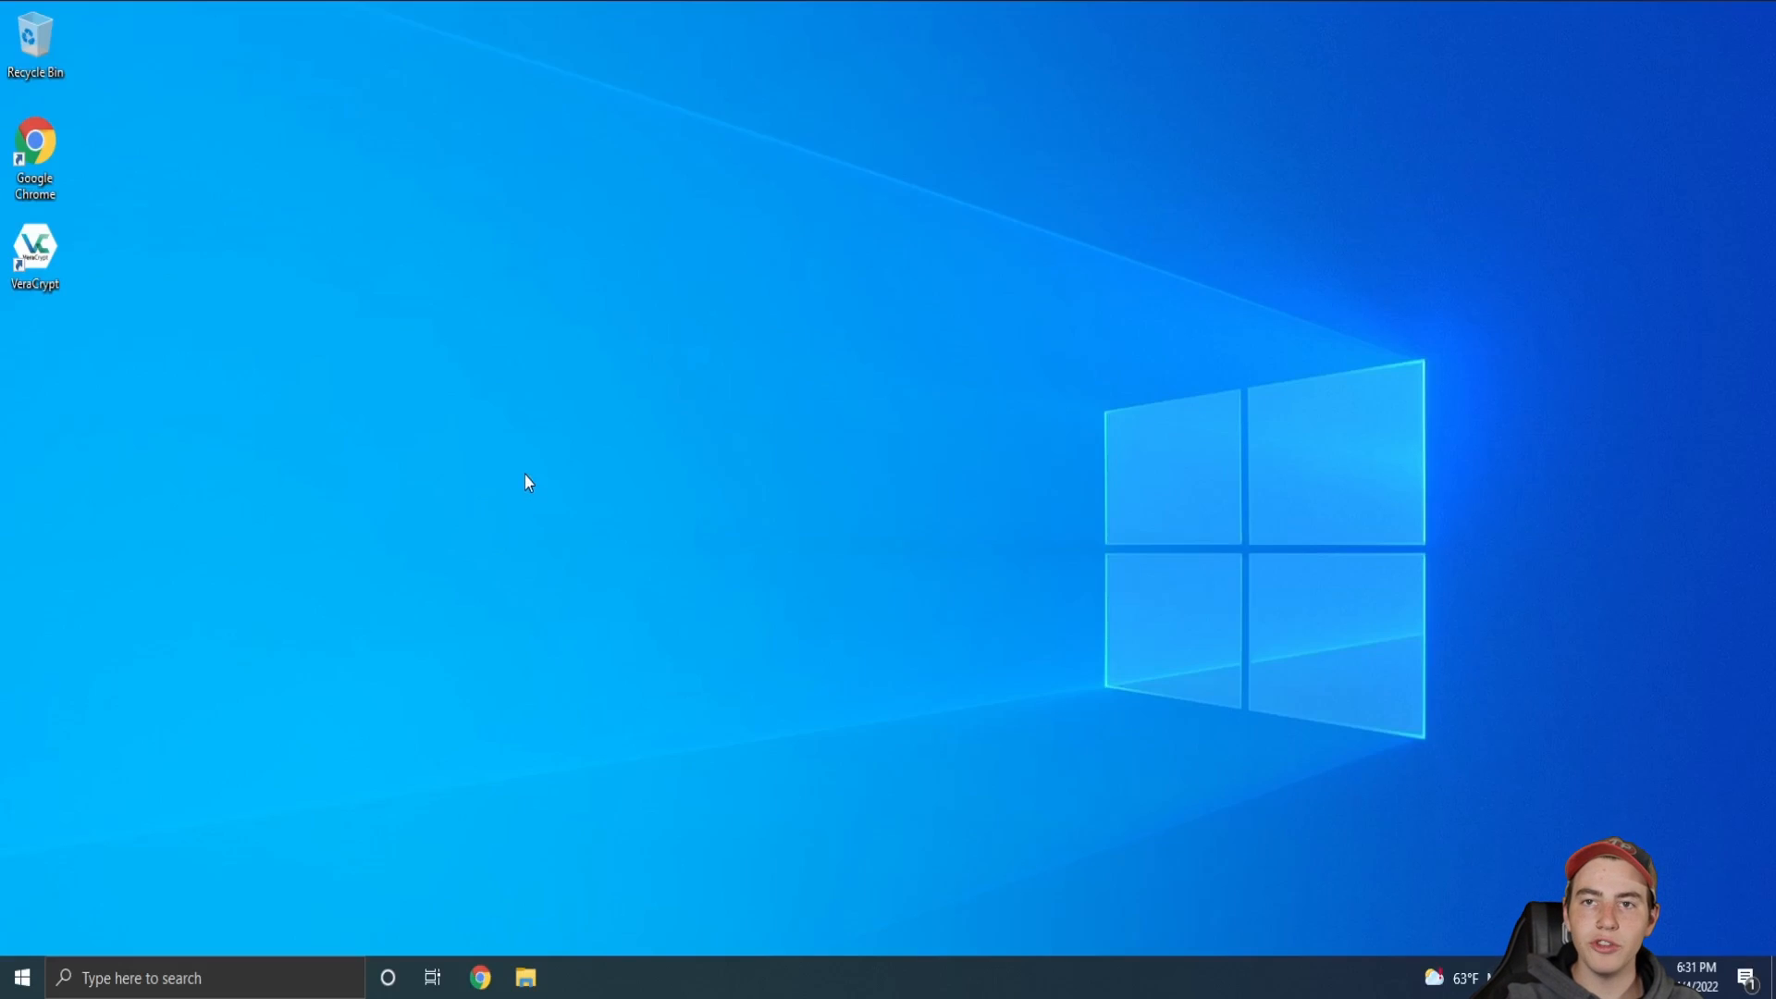
Launch VeraCrypt from the desktop and open the Volume Creation Wizard, placing its window over the main window
double_click(35, 250)
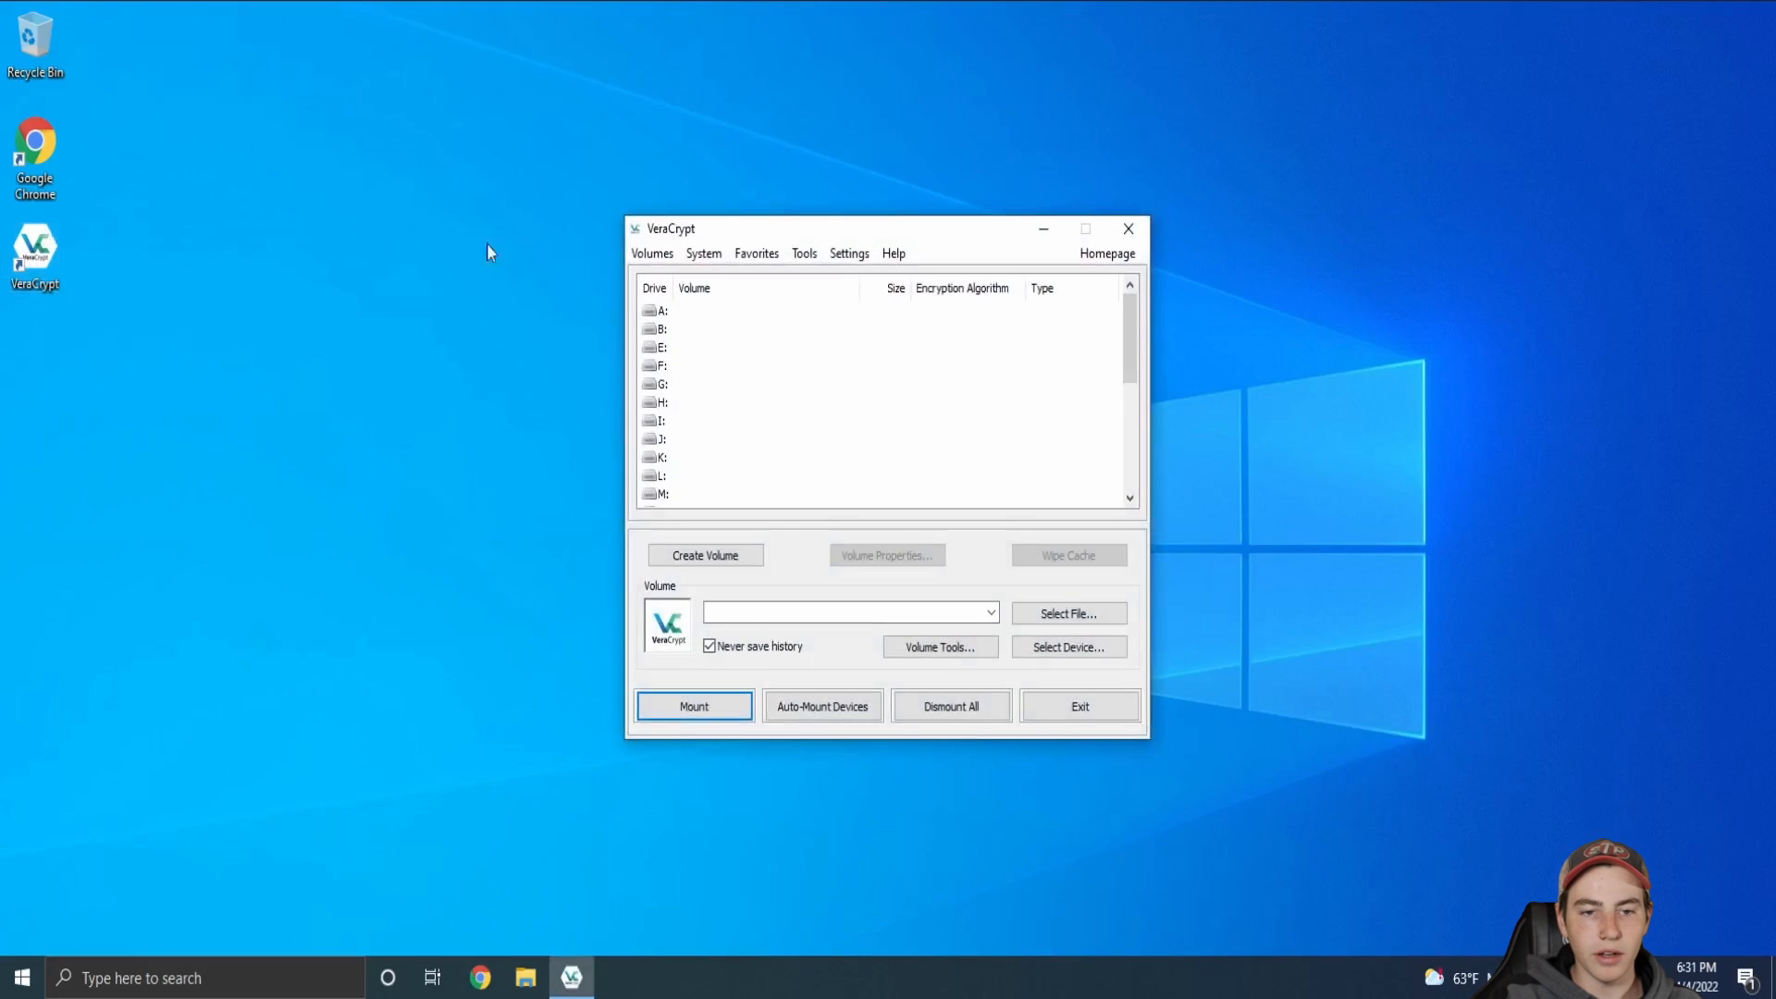
left_click_drag(689, 231, 871, 200)
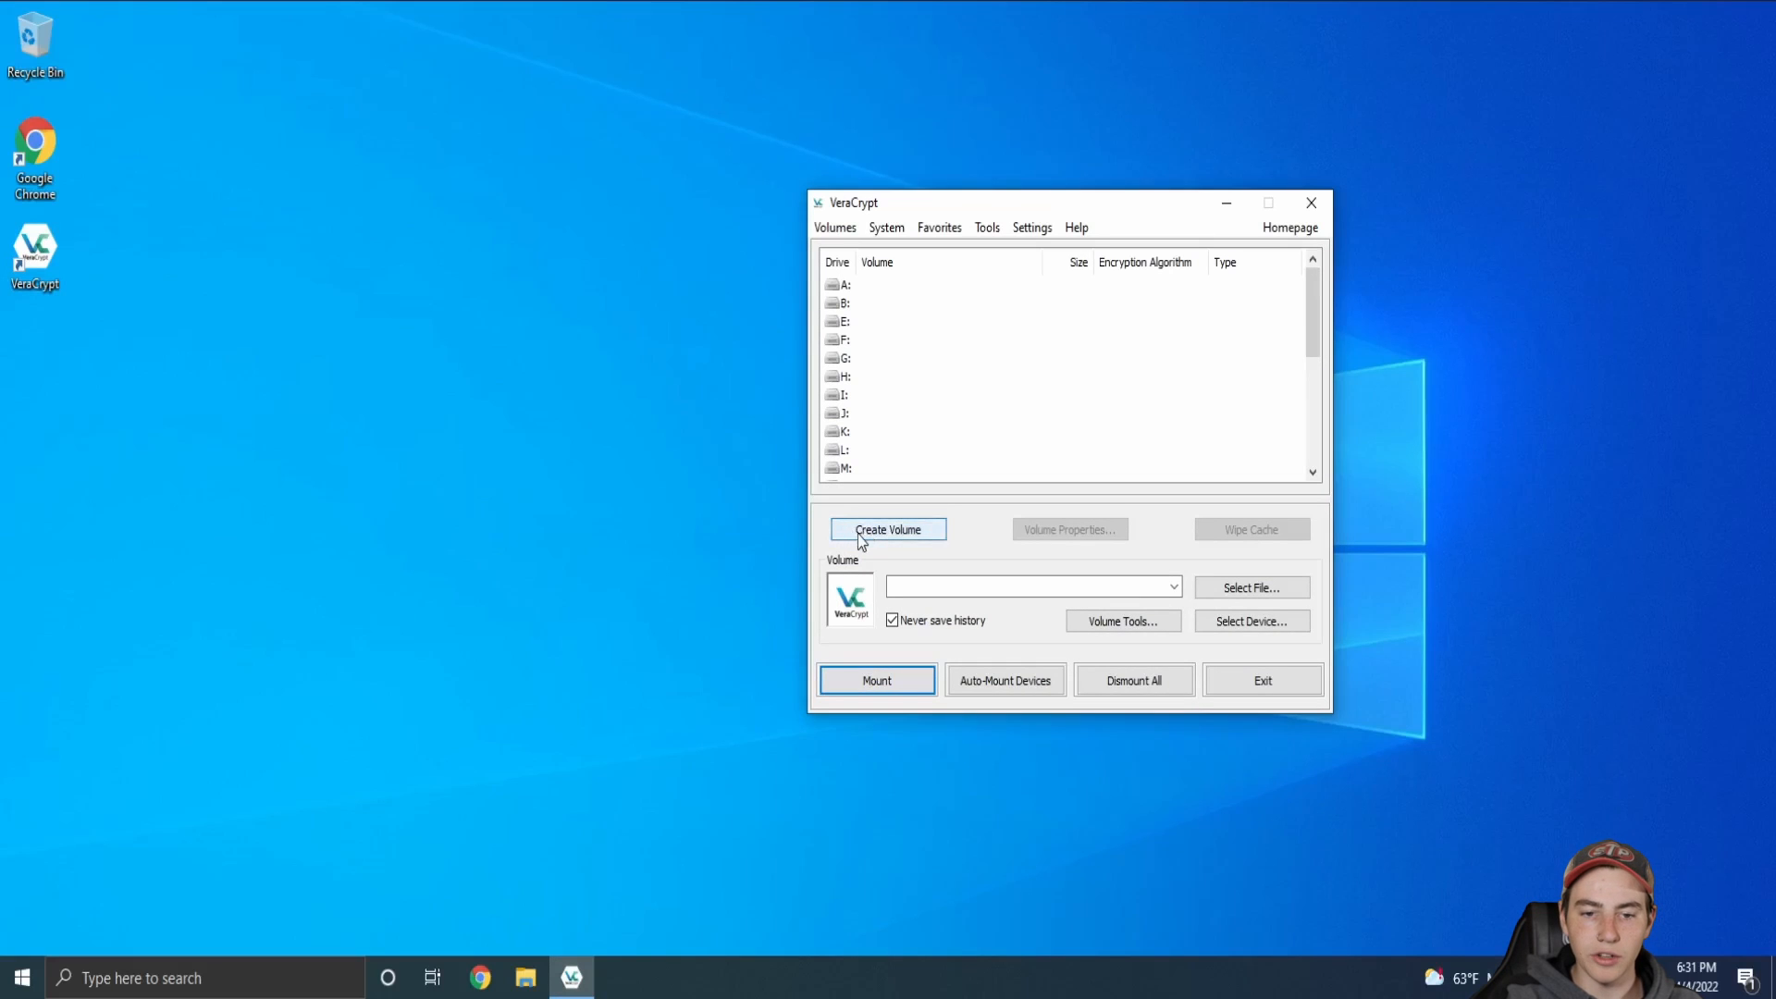
left_click(912, 536)
left_click_drag(862, 265, 432, 314)
left_click_drag(565, 312, 1130, 220)
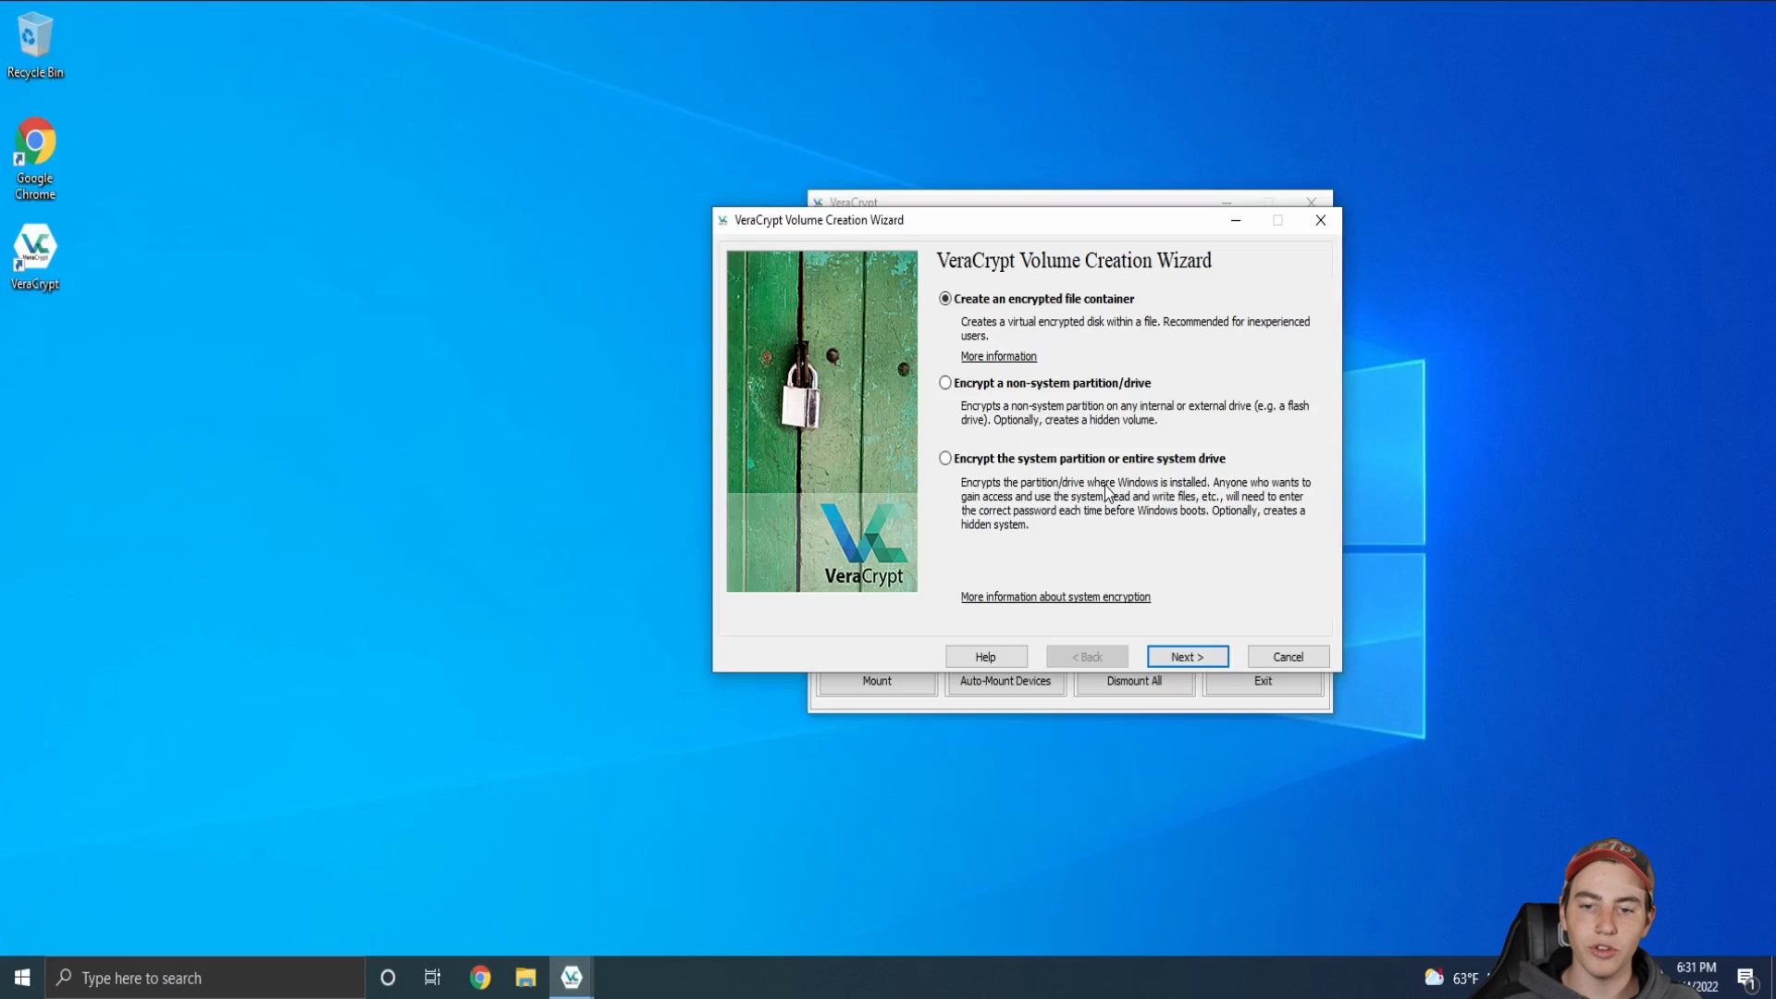
Choose to encrypt the system partition or entire system drive and continue to the system encryption type
left_click(1073, 384)
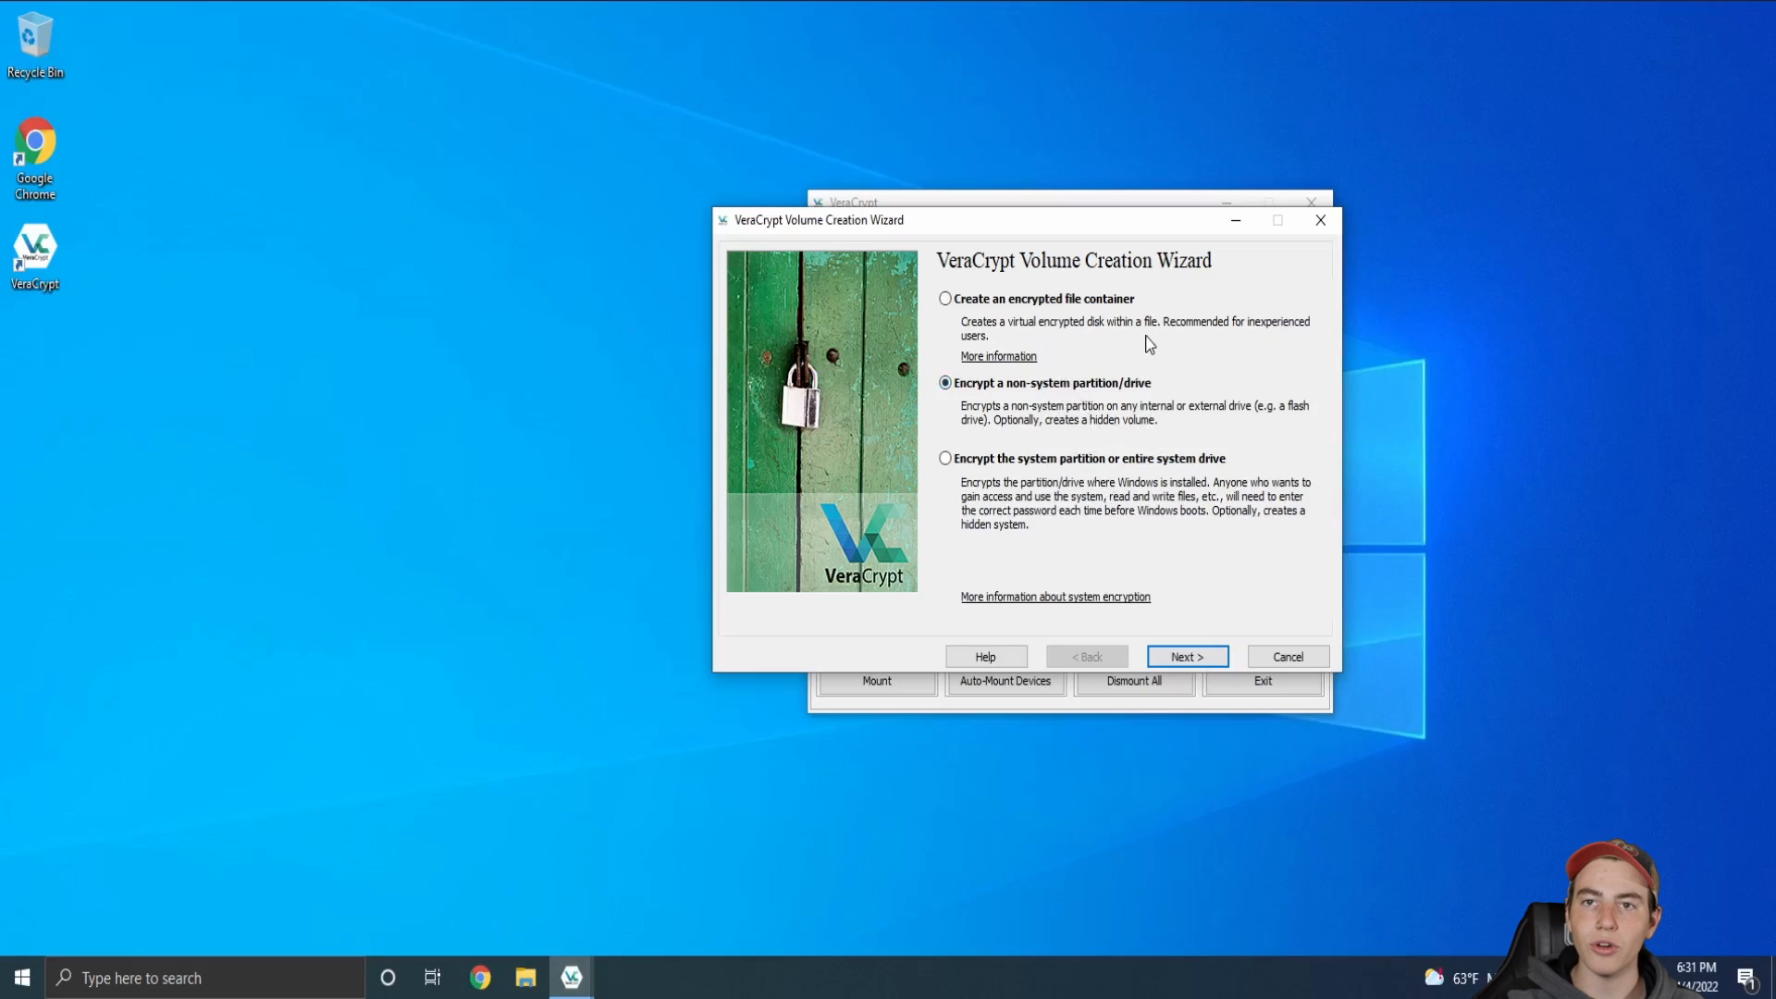
left_click(1051, 304)
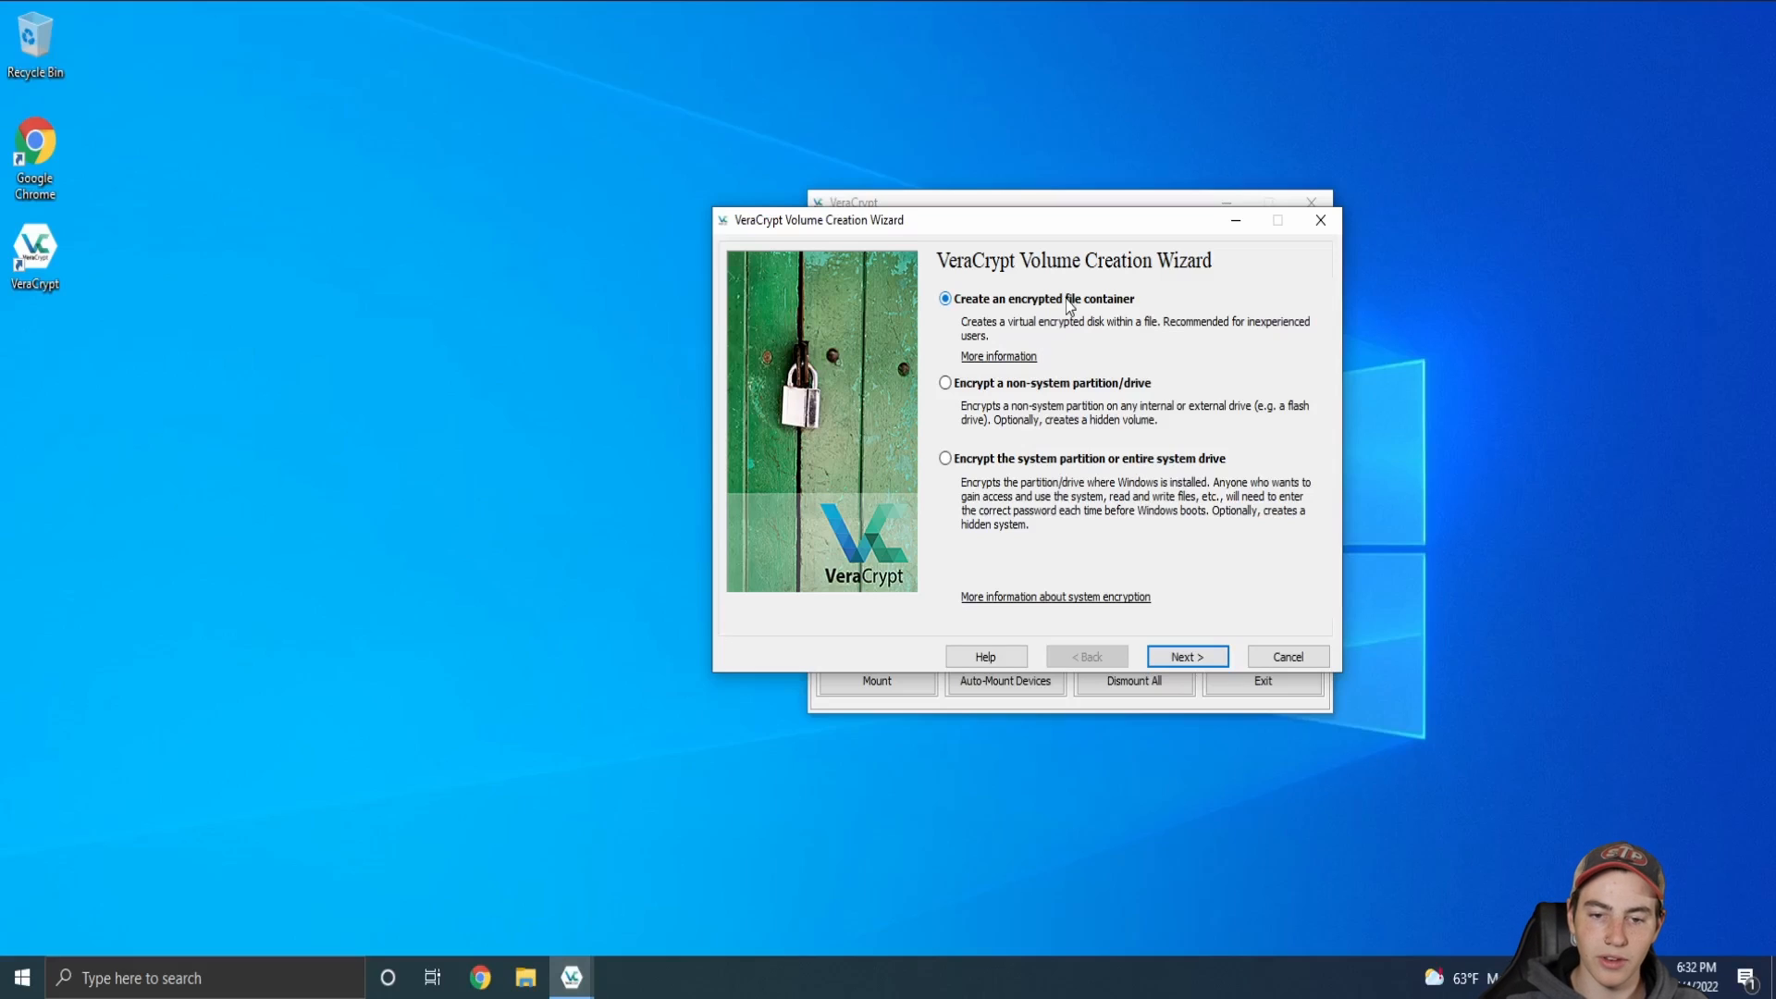
left_click(945, 460)
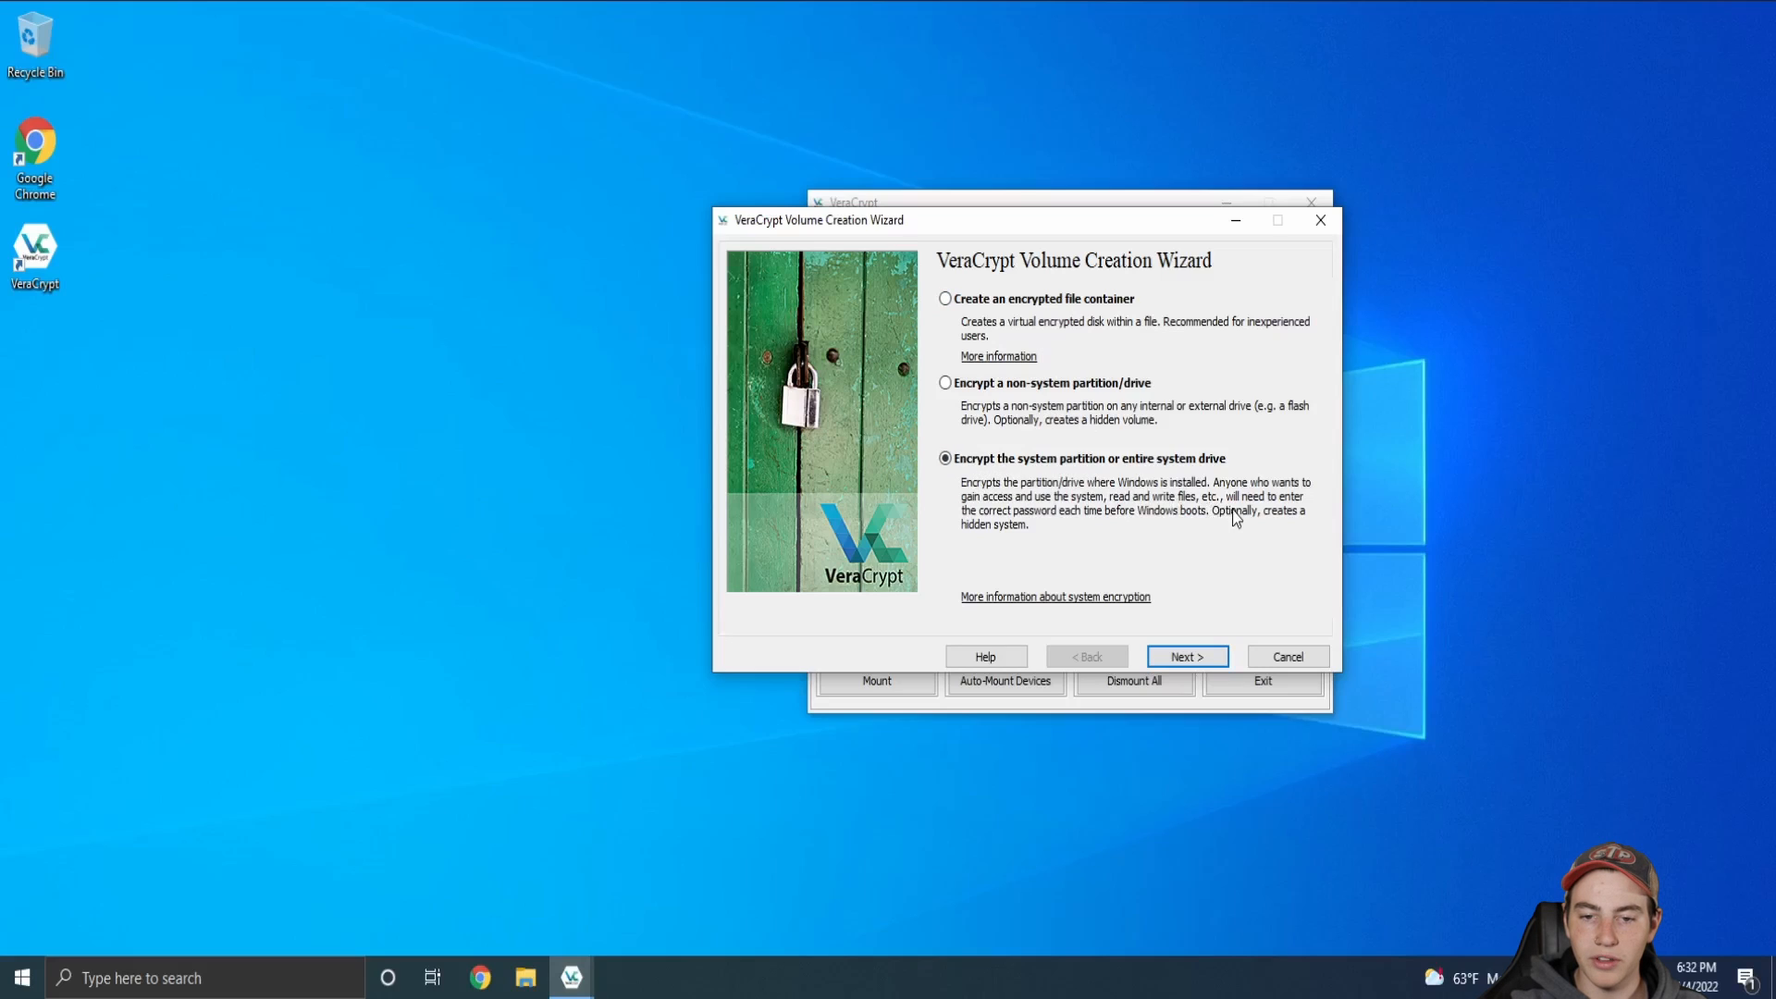
left_click(1181, 659)
left_click(839, 634)
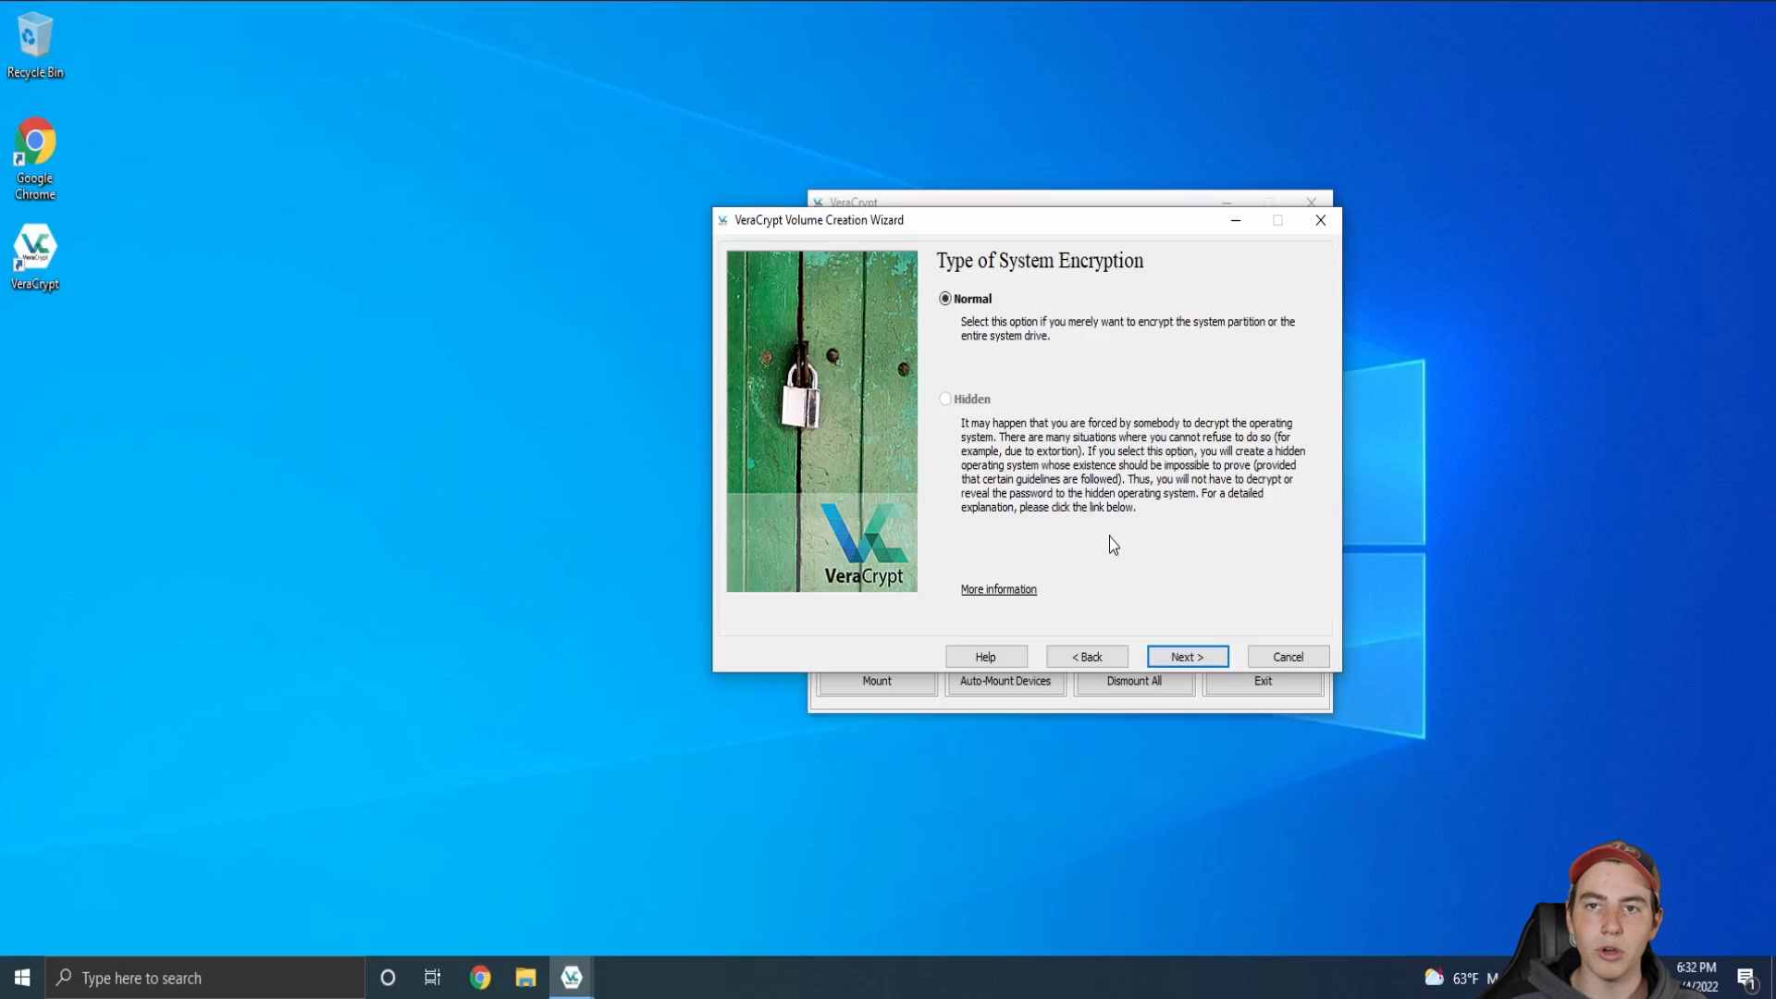
Configure normal encryption of the Windows system partition for a single-boot computer, using AES and SHA-512
left_click(1173, 659)
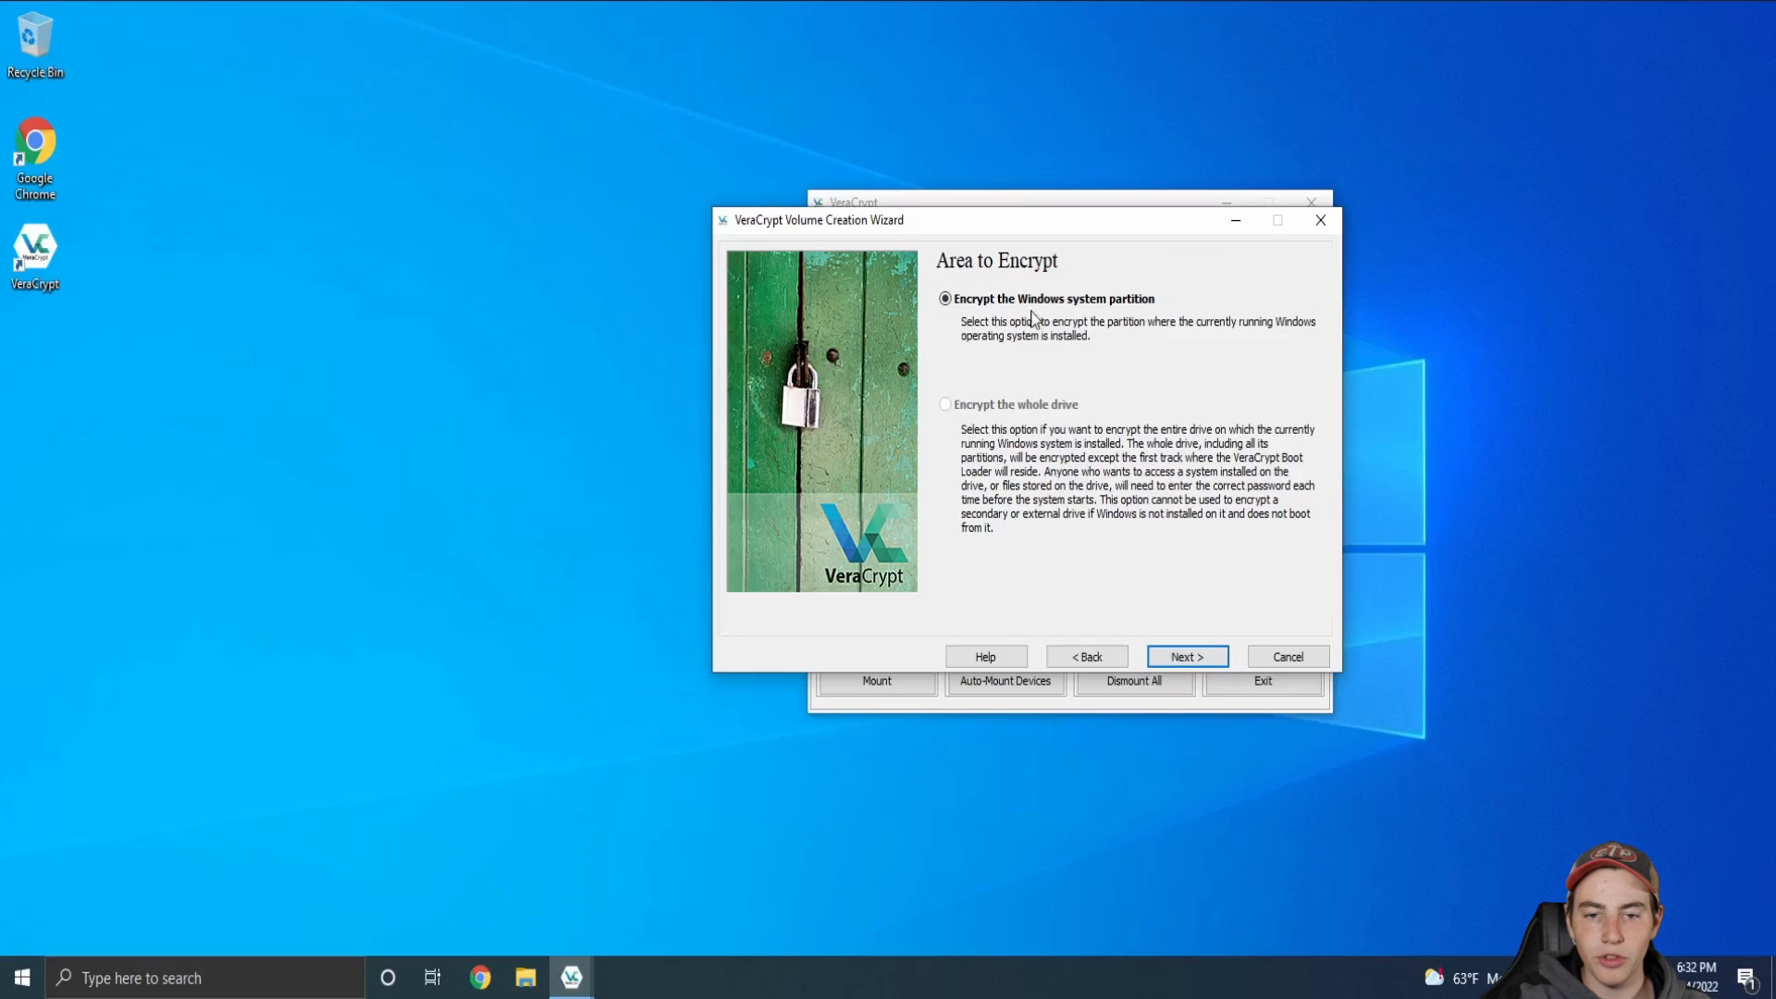
left_click(1197, 657)
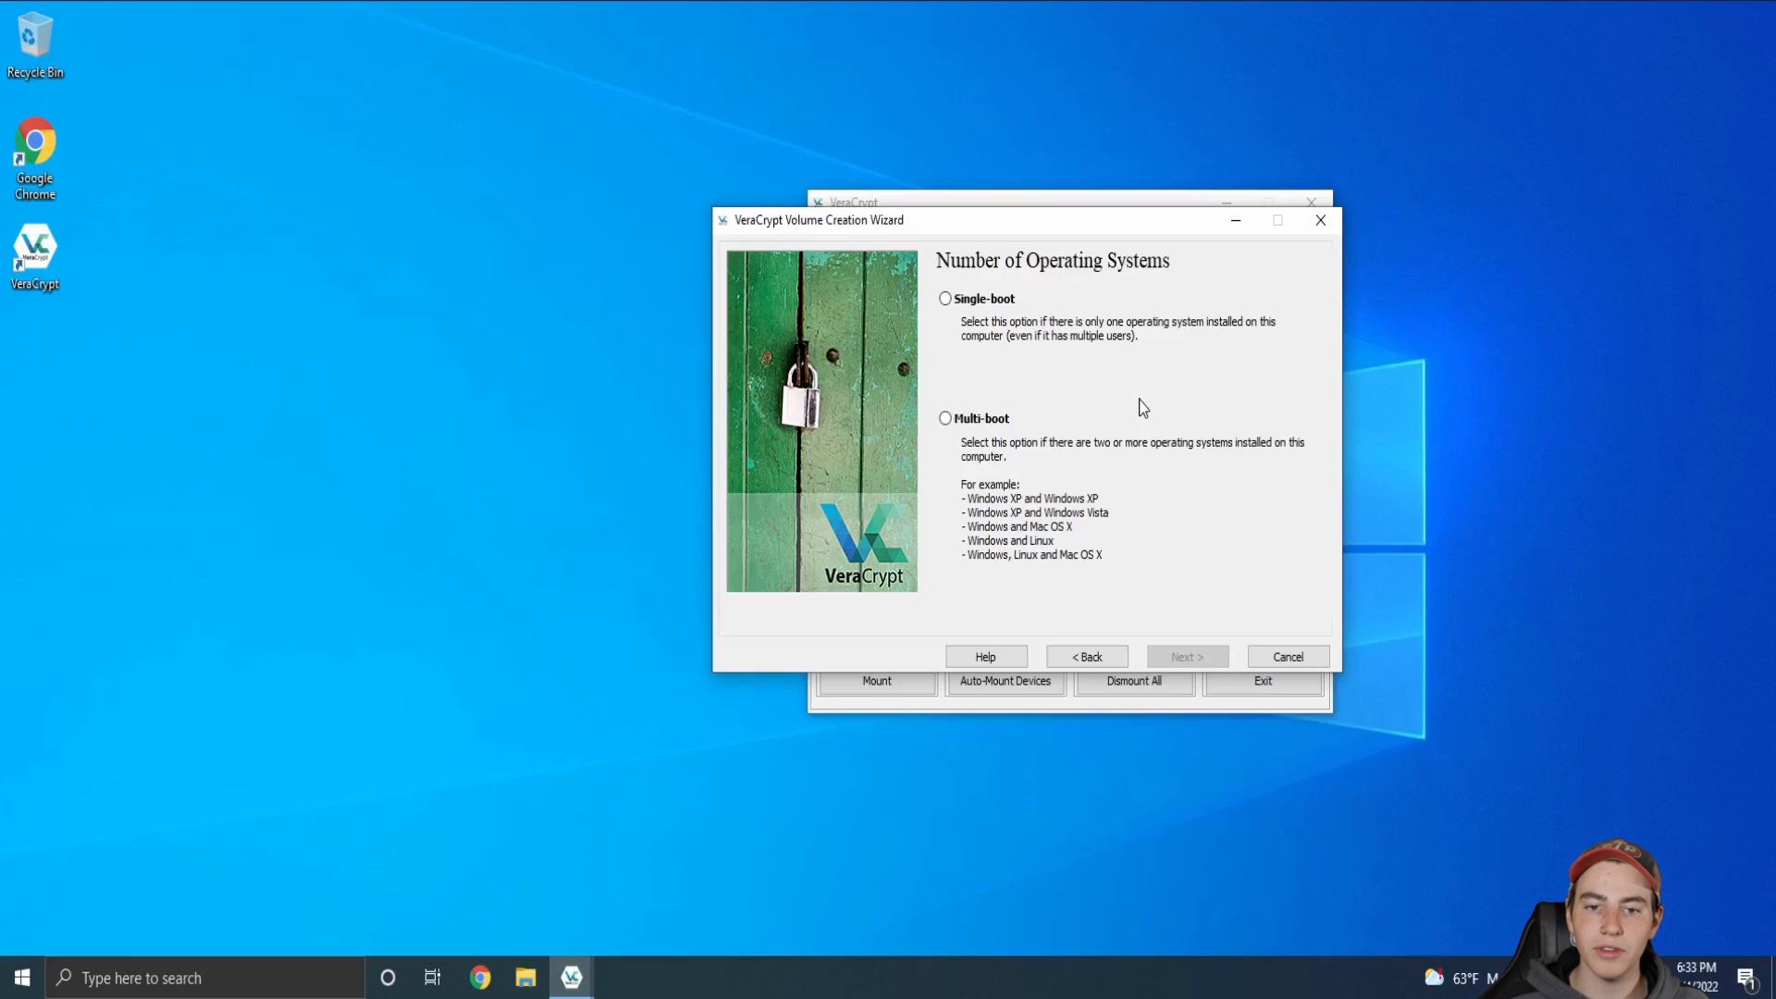
left_click(1043, 418)
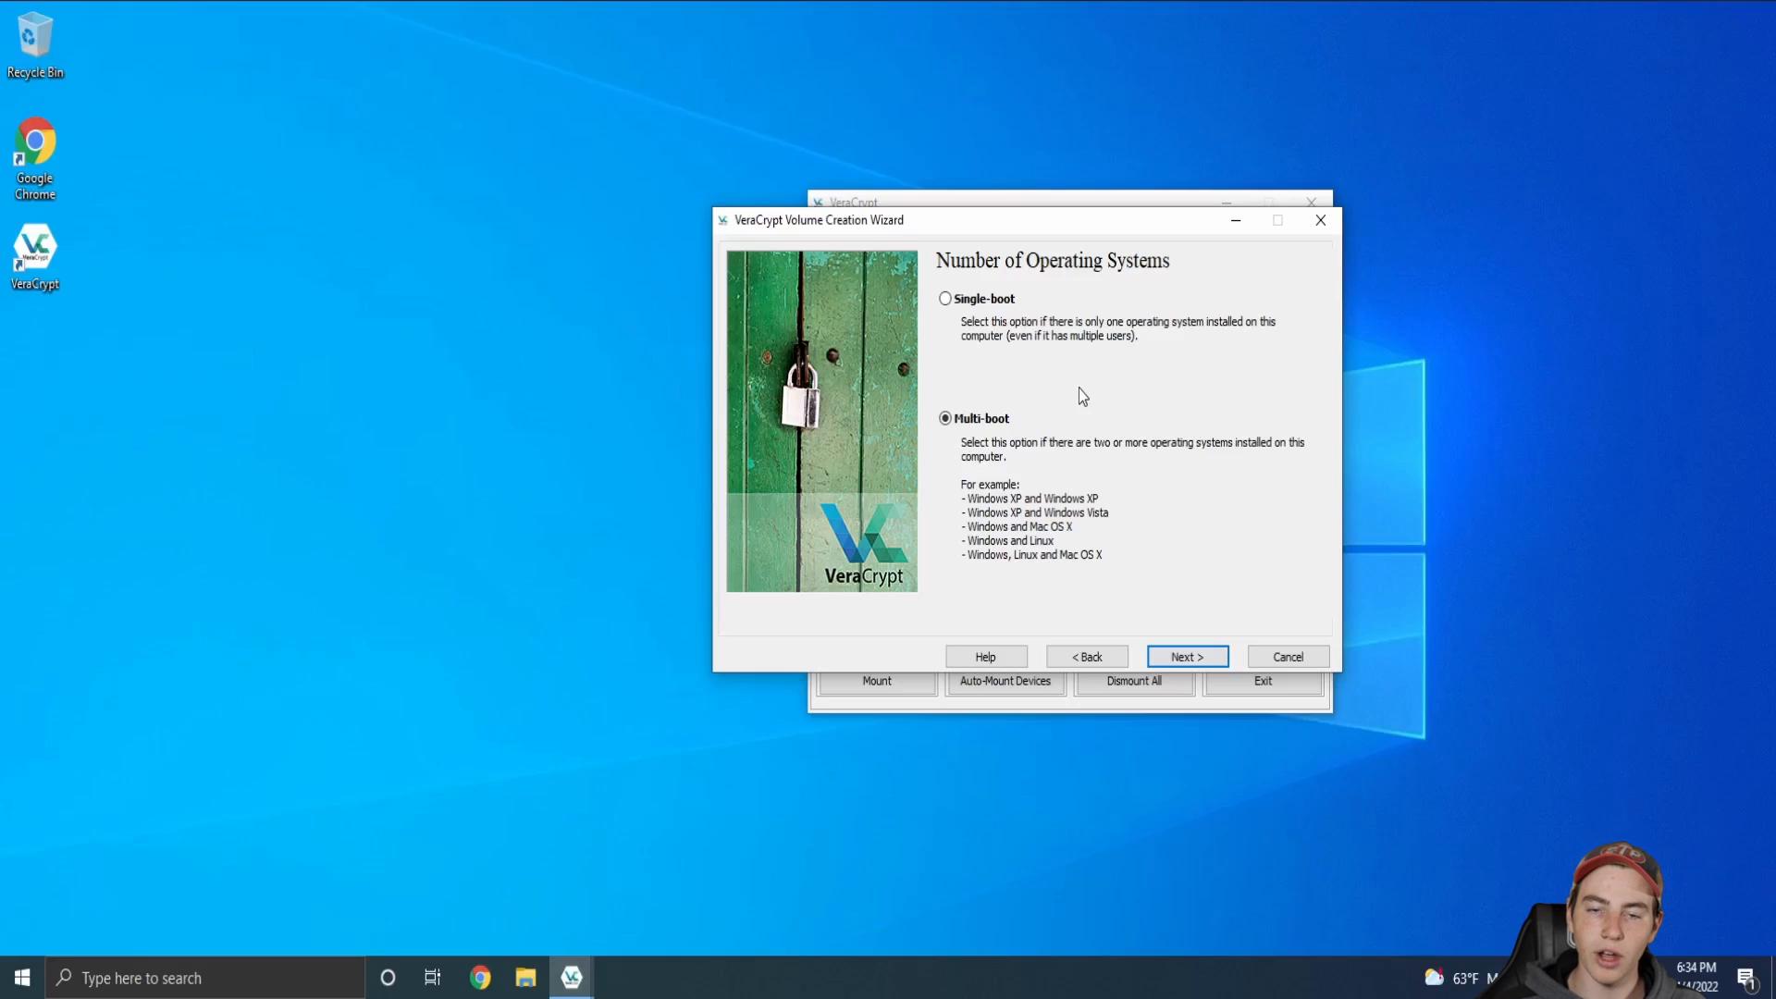
left_click(953, 300)
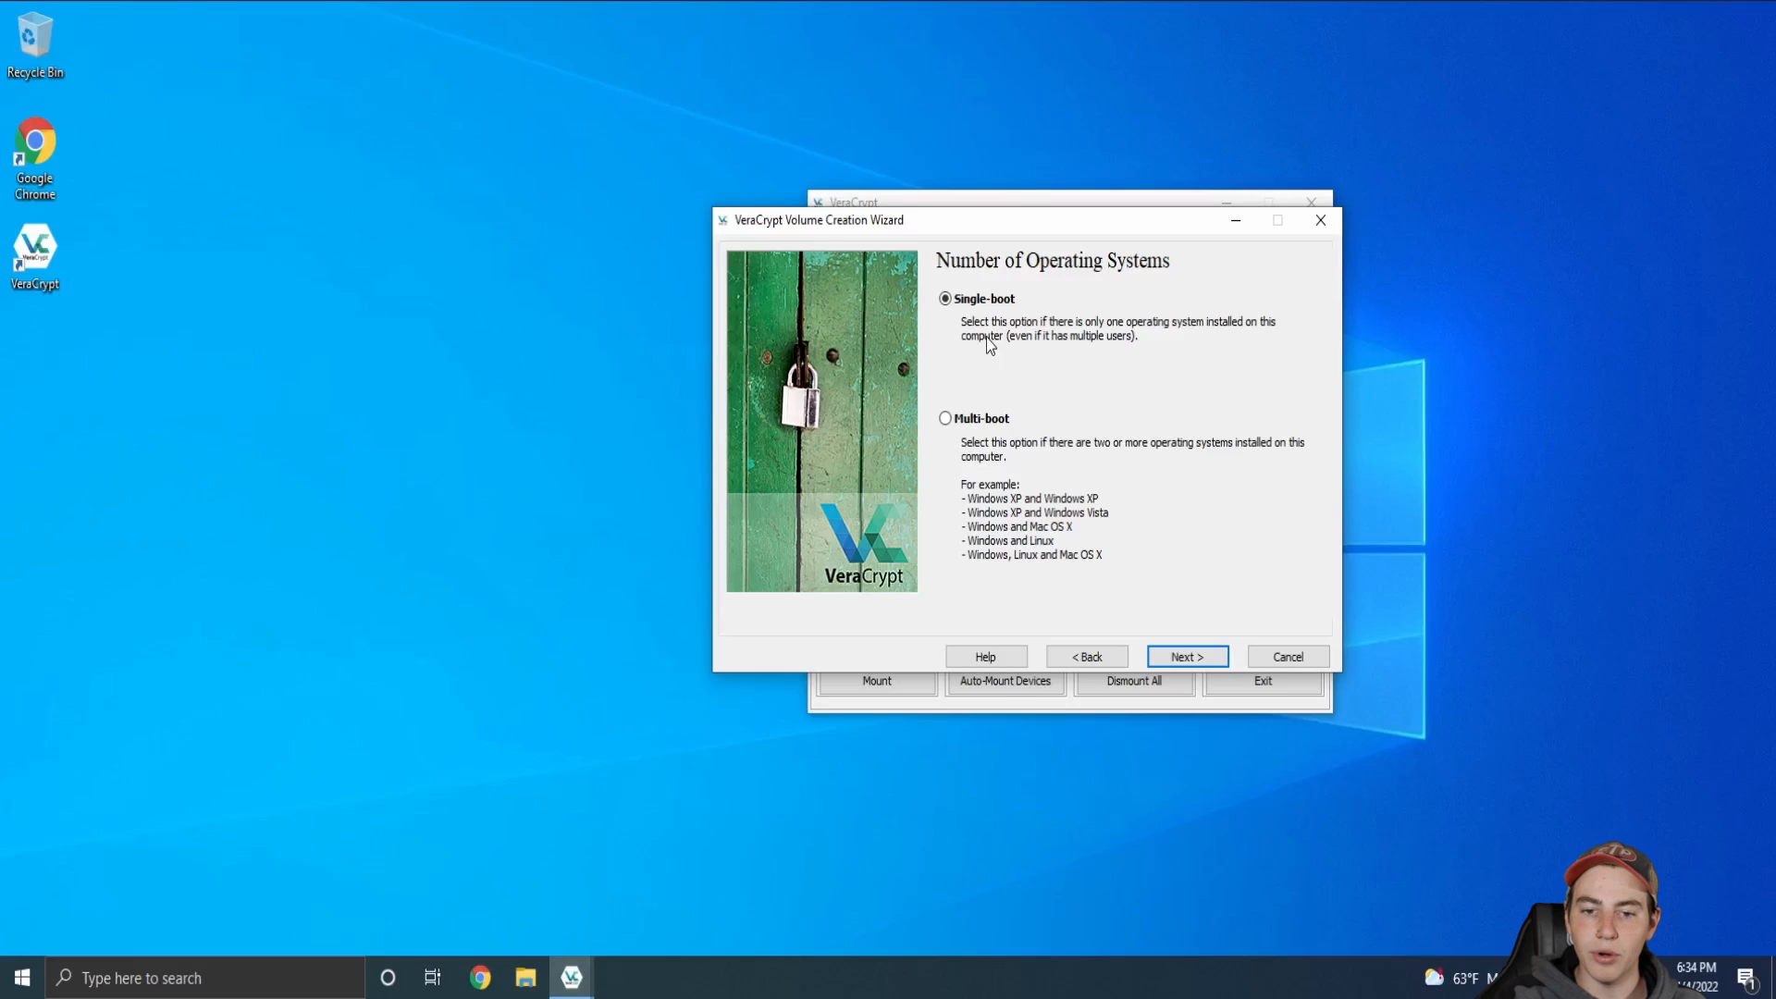
left_click(1190, 663)
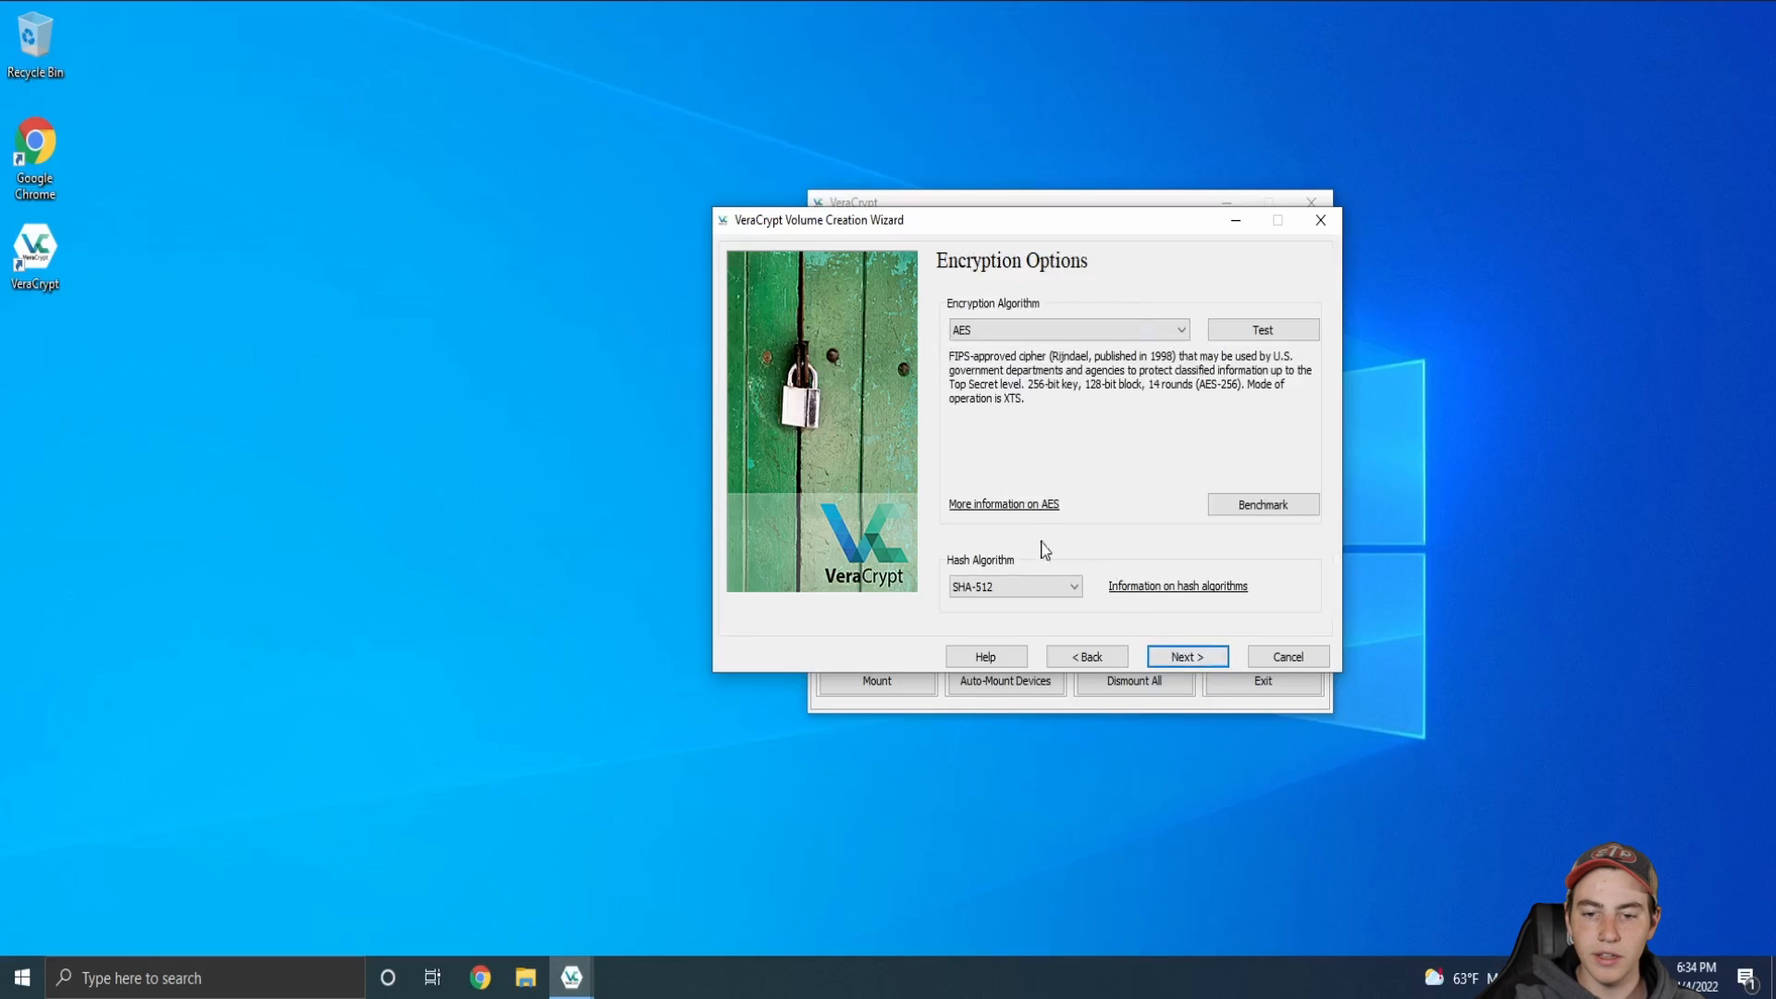
left_click(1201, 657)
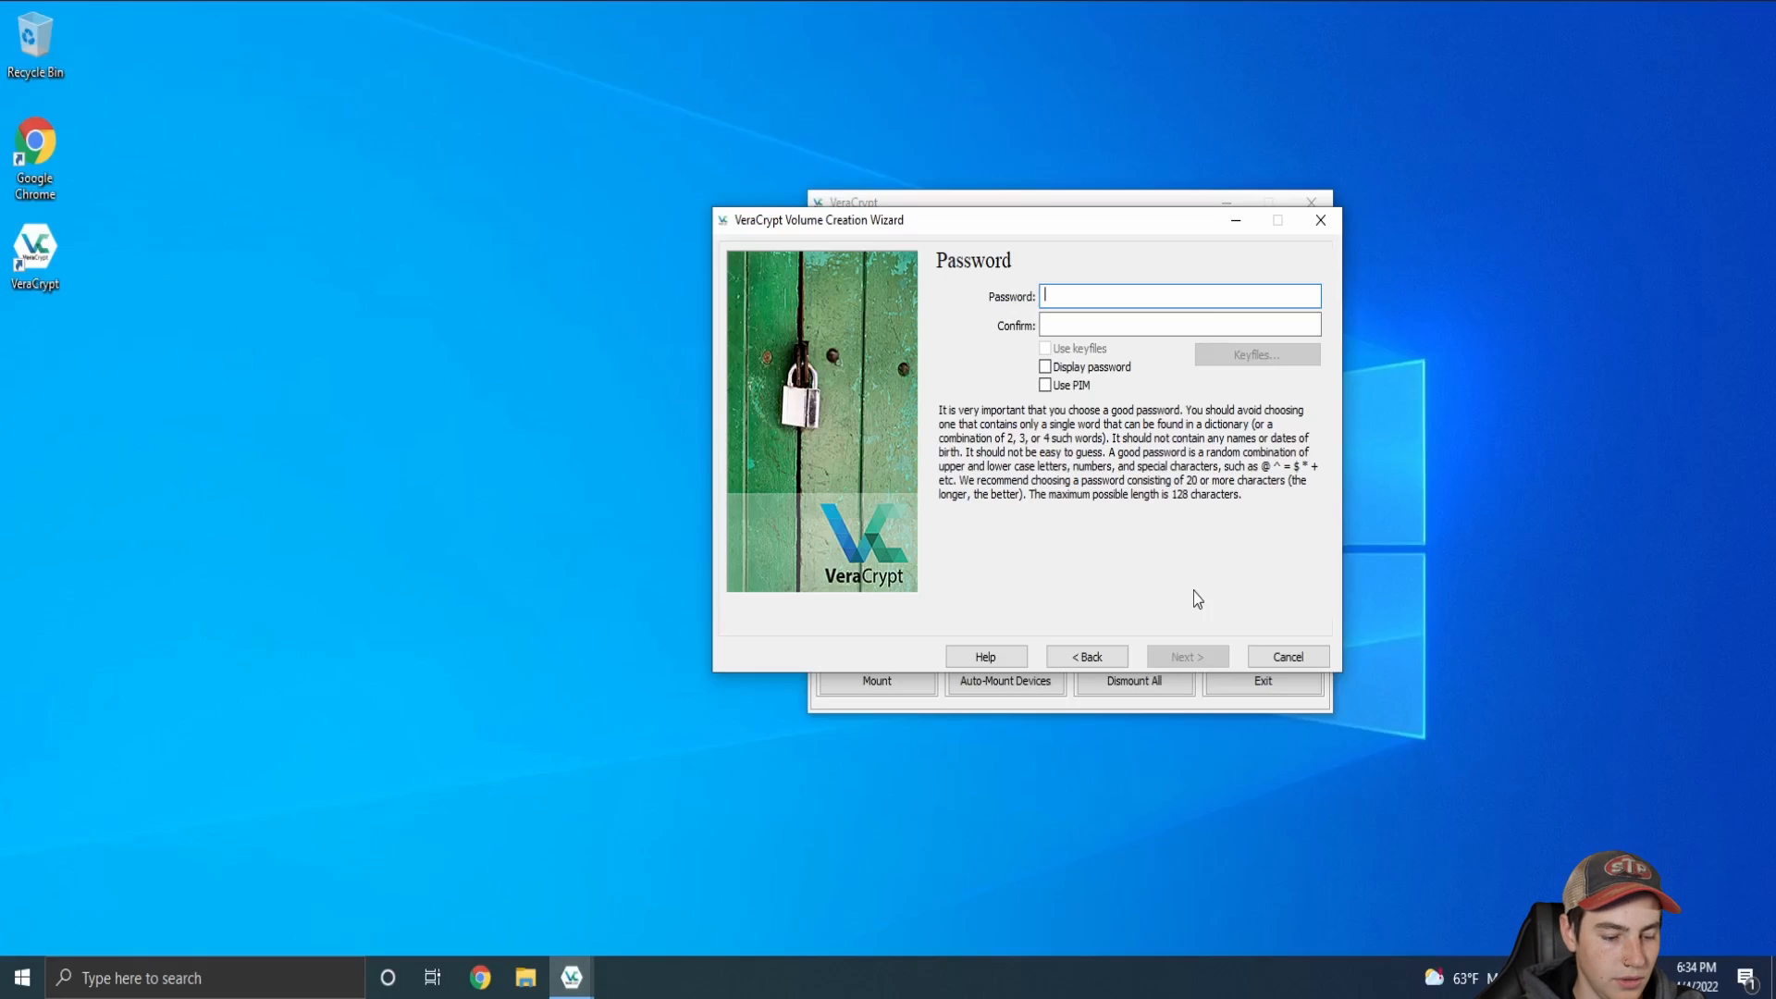
Enter the encryption password, repeat it in the confirmation field and briefly display it to check both entries
type("••••••••")
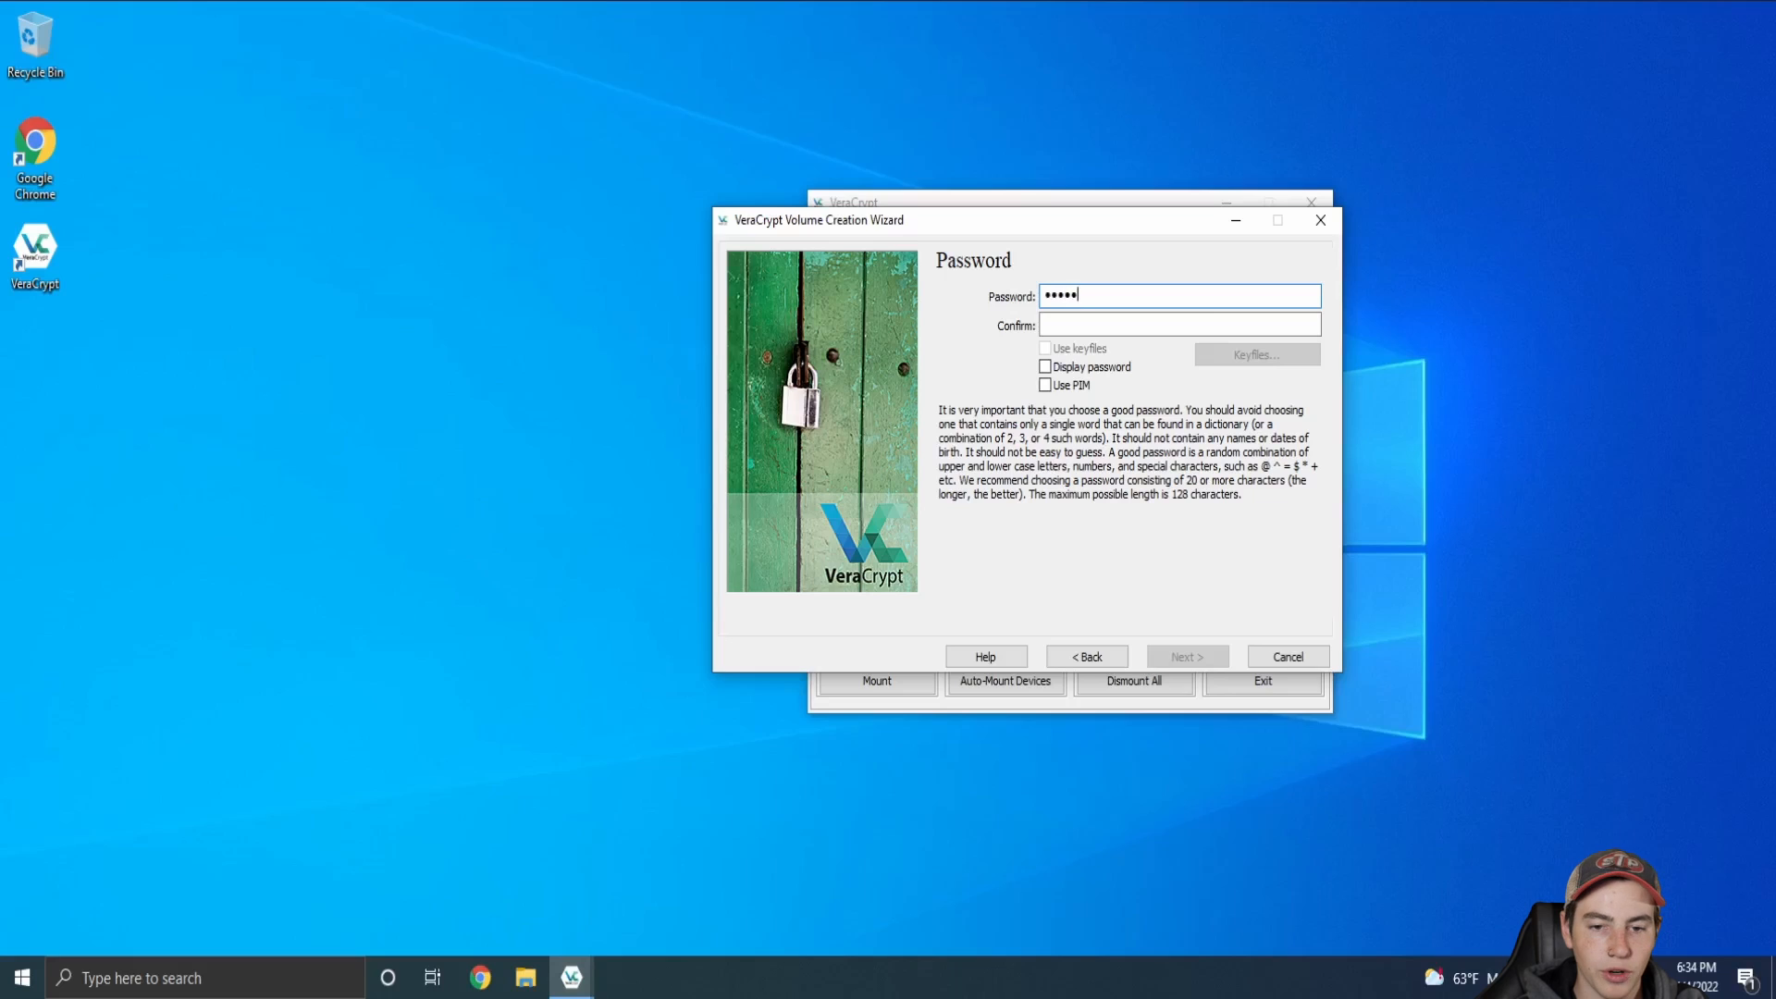
key("Tab")
type("••••••••")
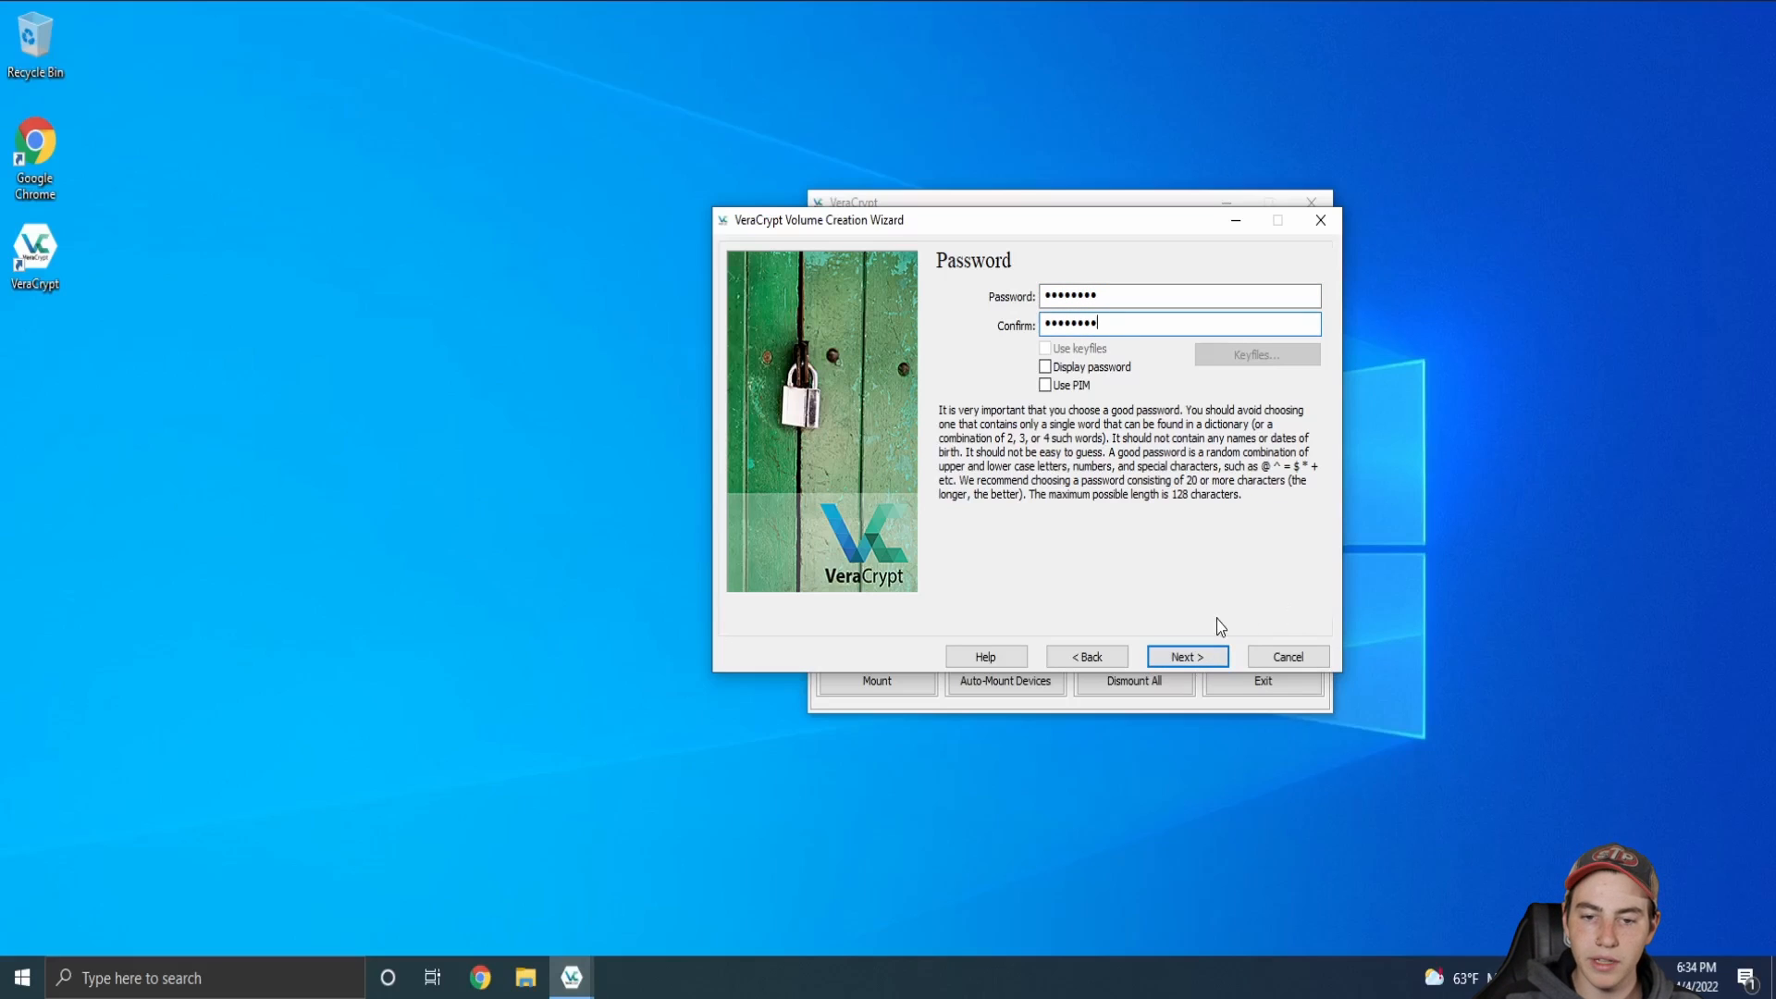
left_click(1045, 367)
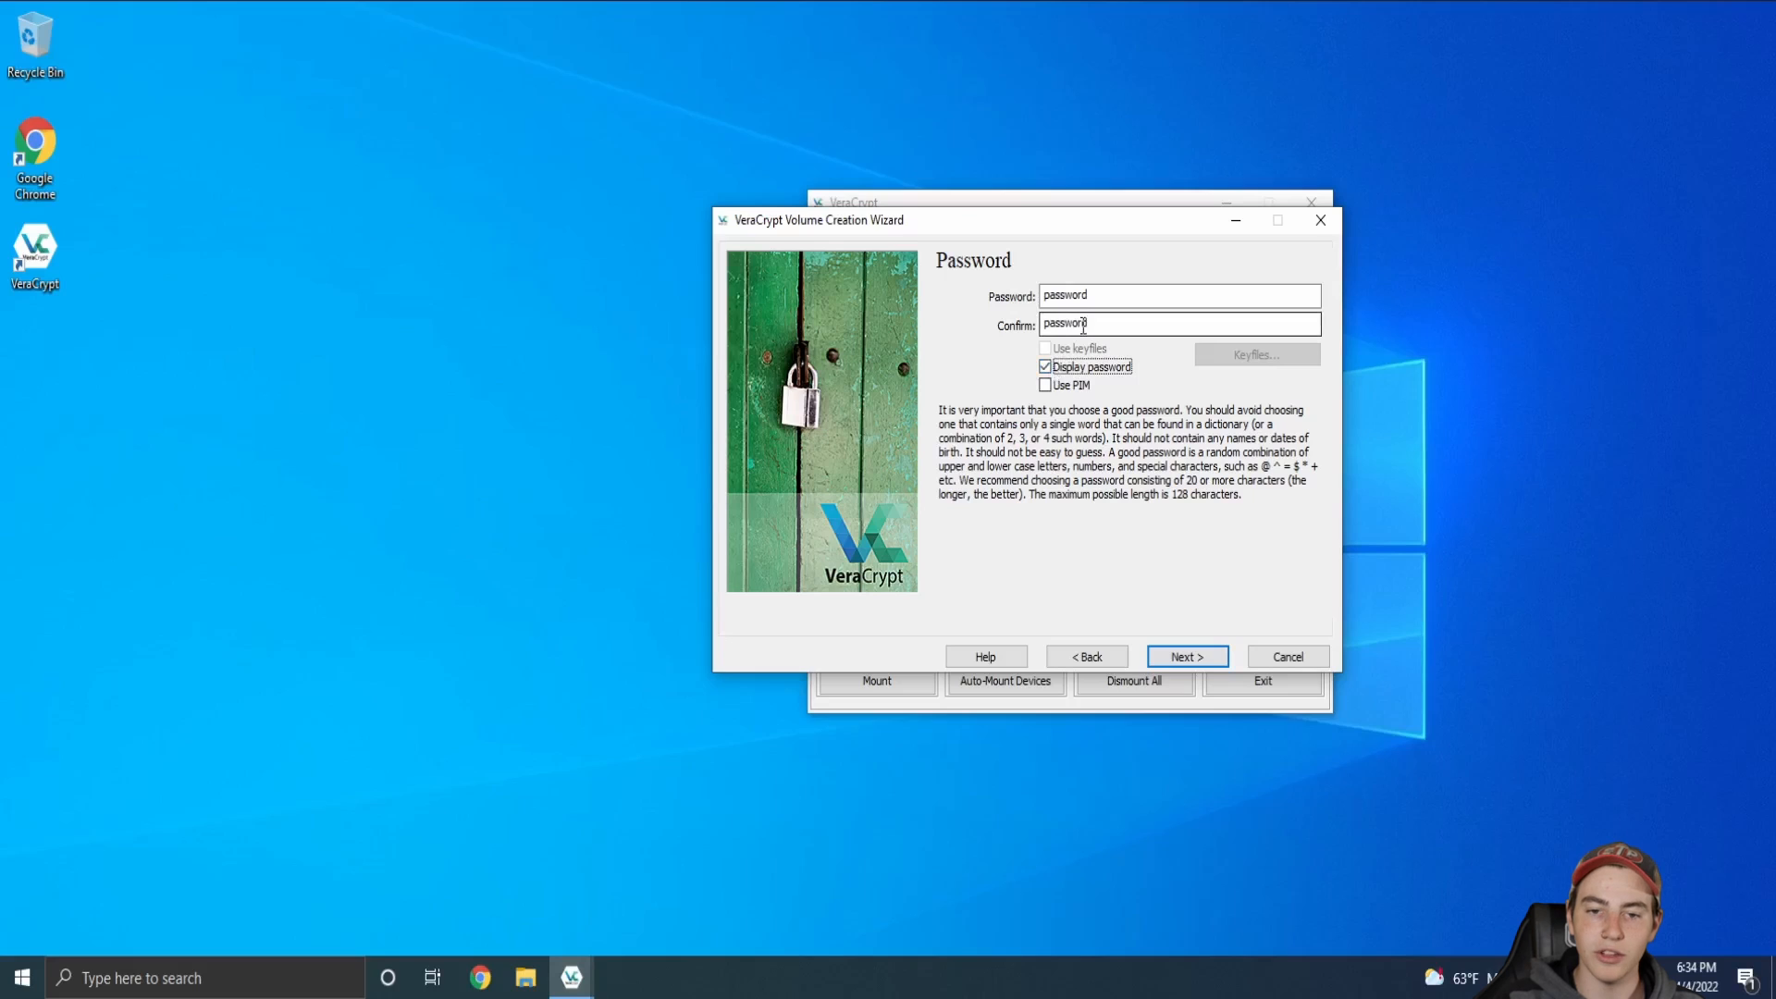
left_click(1045, 367)
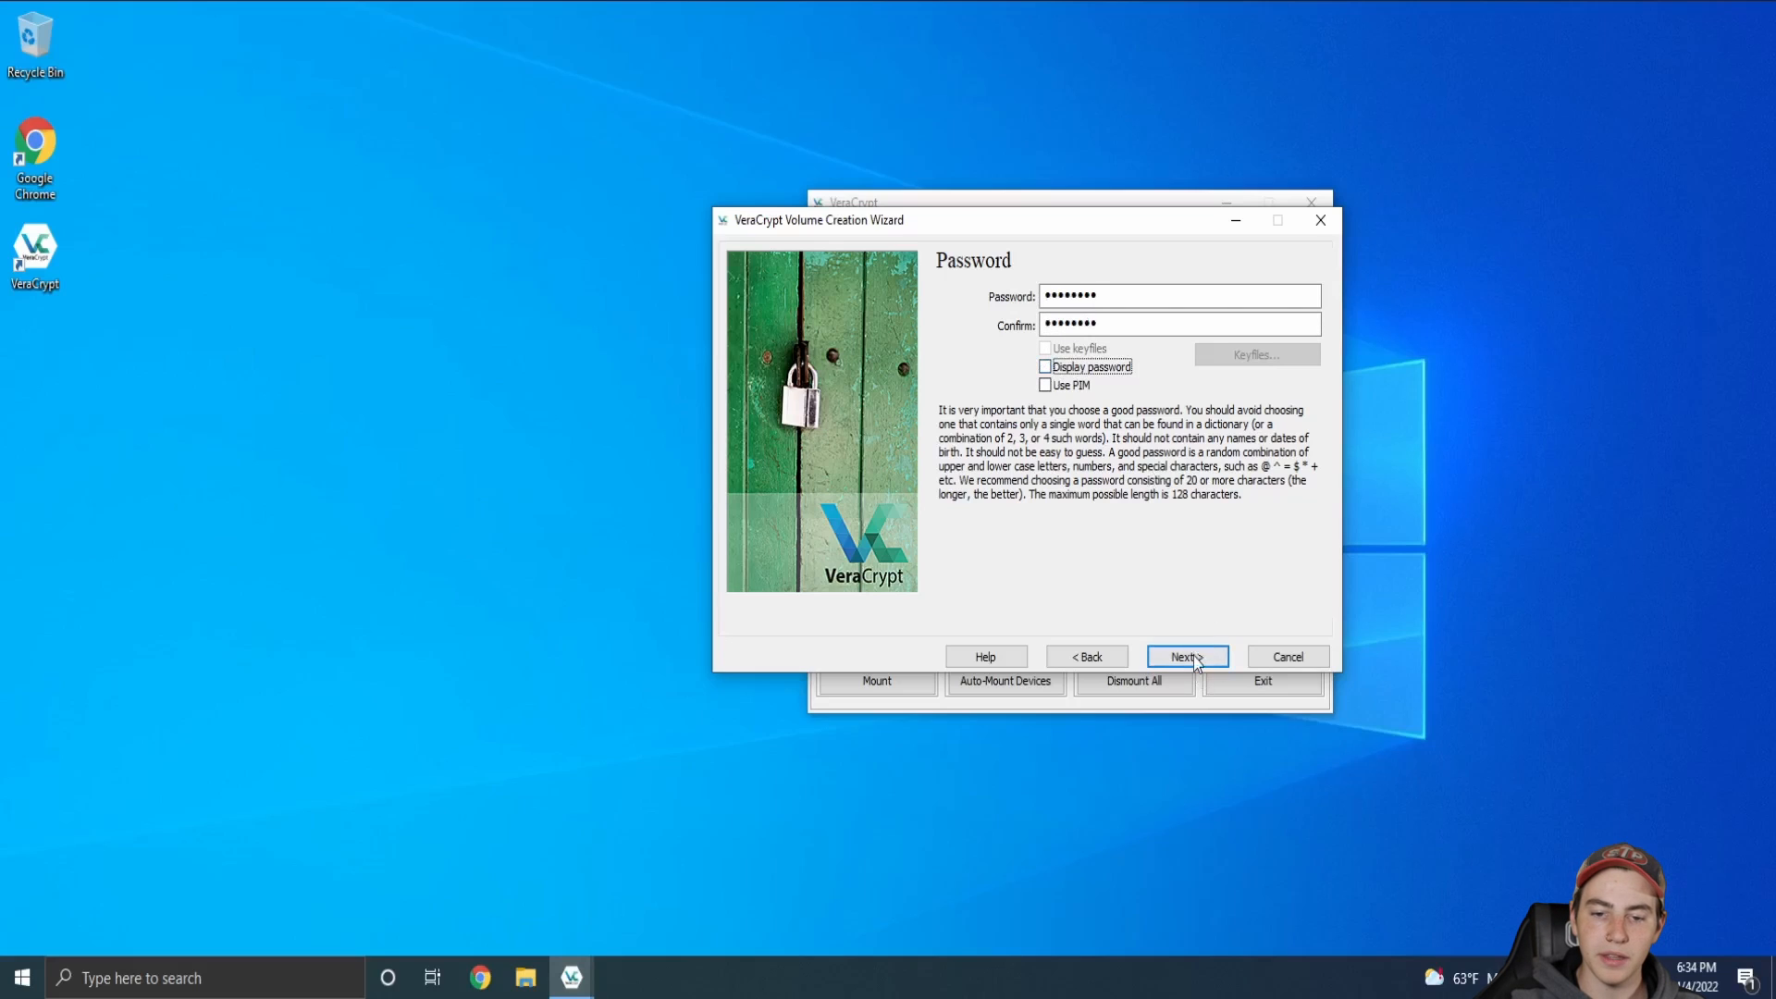
Submit the password and agree to use a short one despite the brute-force warning
left_click(1194, 658)
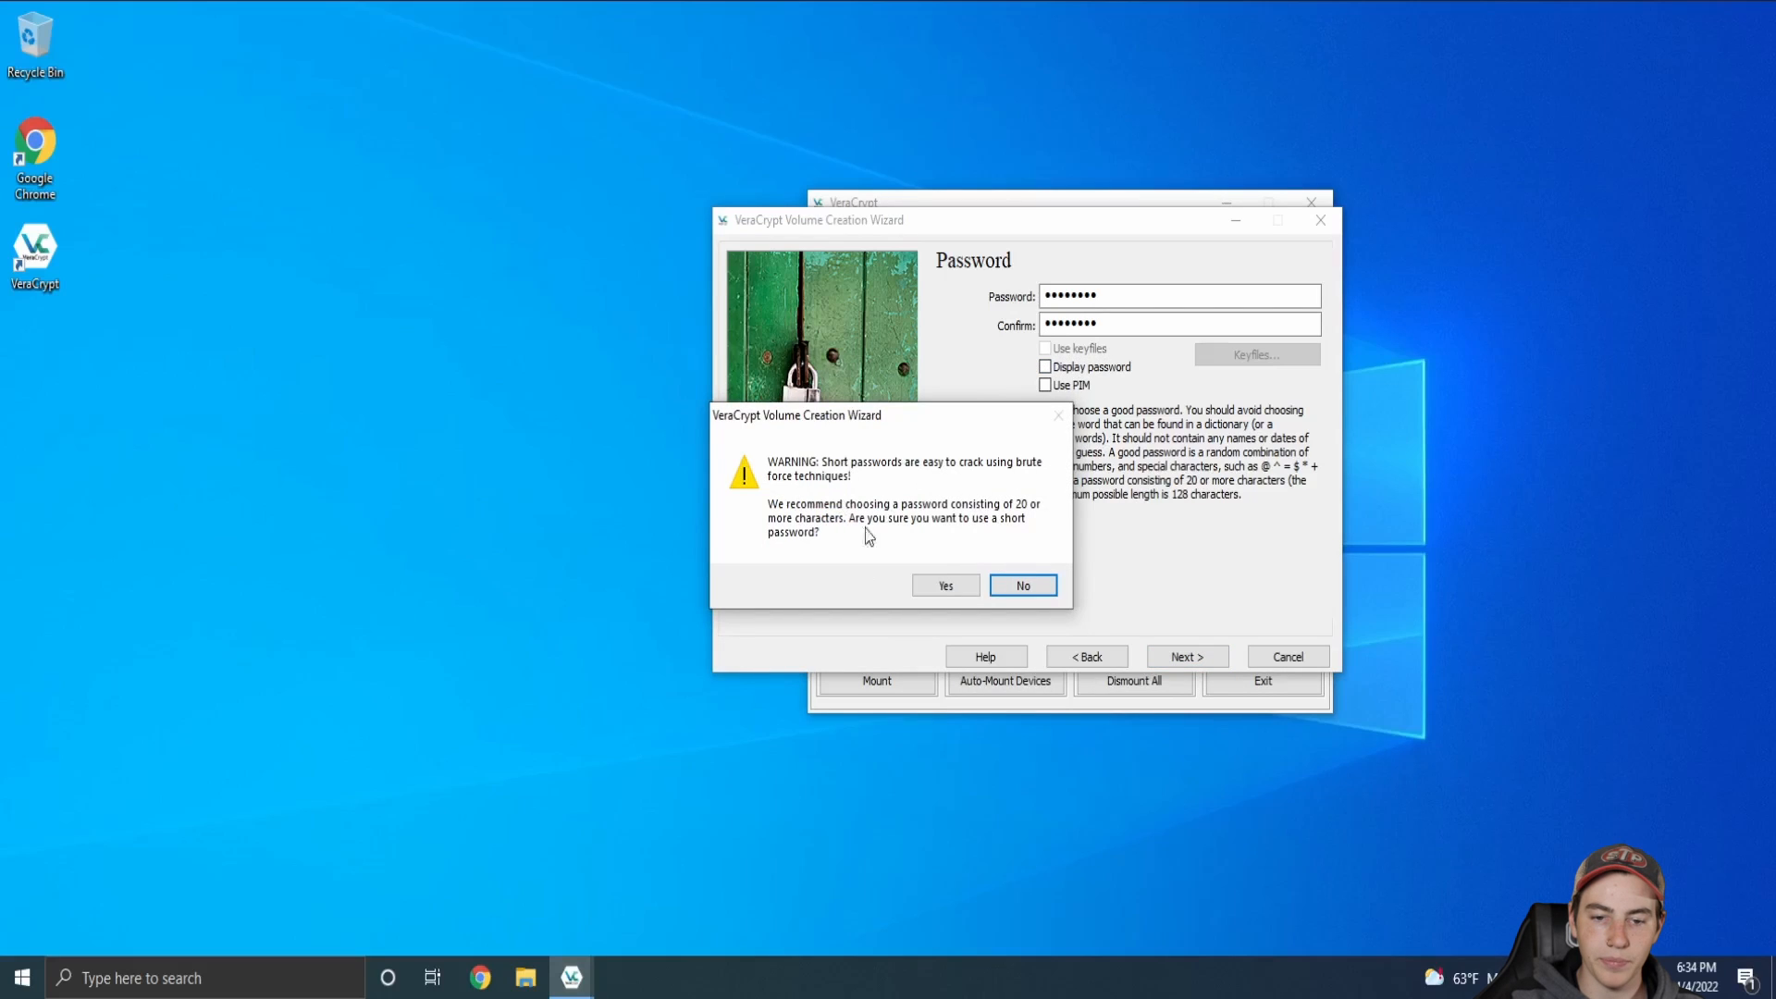
left_click_drag(876, 412, 1142, 448)
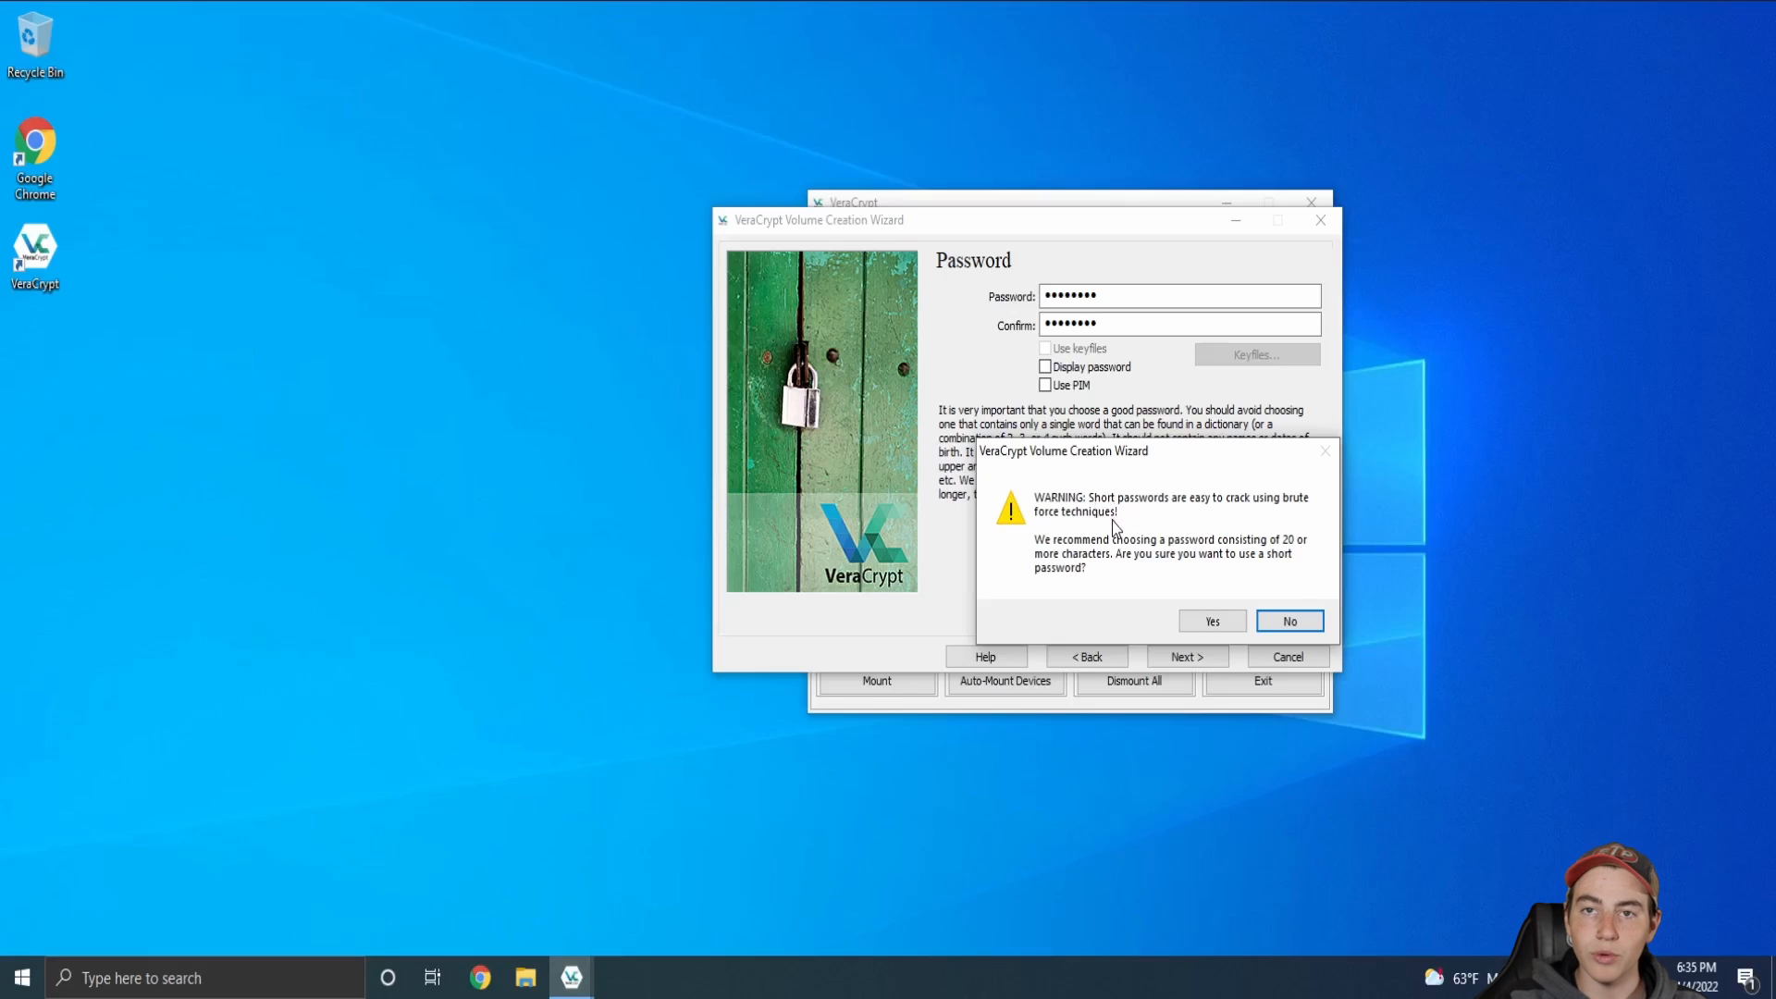
left_click(1308, 625)
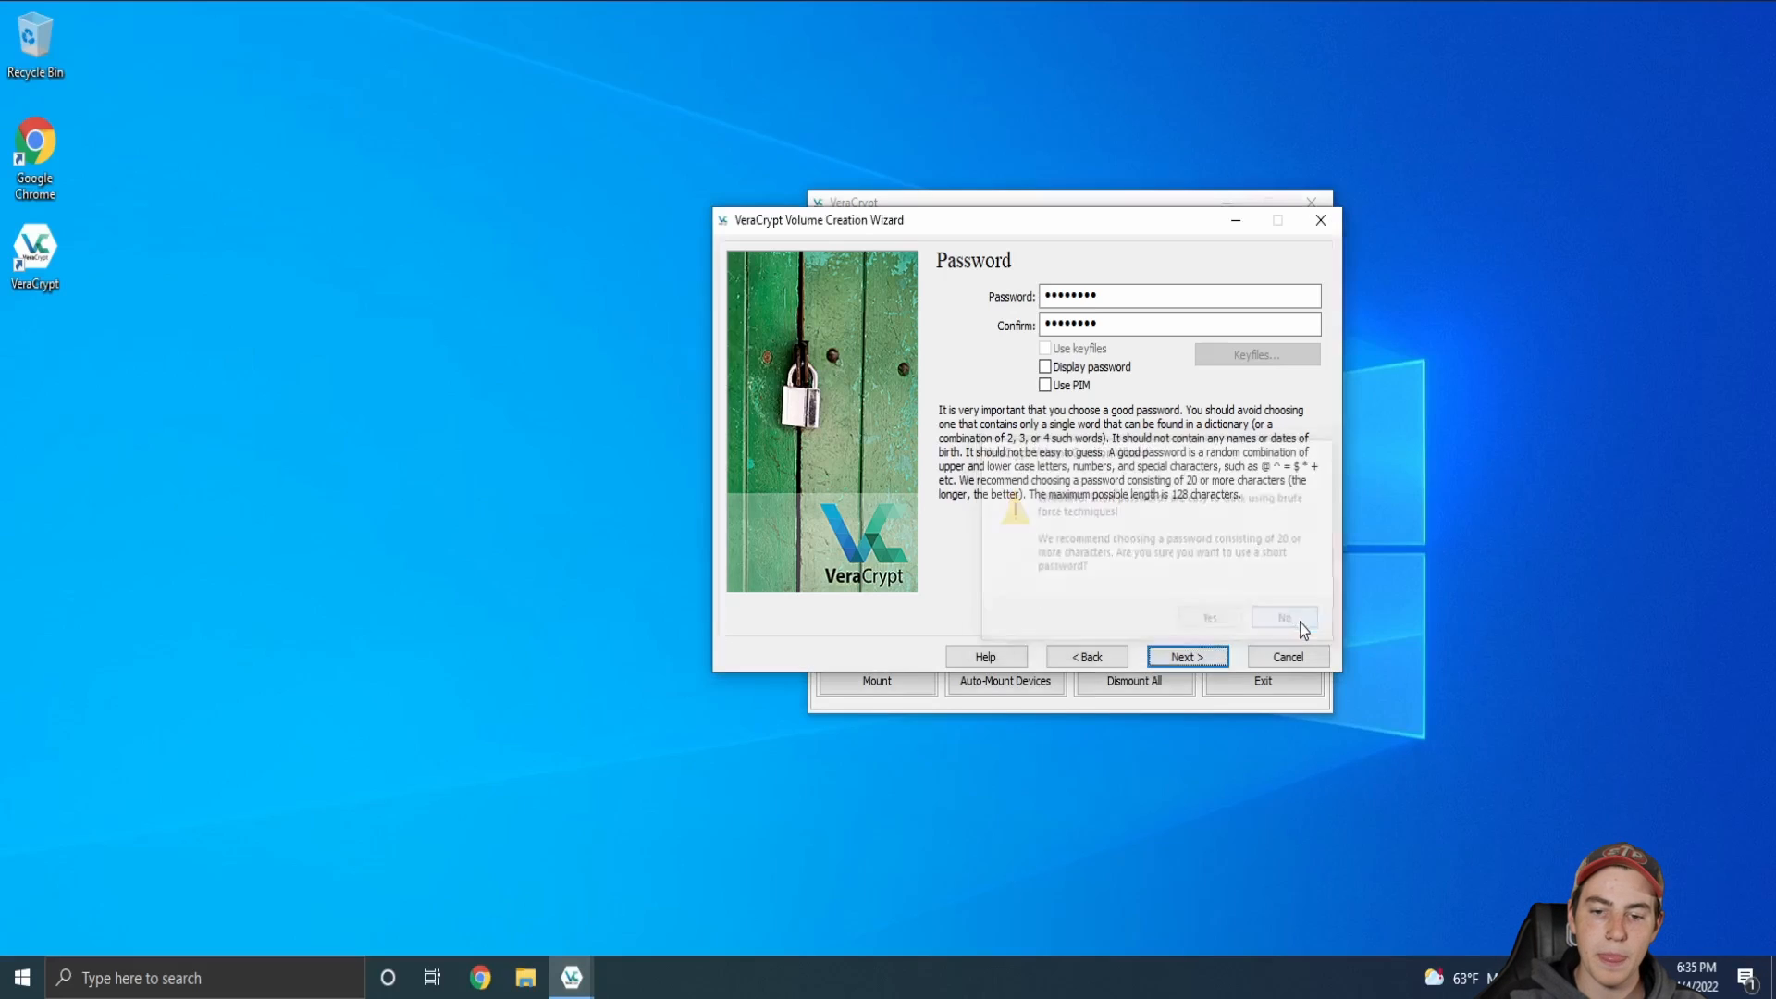
left_click(1199, 662)
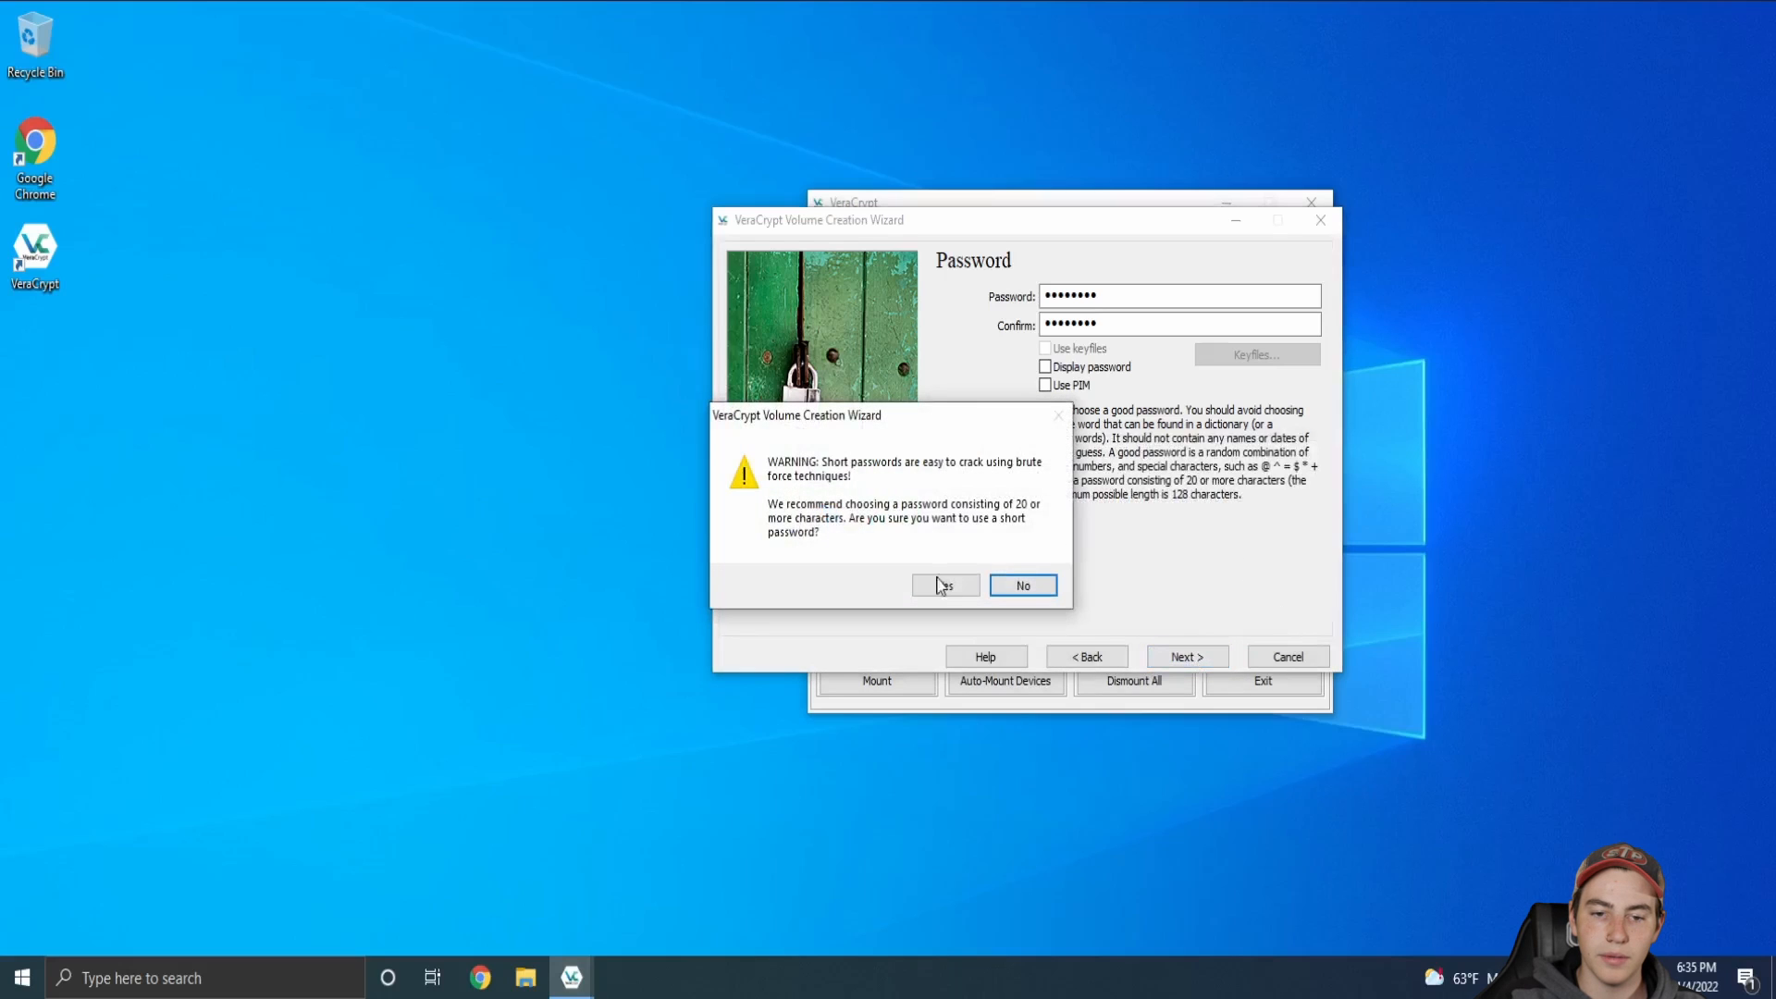
left_click(940, 585)
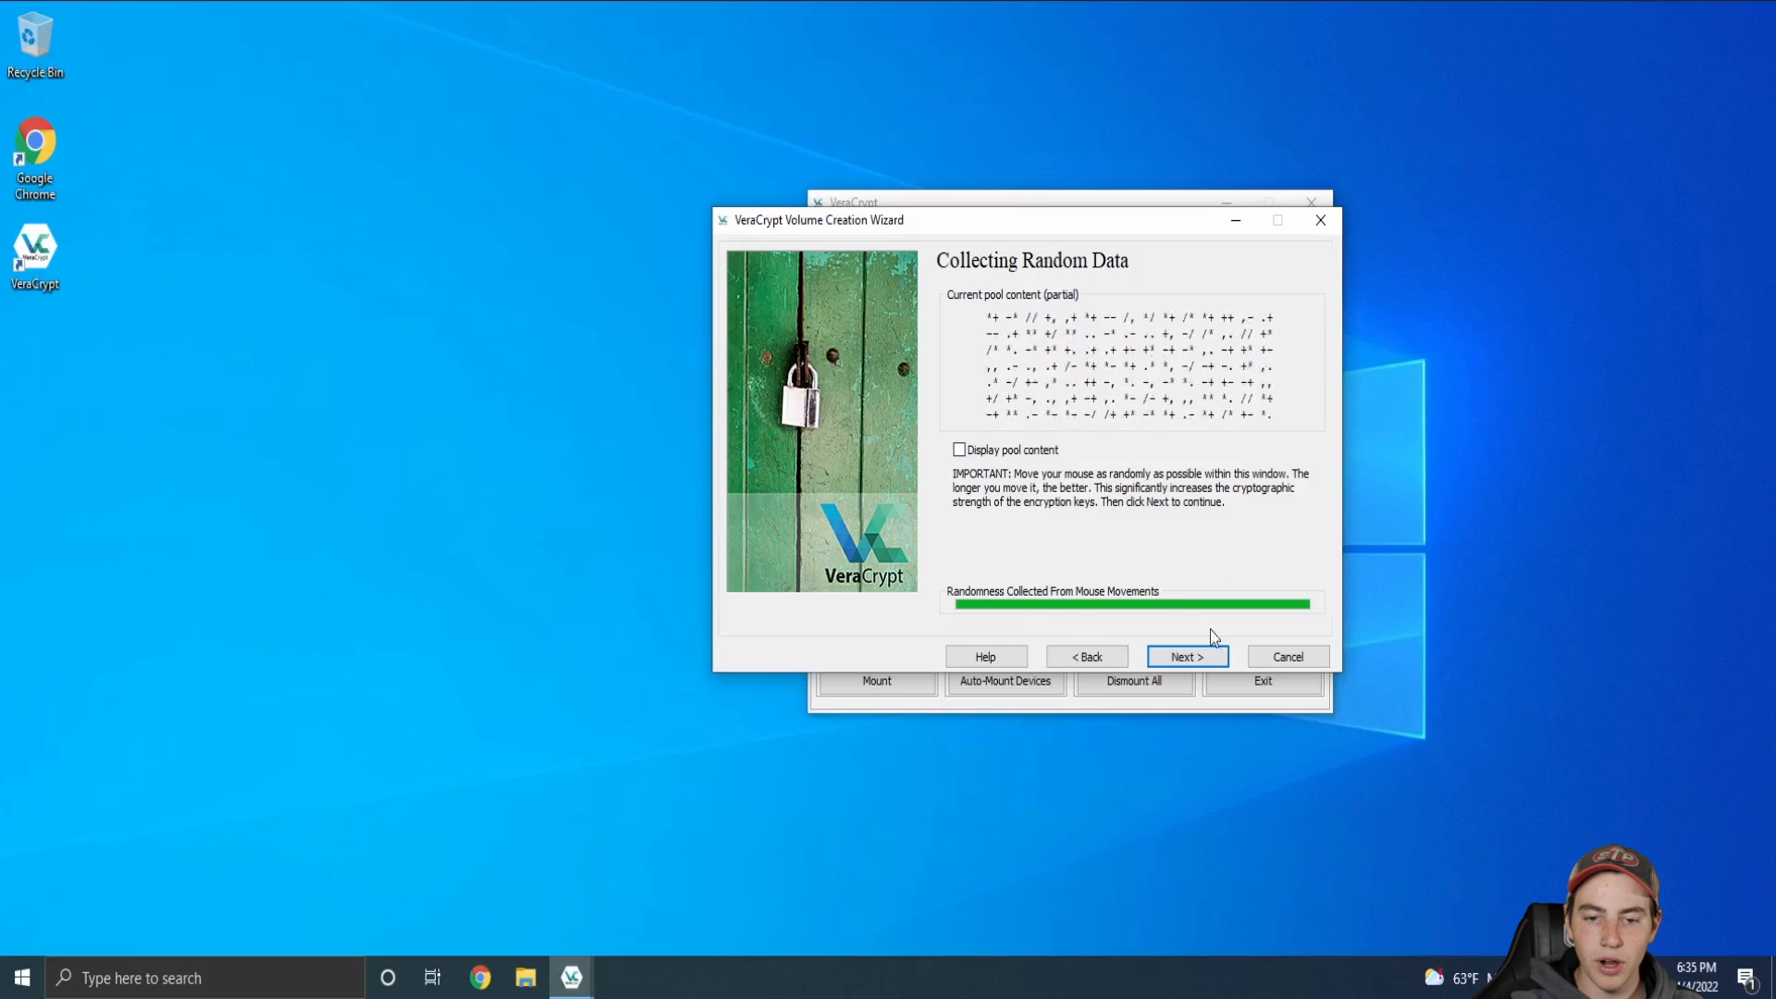
Generate the encryption keys from the collected random data, display their portions and continue to the Rescue Disk settings
left_click(1190, 659)
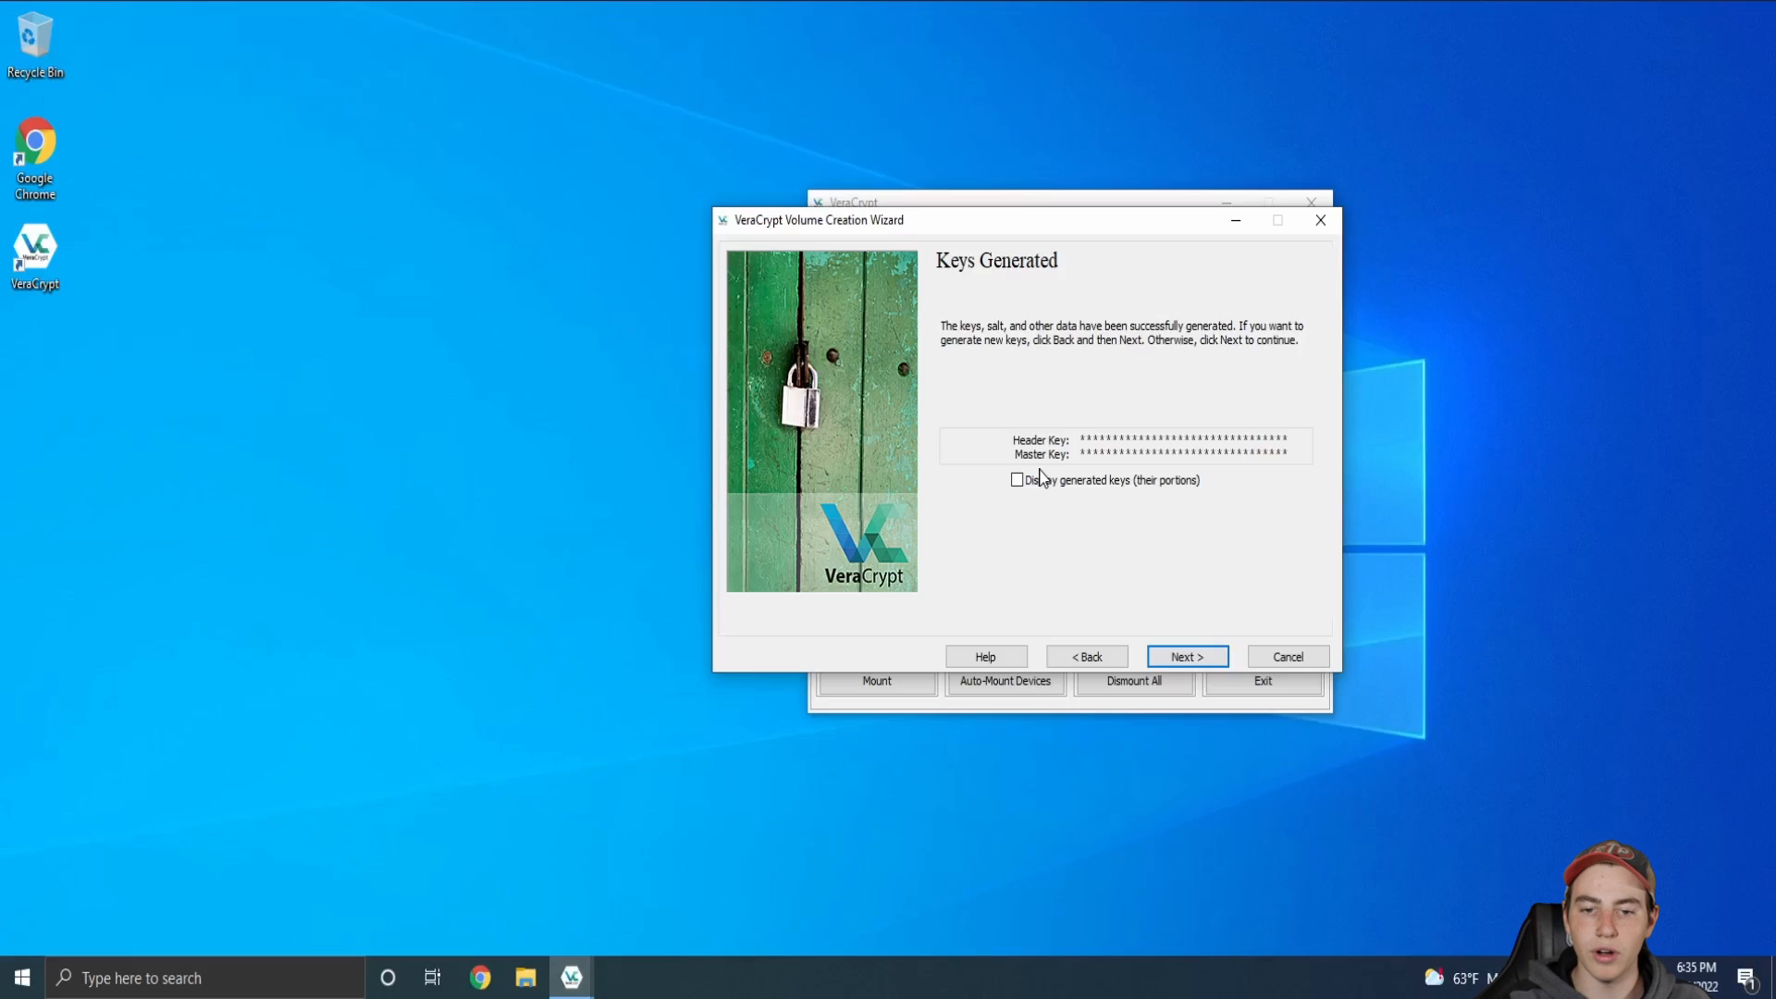
left_click(1017, 480)
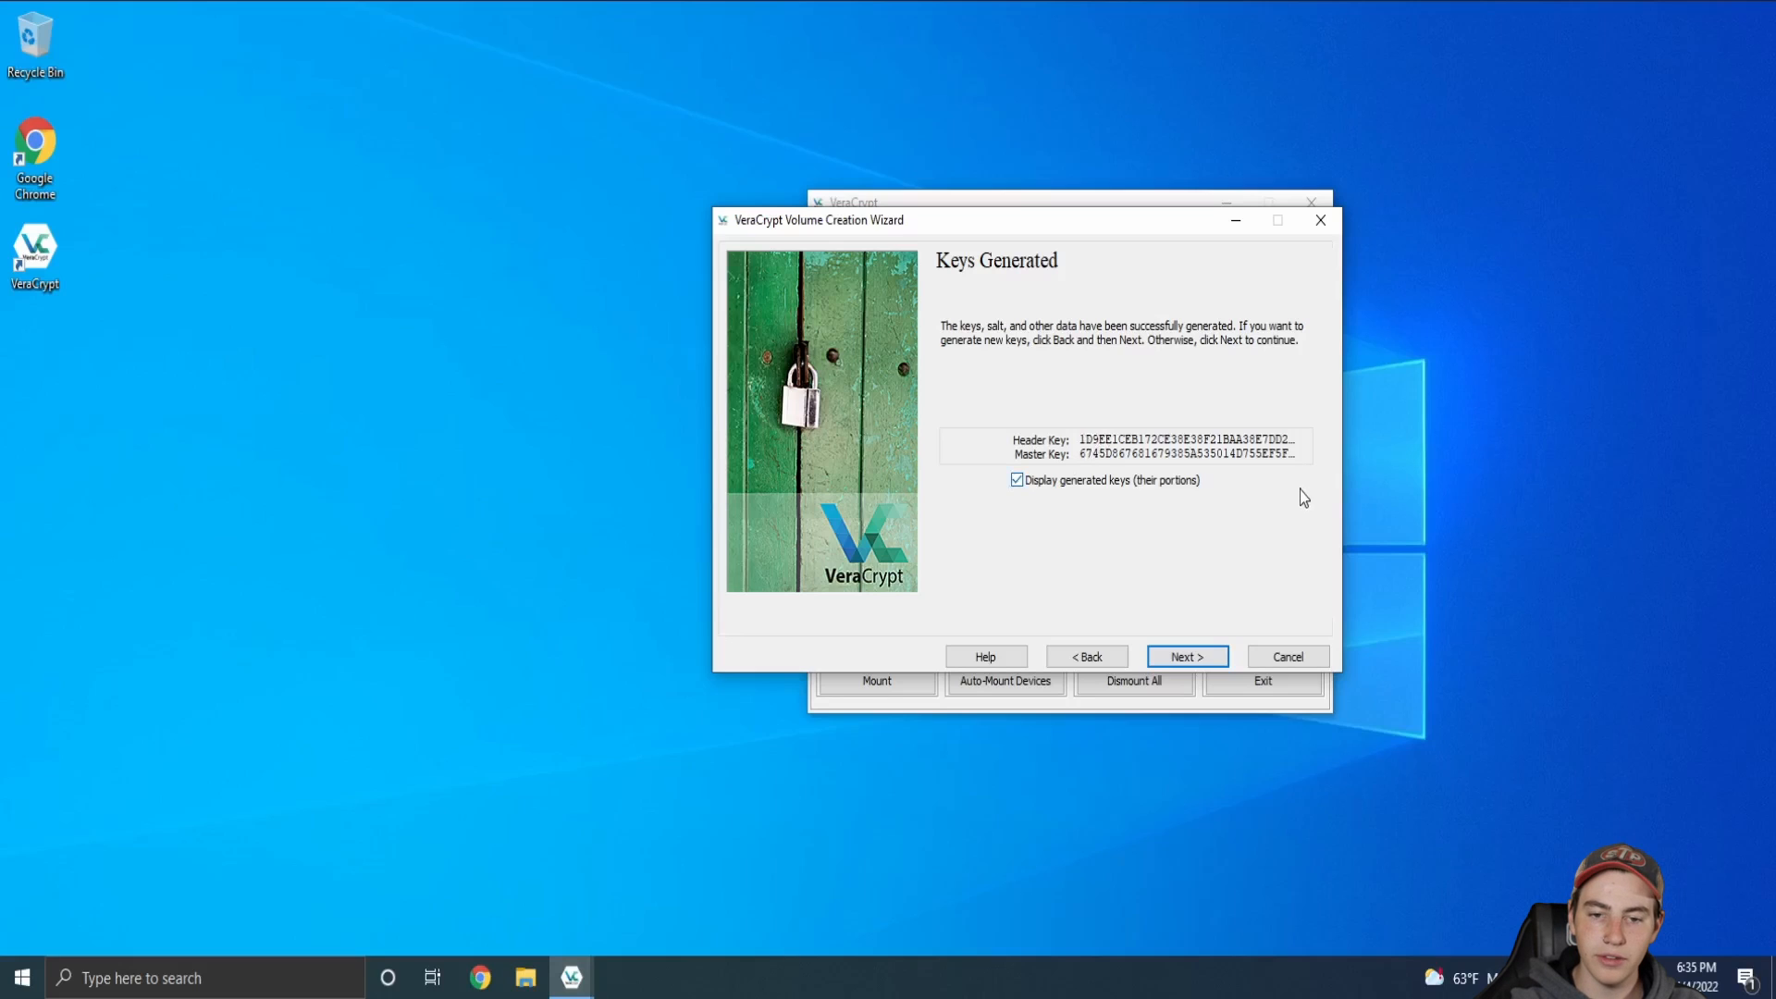
left_click(1181, 659)
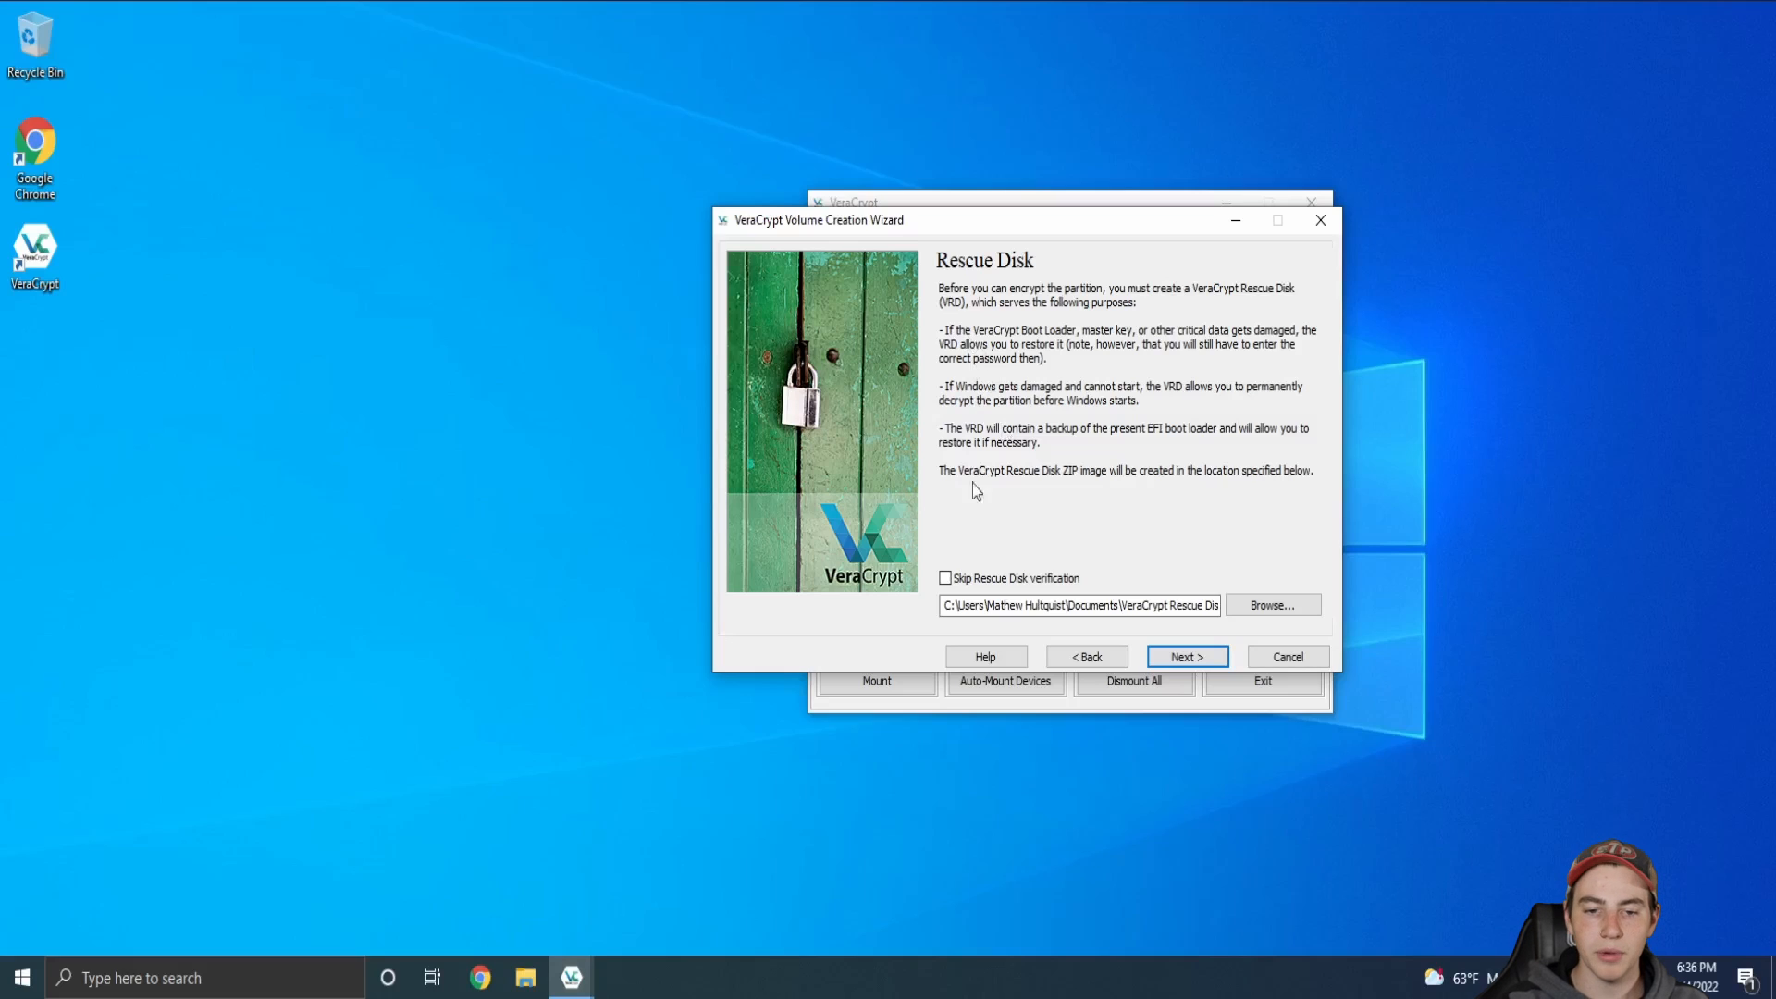
Create the Rescue Disk ZIP image with verification skipped and acknowledge that earlier rescue disks cannot be reused
left_click(945, 578)
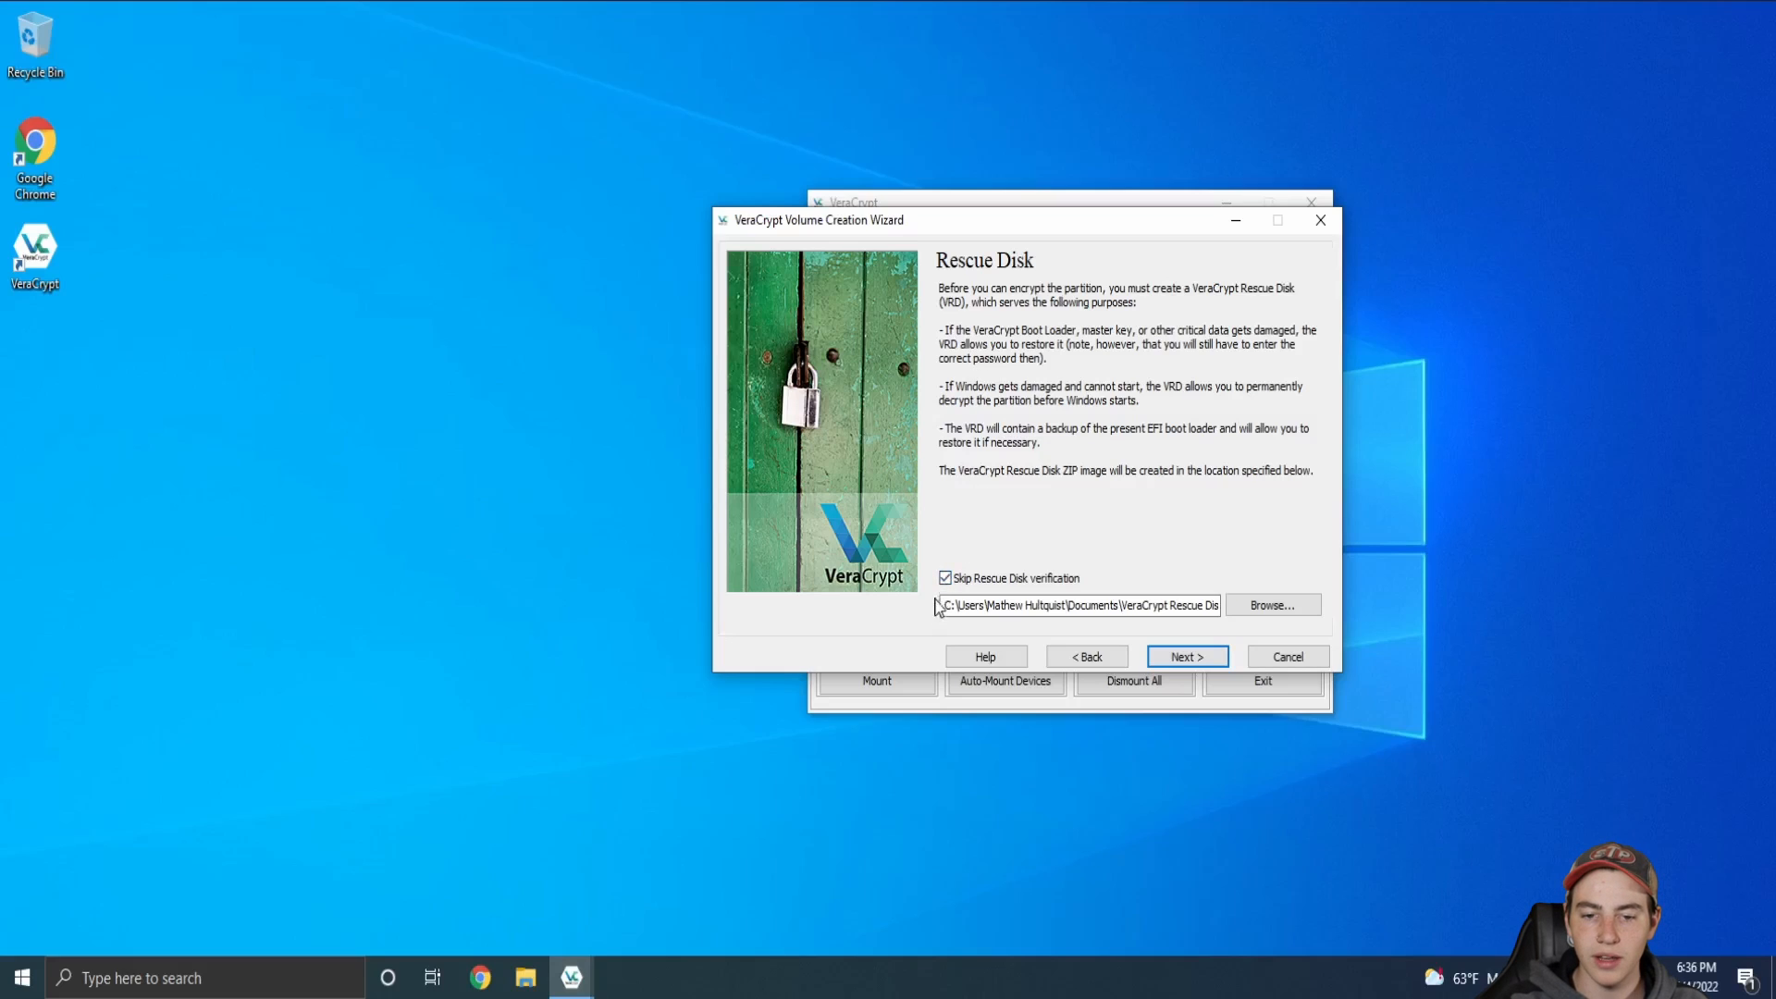
left_click(1188, 655)
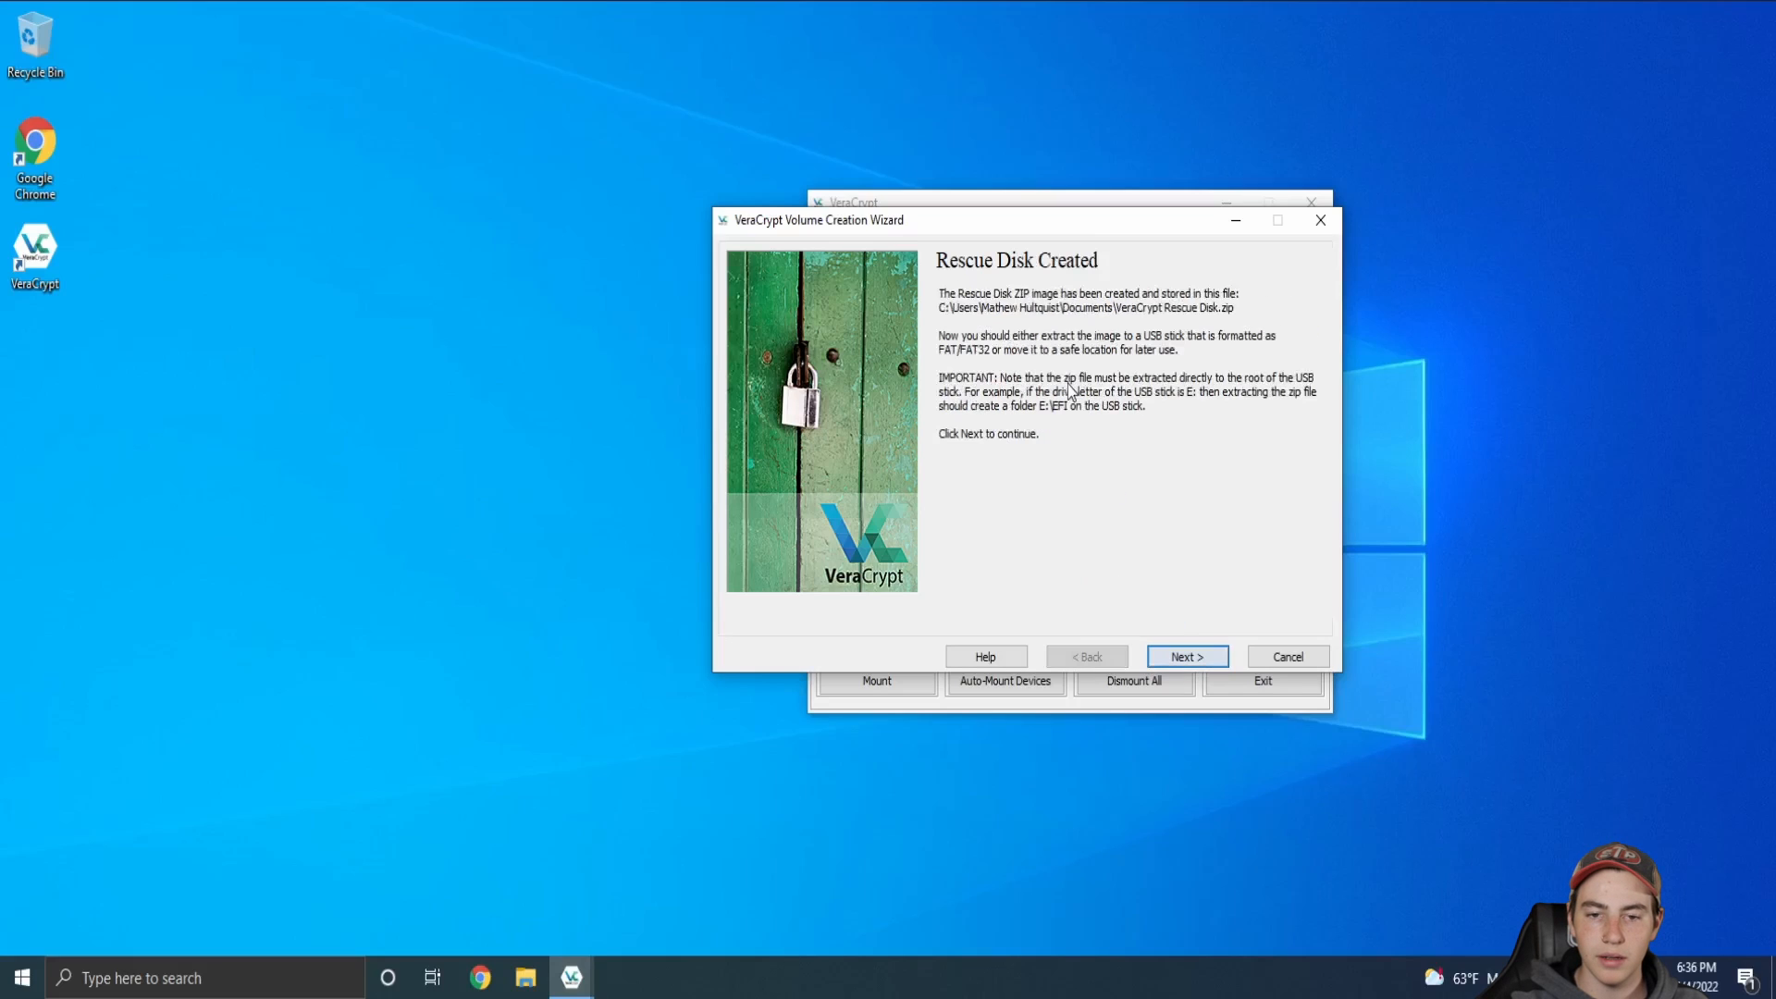
left_click(1191, 653)
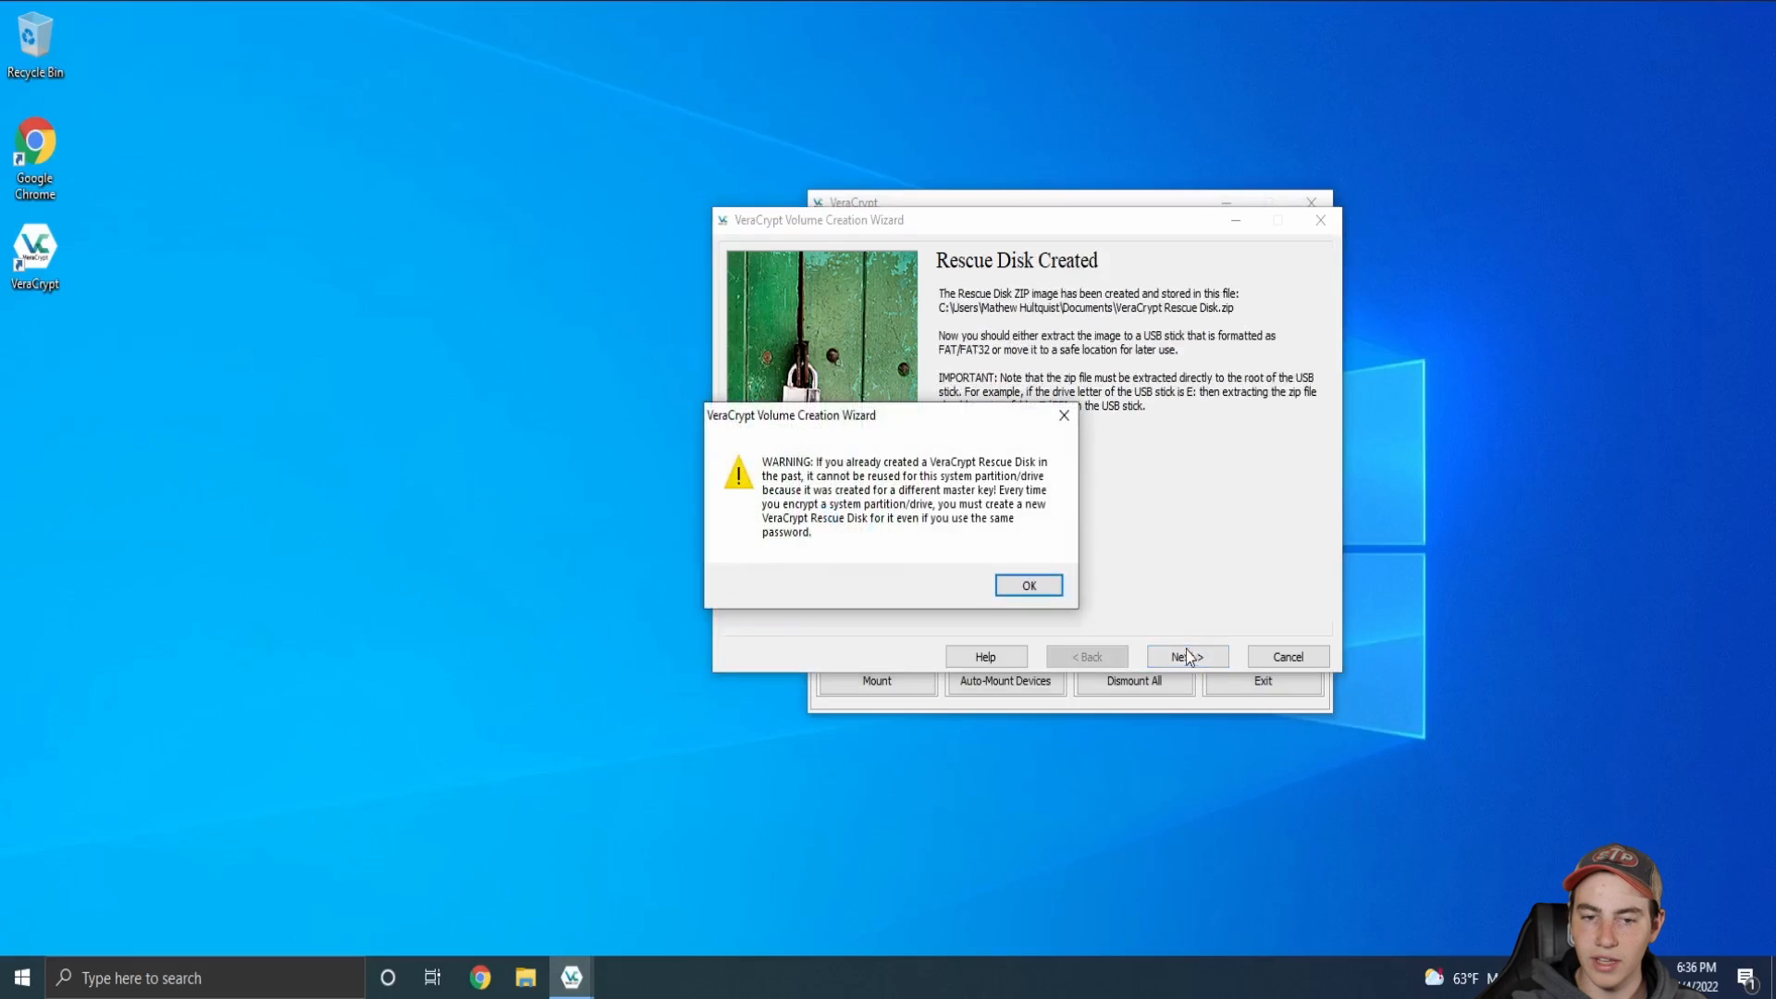
left_click(1027, 585)
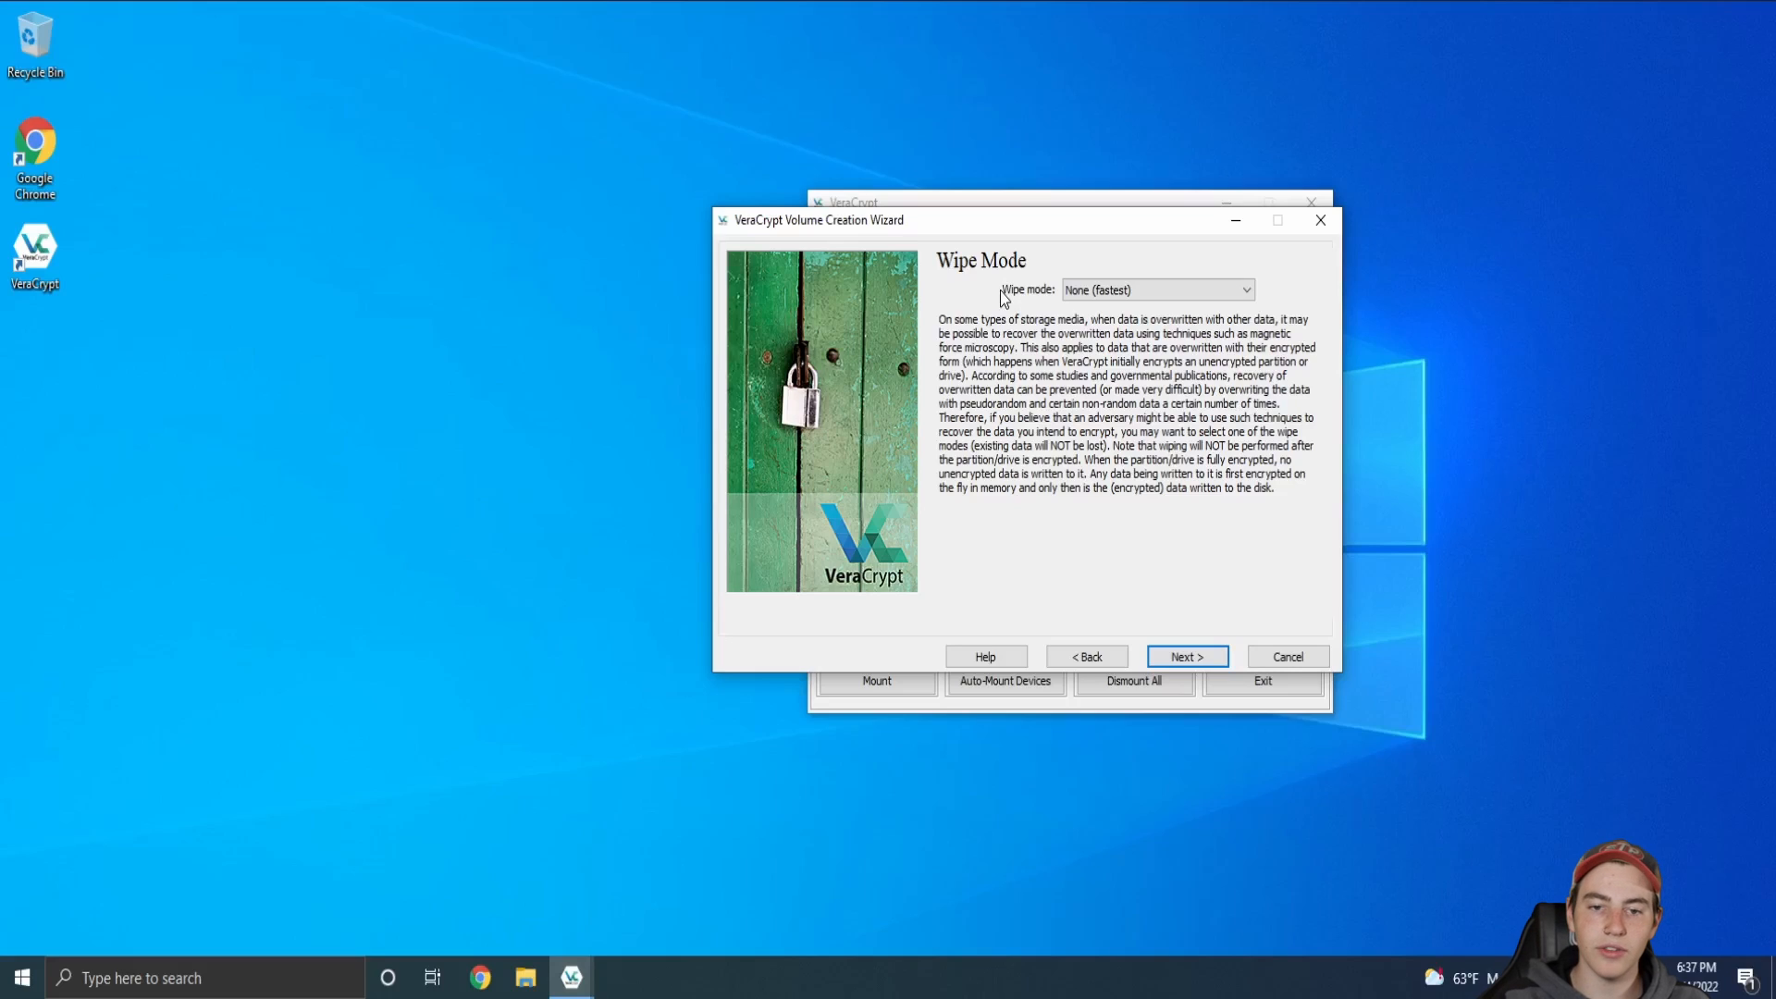
Review the wipe mode options, keep None (fastest) and continue to the System Encryption Pretest
left_click(1078, 290)
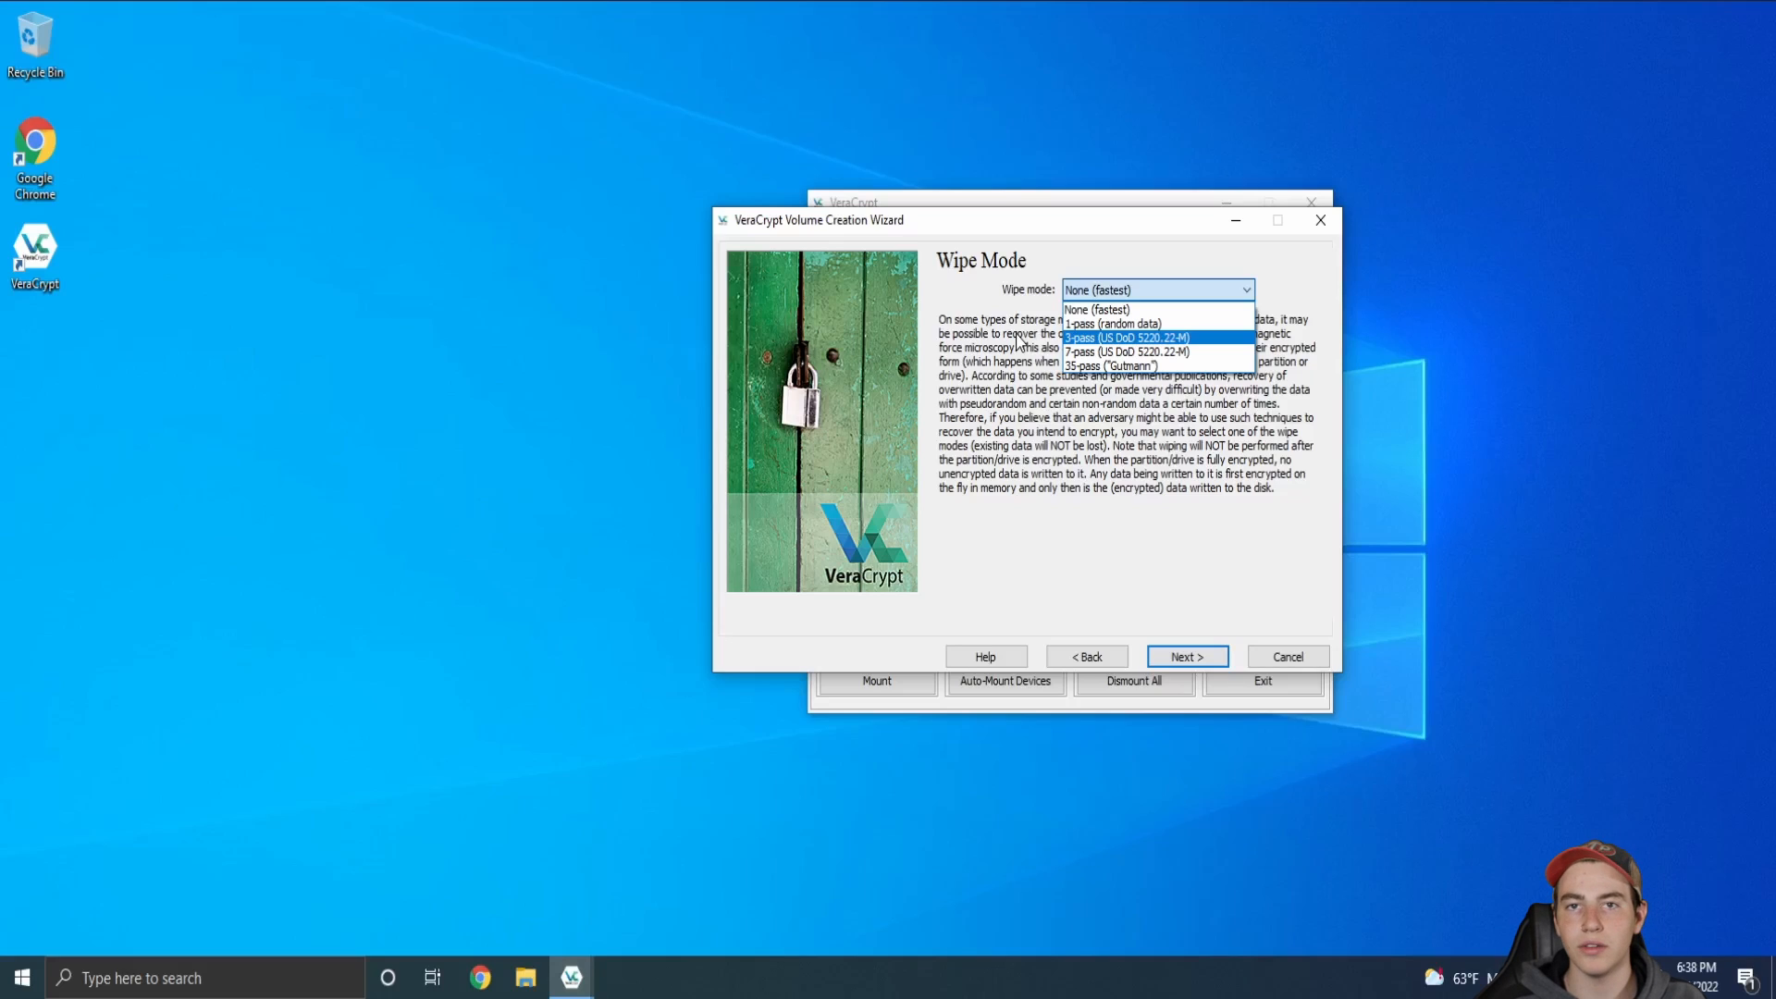
left_click(1016, 383)
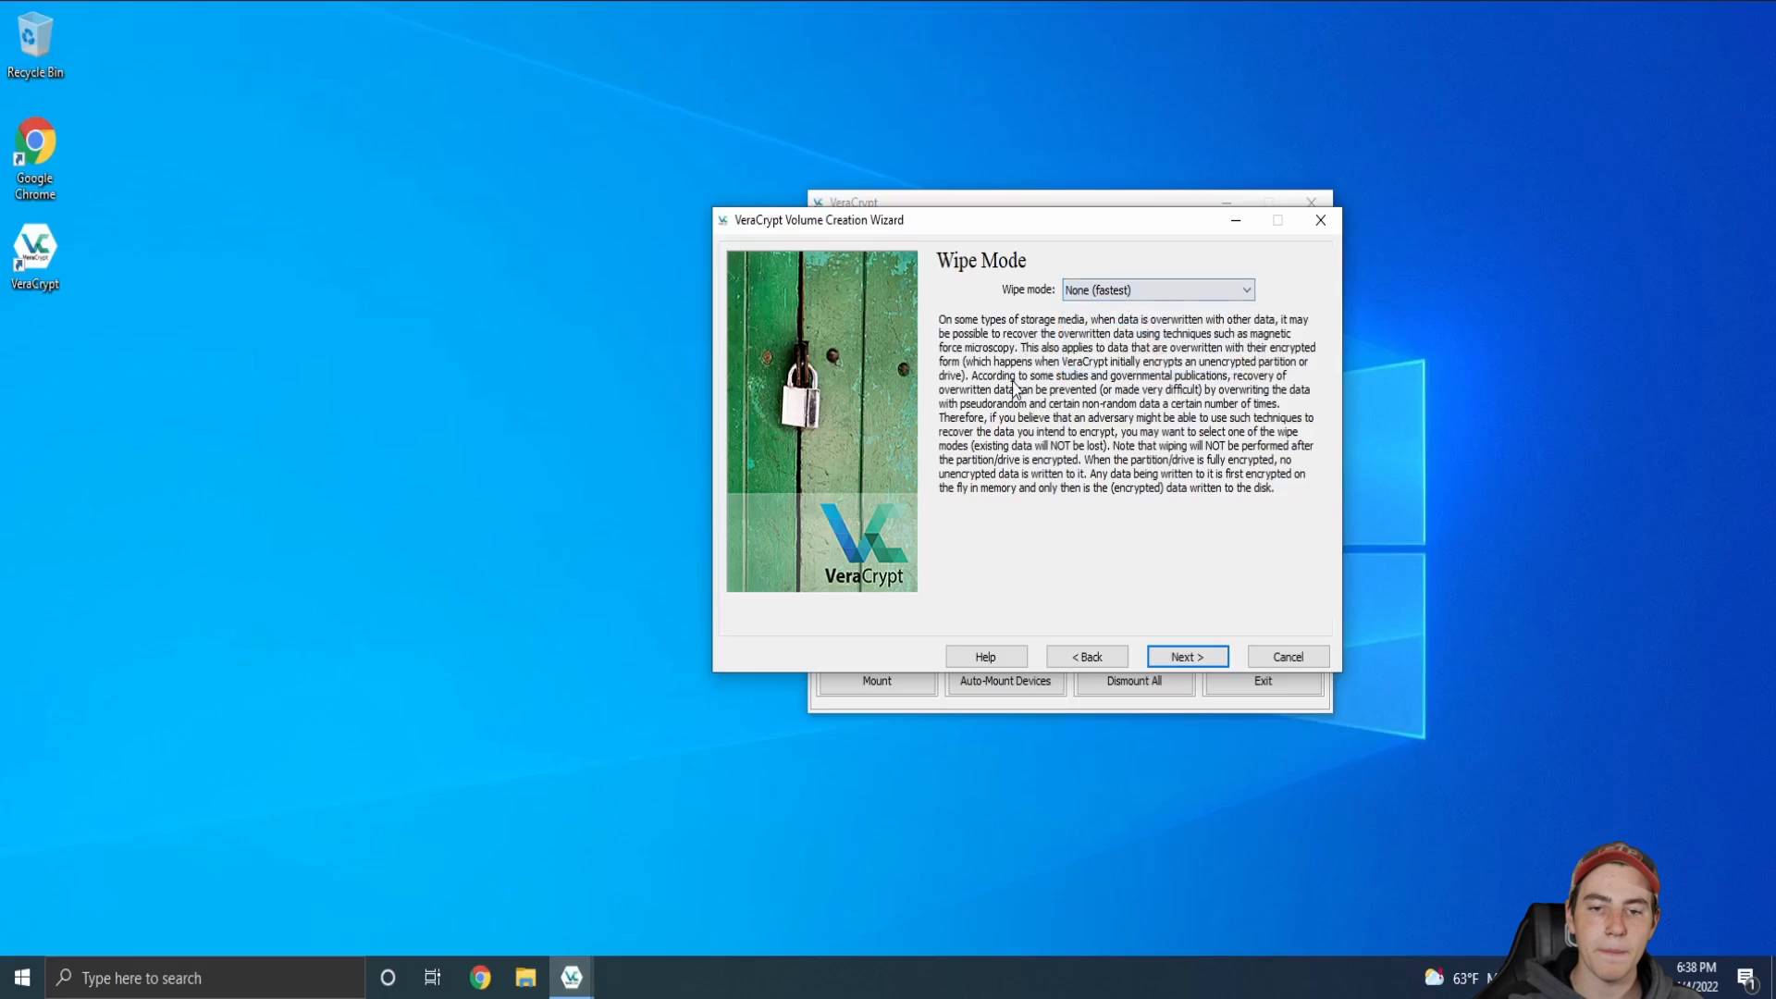
left_click(1202, 657)
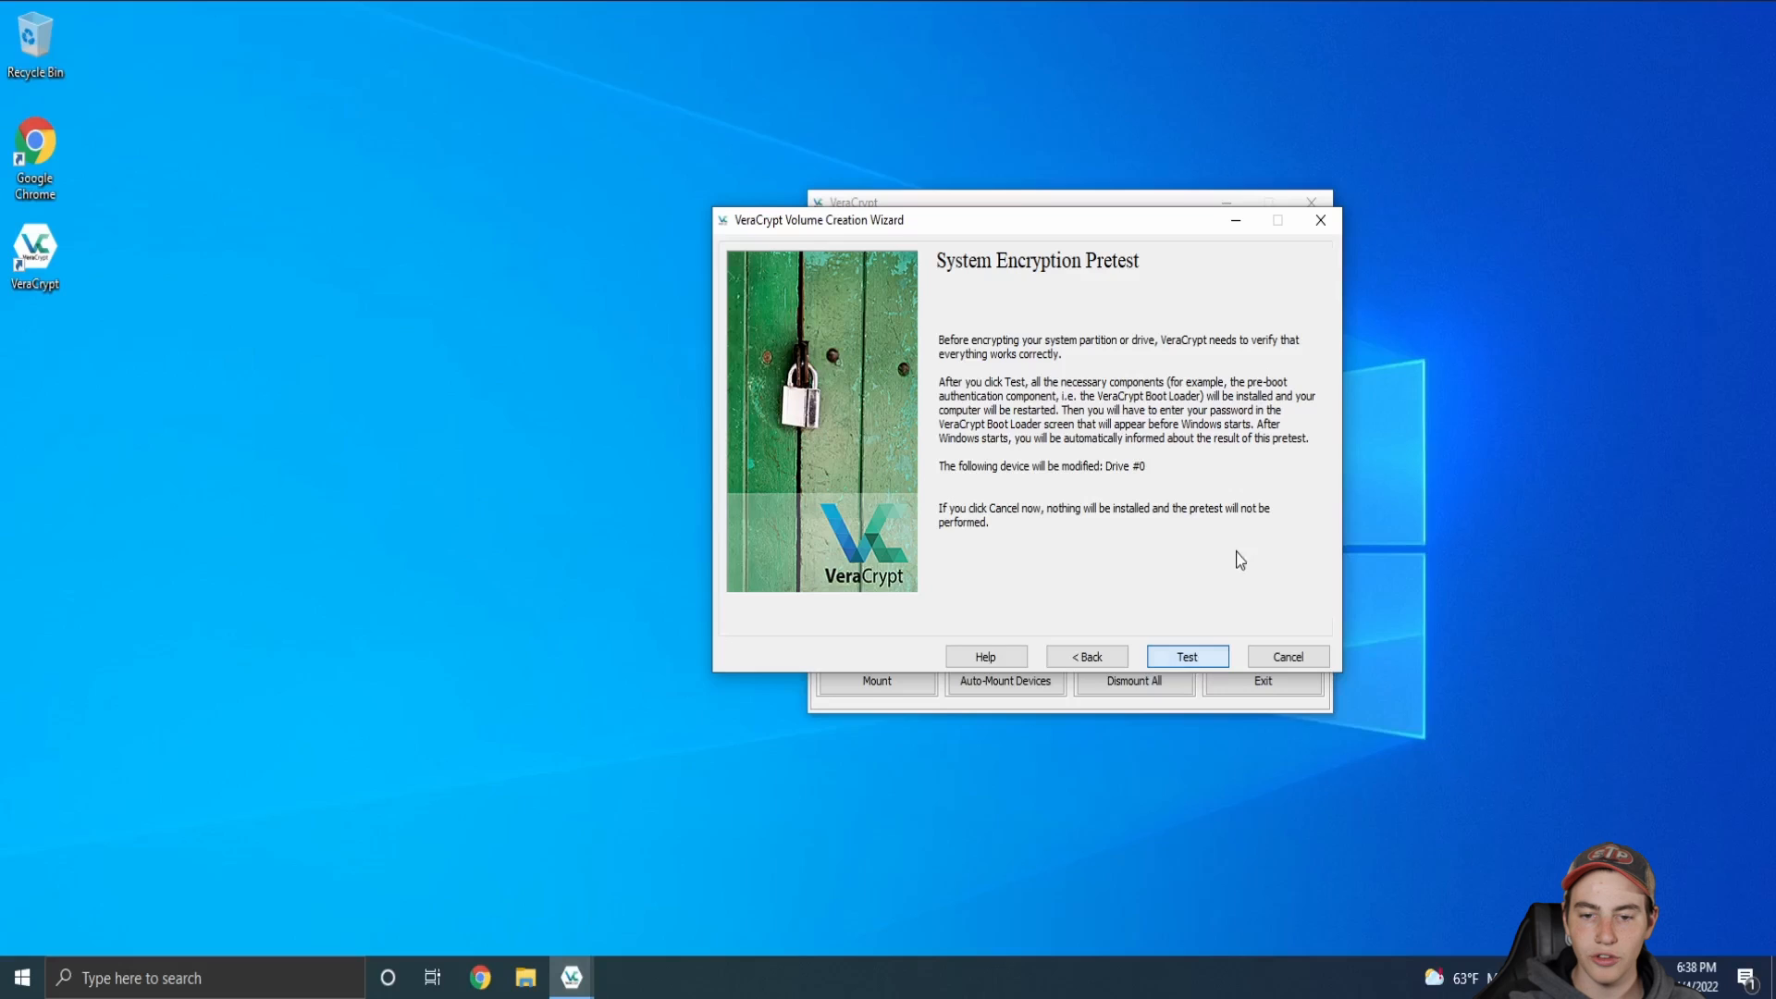
Start the system encryption pretest, look over the important notes, accept them and restart the computer
left_click(1204, 657)
left_click_drag(831, 282, 1055, 272)
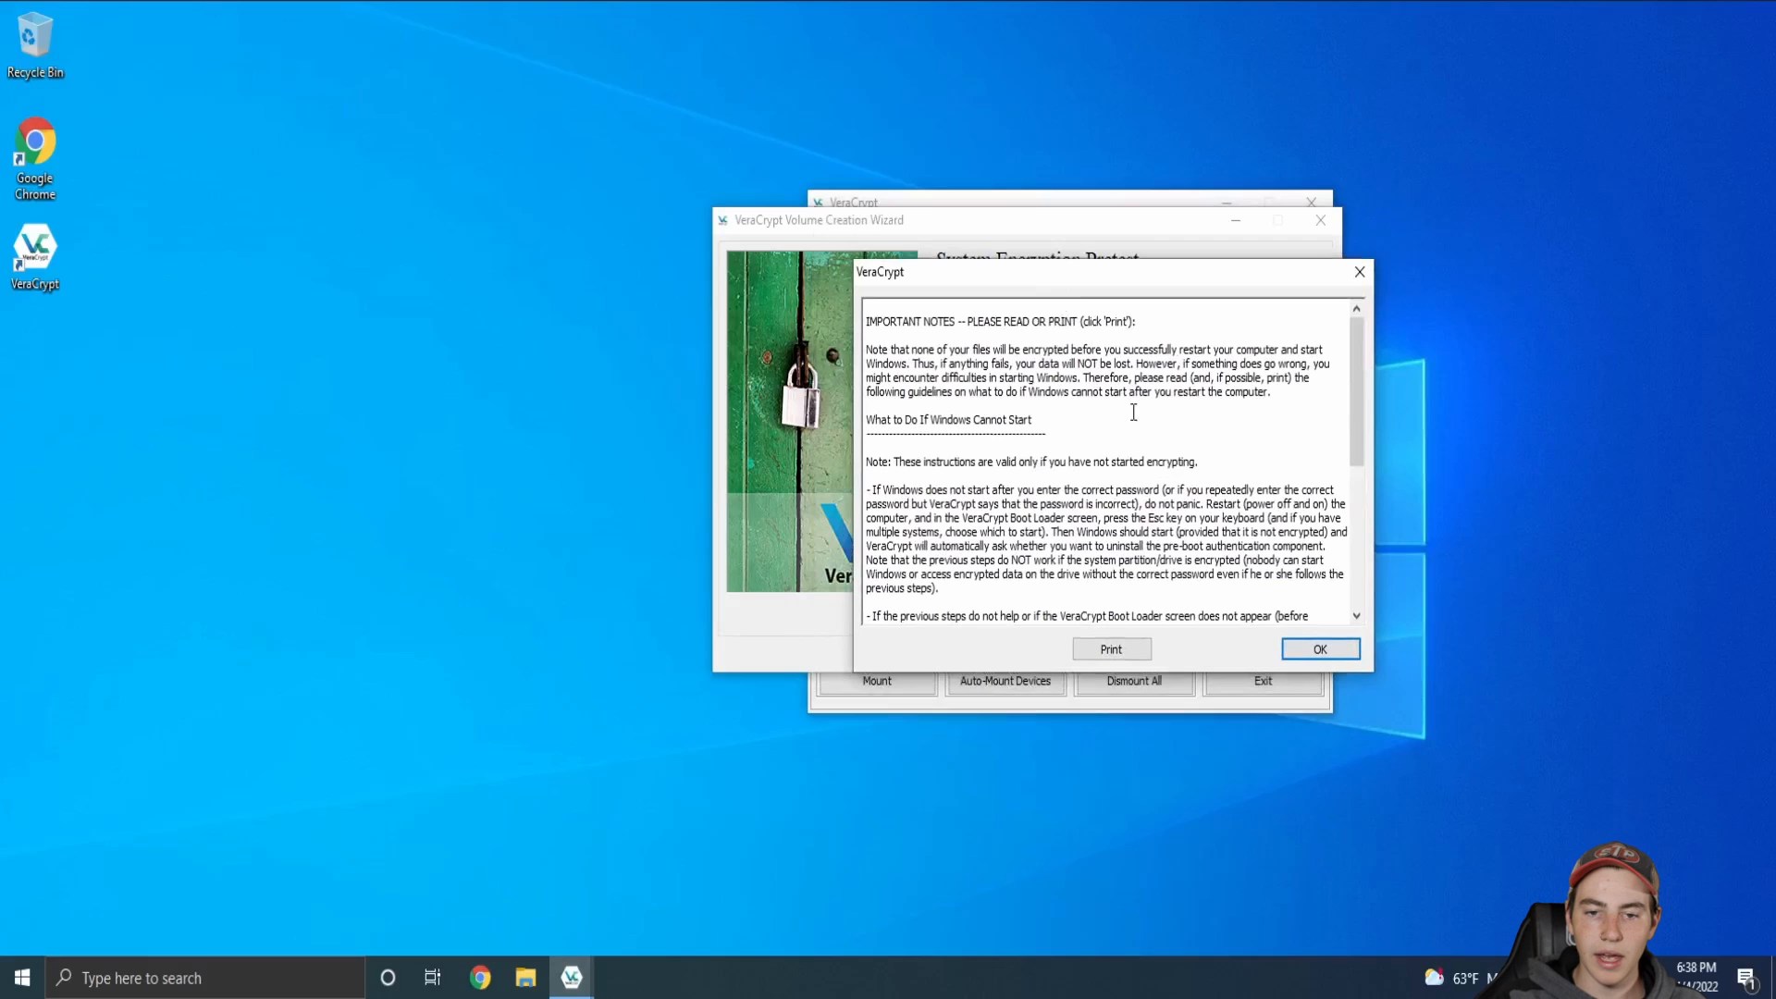
left_click_drag(1354, 372, 1341, 299)
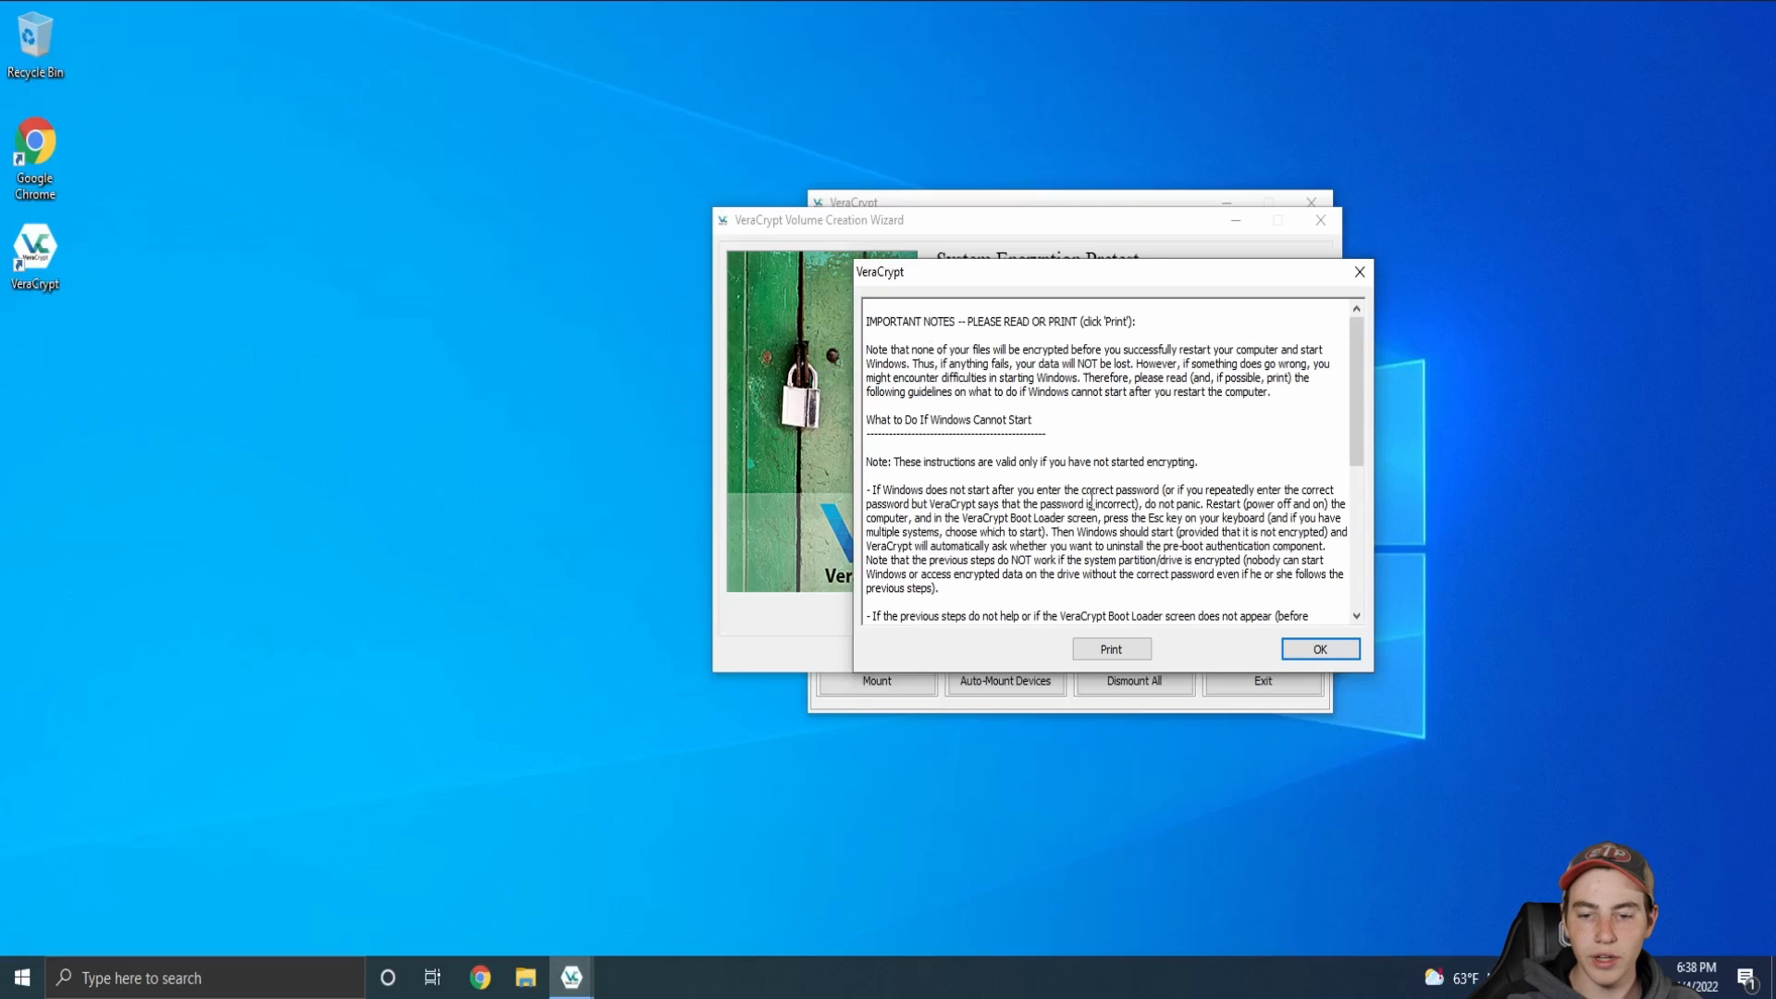
left_click(1341, 654)
left_click(886, 563)
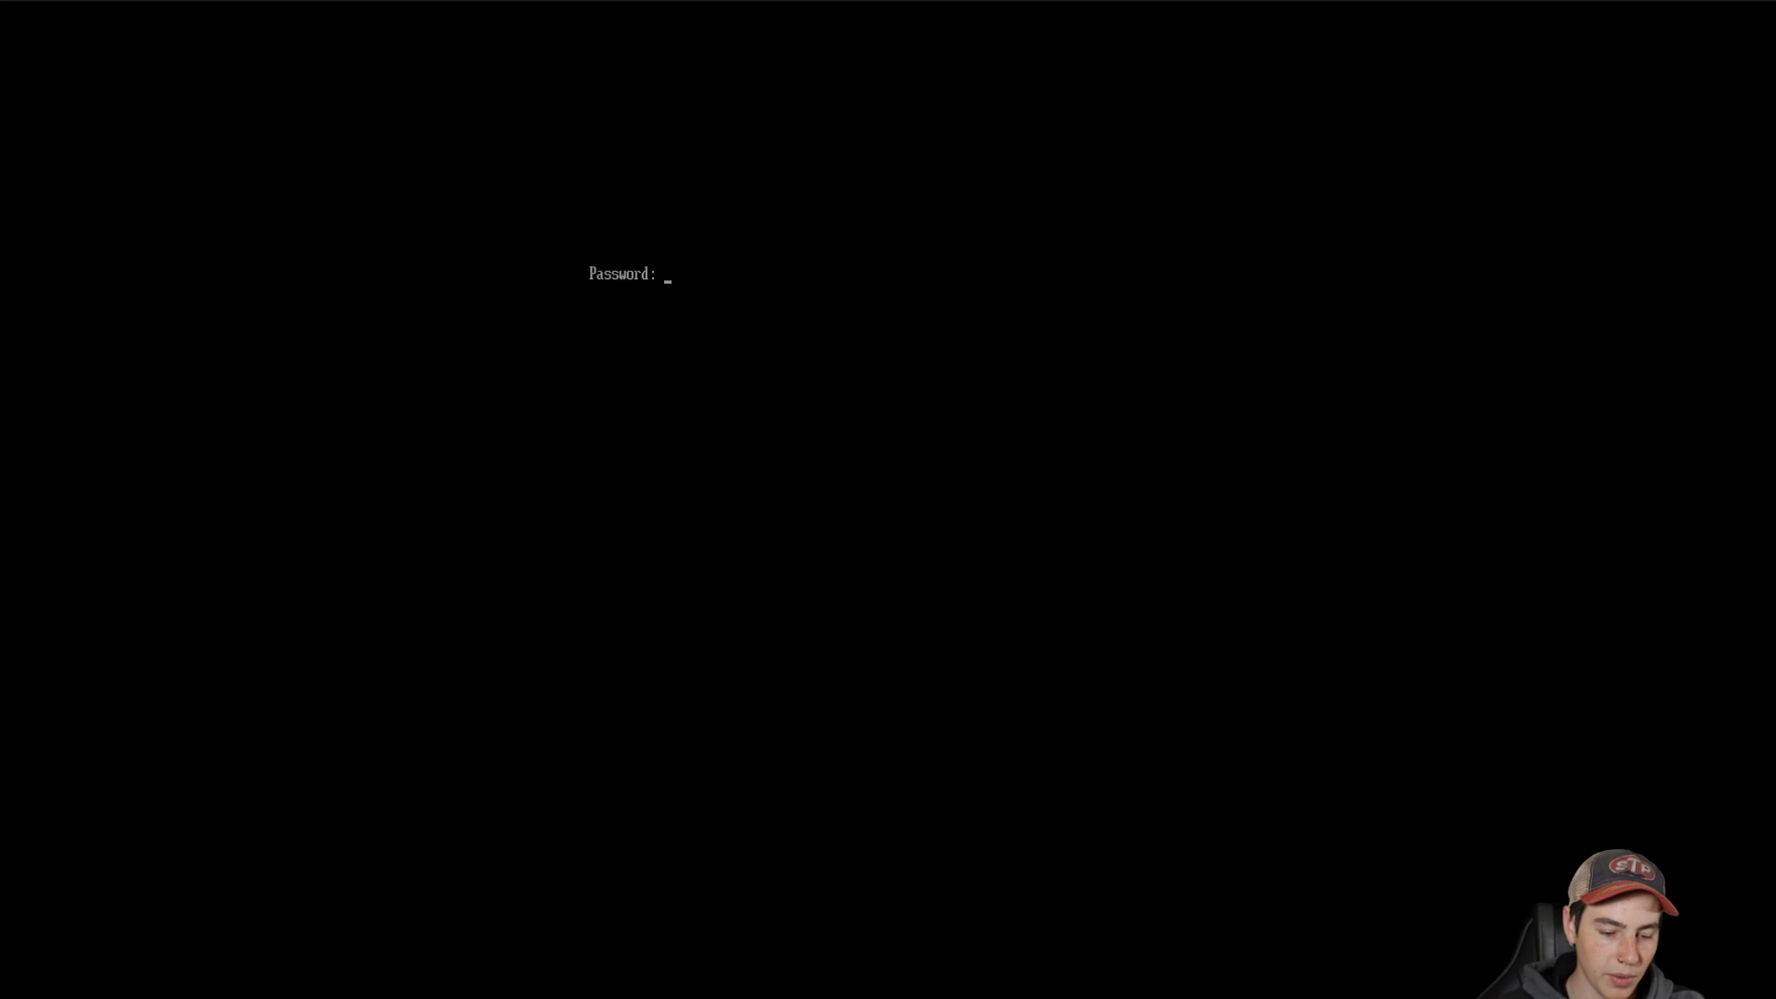
Enter the encryption password at the boot loader and leave the PIM empty for the default
type("********")
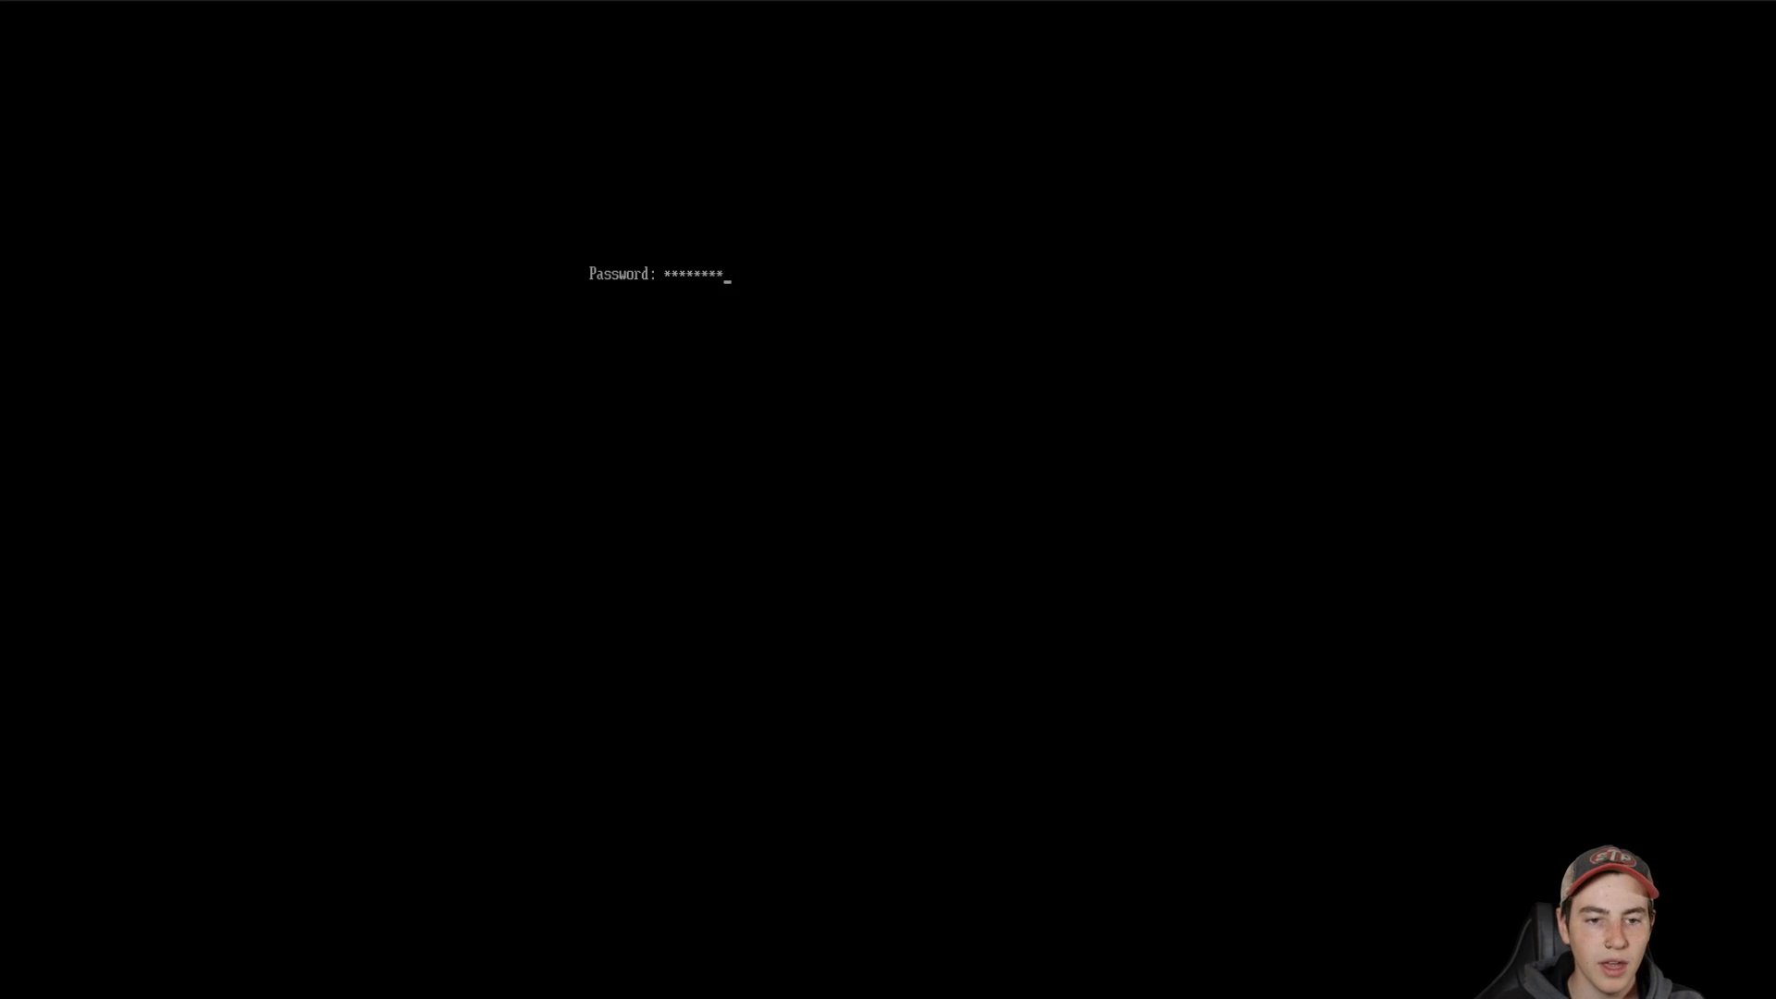
key("Return")
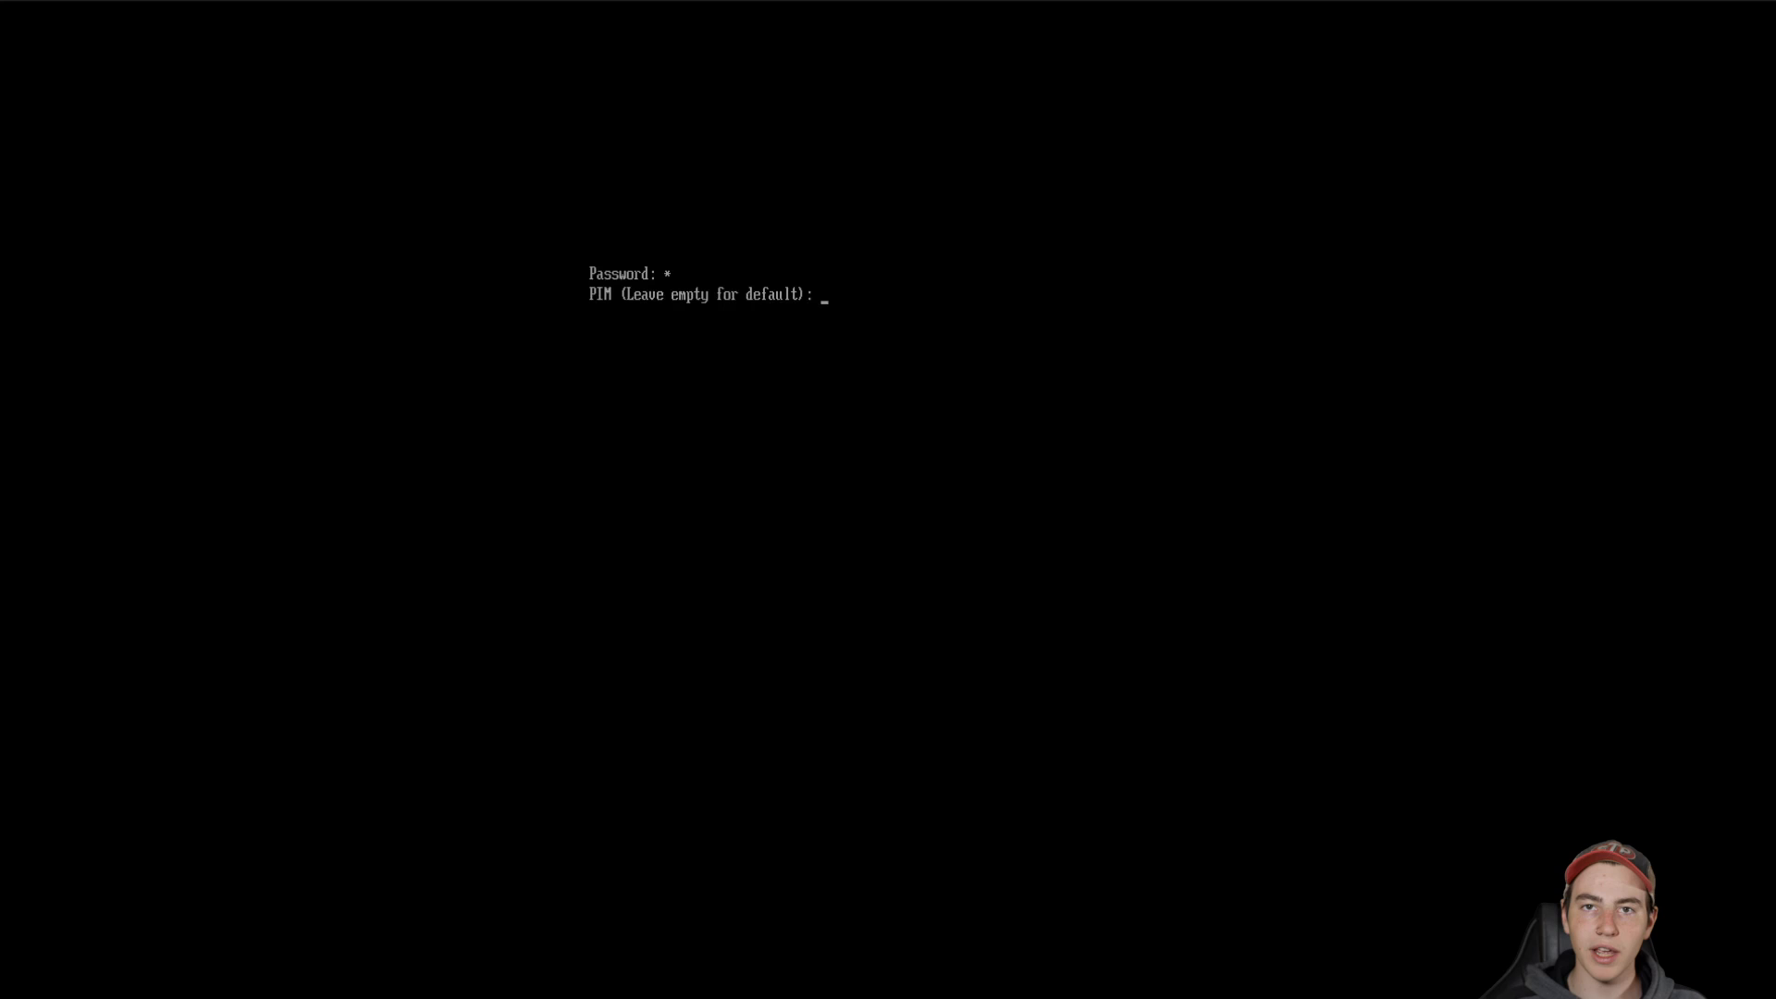
key("Return")
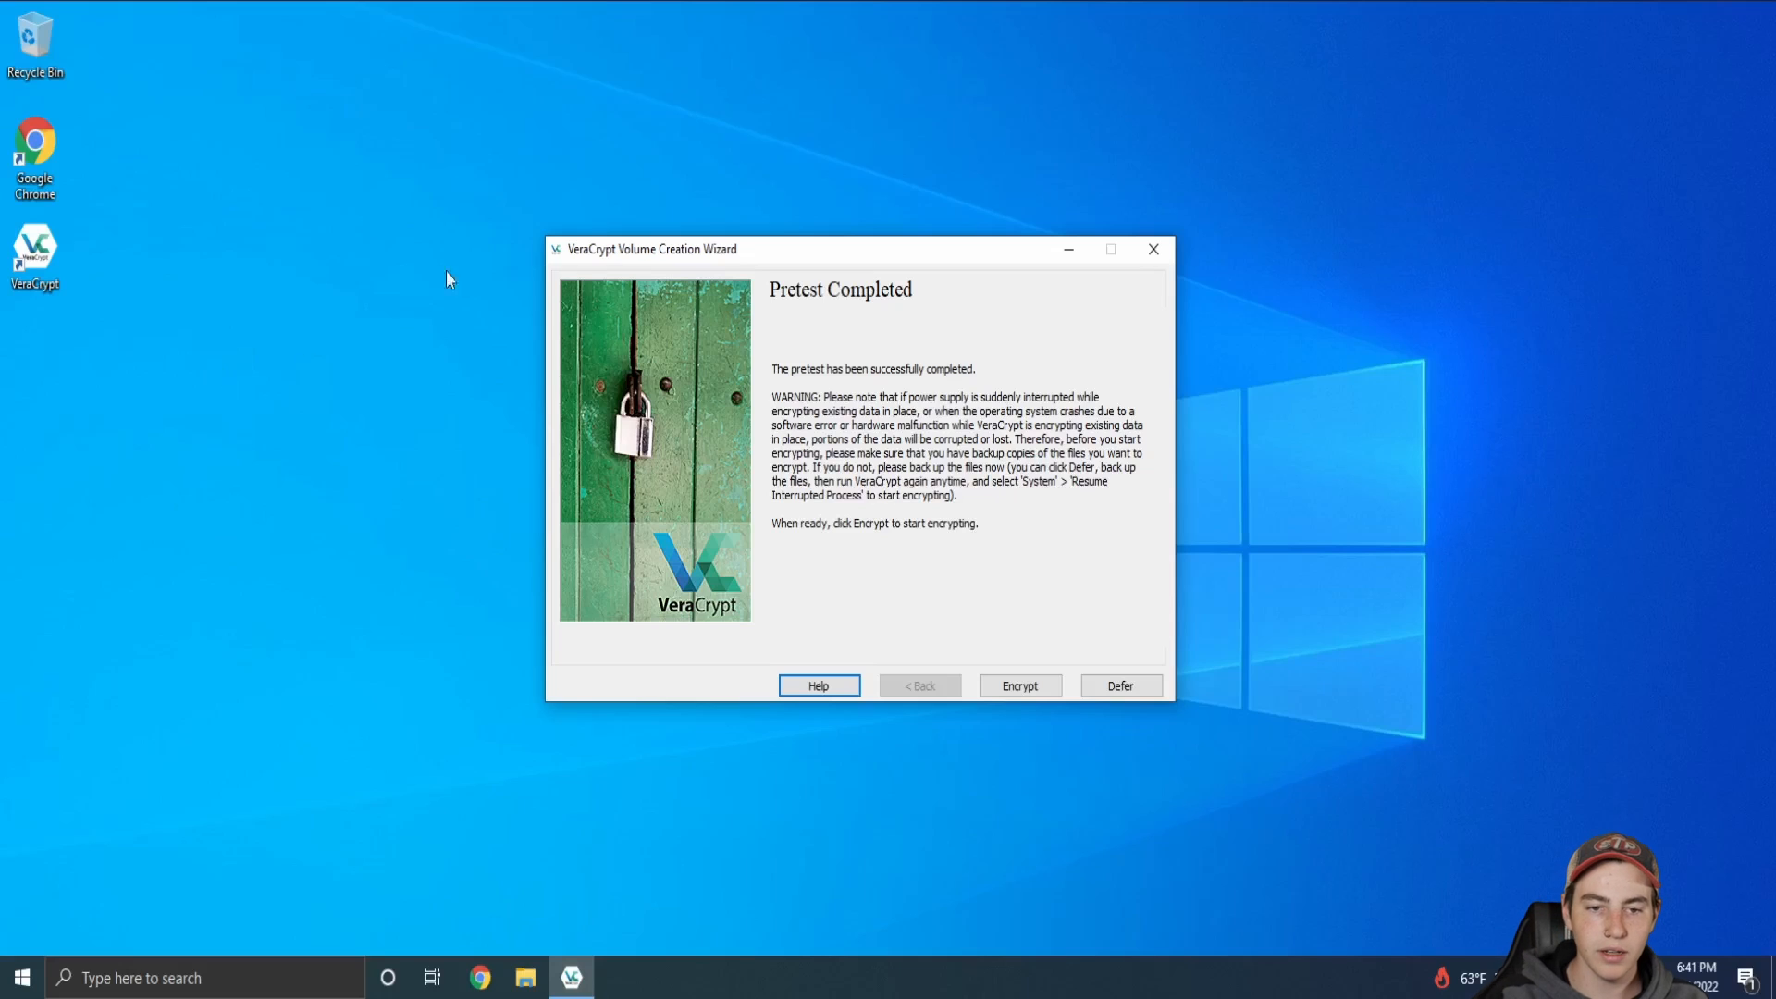
Start encrypting the system partition and accept the Rescue Disk usage instructions
left_click(1023, 685)
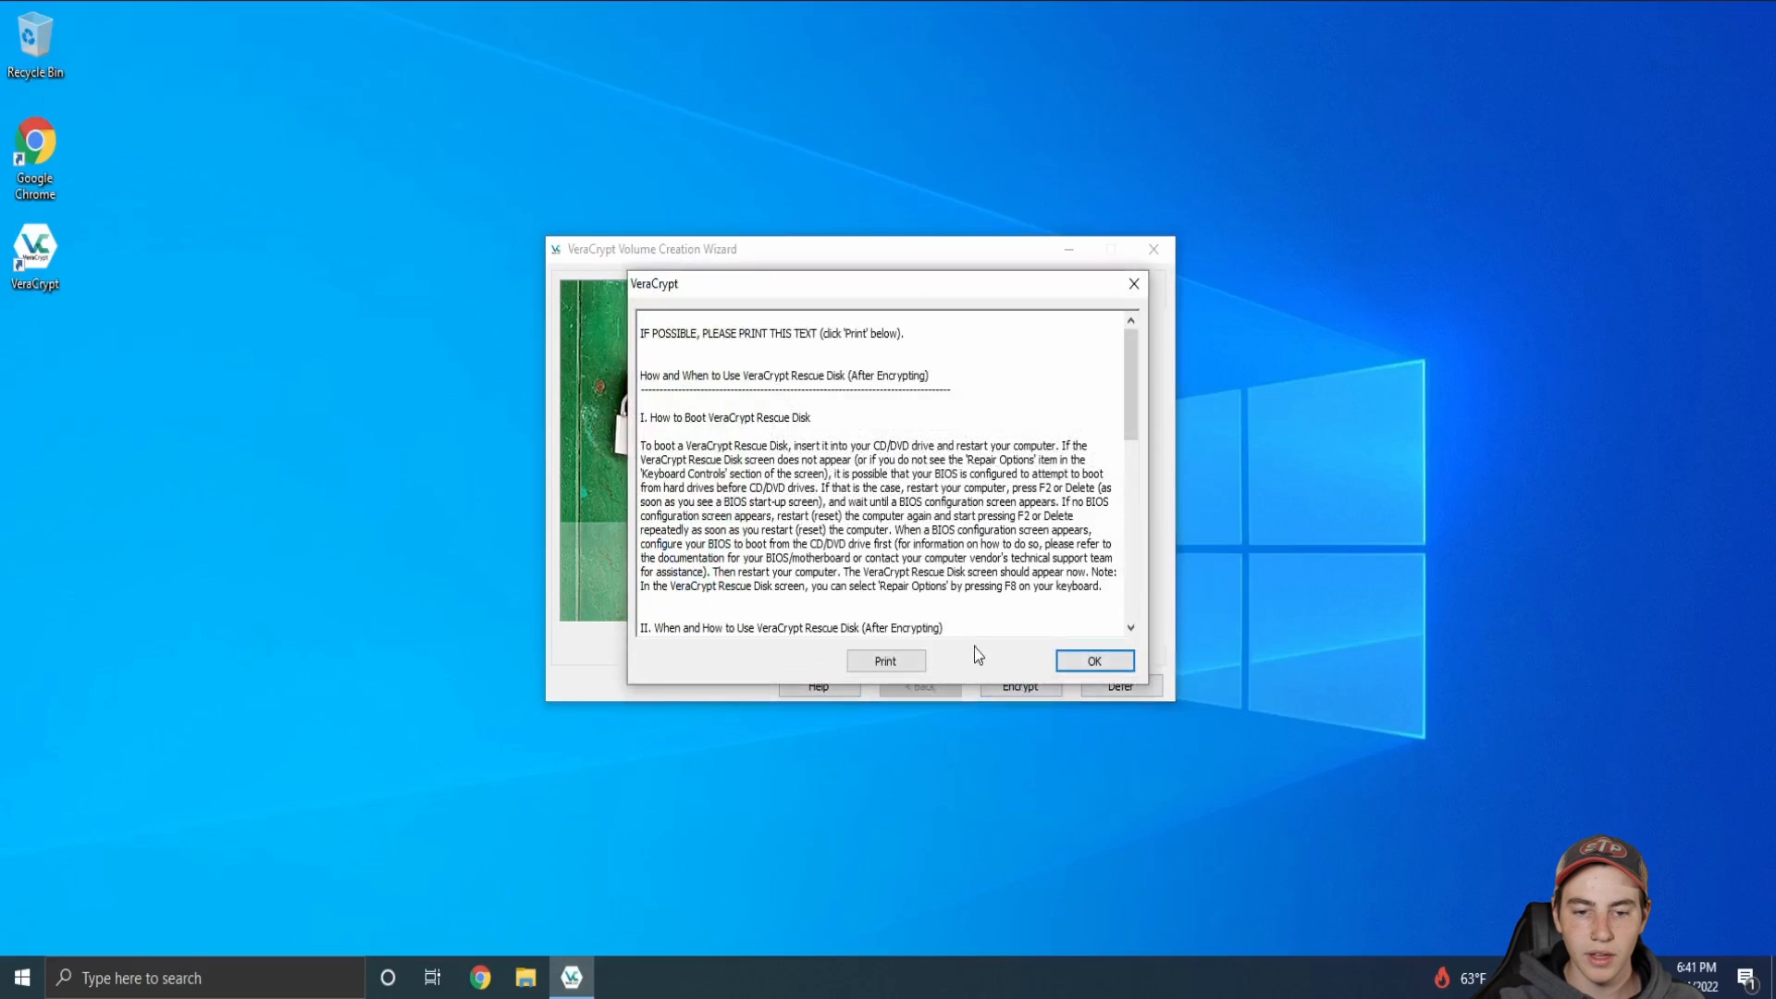
left_click(1114, 662)
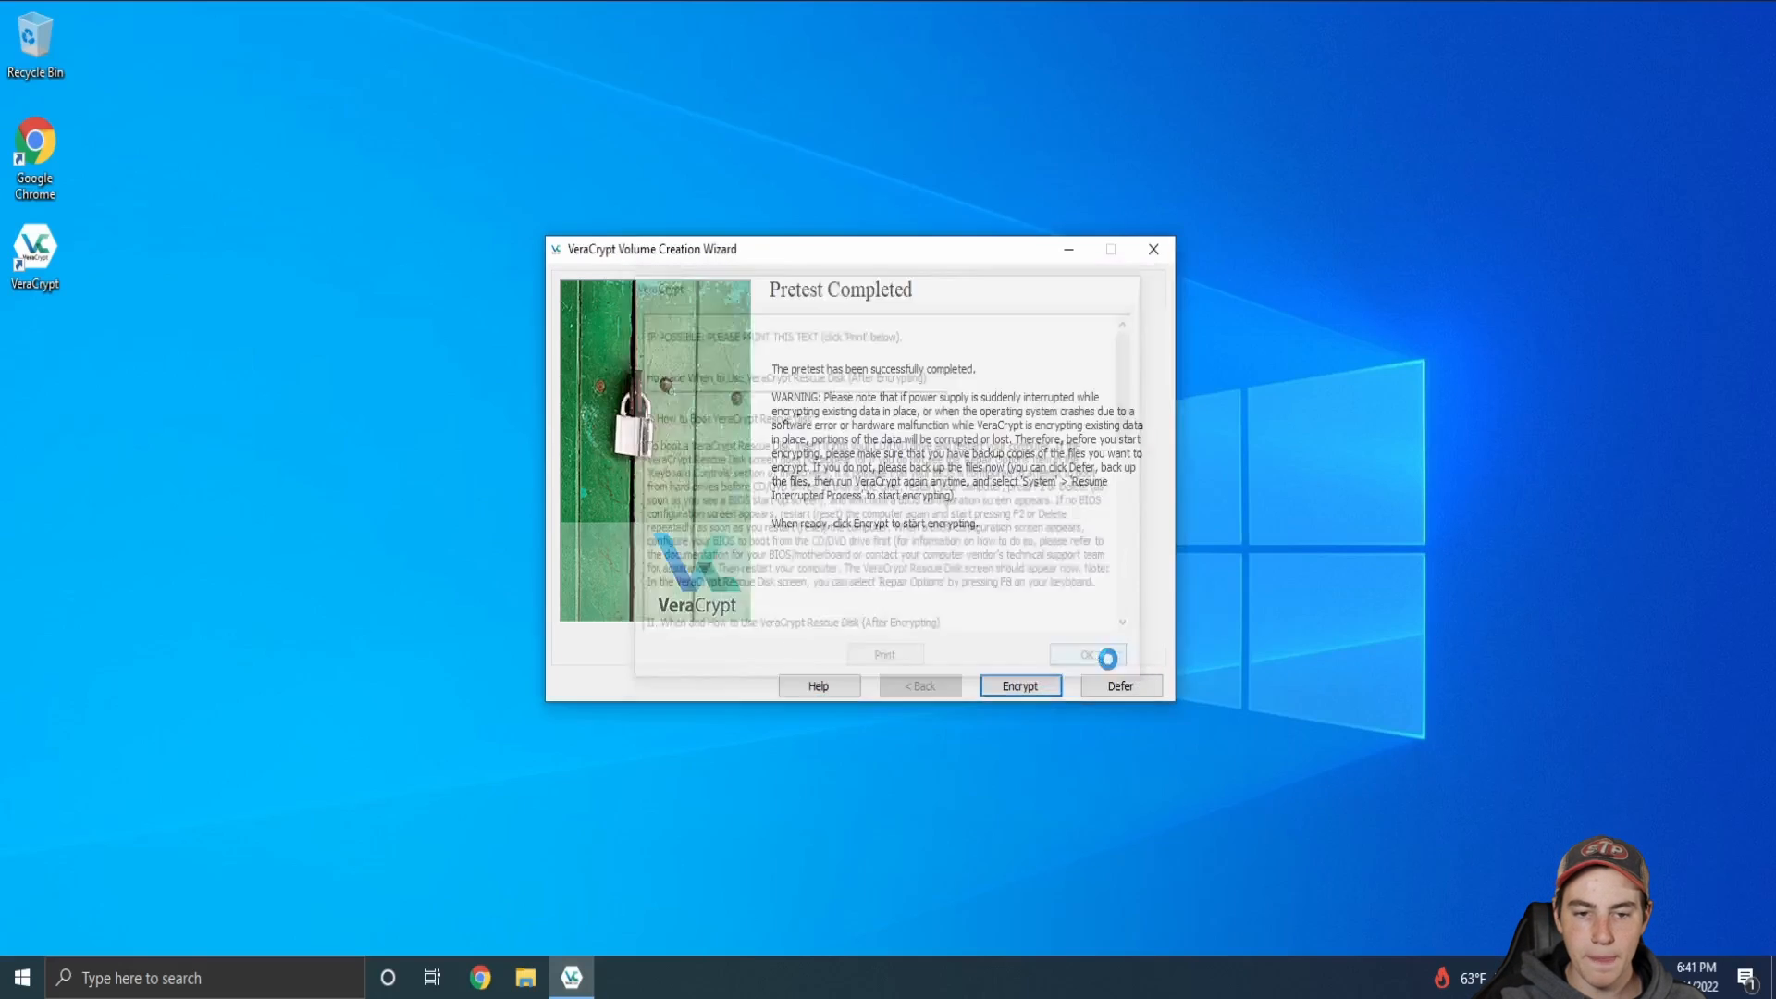
left_click(799, 643)
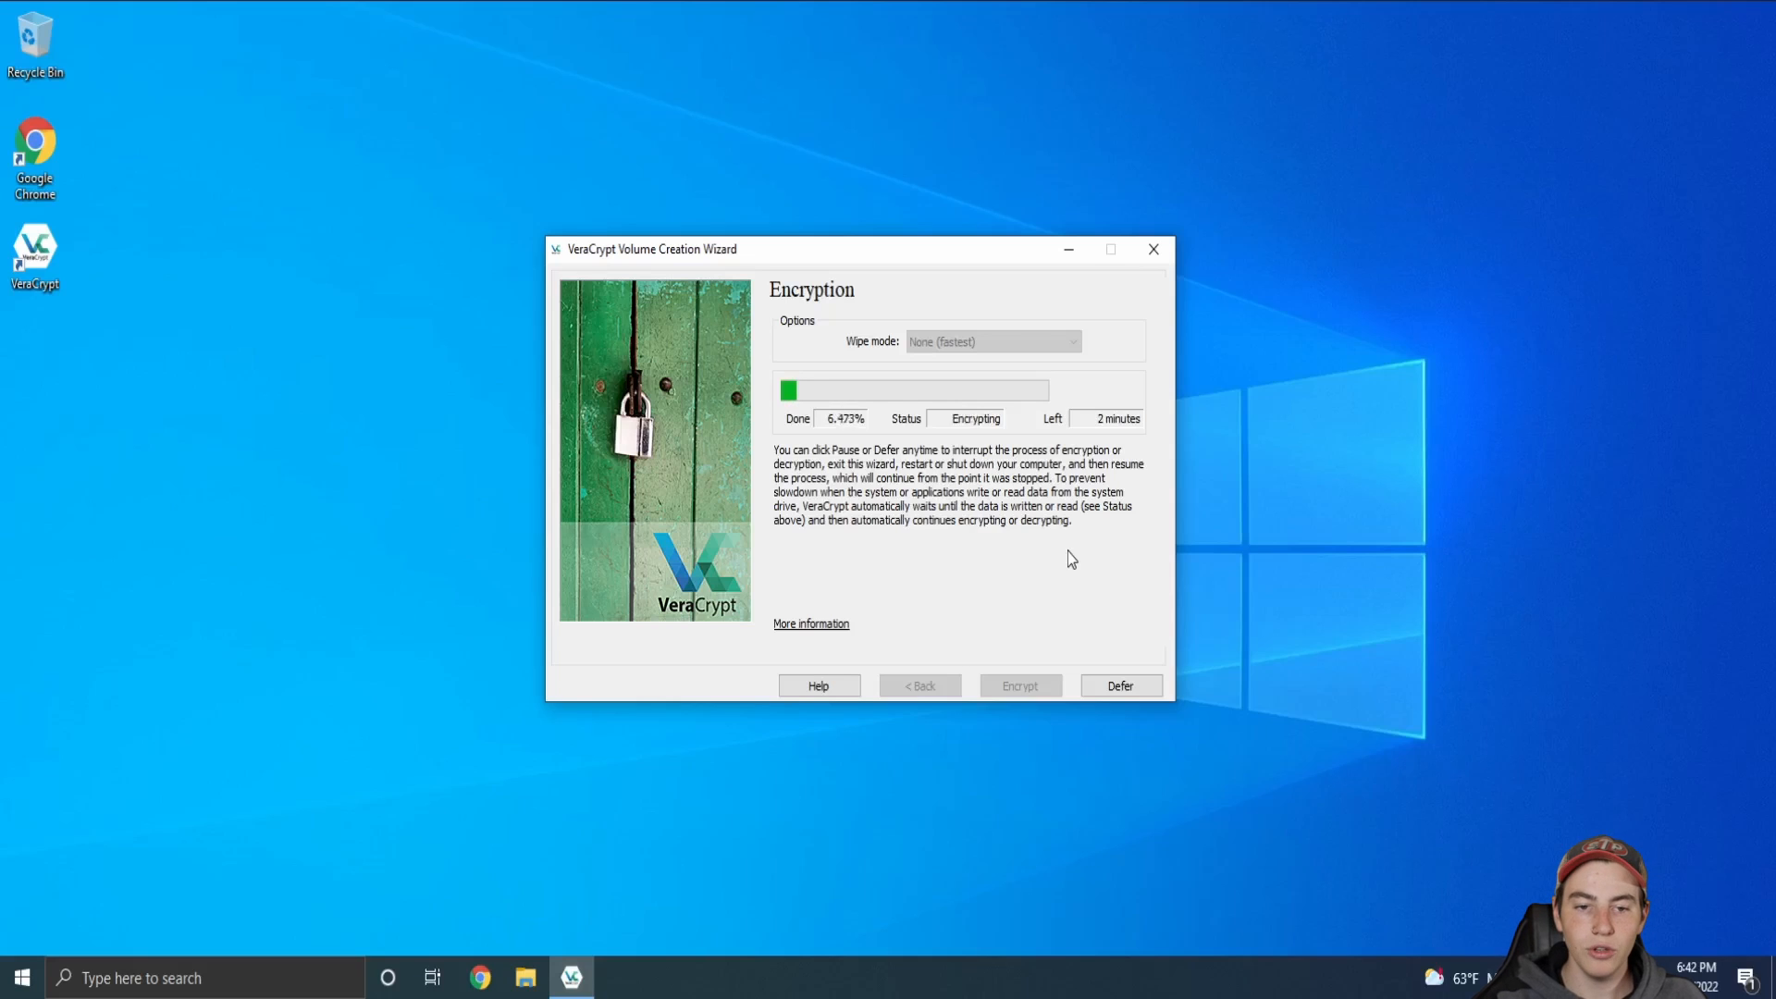
Move the encryption wizard aside, browse the Chrome Web Store extensions in Google Chrome during encryption and close the browser
left_click_drag(964, 248, 1053, 231)
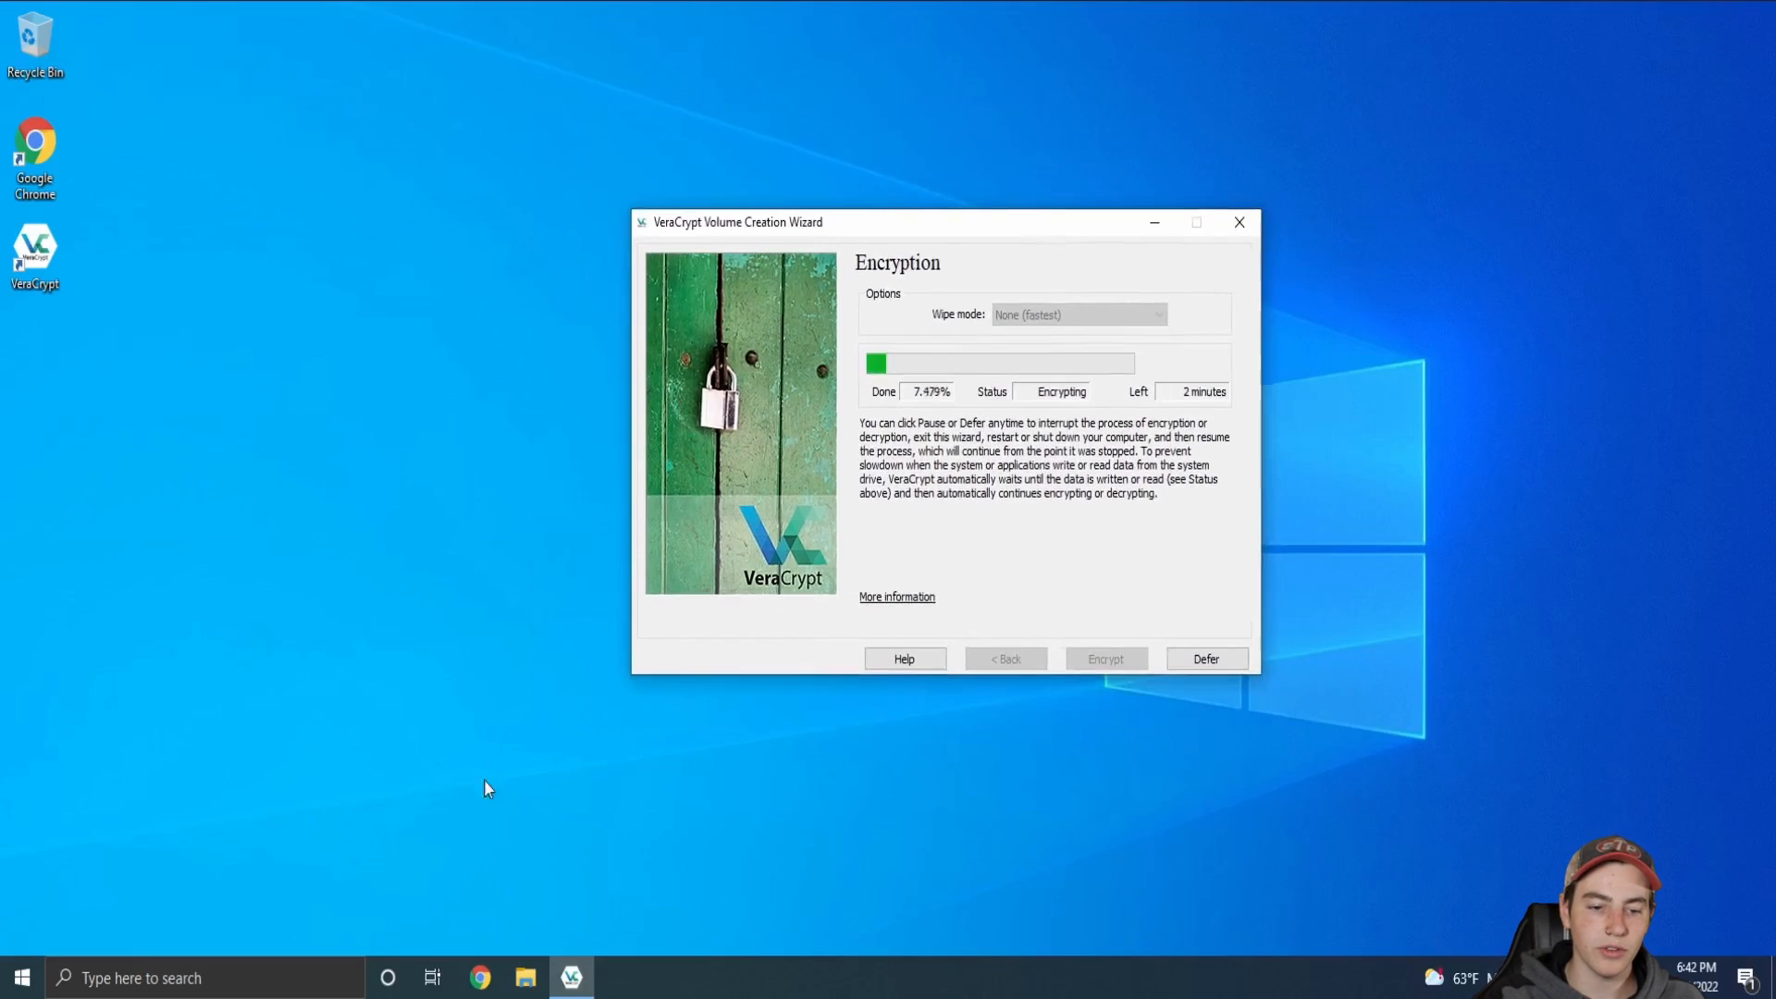
left_click(480, 977)
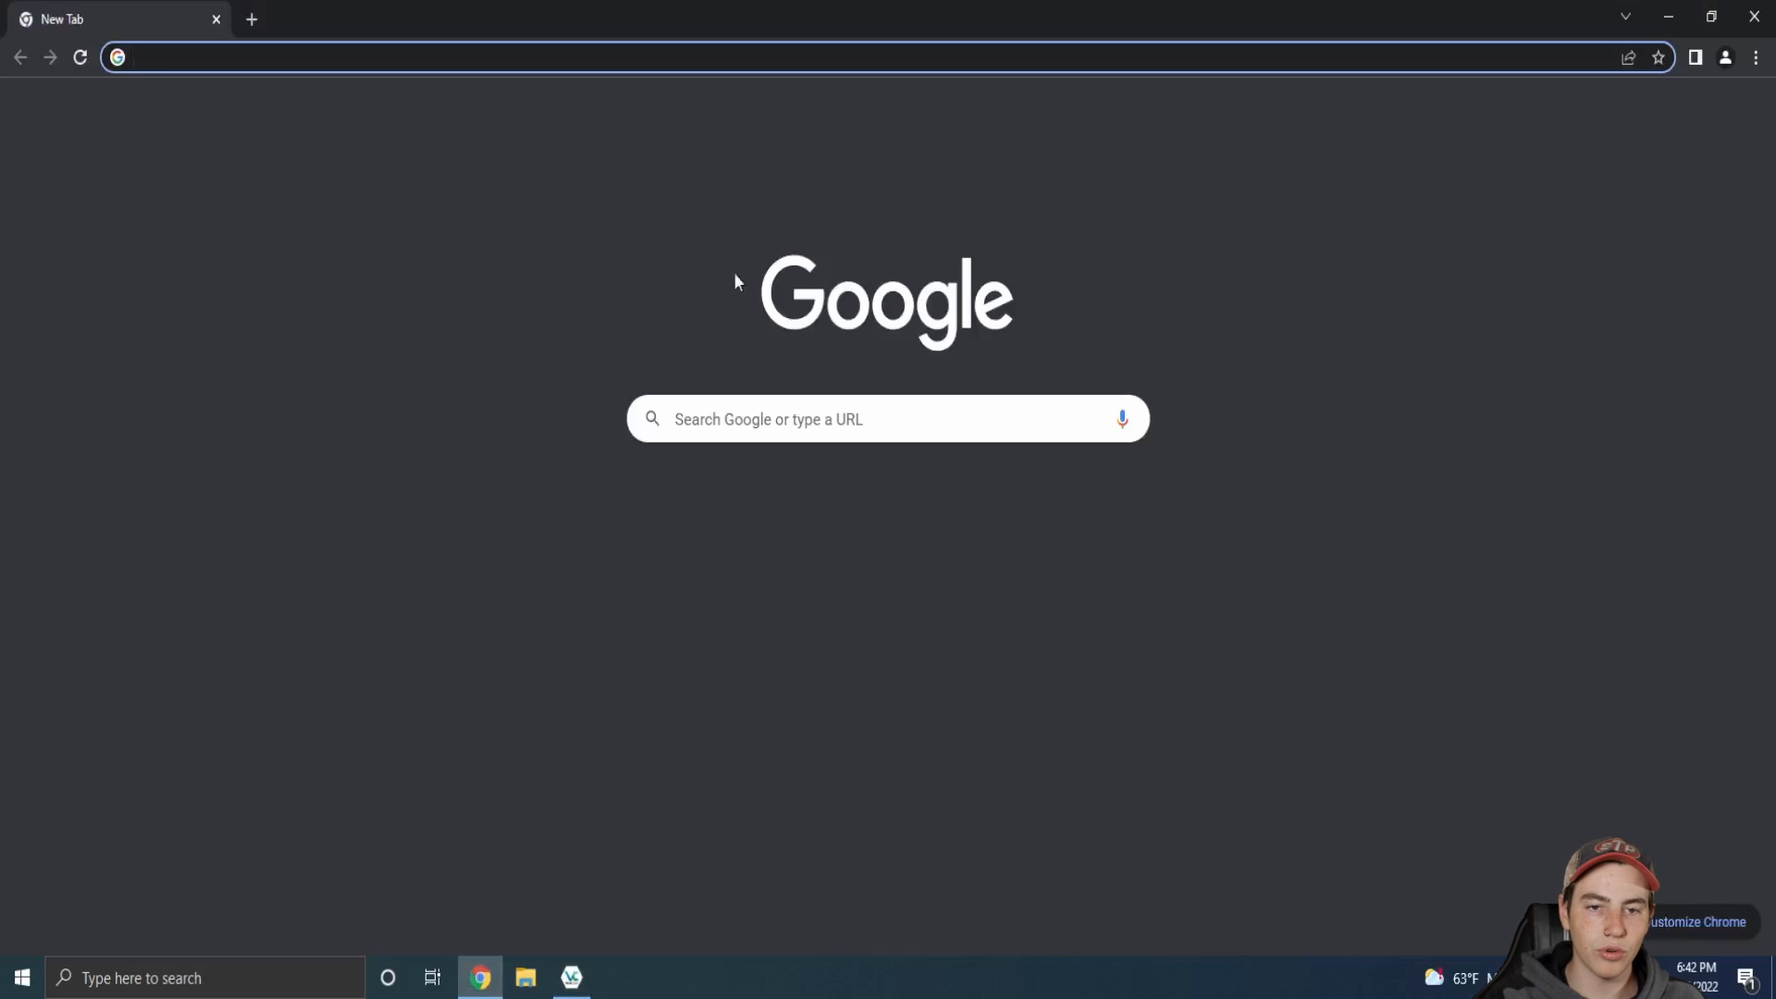
left_click(852, 530)
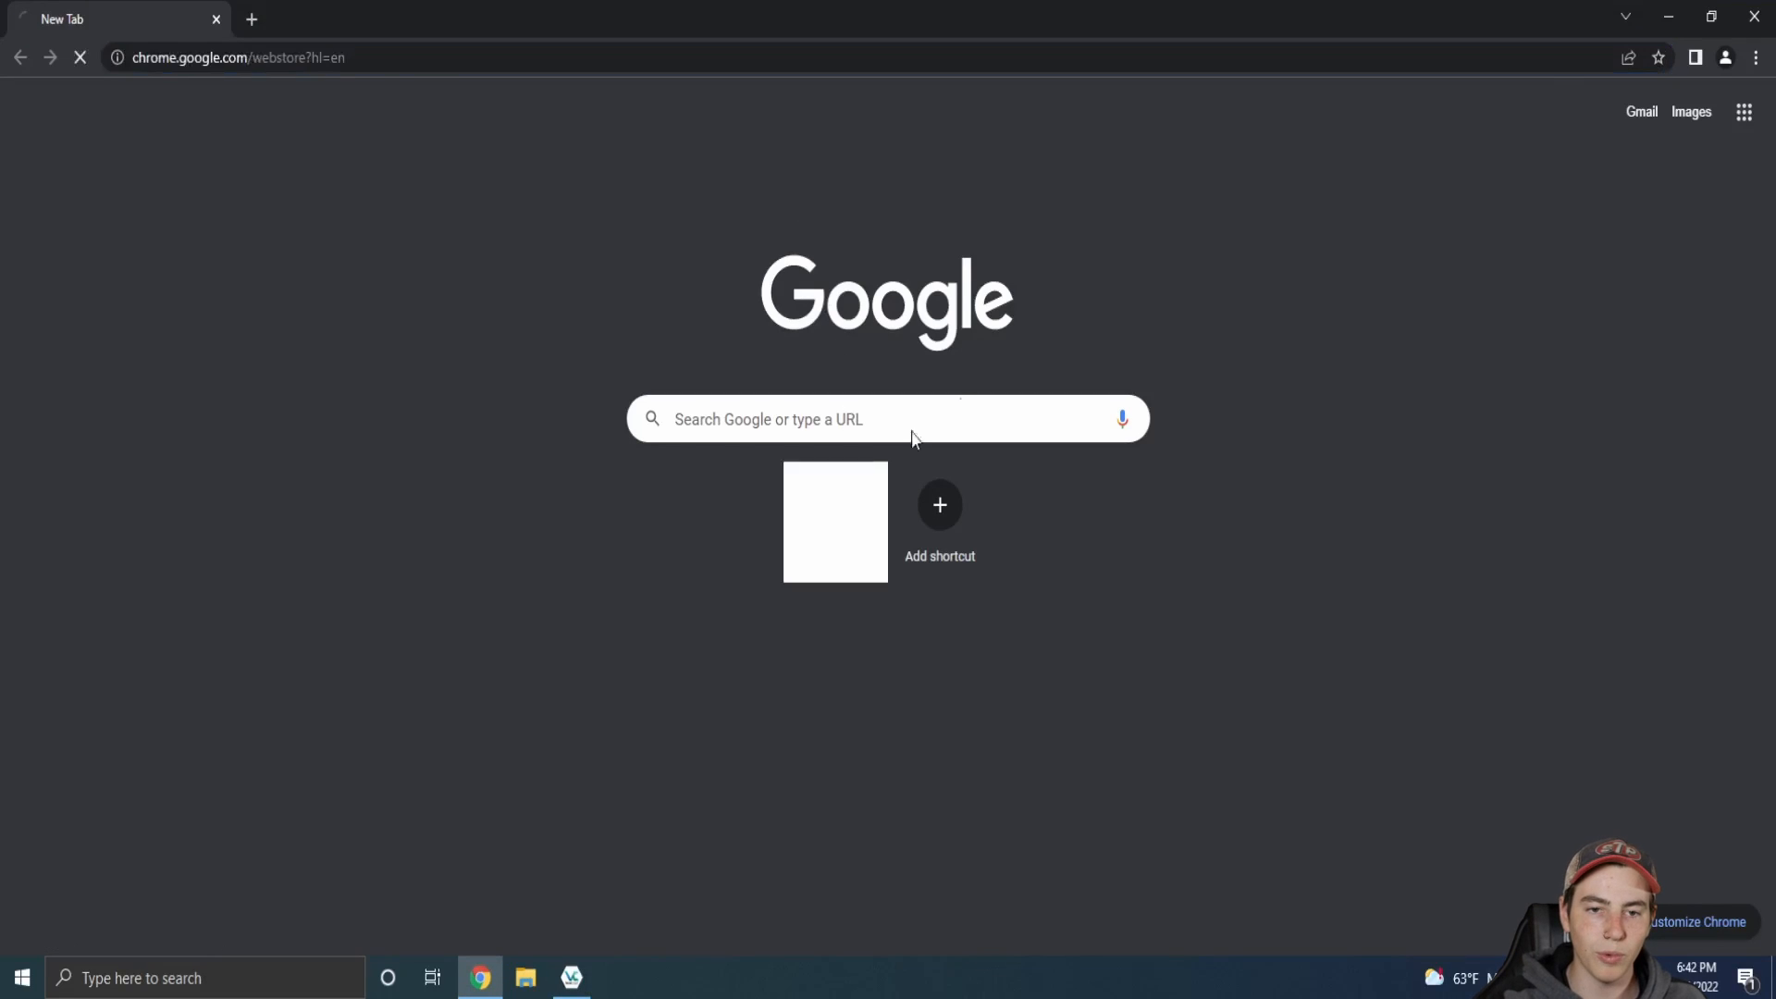
scroll(856, 468, "down", 15)
scroll(814, 527, "down", 8)
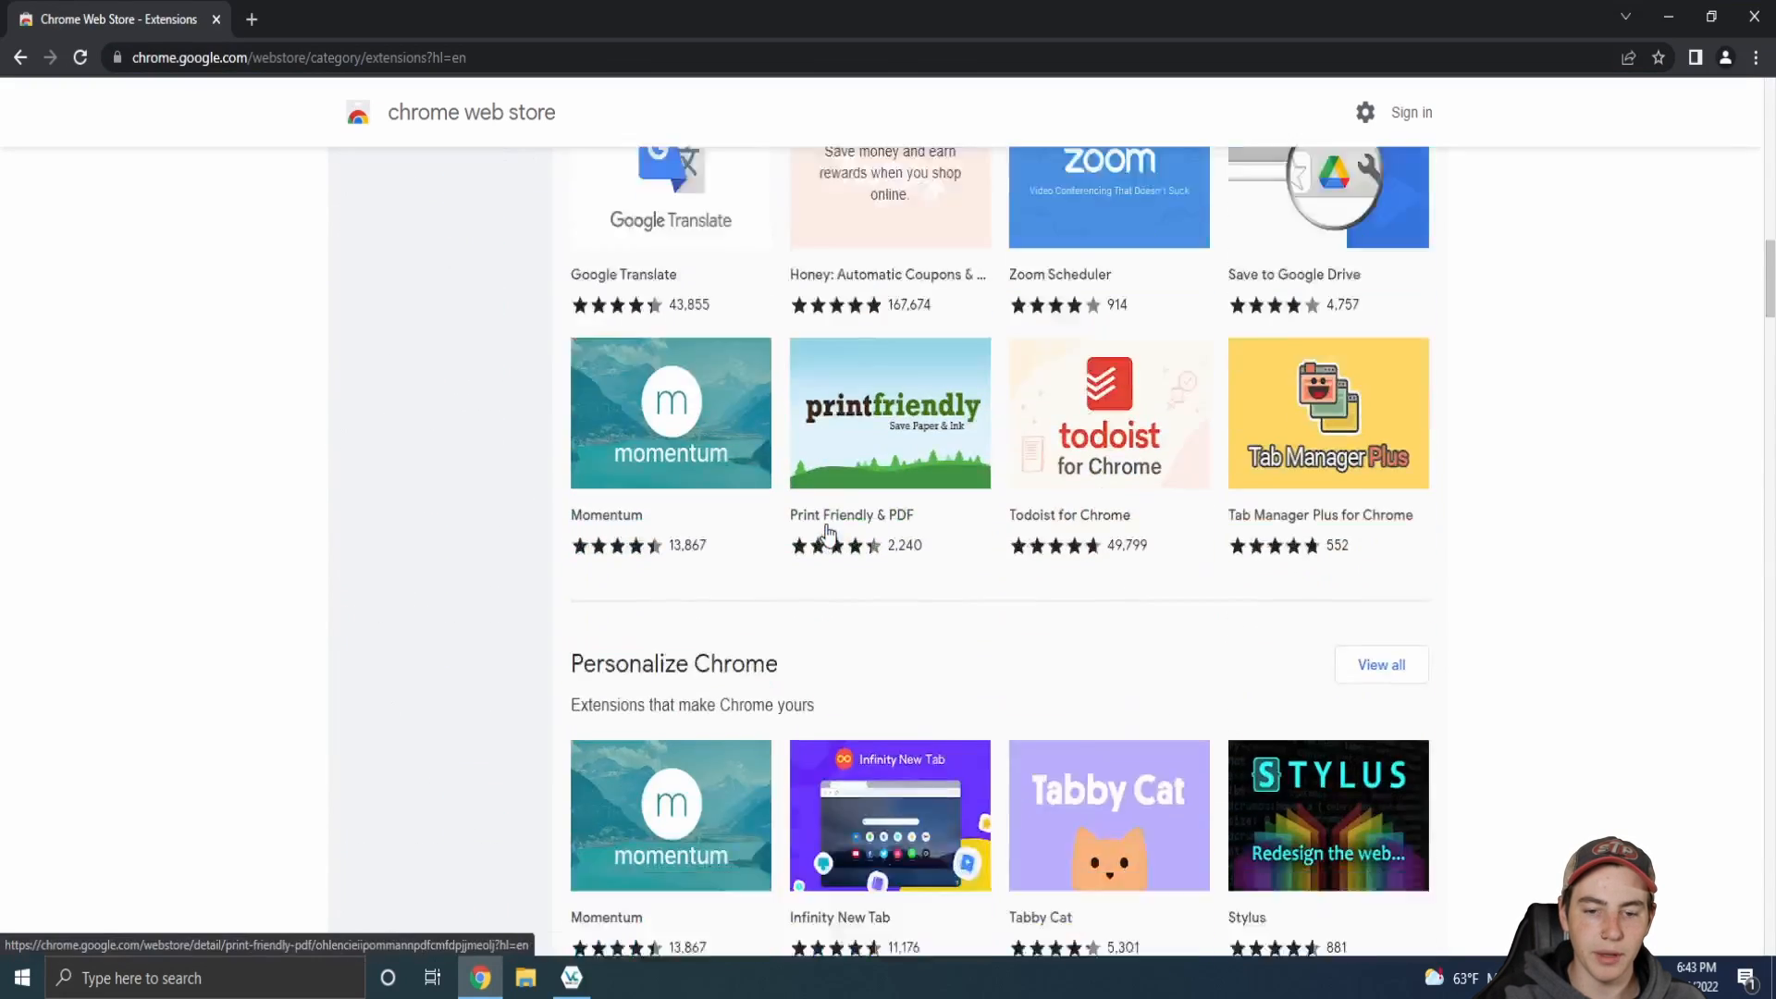
left_click(1755, 16)
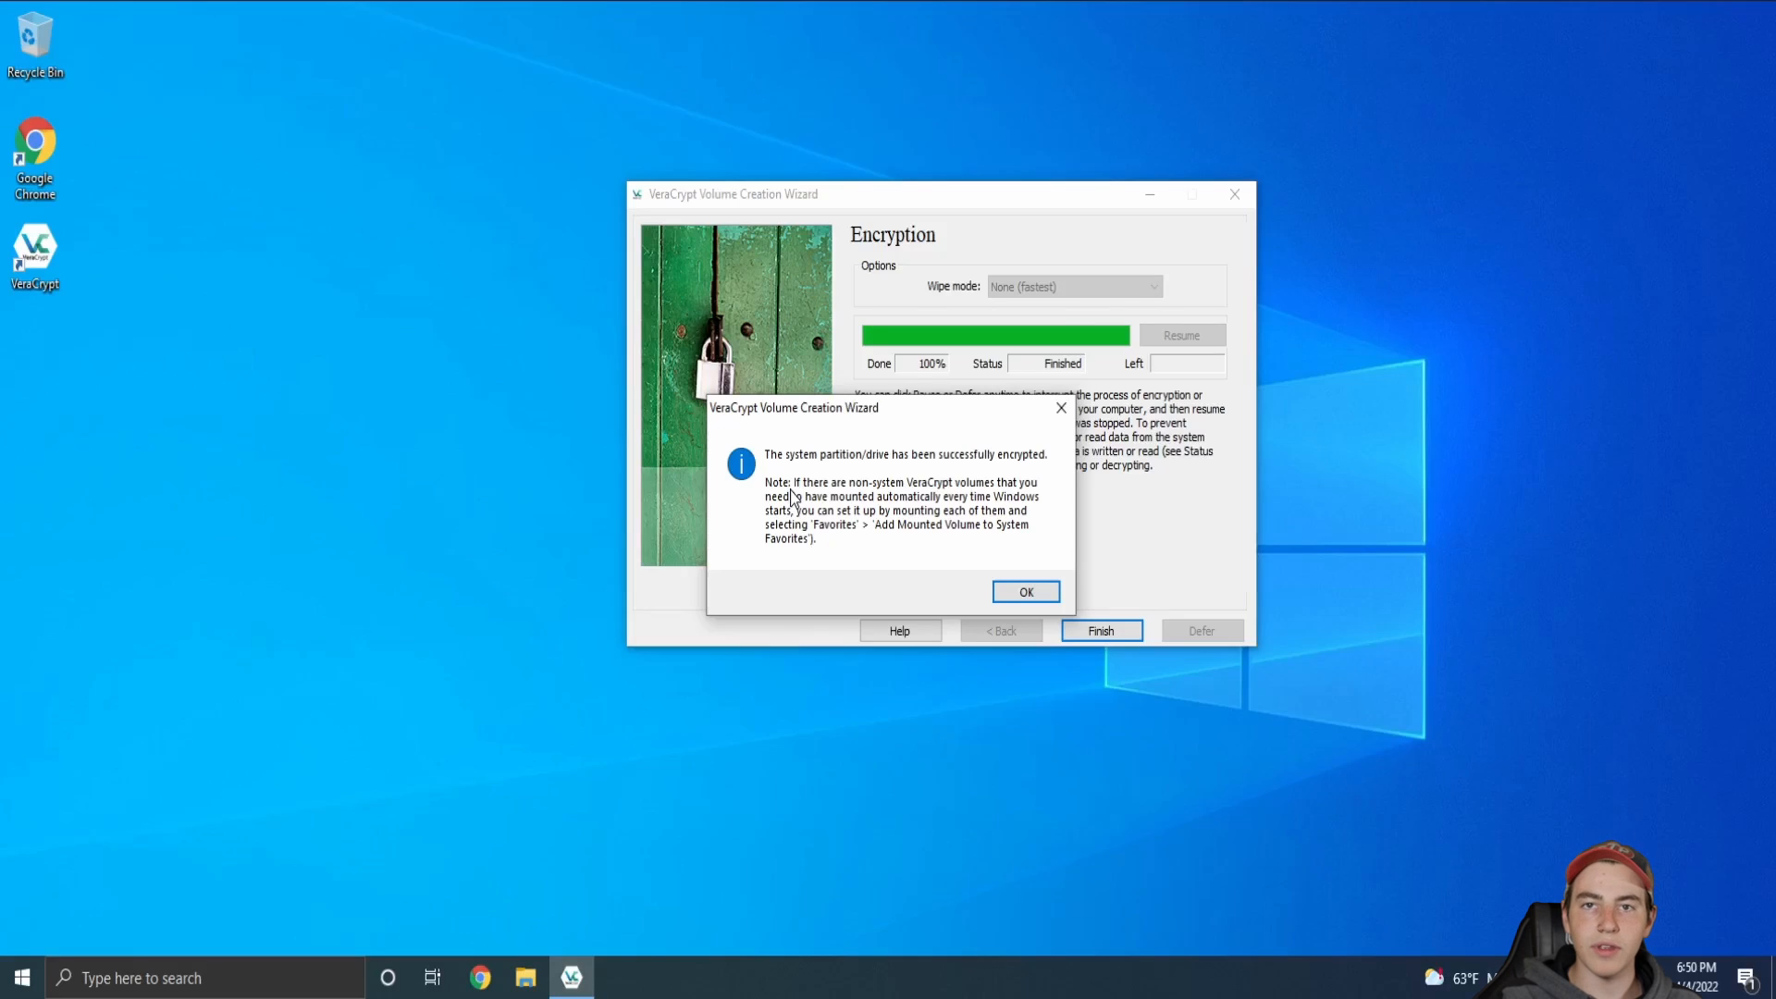
Acknowledge the encryption completion notice, finish the wizard and restart Windows
left_click(1004, 597)
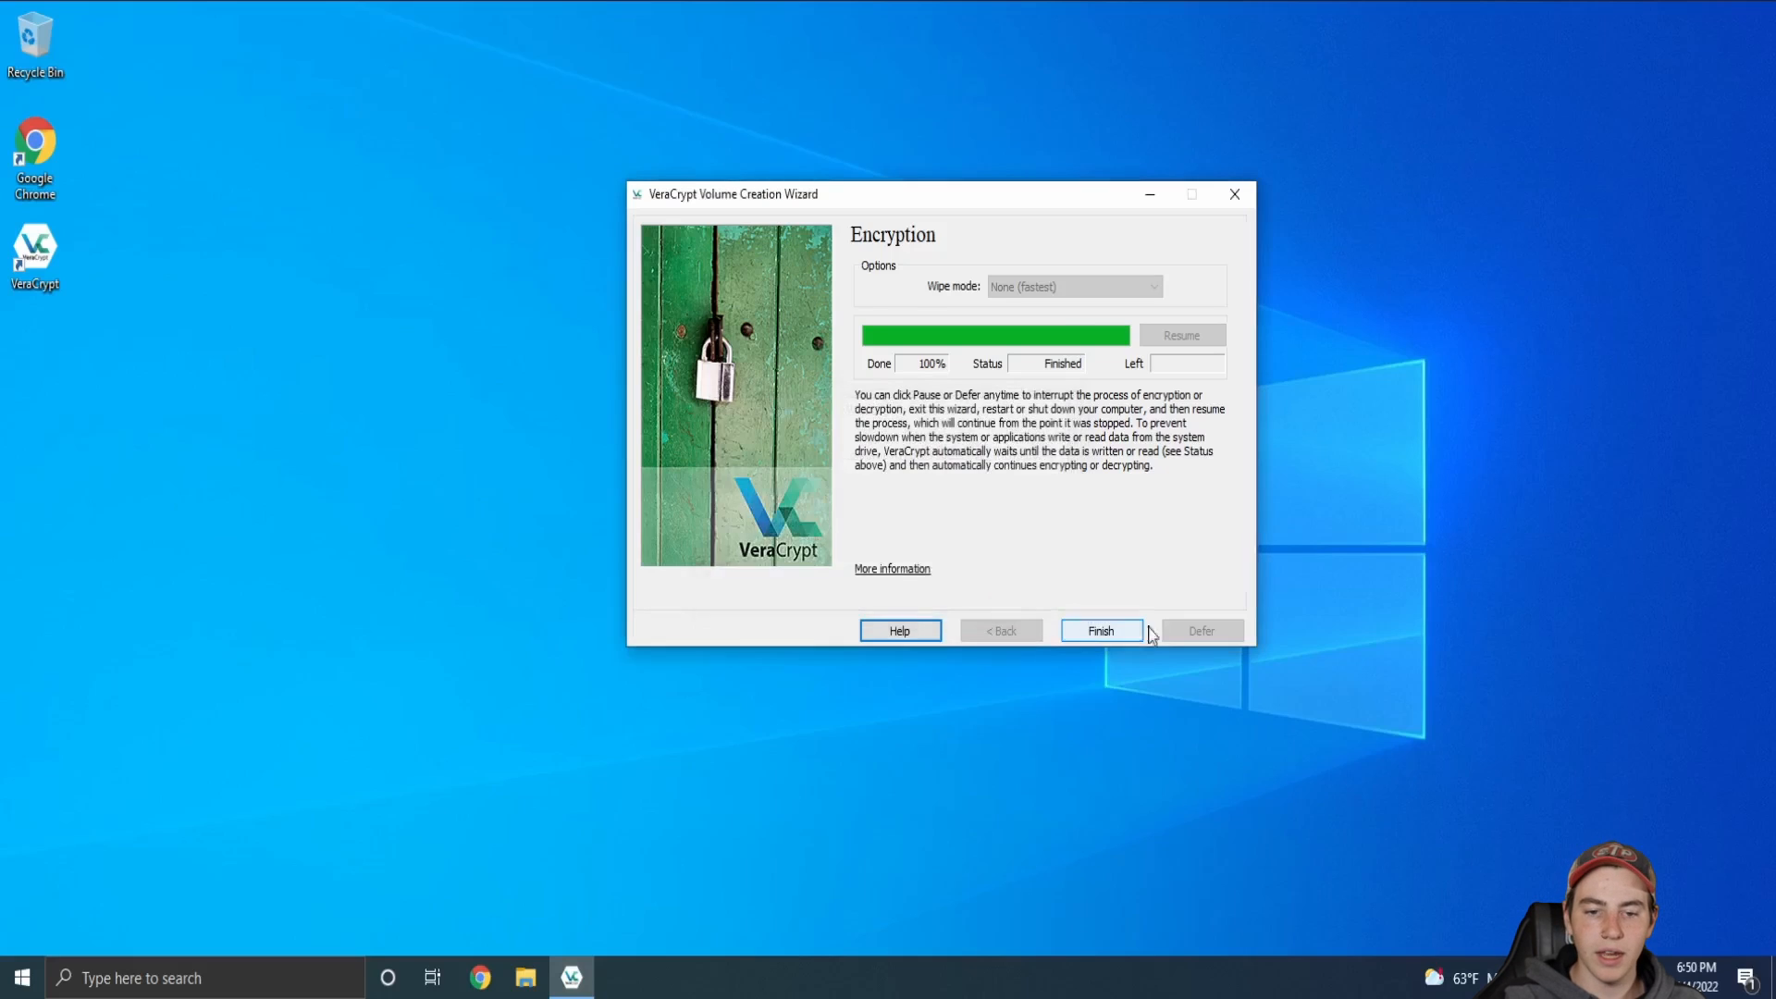
left_click(1101, 630)
left_click(655, 555)
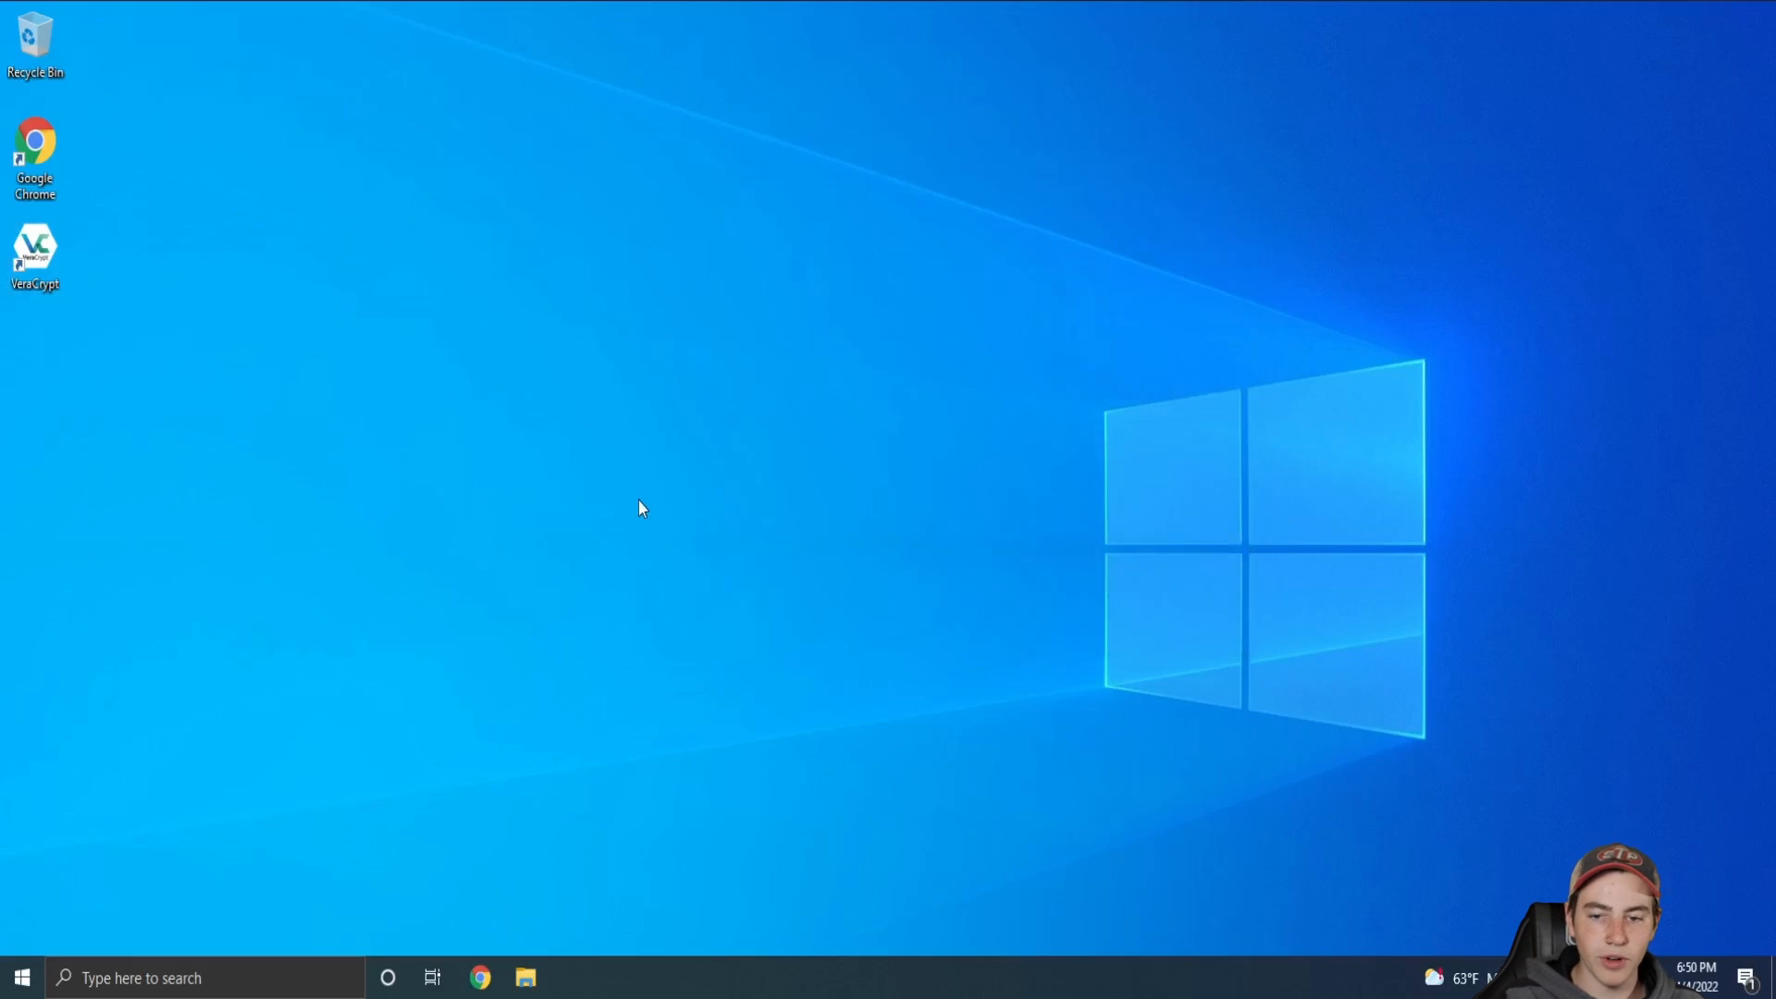
right_click(22, 977)
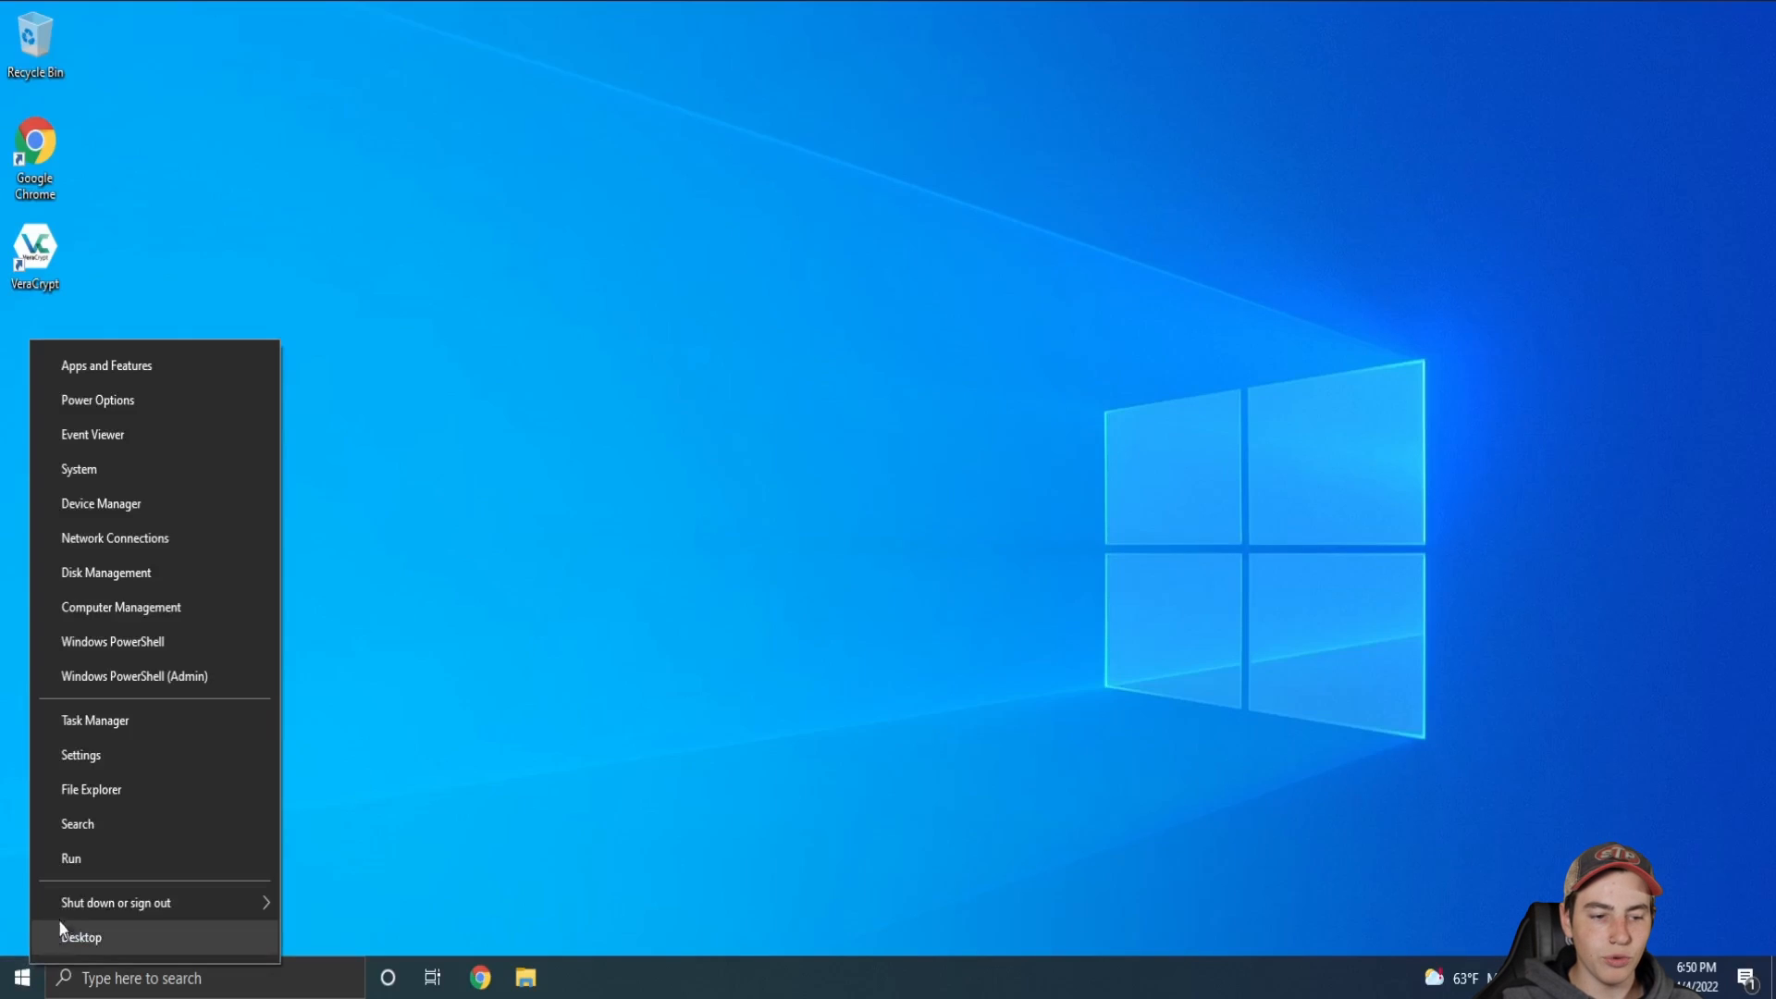
mouse_move(231, 899)
left_click(349, 891)
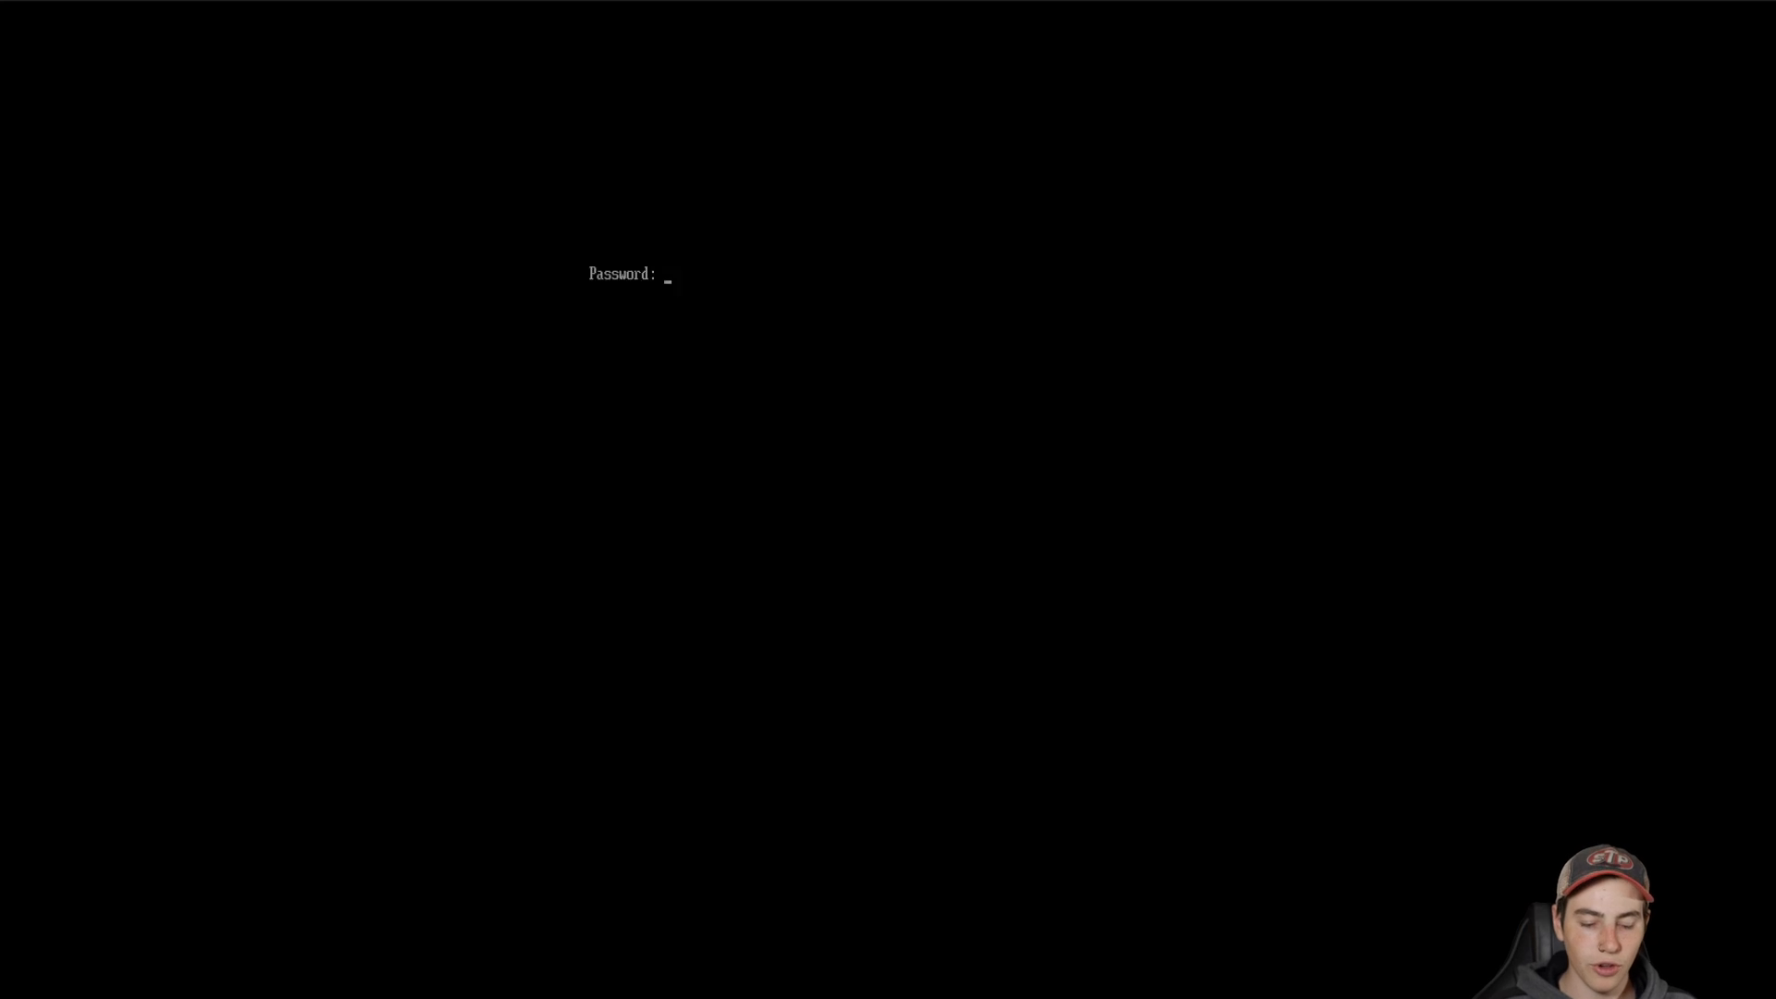
Unlock the encrypted system at startup with the encryption password and the default PIM
type("******")
key("Return")
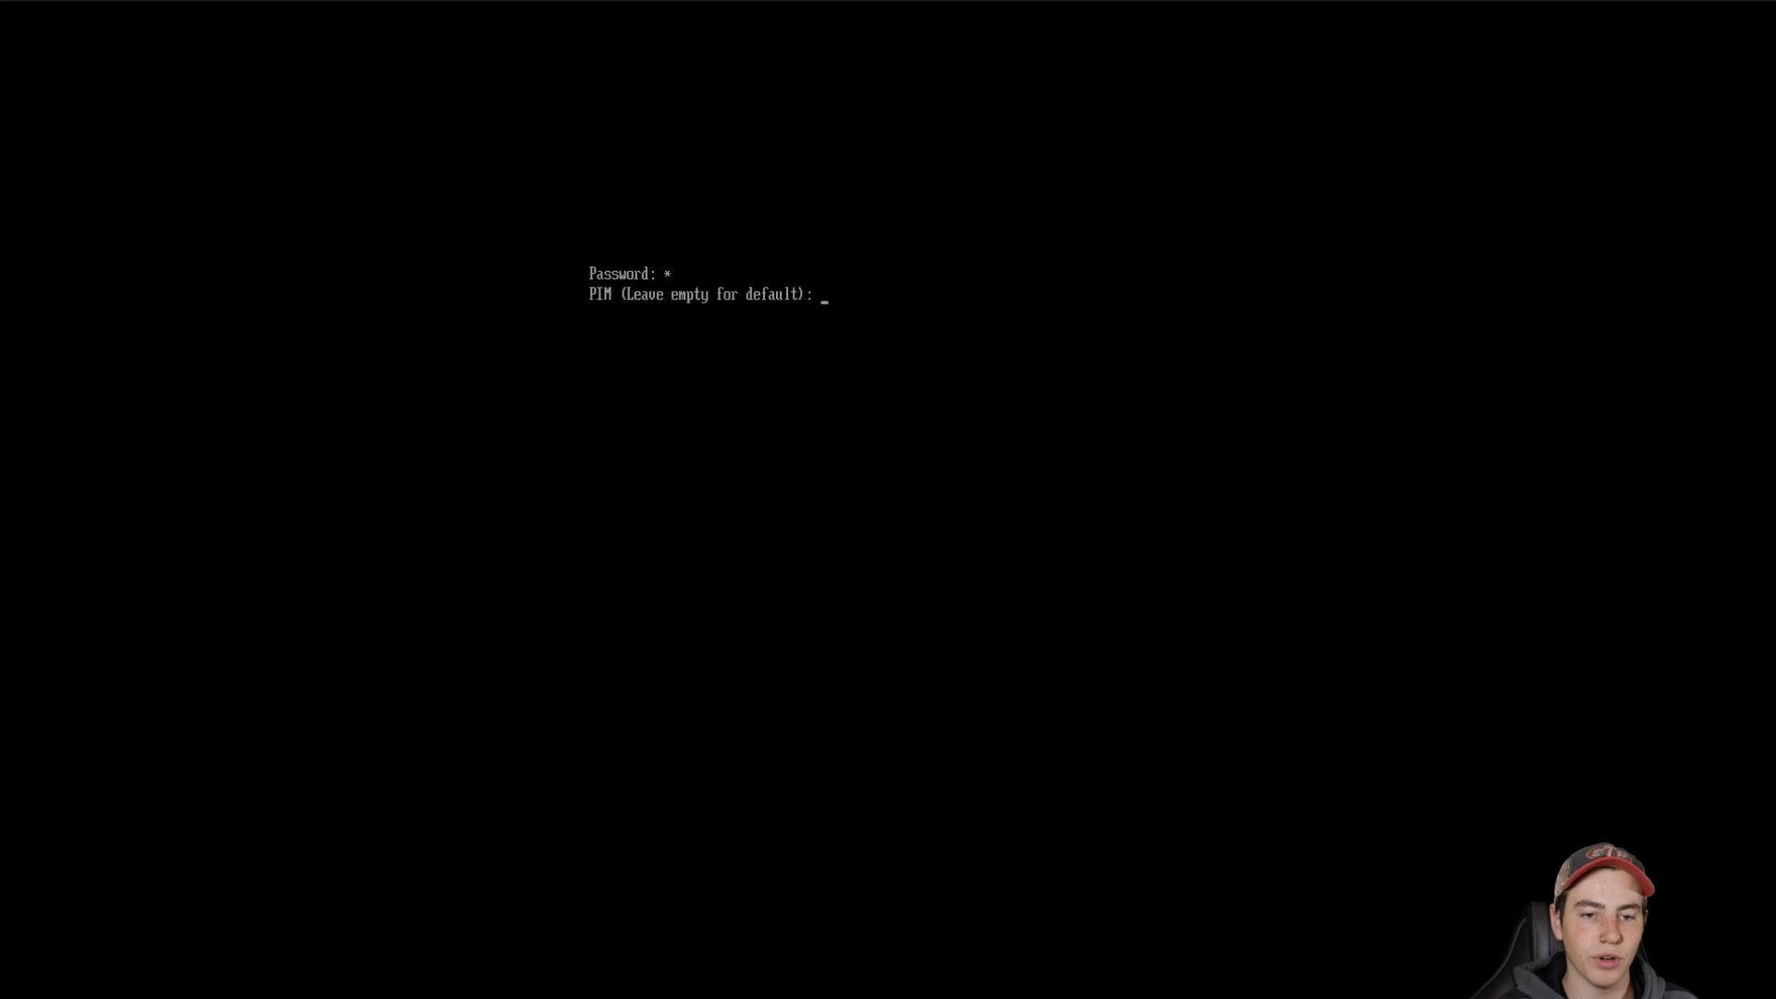
key("Return")
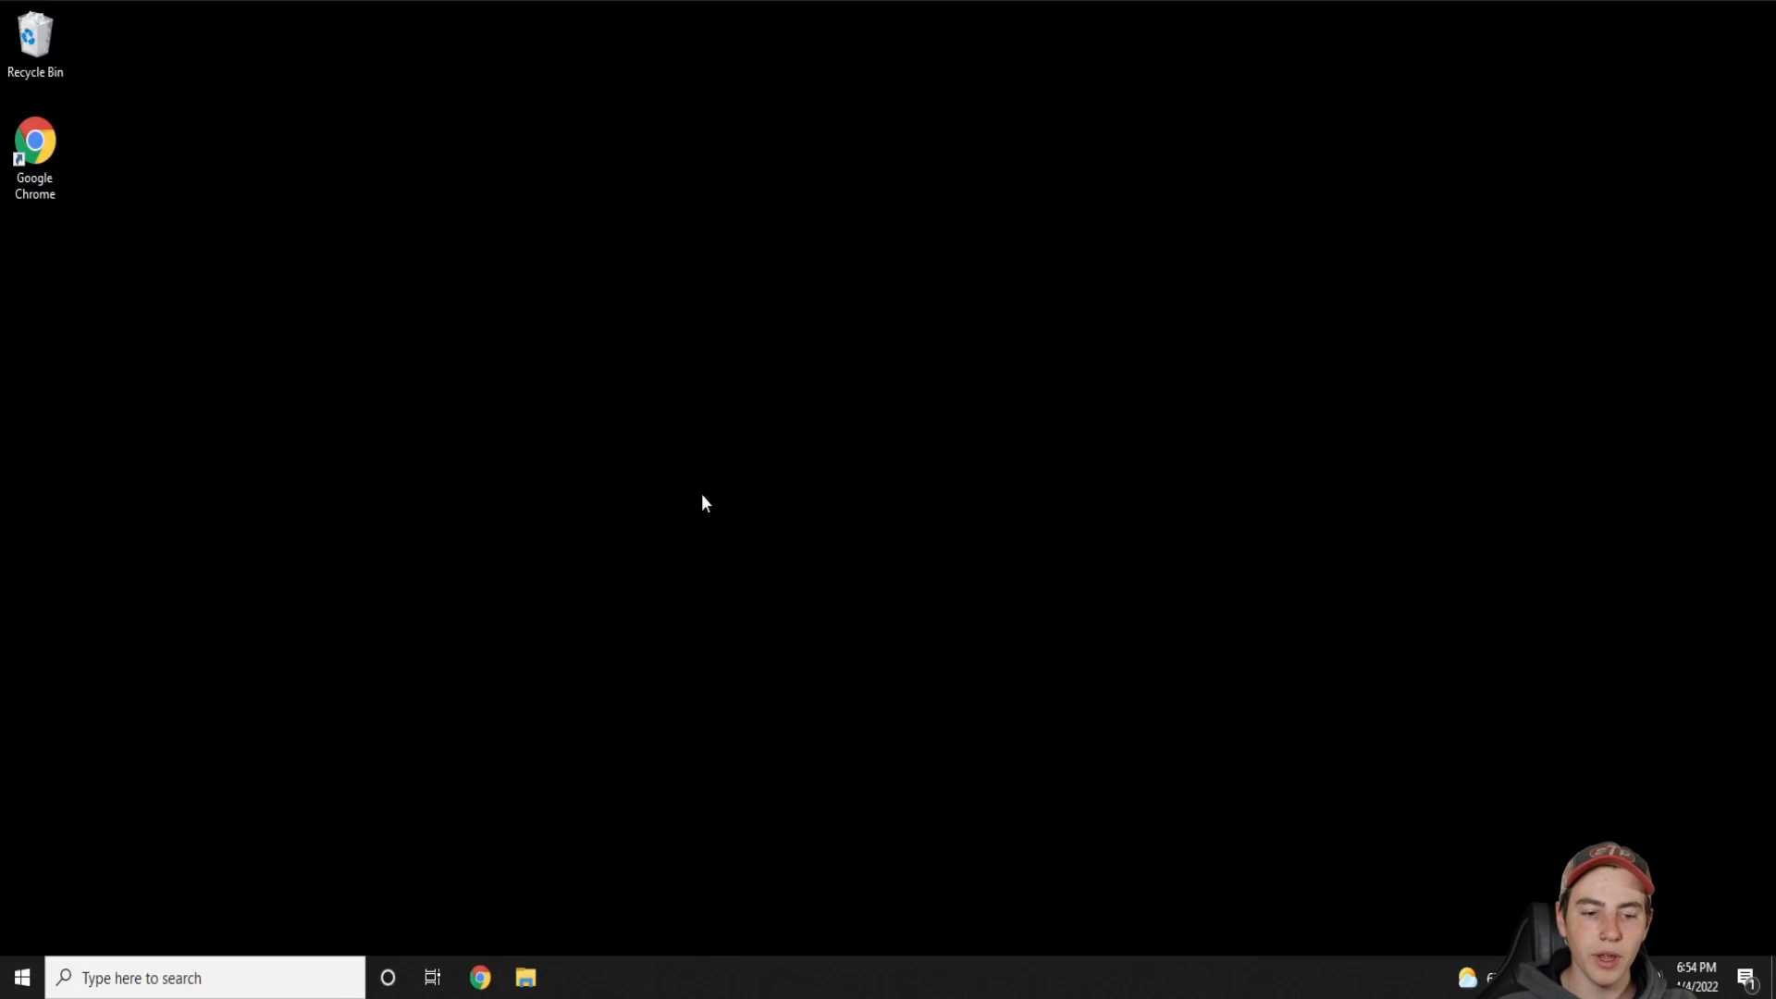
Check the Windows edition on the About page of the system settings, highlight it and close Settings
left_click(5, 986)
mouse_move(20, 890)
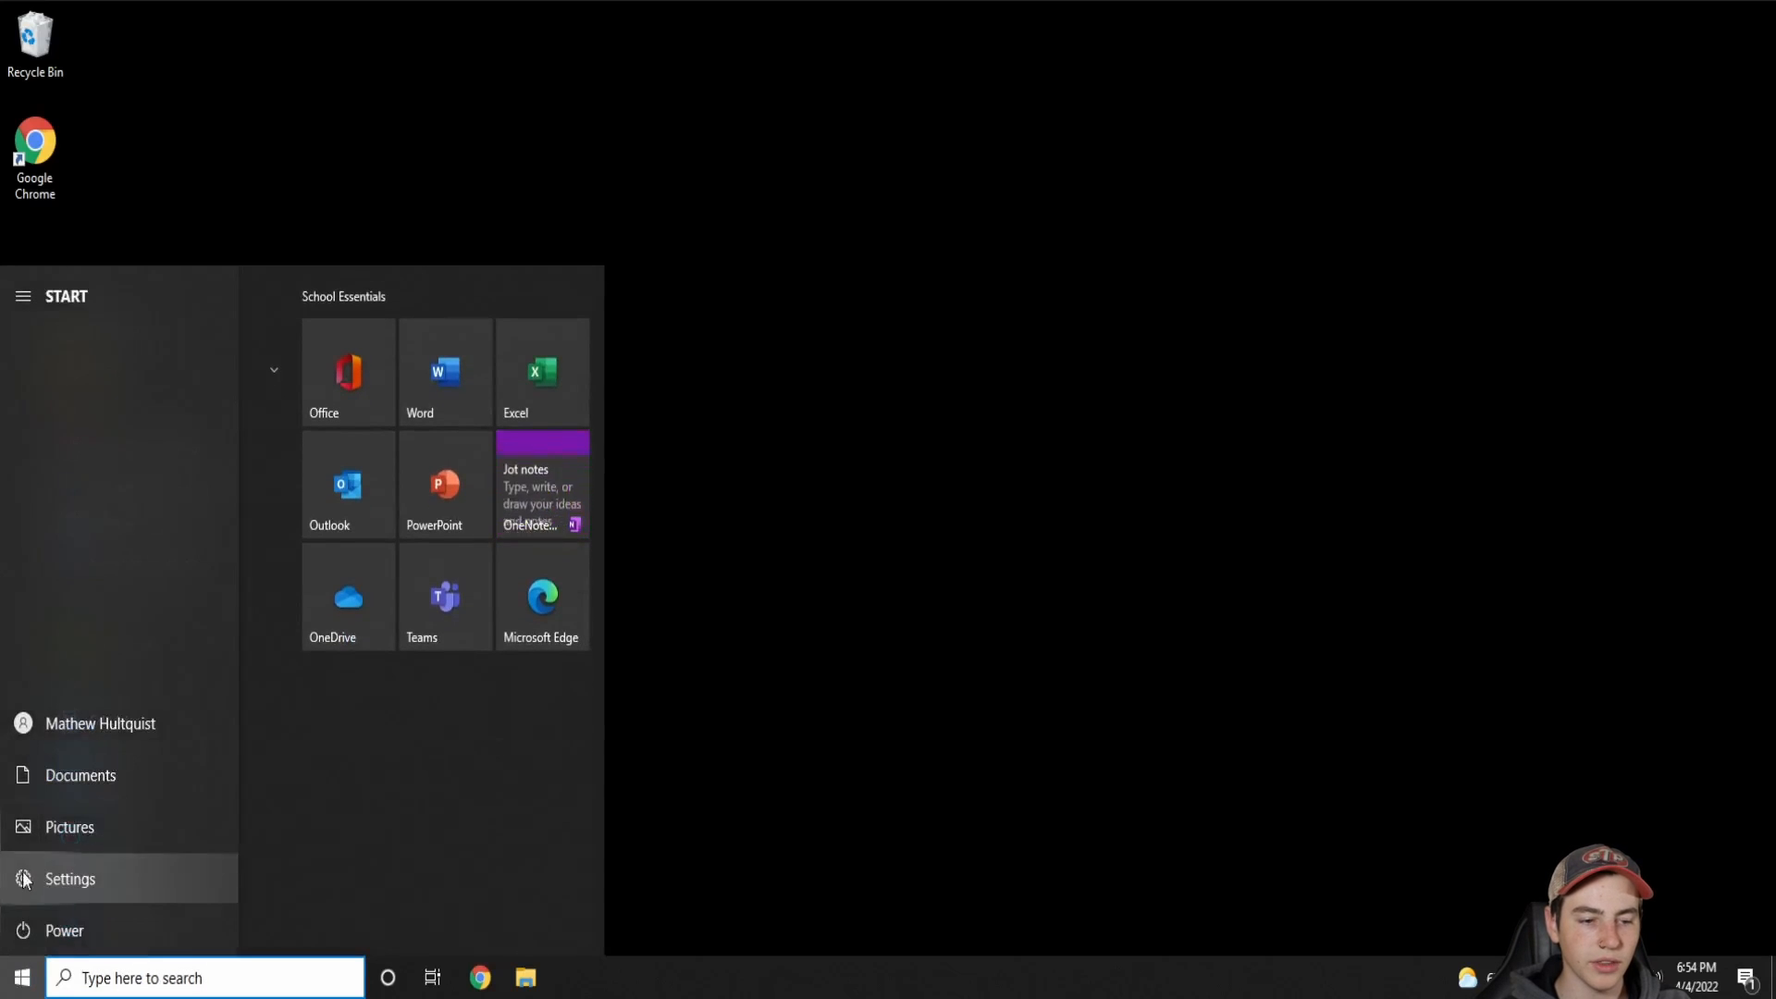
left_click(96, 886)
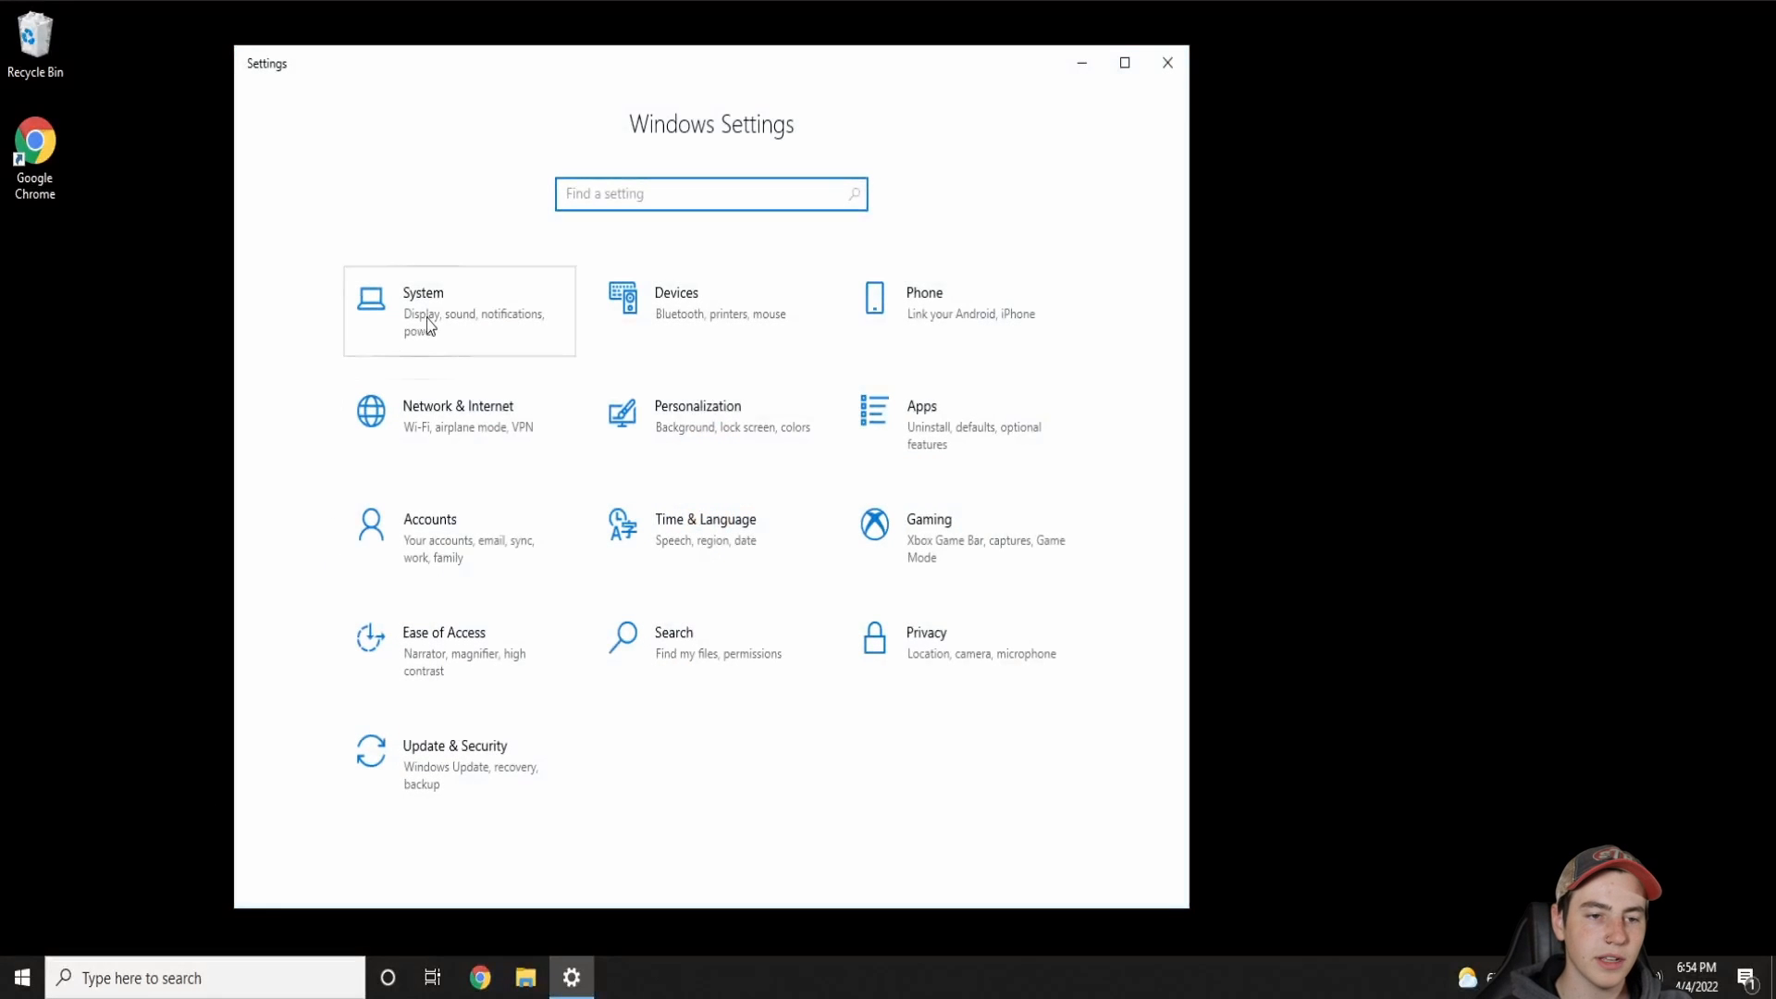
left_click(430, 324)
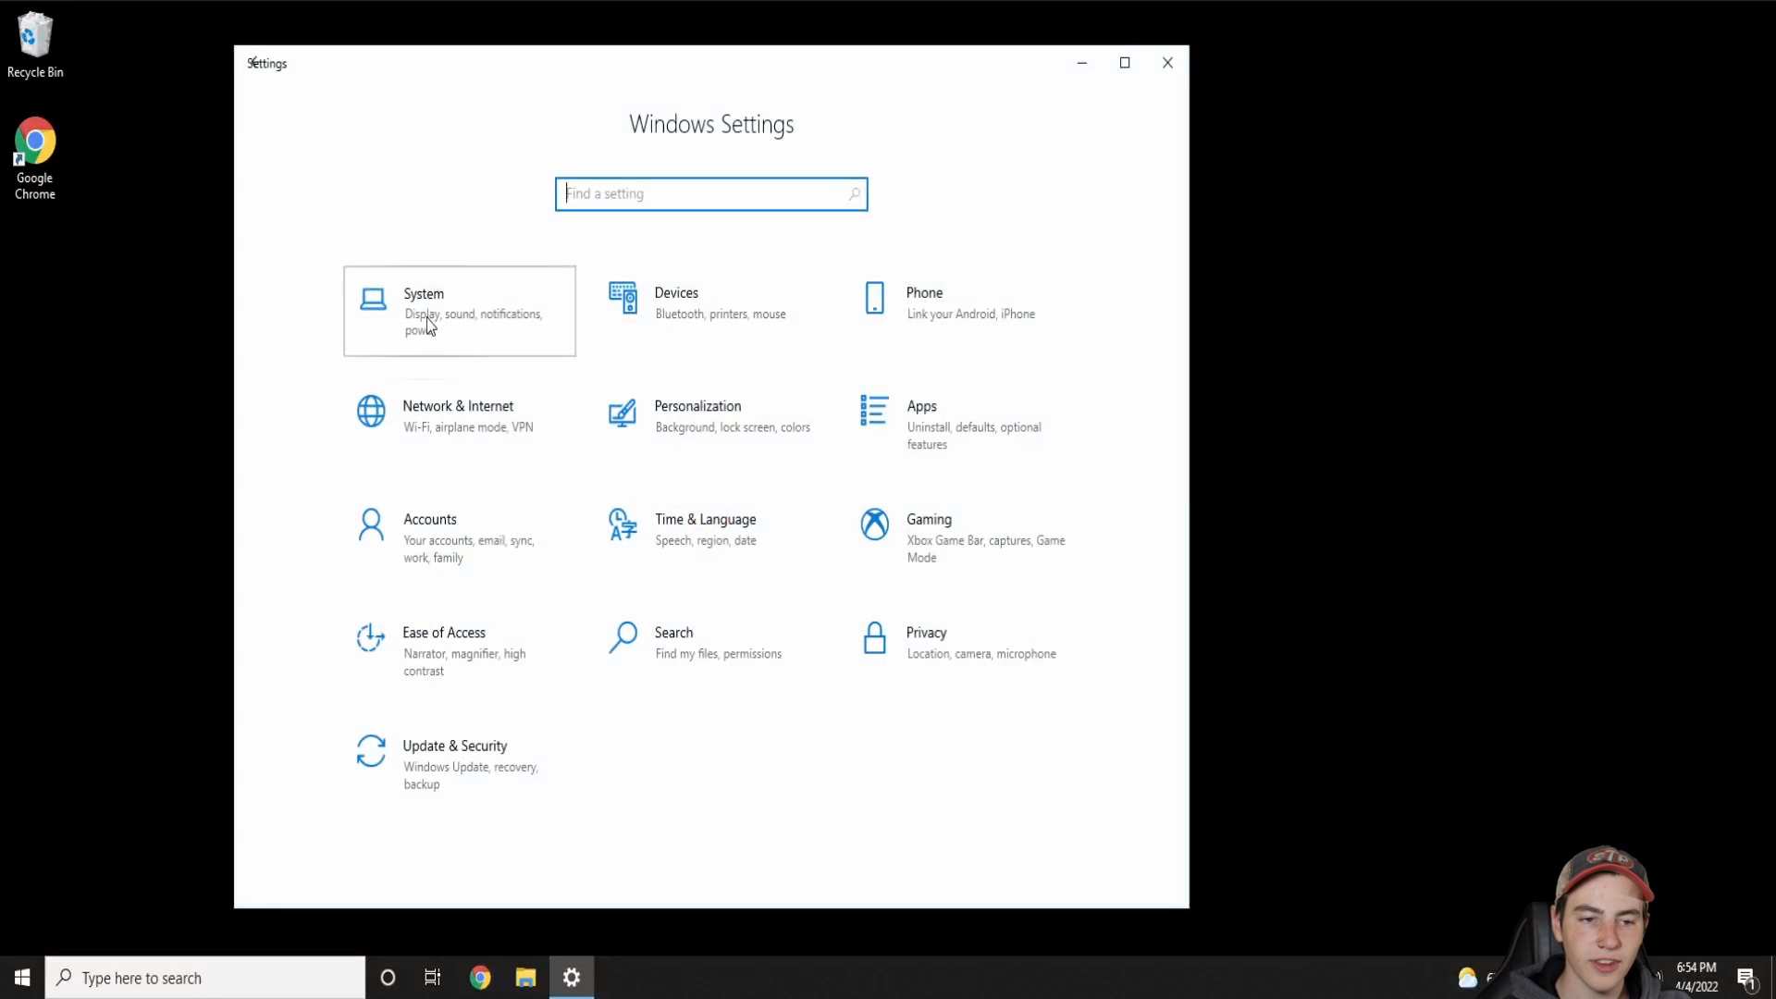
scroll(398, 711, "down", 2)
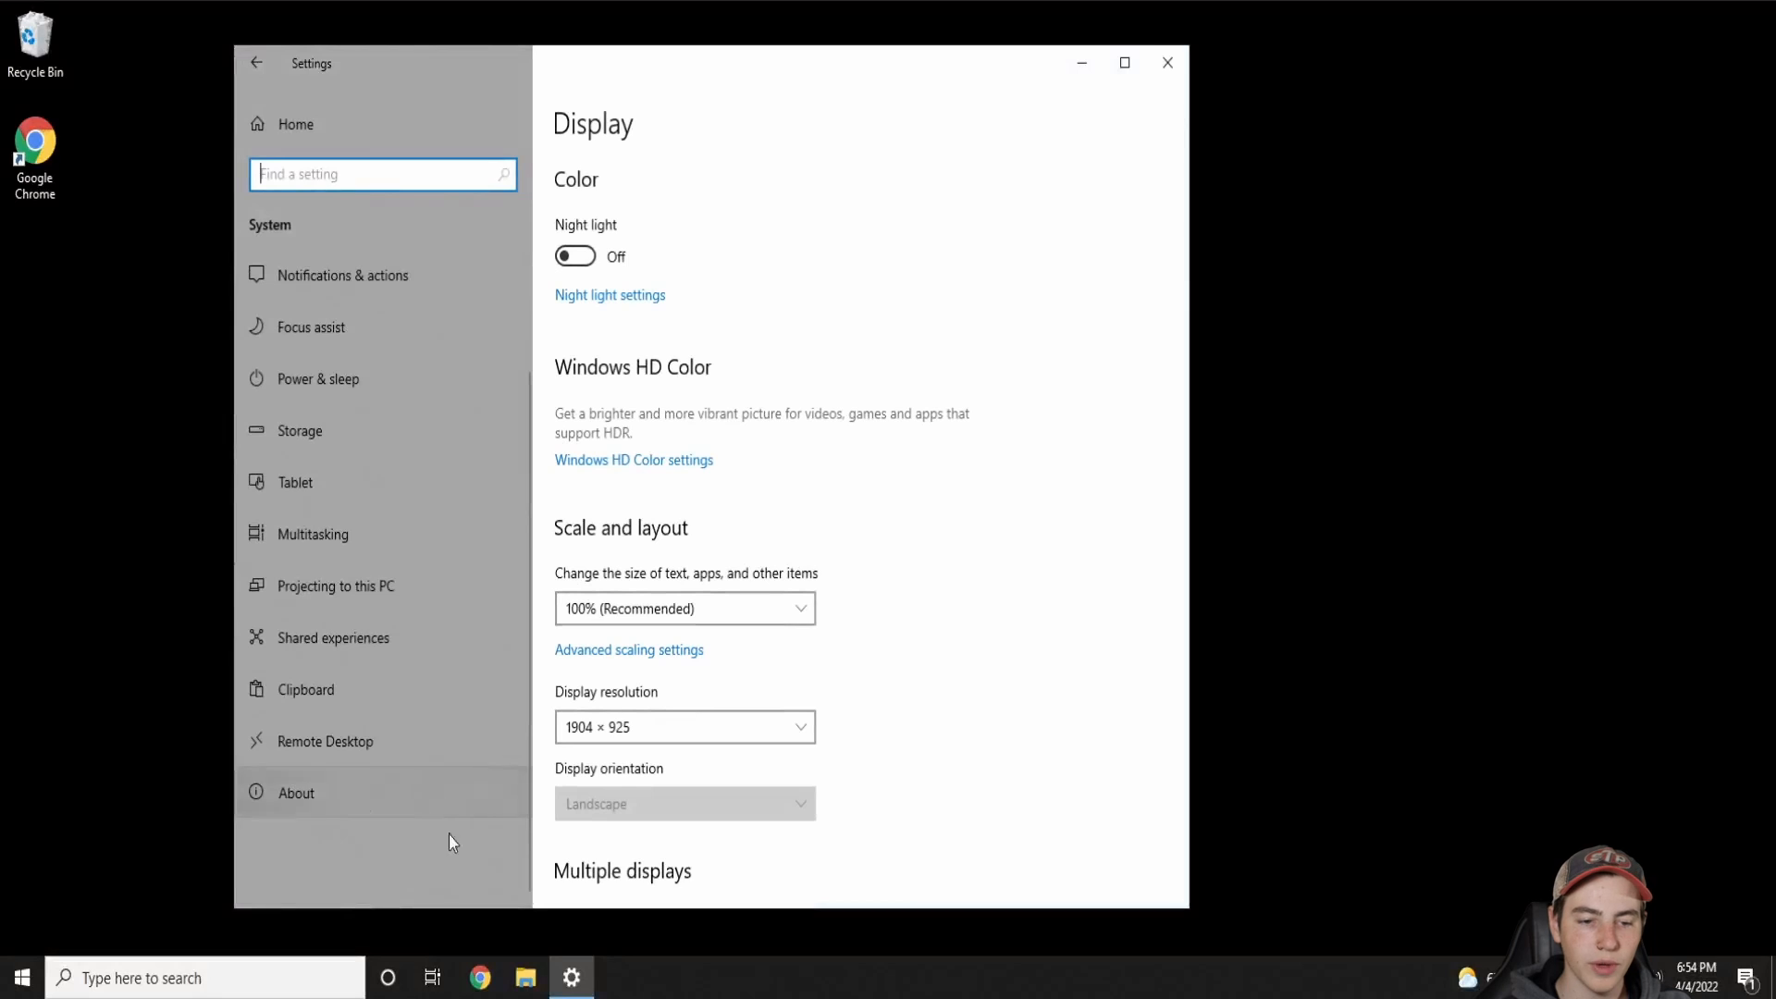
left_click(353, 788)
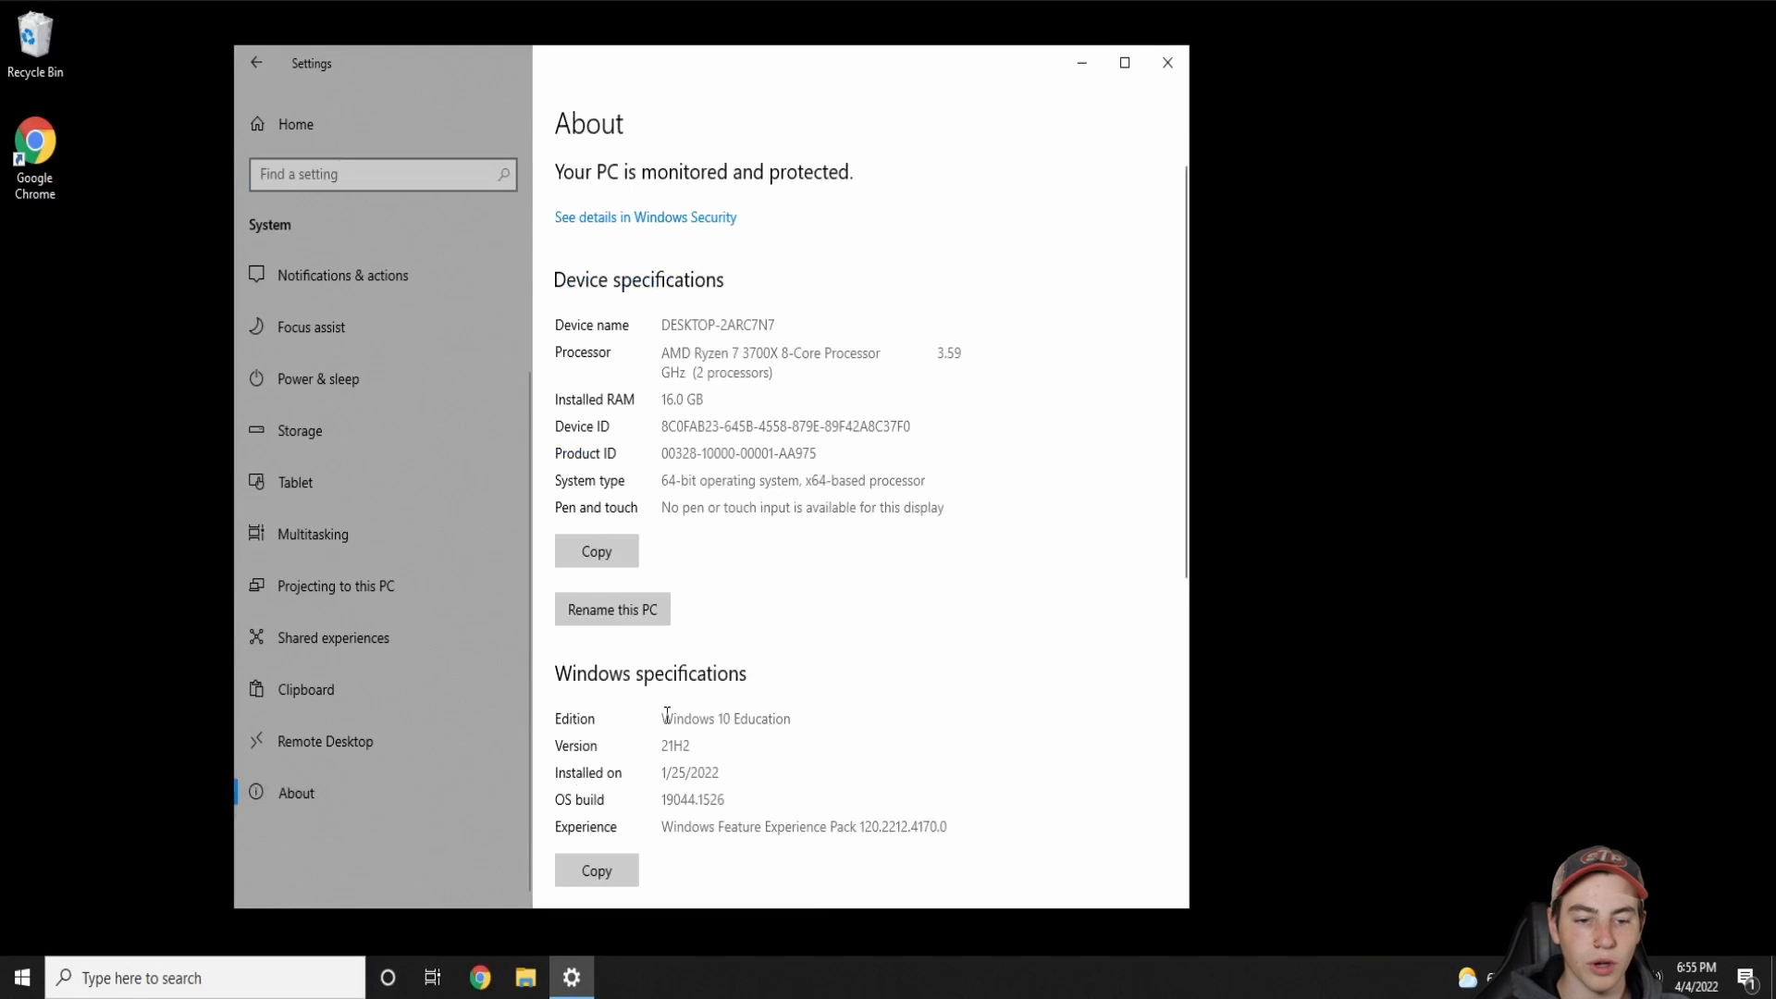
left_click_drag(663, 709, 842, 718)
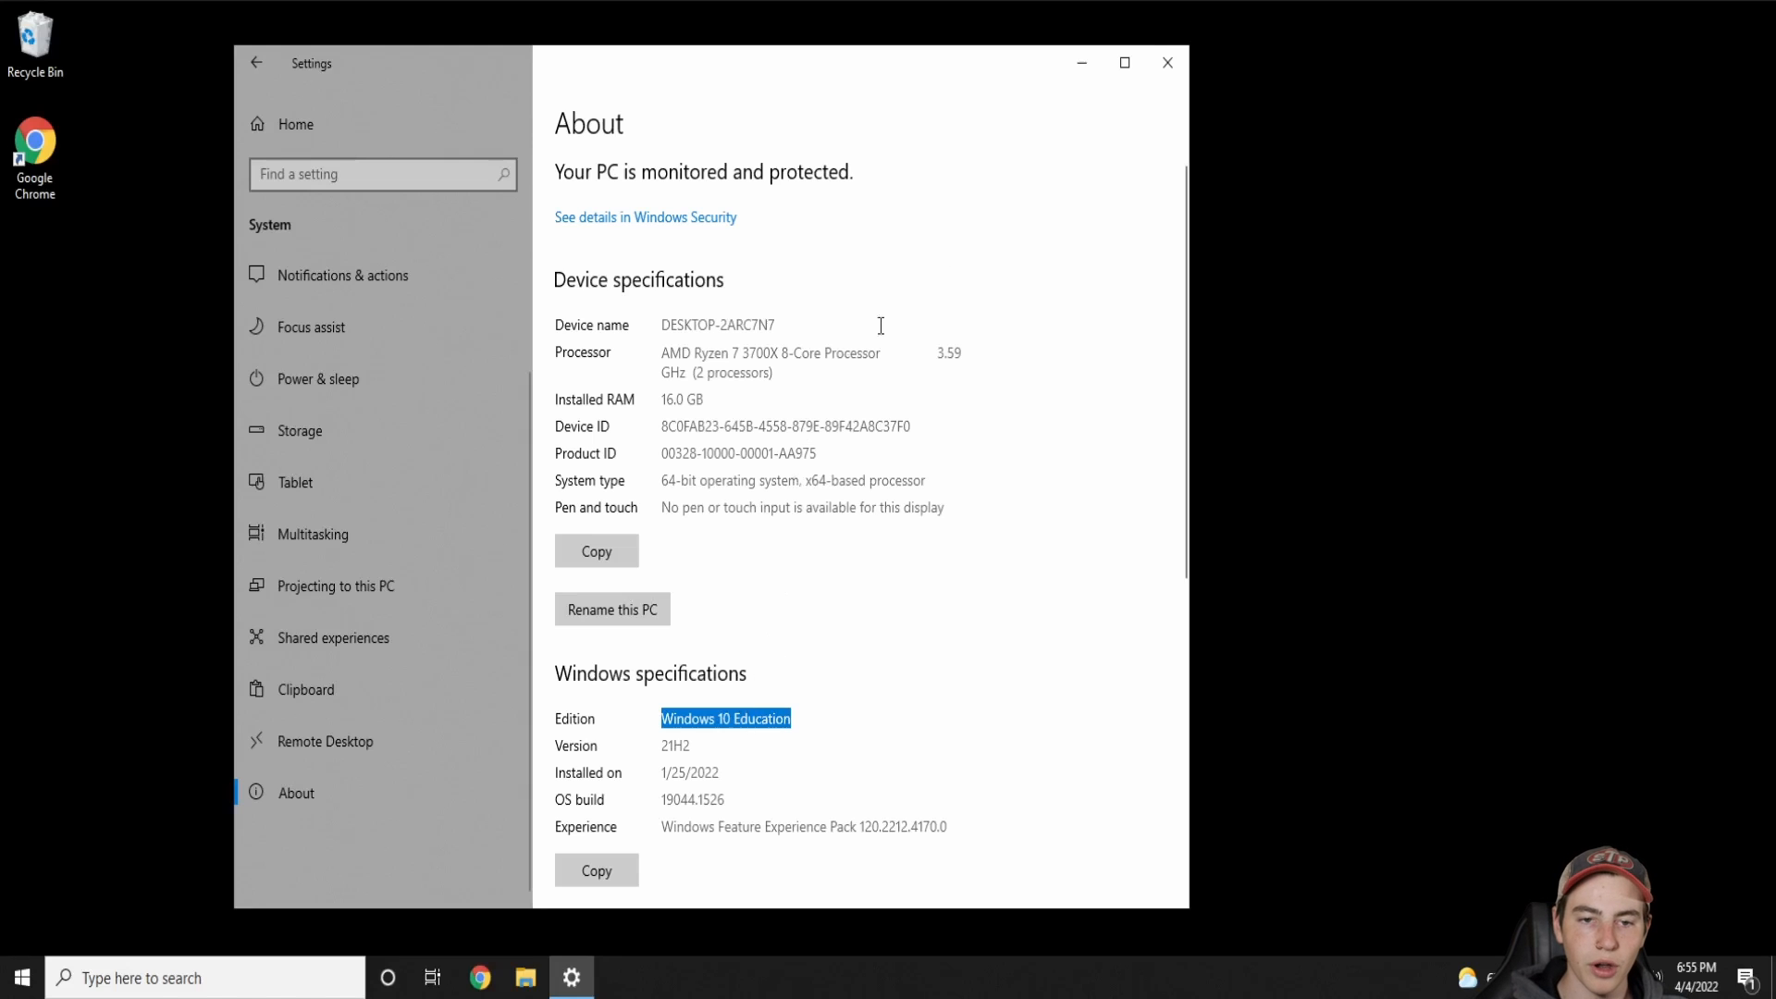
left_click(1167, 63)
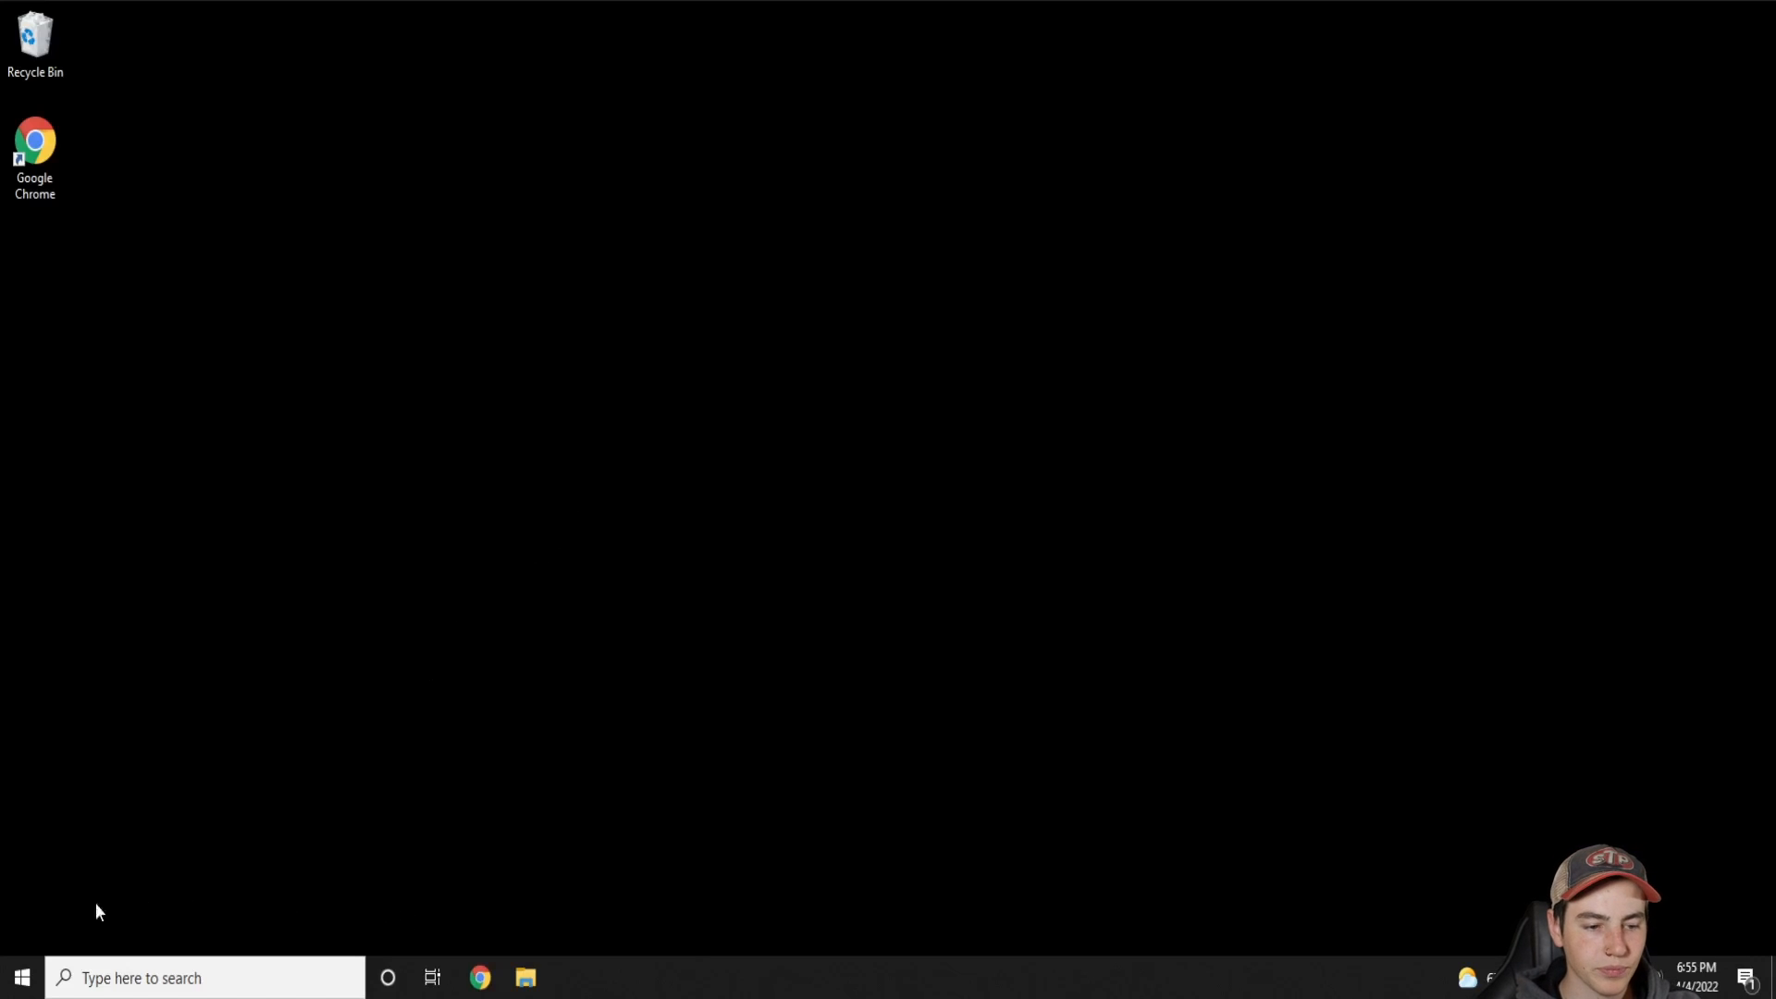
right_click(30, 980)
key("Escape")
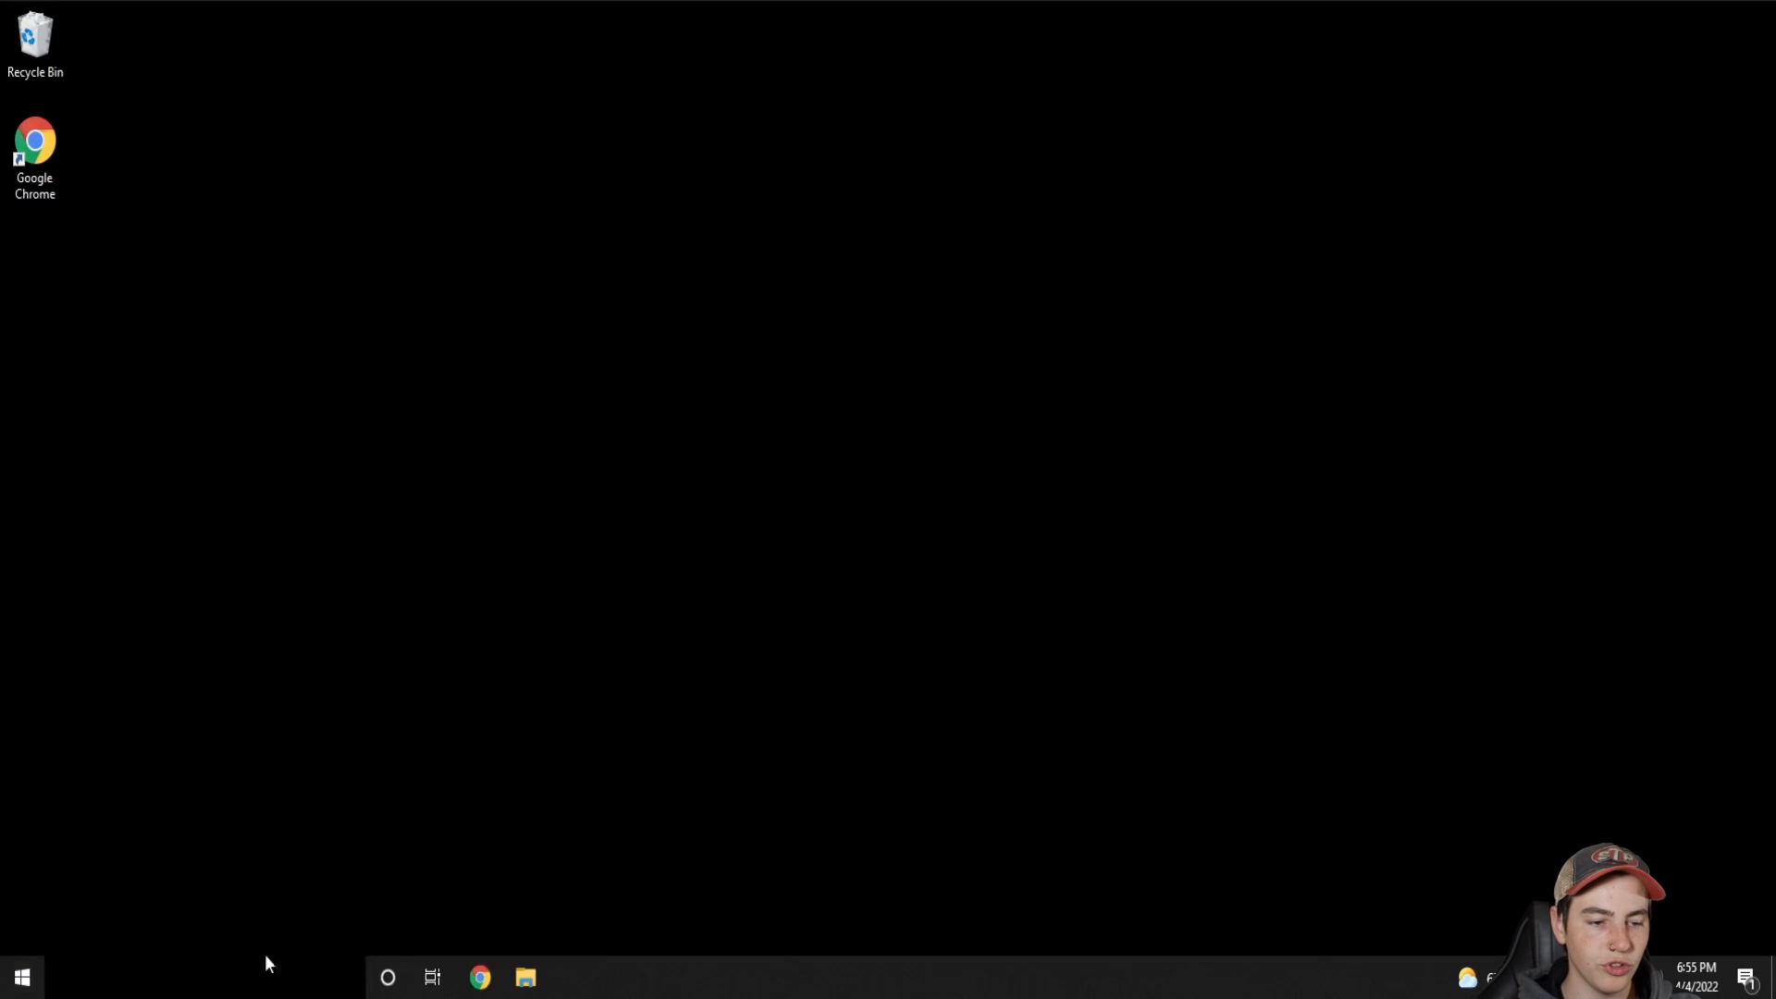
Open Control Panel, maximize it, view its items as large icons and open BitLocker Drive Encryption
left_click(81, 971)
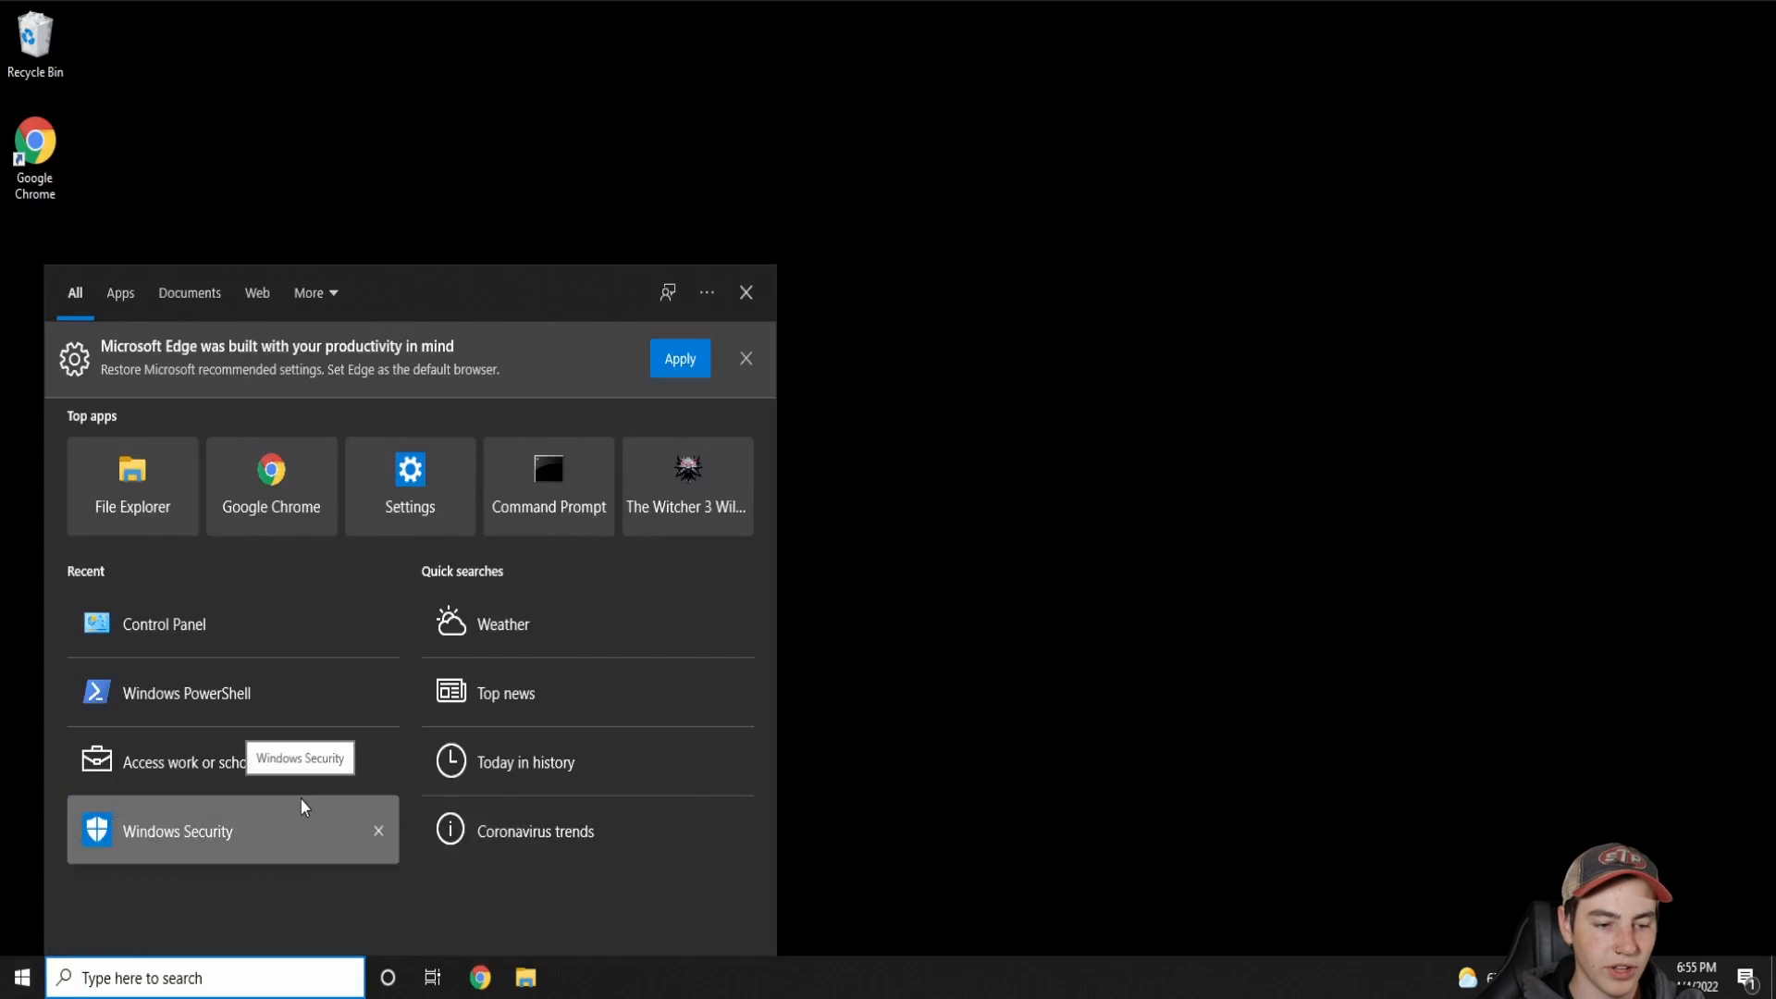
type("control")
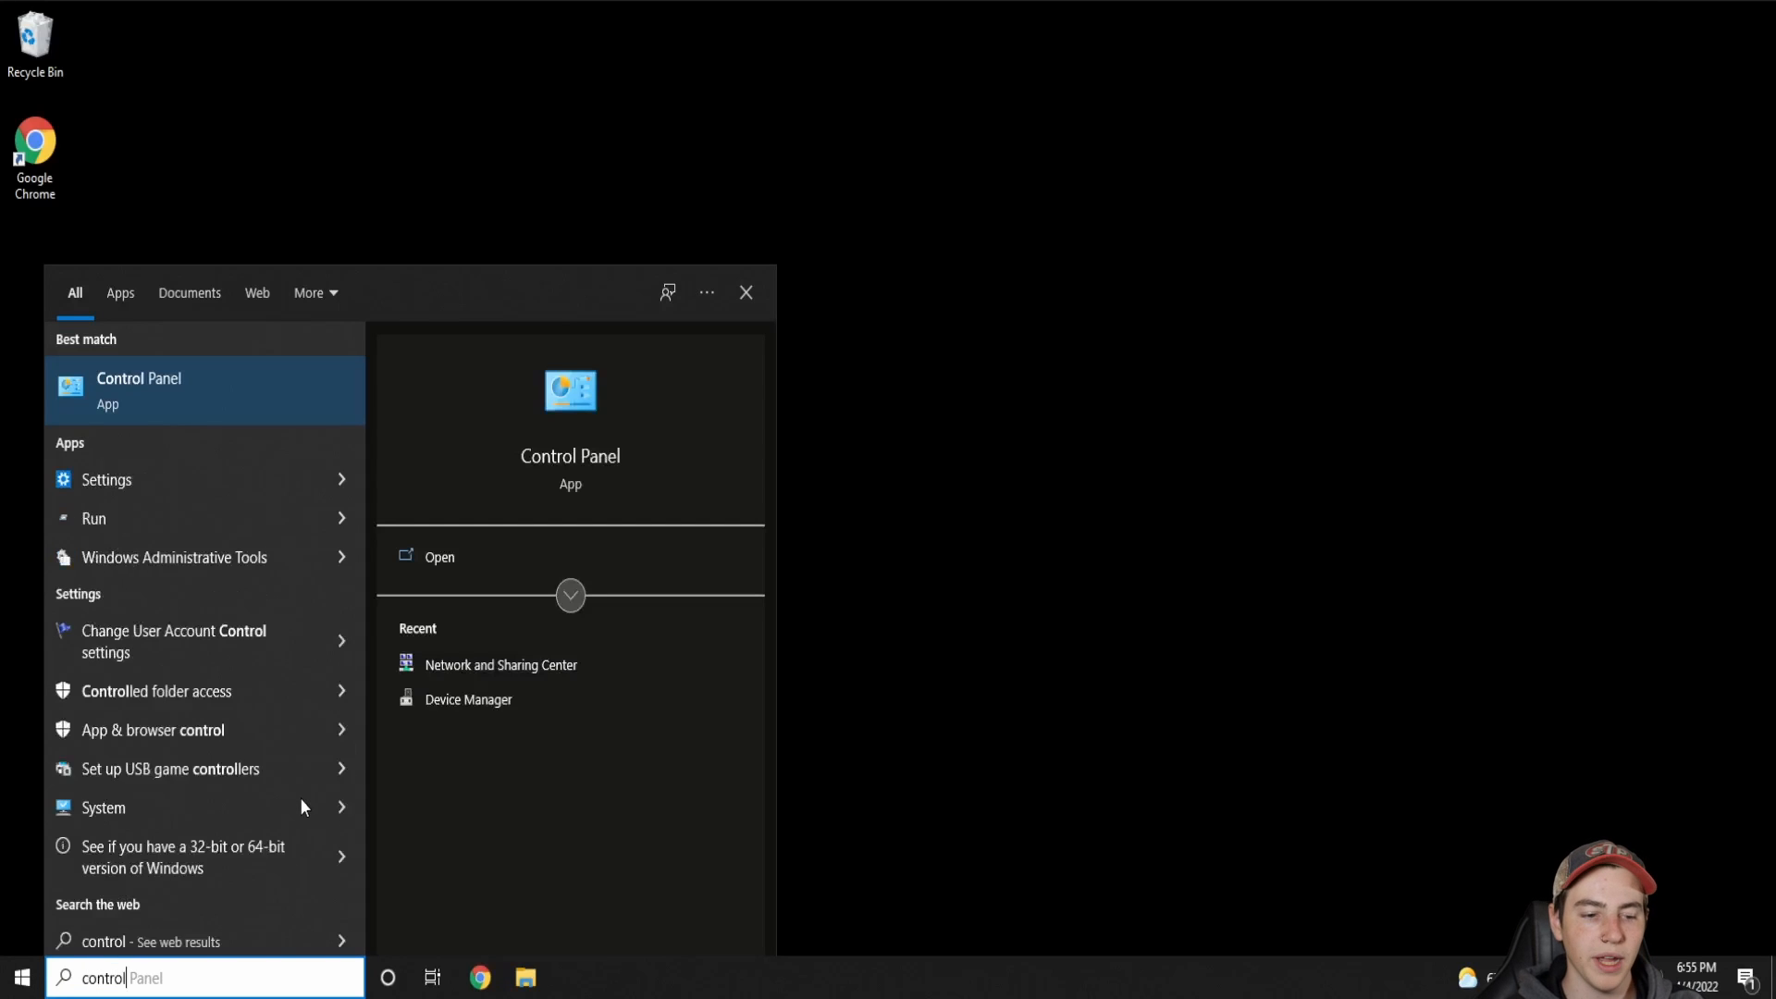
left_click(202, 381)
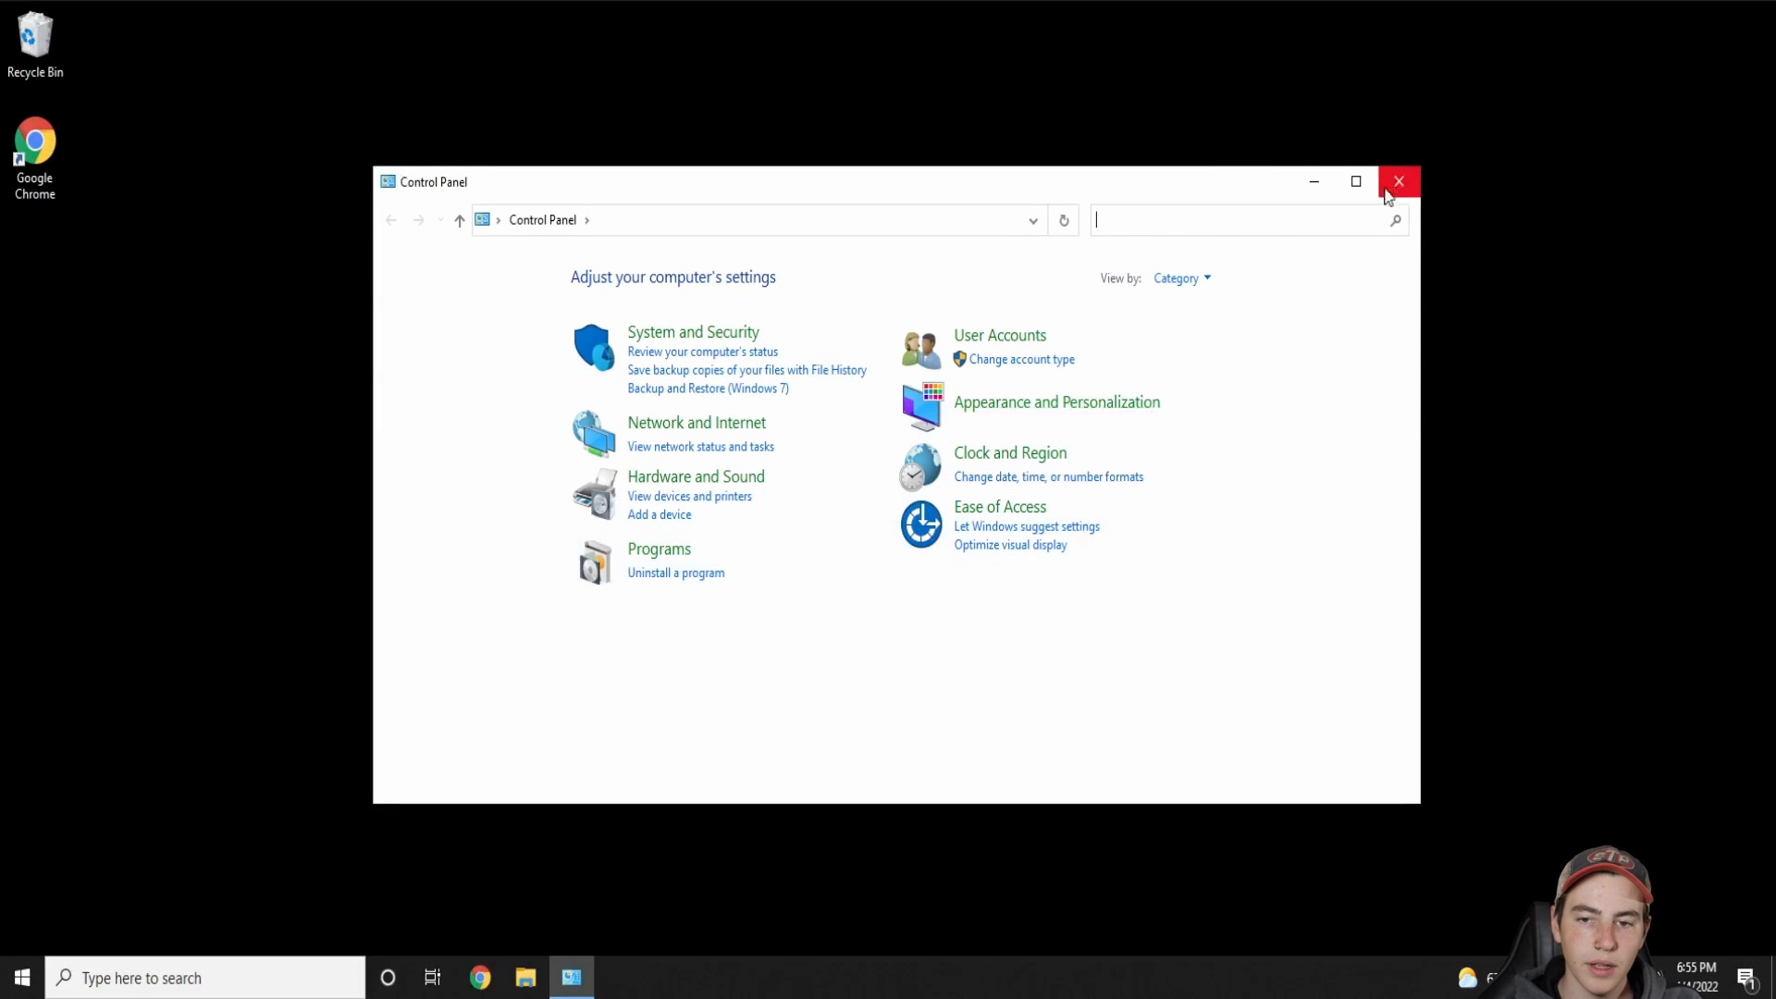
left_click(1356, 181)
left_click(1171, 107)
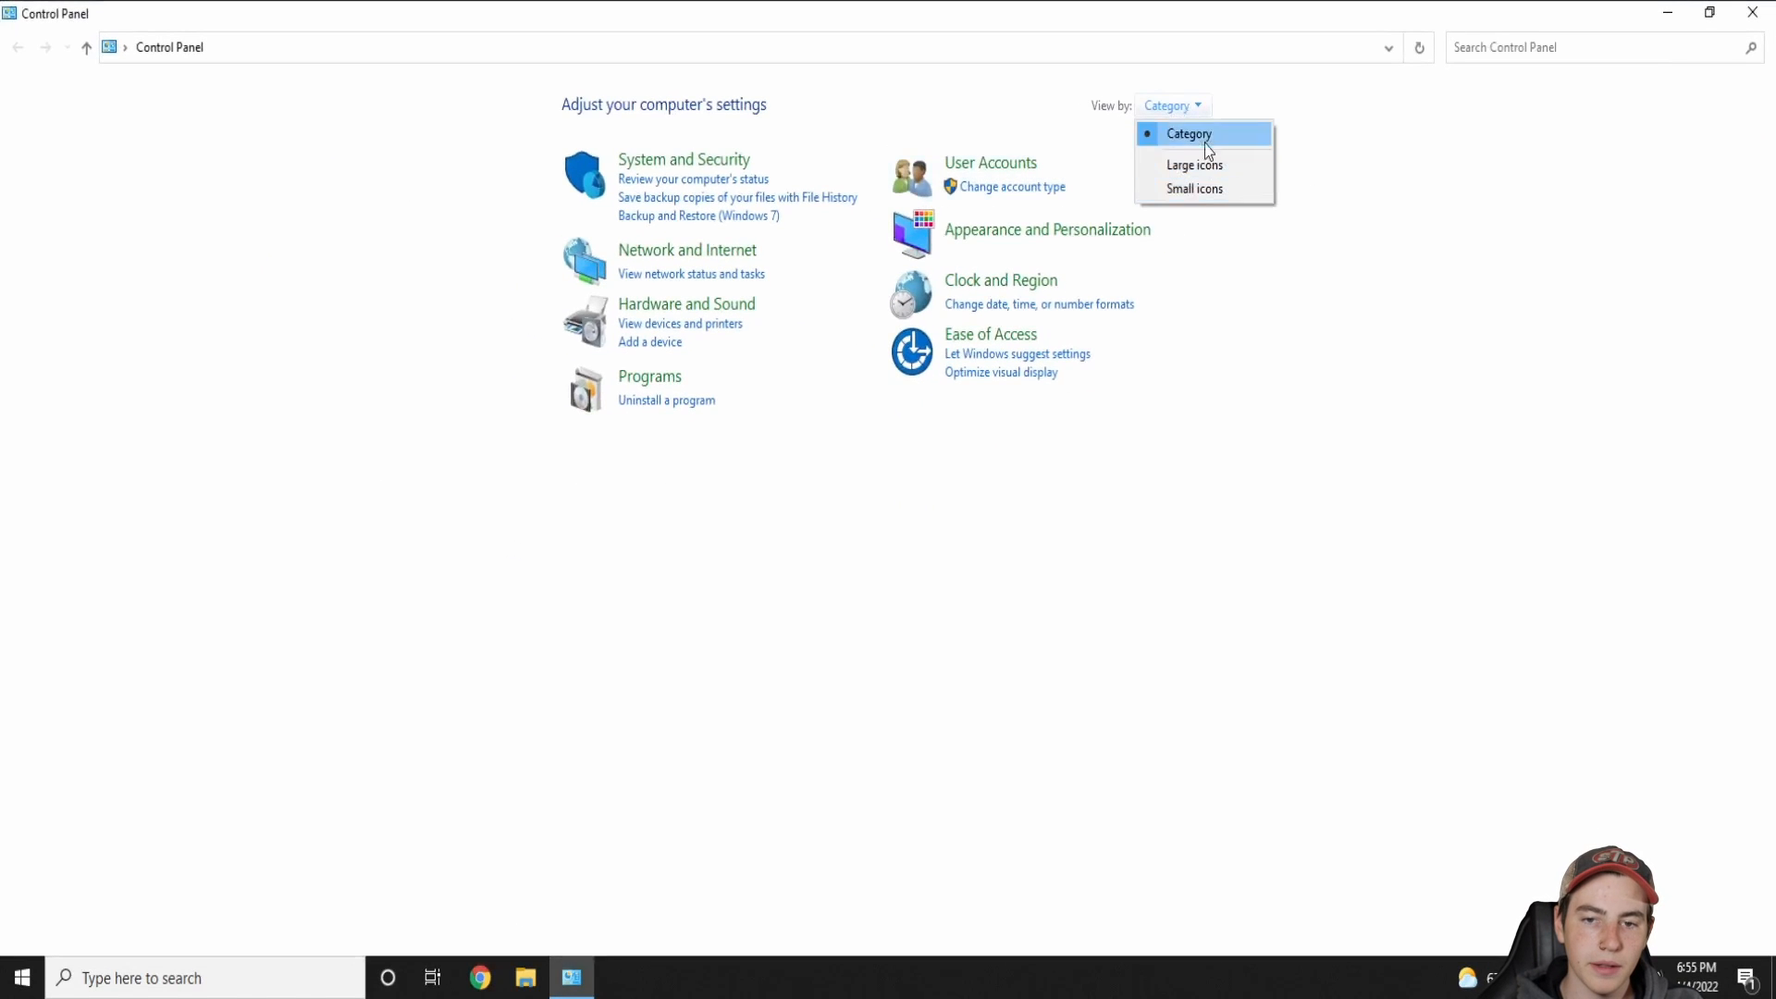
left_click(1198, 164)
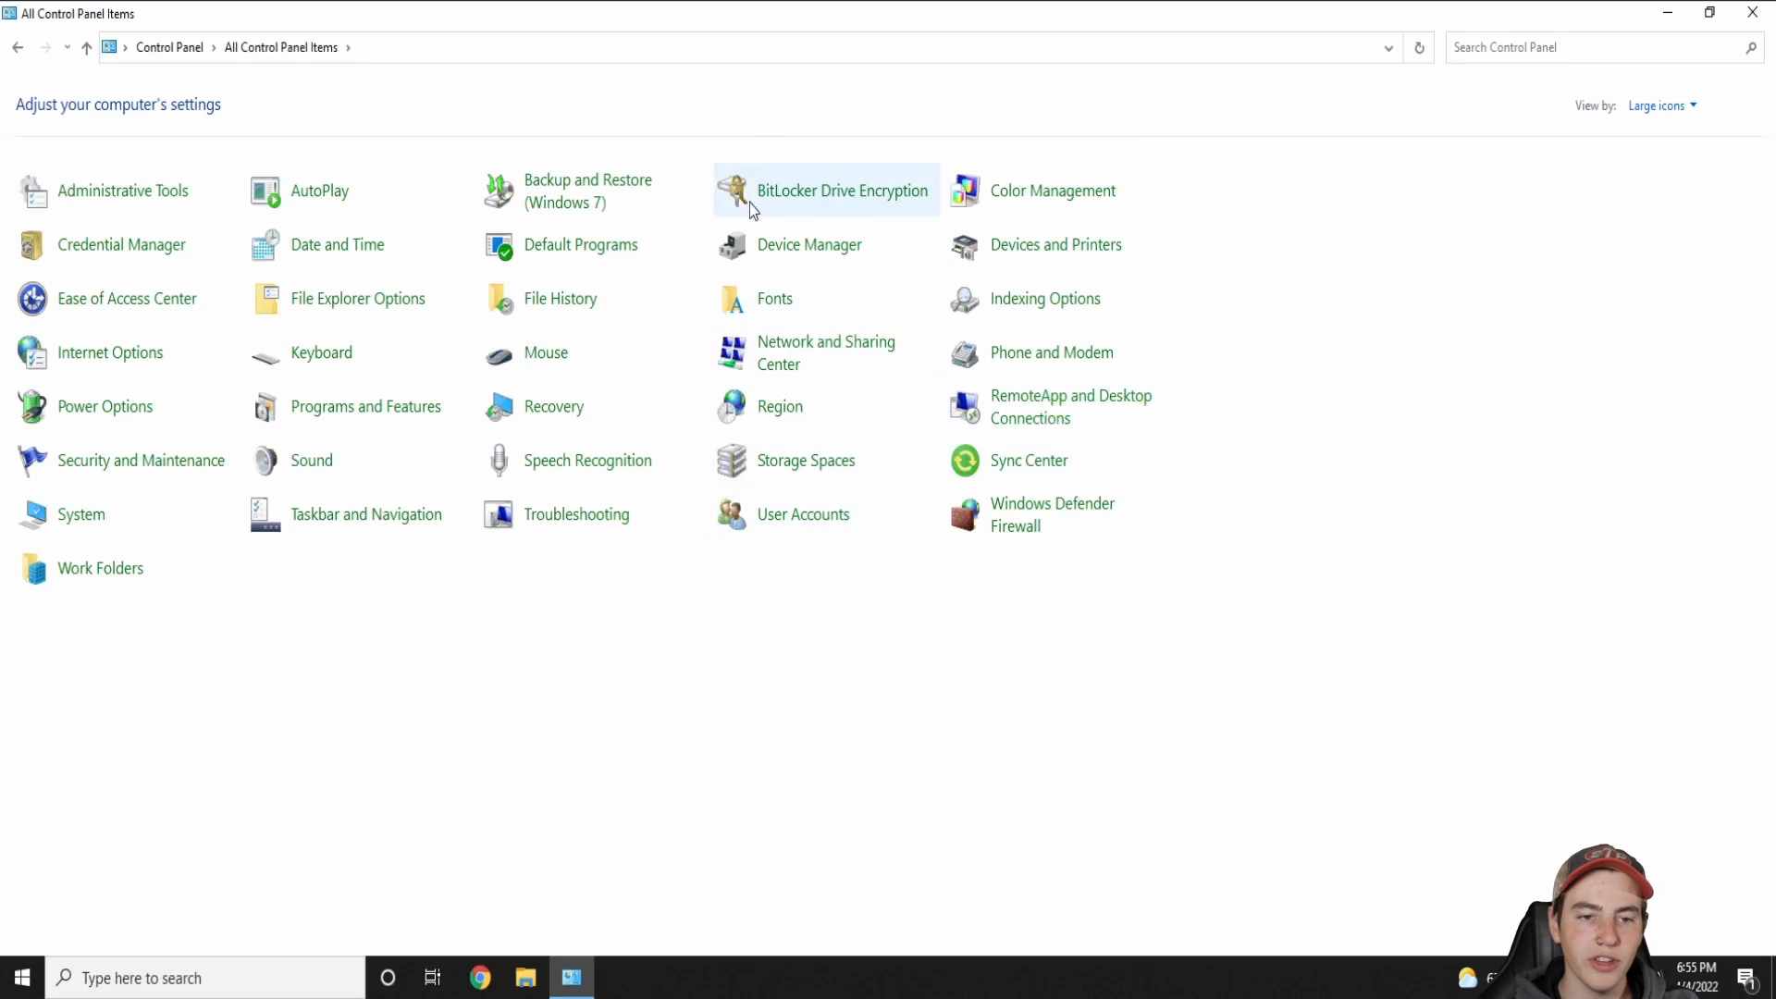
left_click(882, 205)
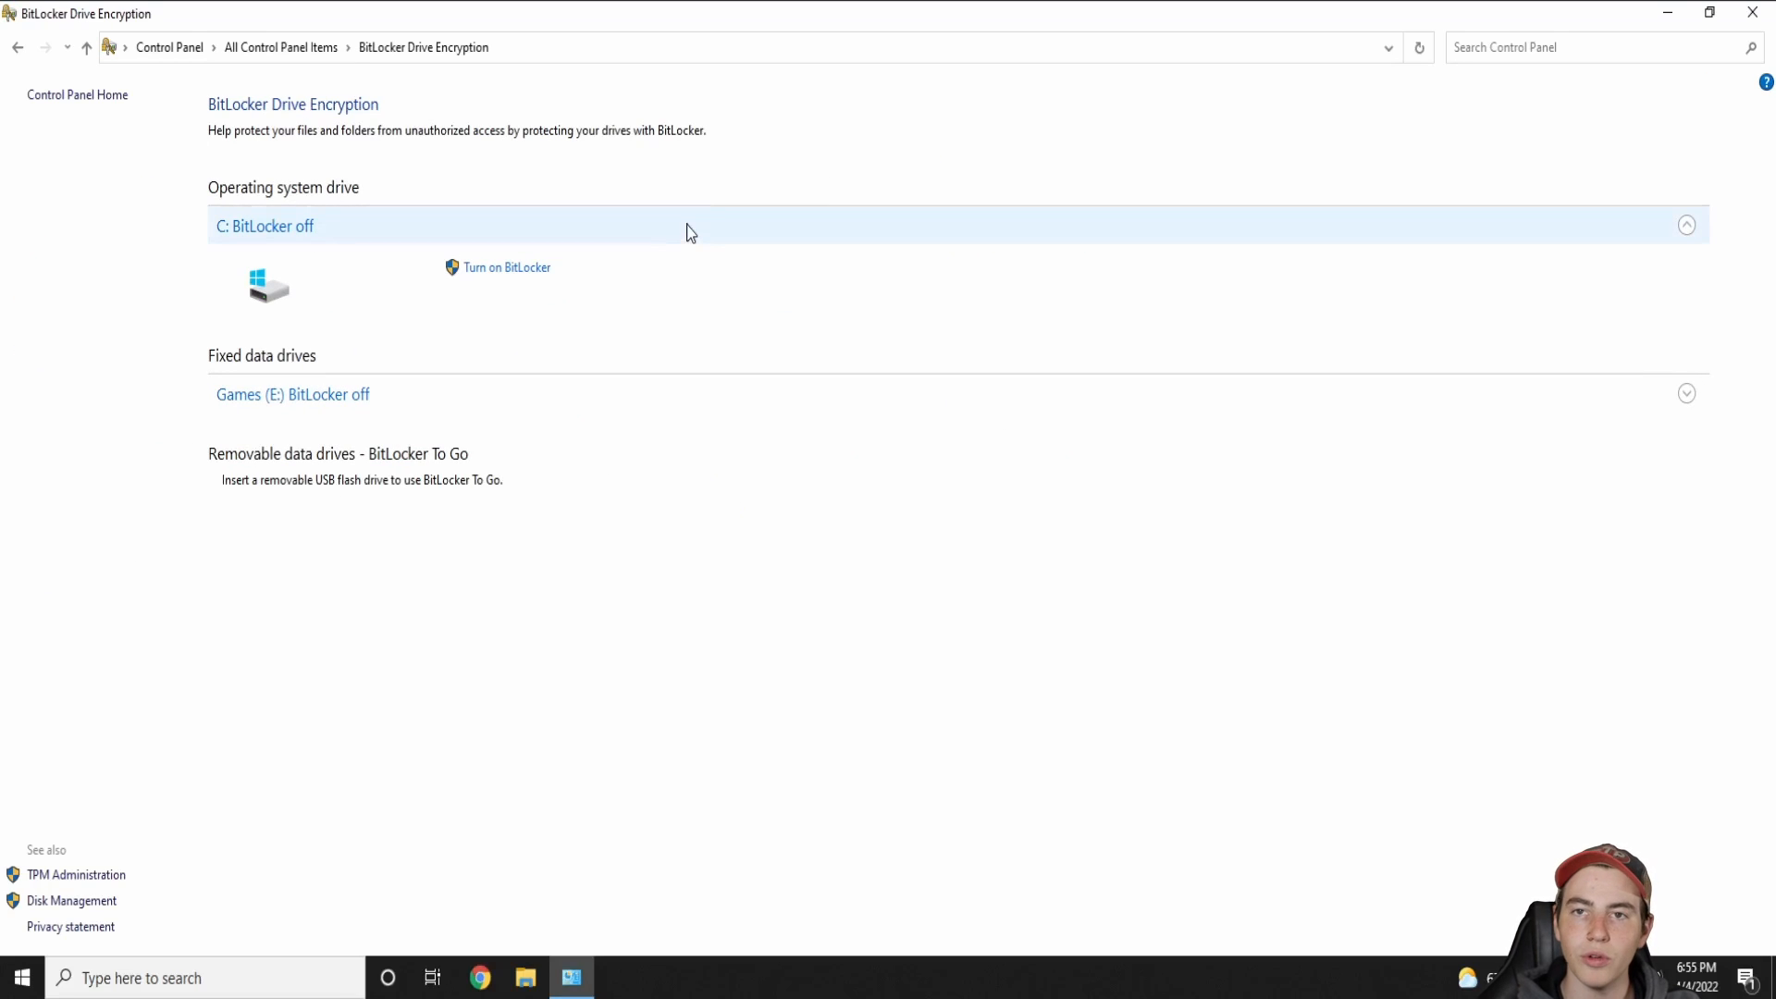
Try to turn on BitLocker for the C: operating system drive, shrinking the Control Panel window between attempts
left_click(526, 269)
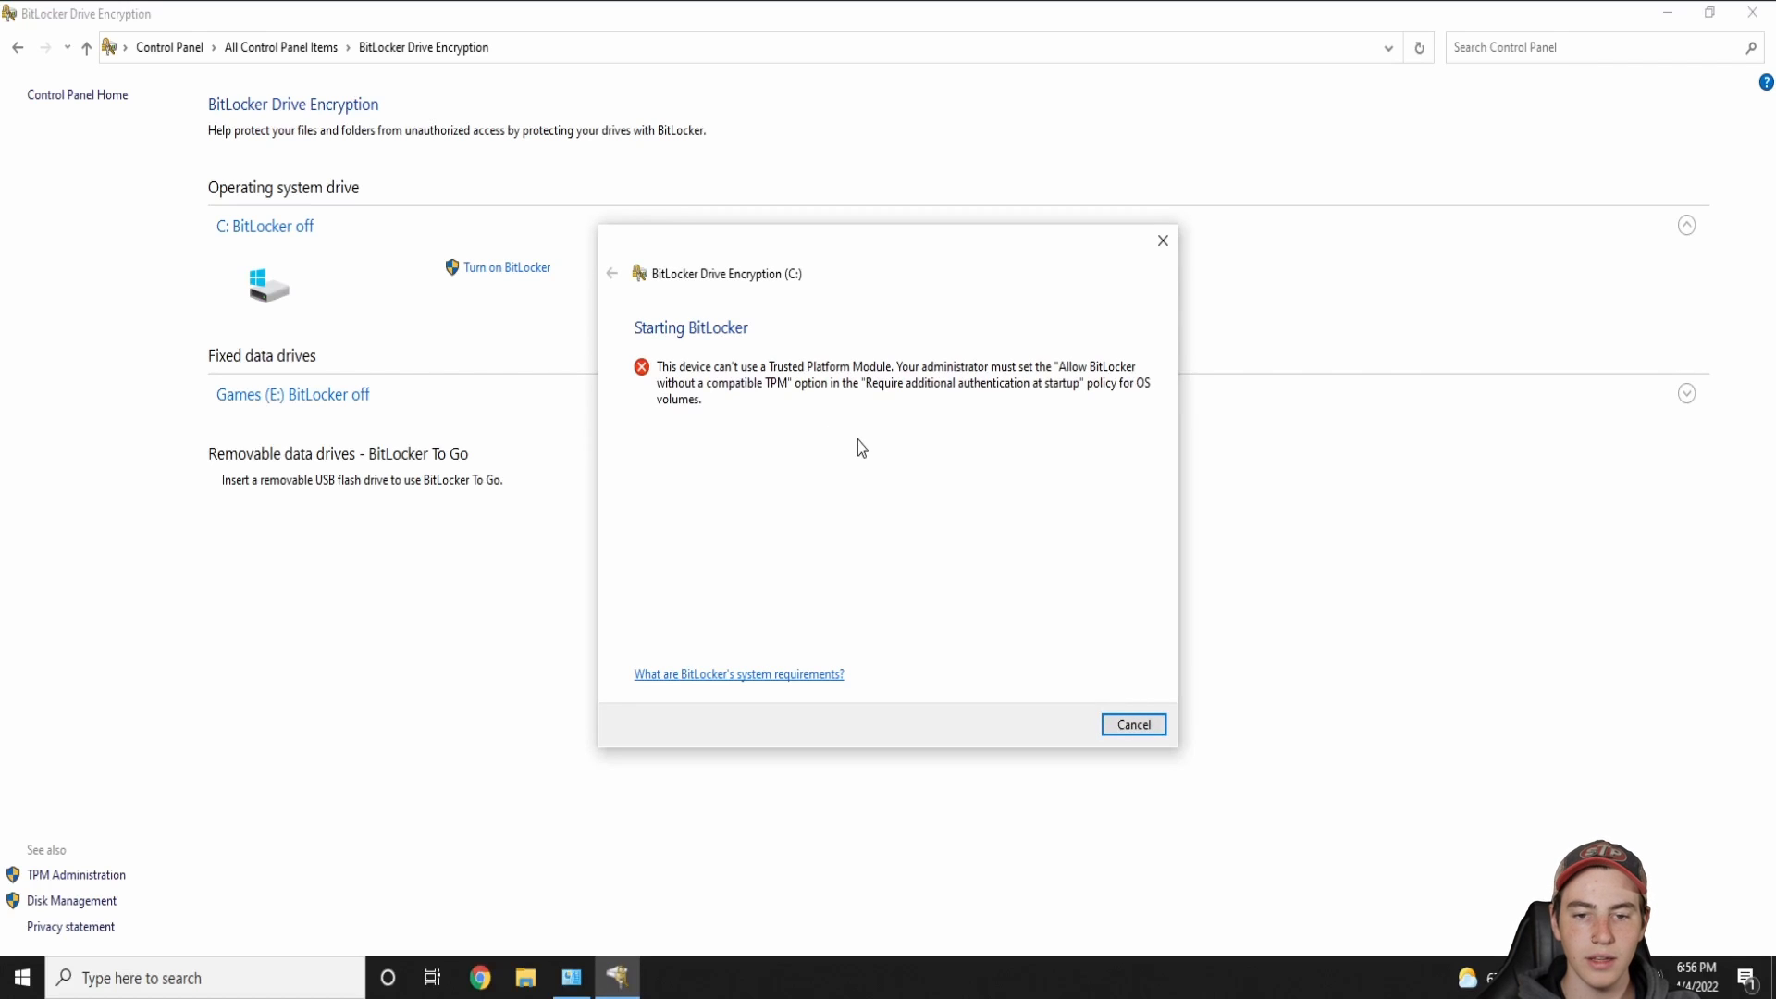
left_click_drag(929, 245, 1126, 298)
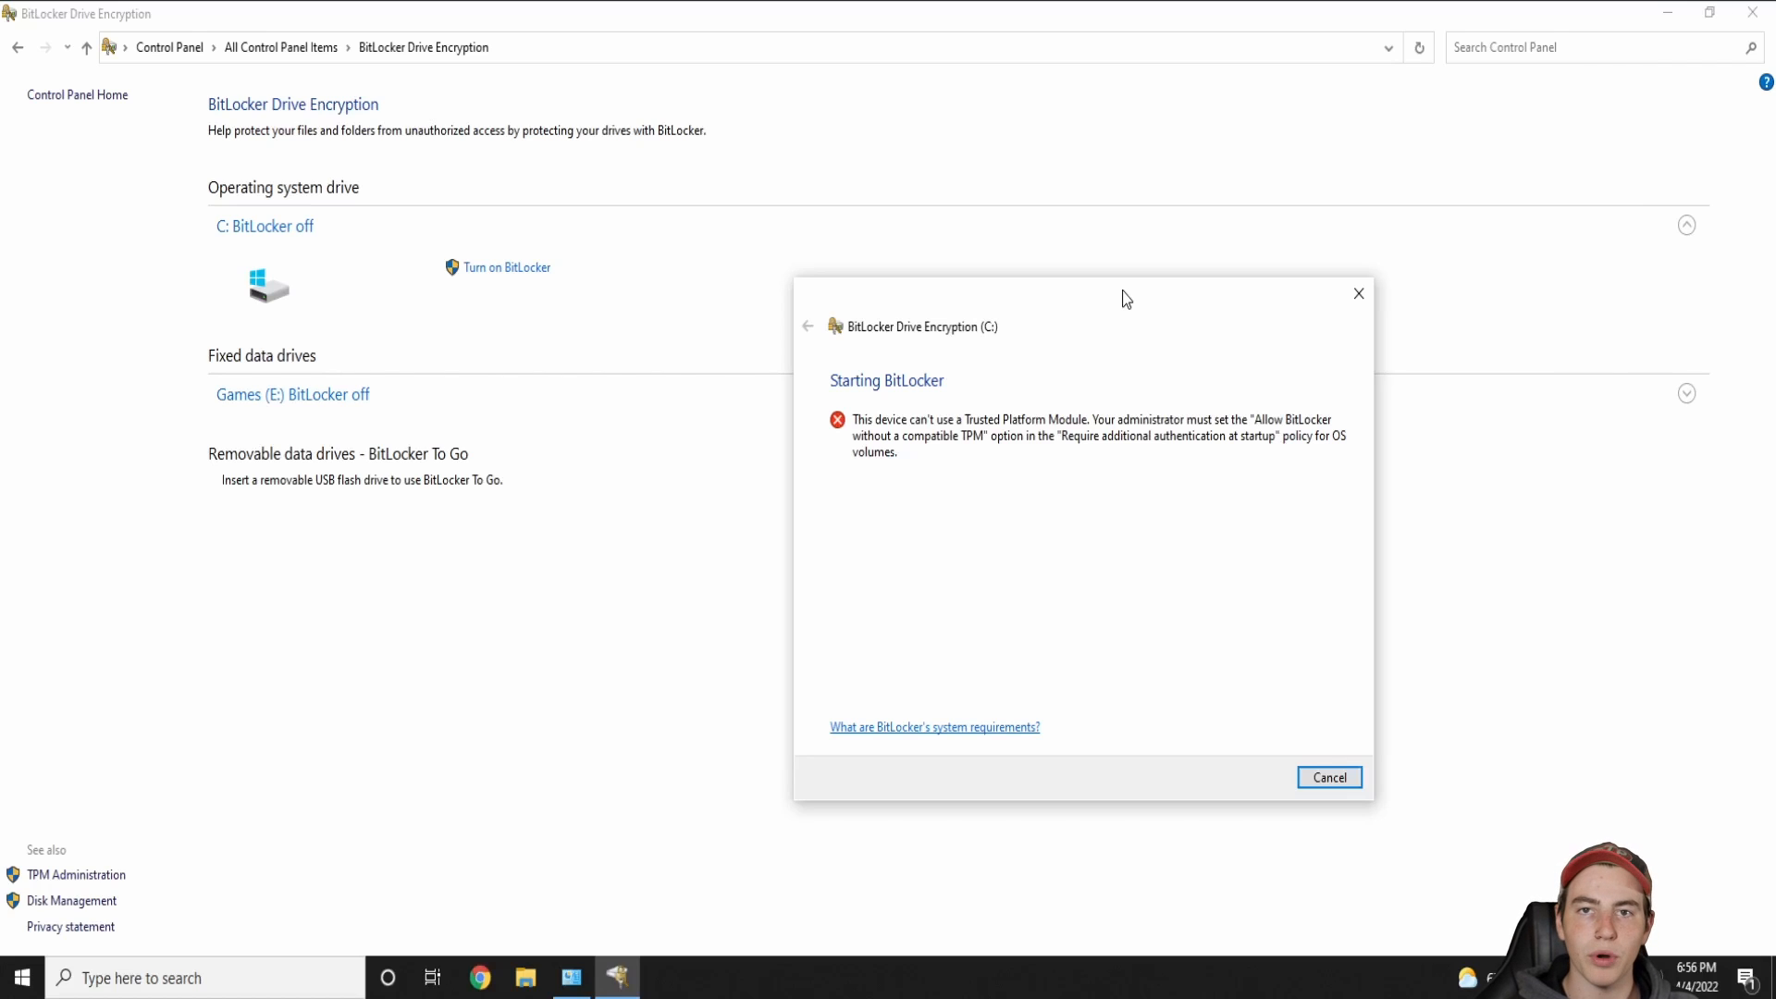
left_click(1329, 777)
double_click(1462, 24)
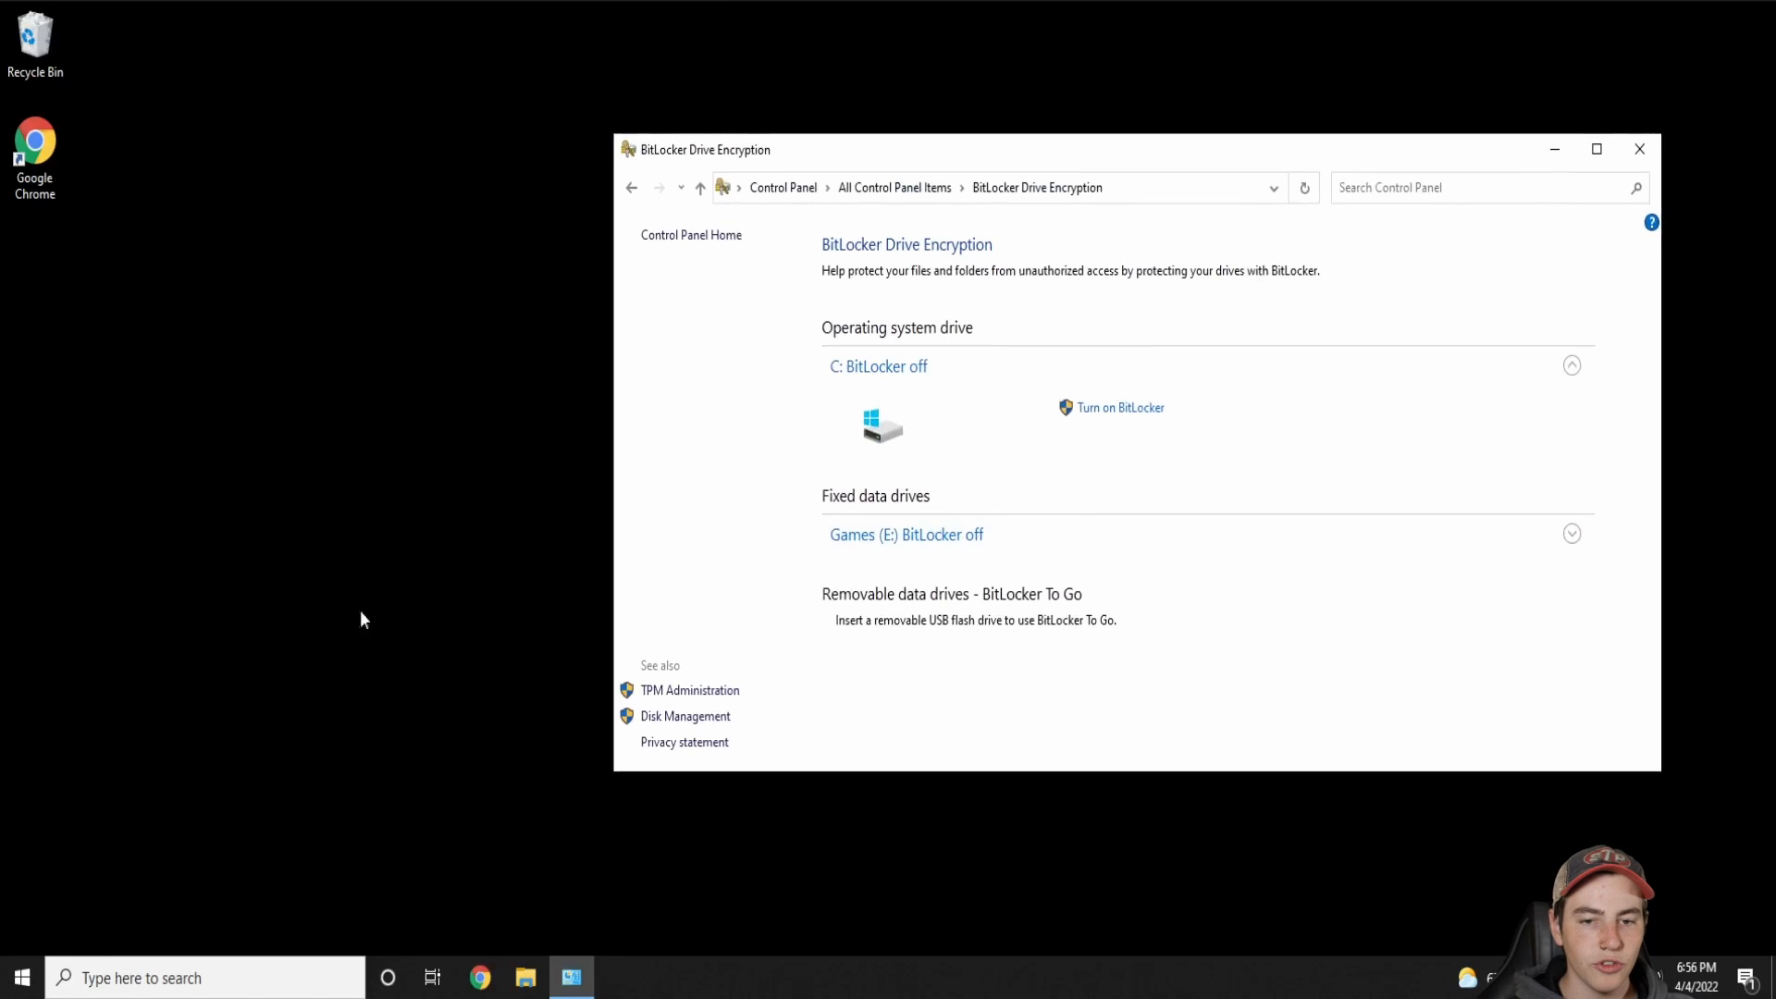
left_click(1080, 411)
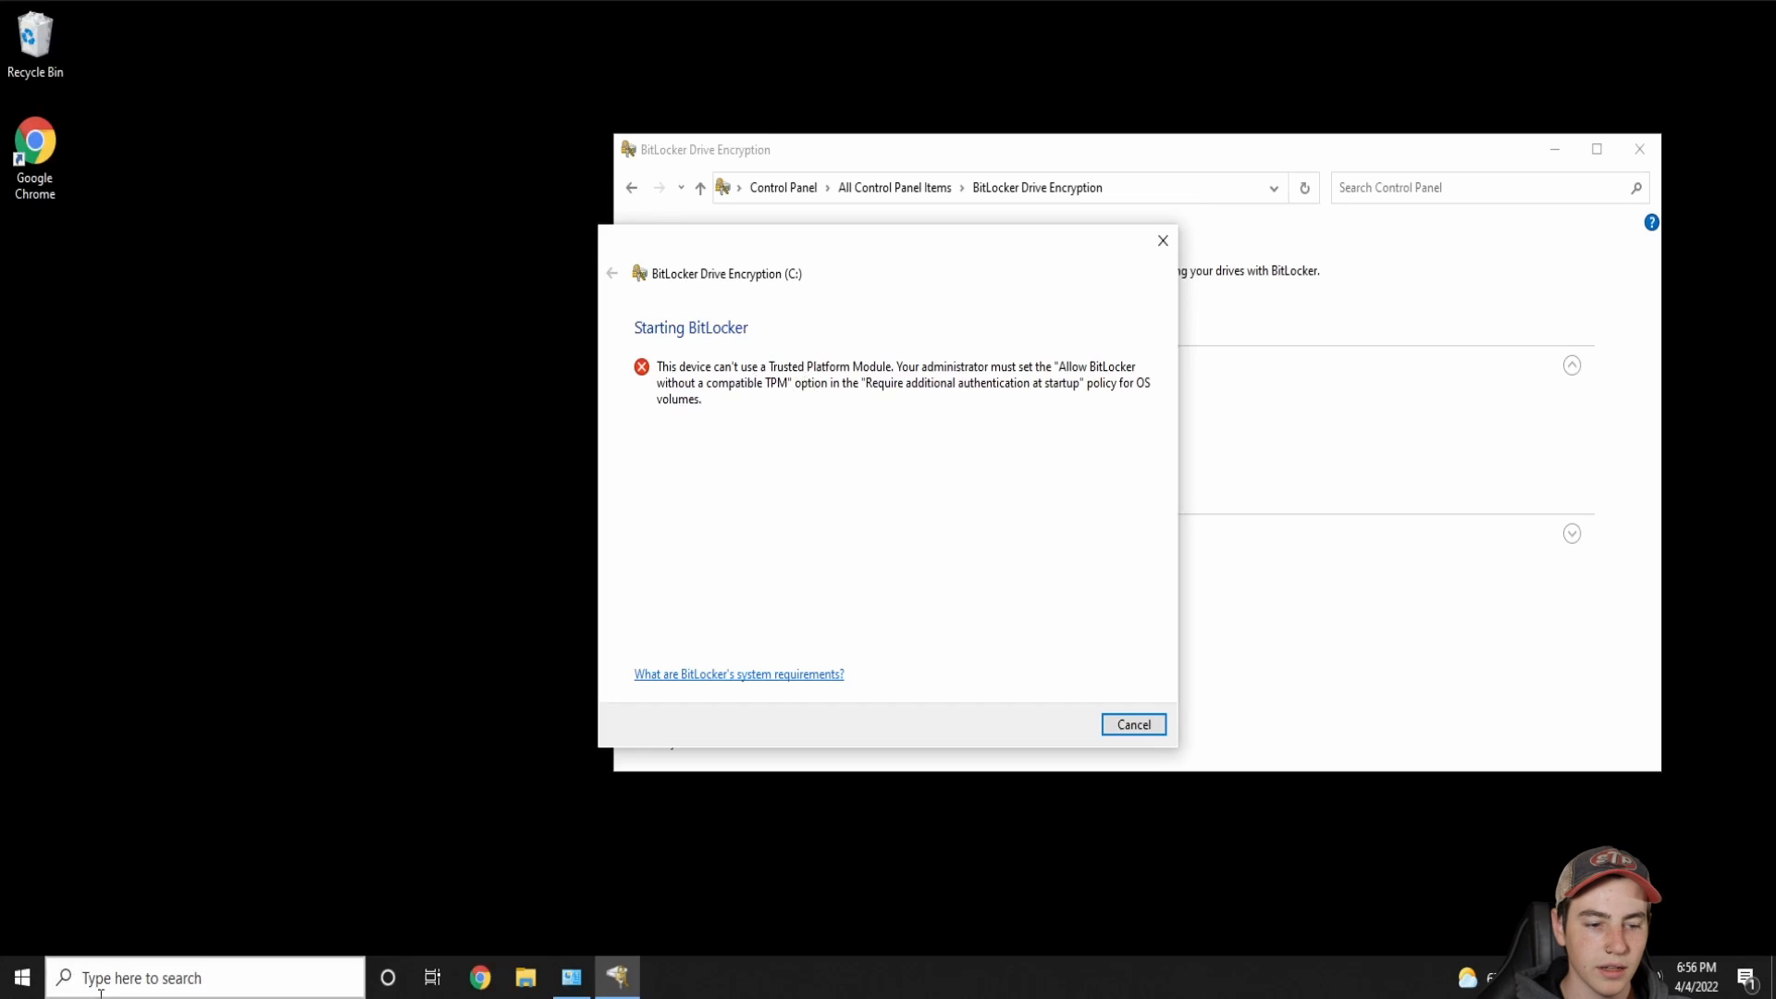
Open the Local Group Policy Editor, cancel the BitLocker dialog, and enlarge the editor window and its tree
left_click(231, 976)
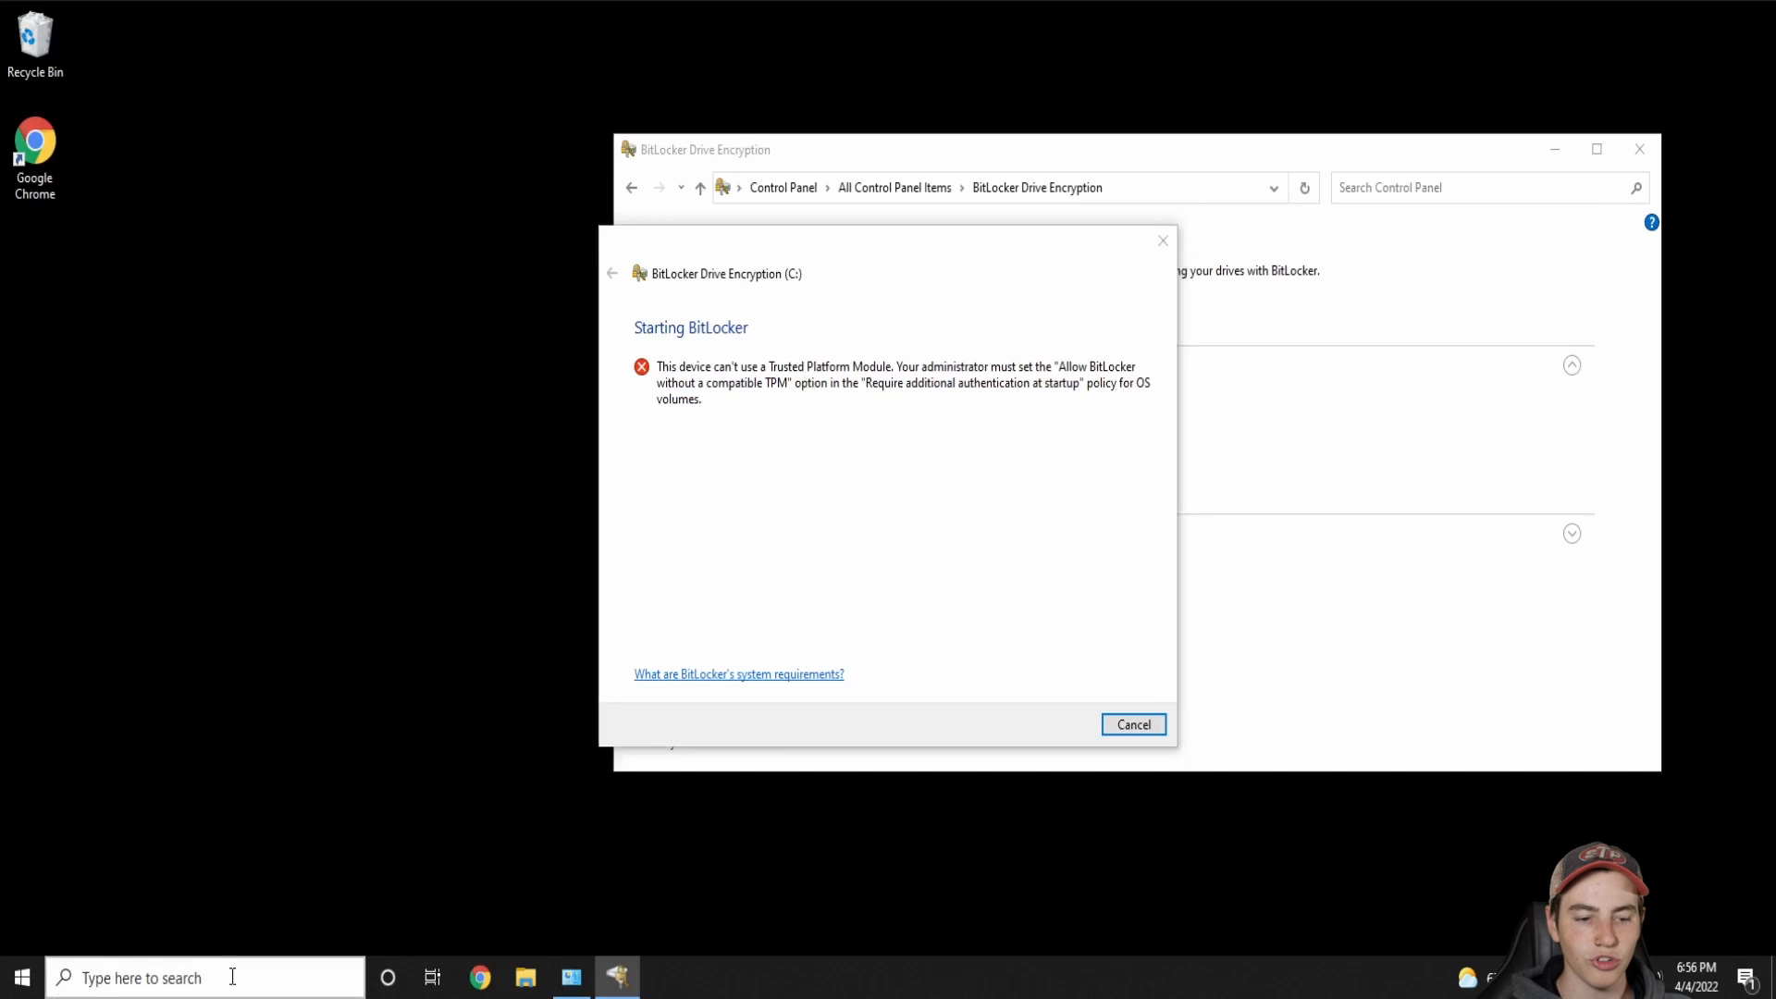
type("gpedit")
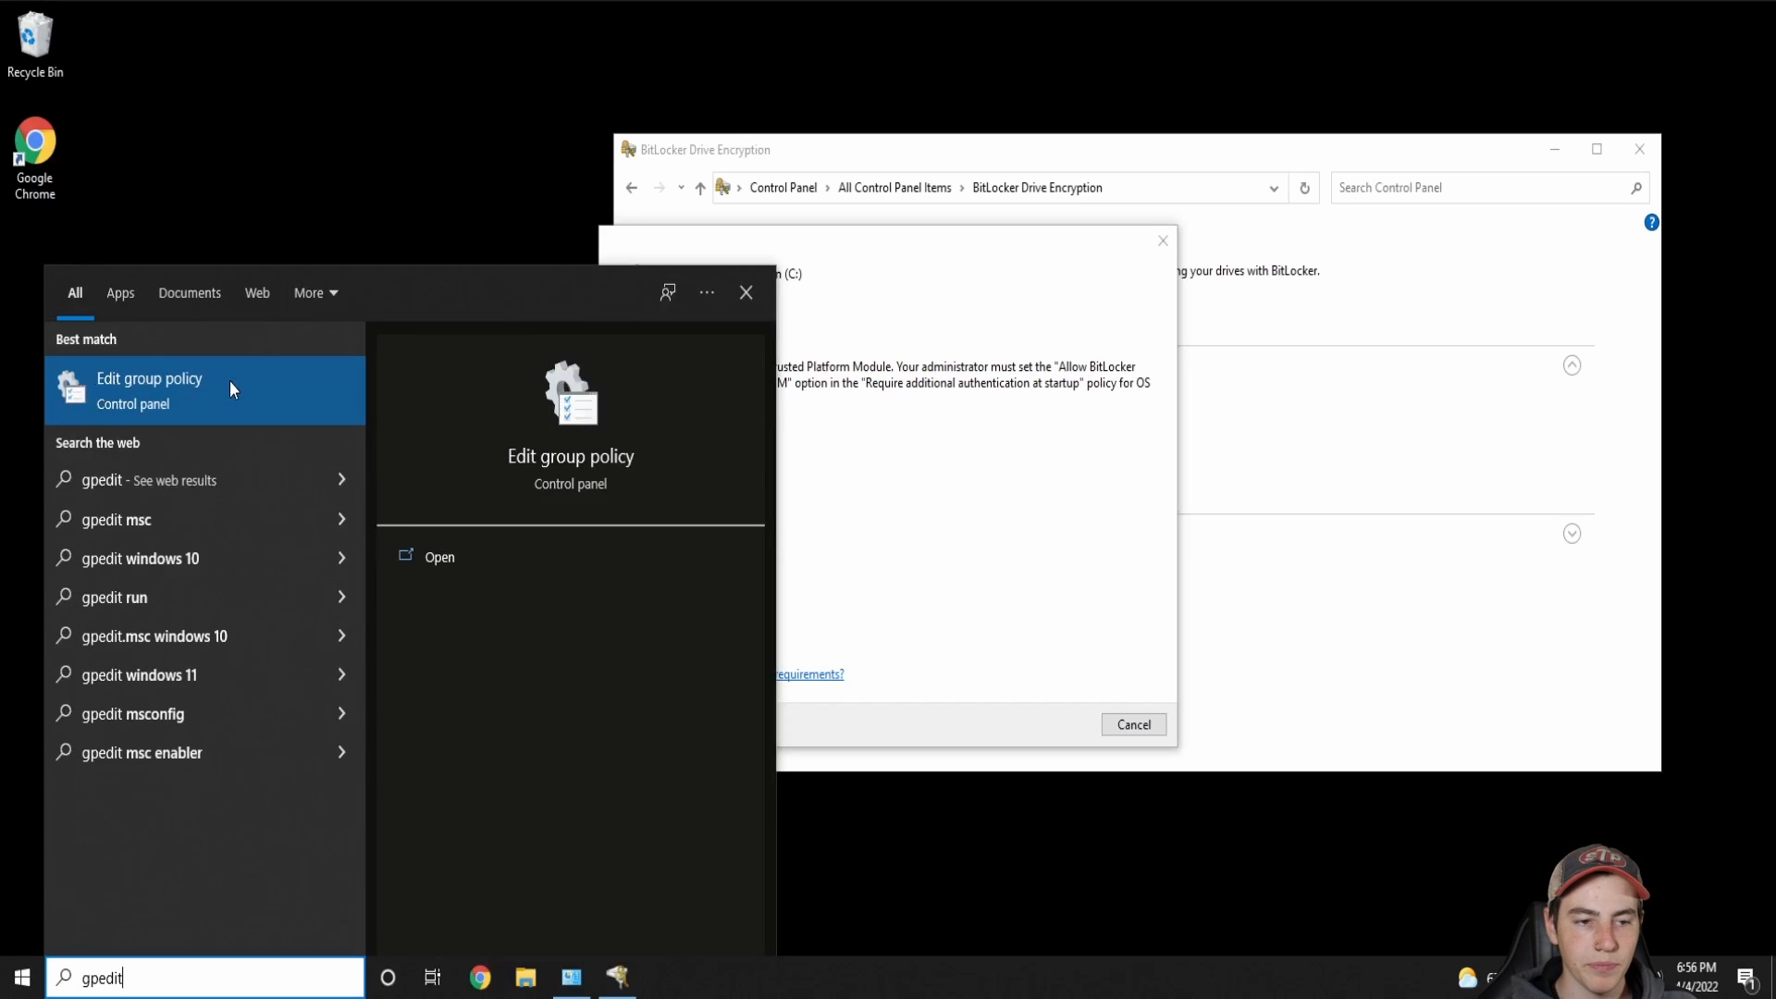
left_click(152, 379)
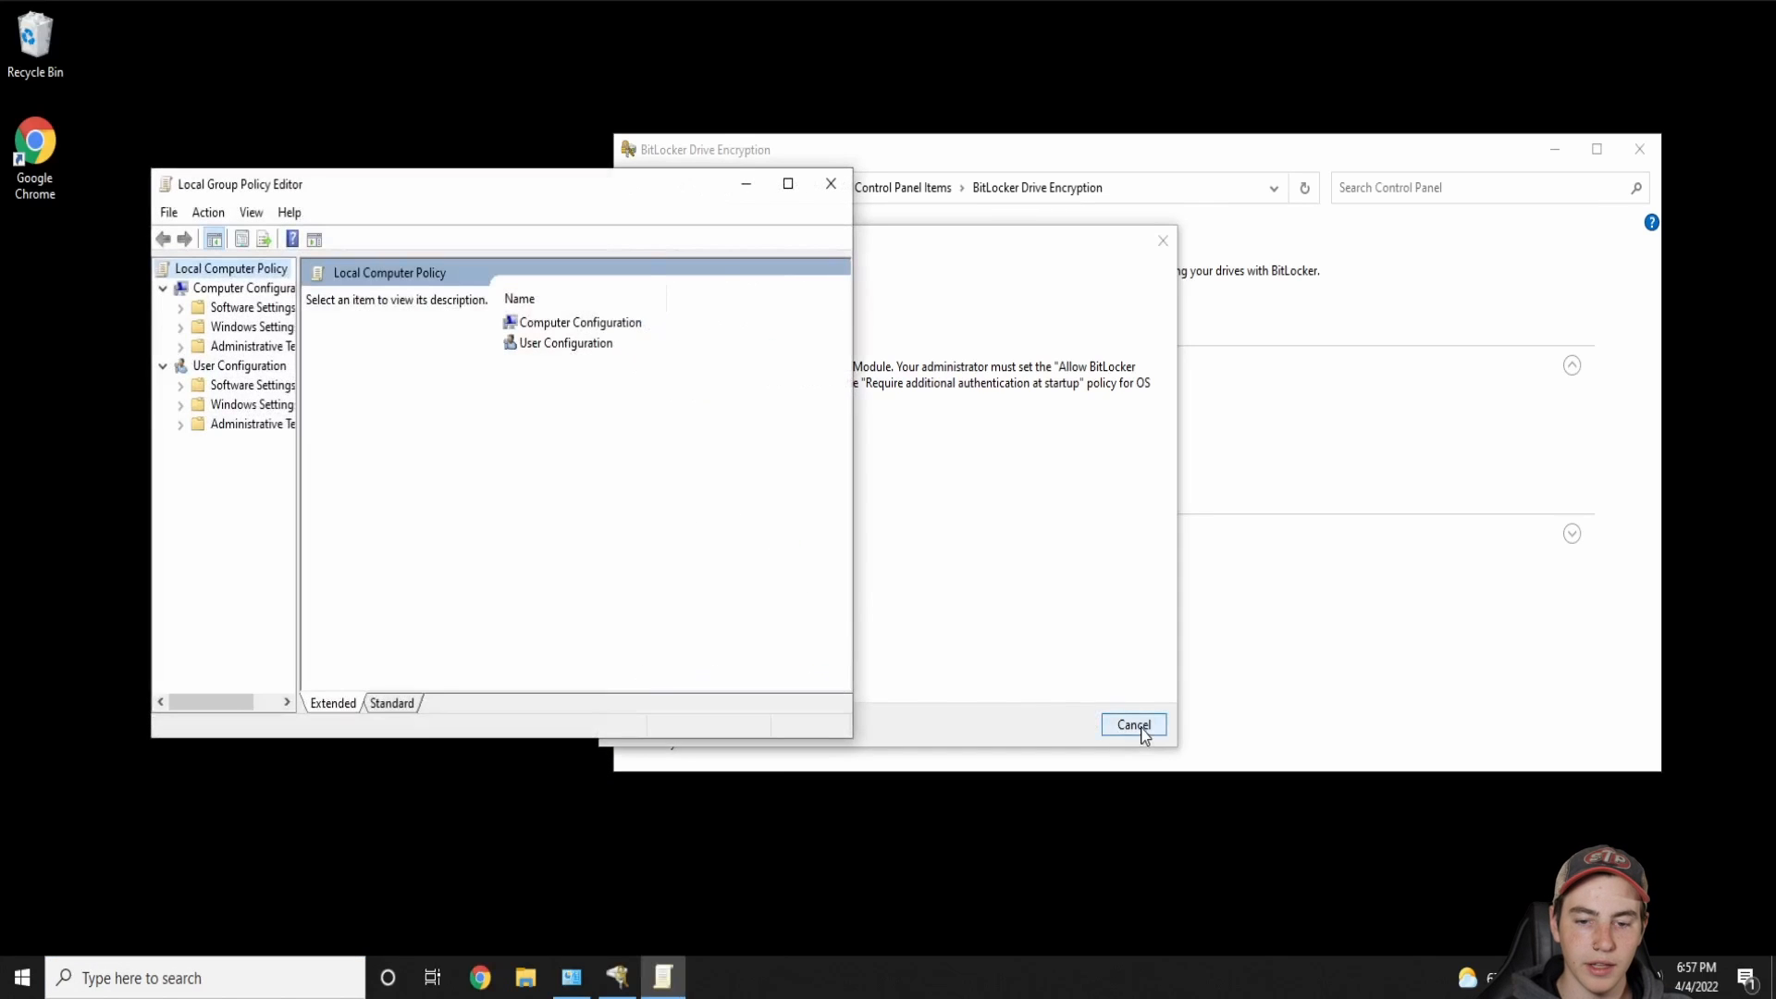
left_click(1134, 724)
left_click_drag(468, 194, 748, 173)
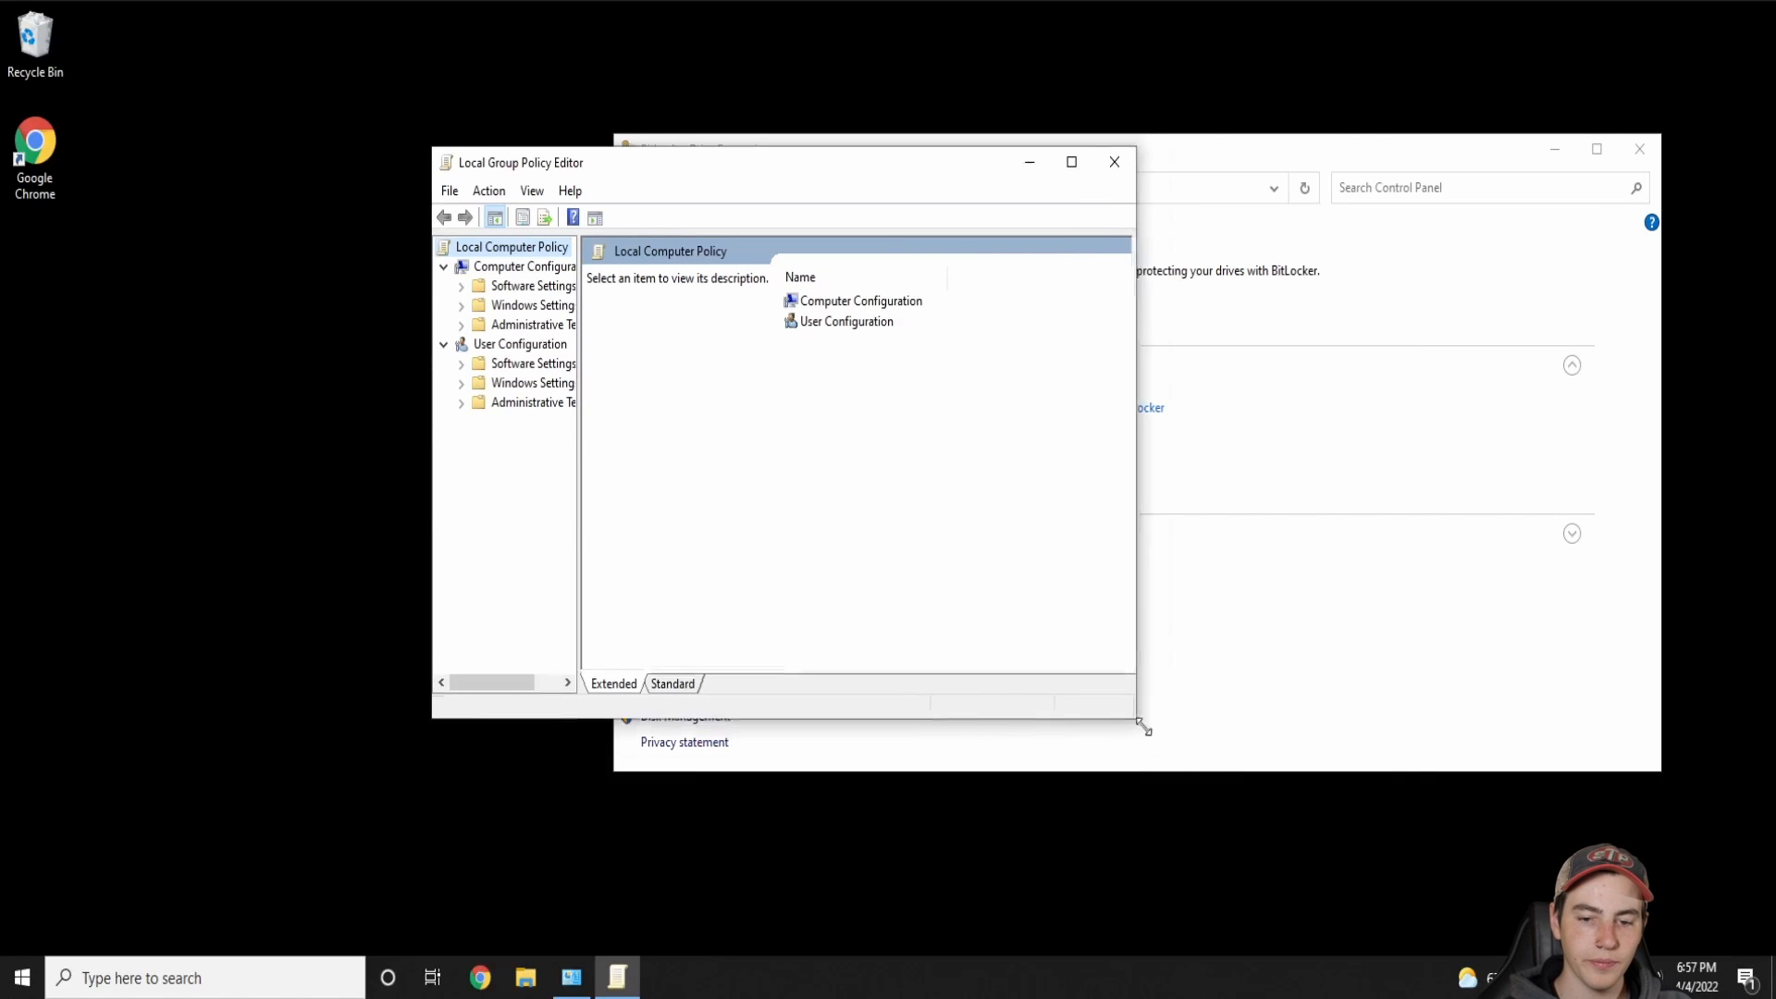
left_click_drag(1134, 716, 1404, 886)
left_click_drag(584, 534, 729, 534)
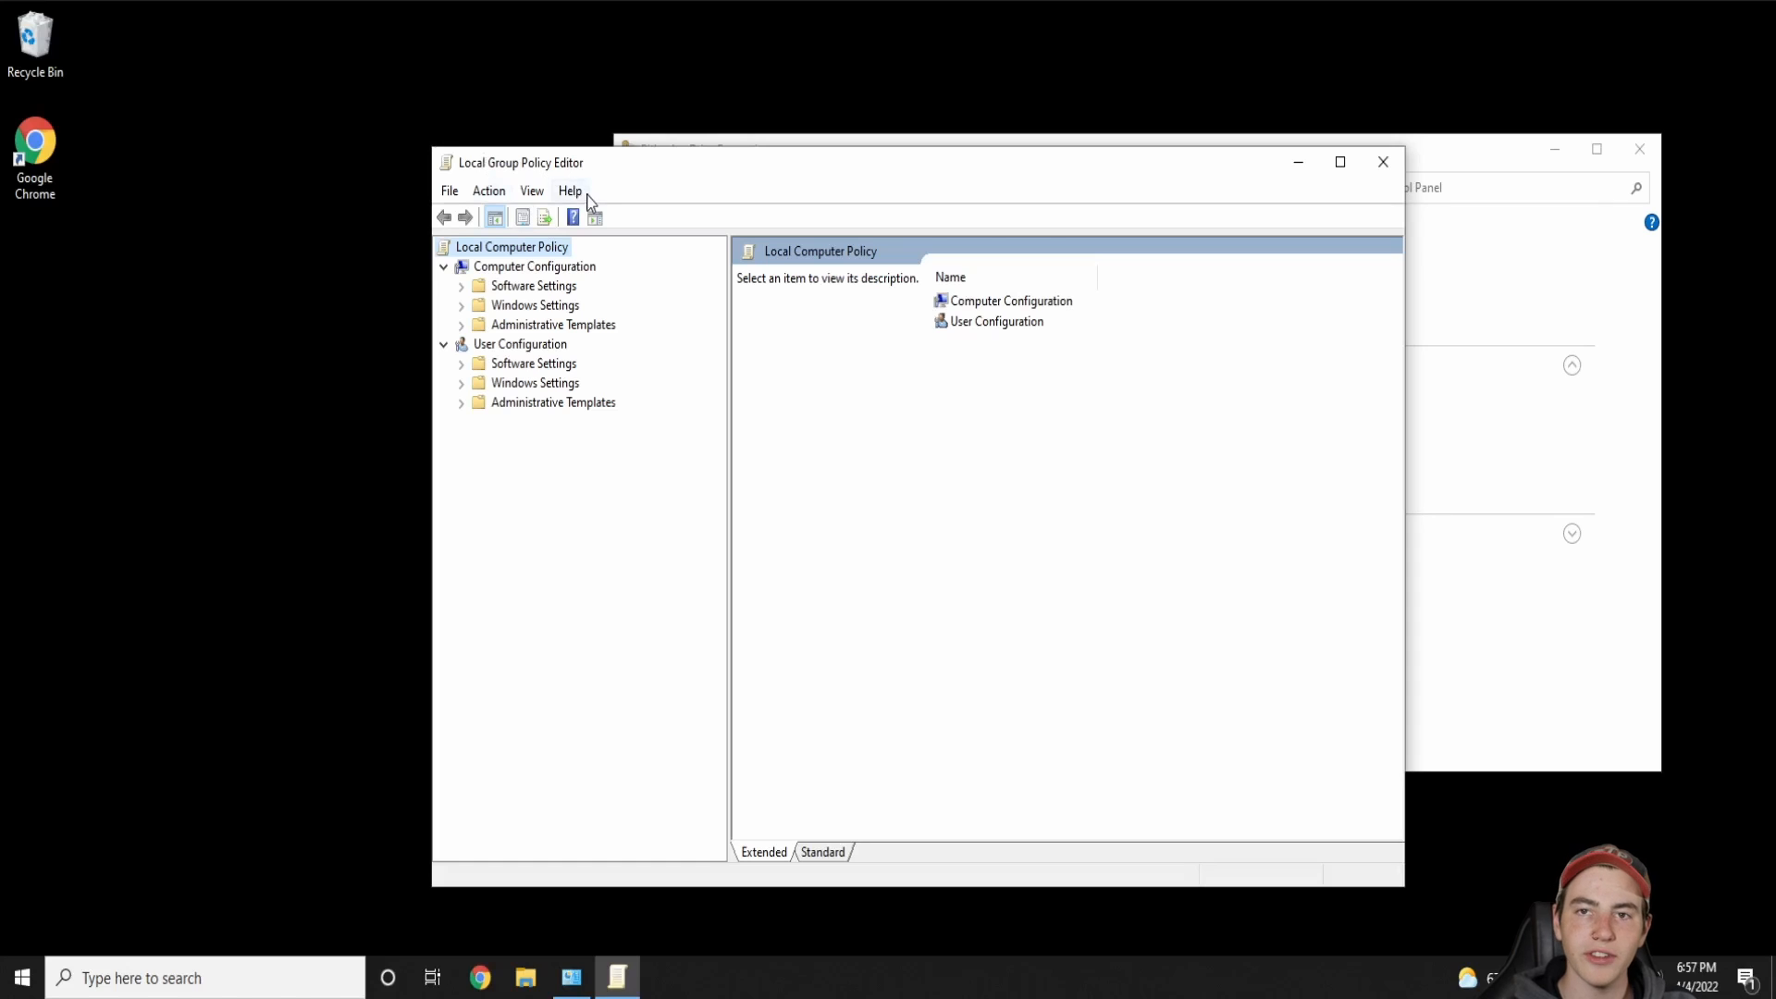
Open the Operating System Drives policies in Computer Configuration > Administrative Templates > Windows Components > BitLocker Drive Encryption
left_click(462, 325)
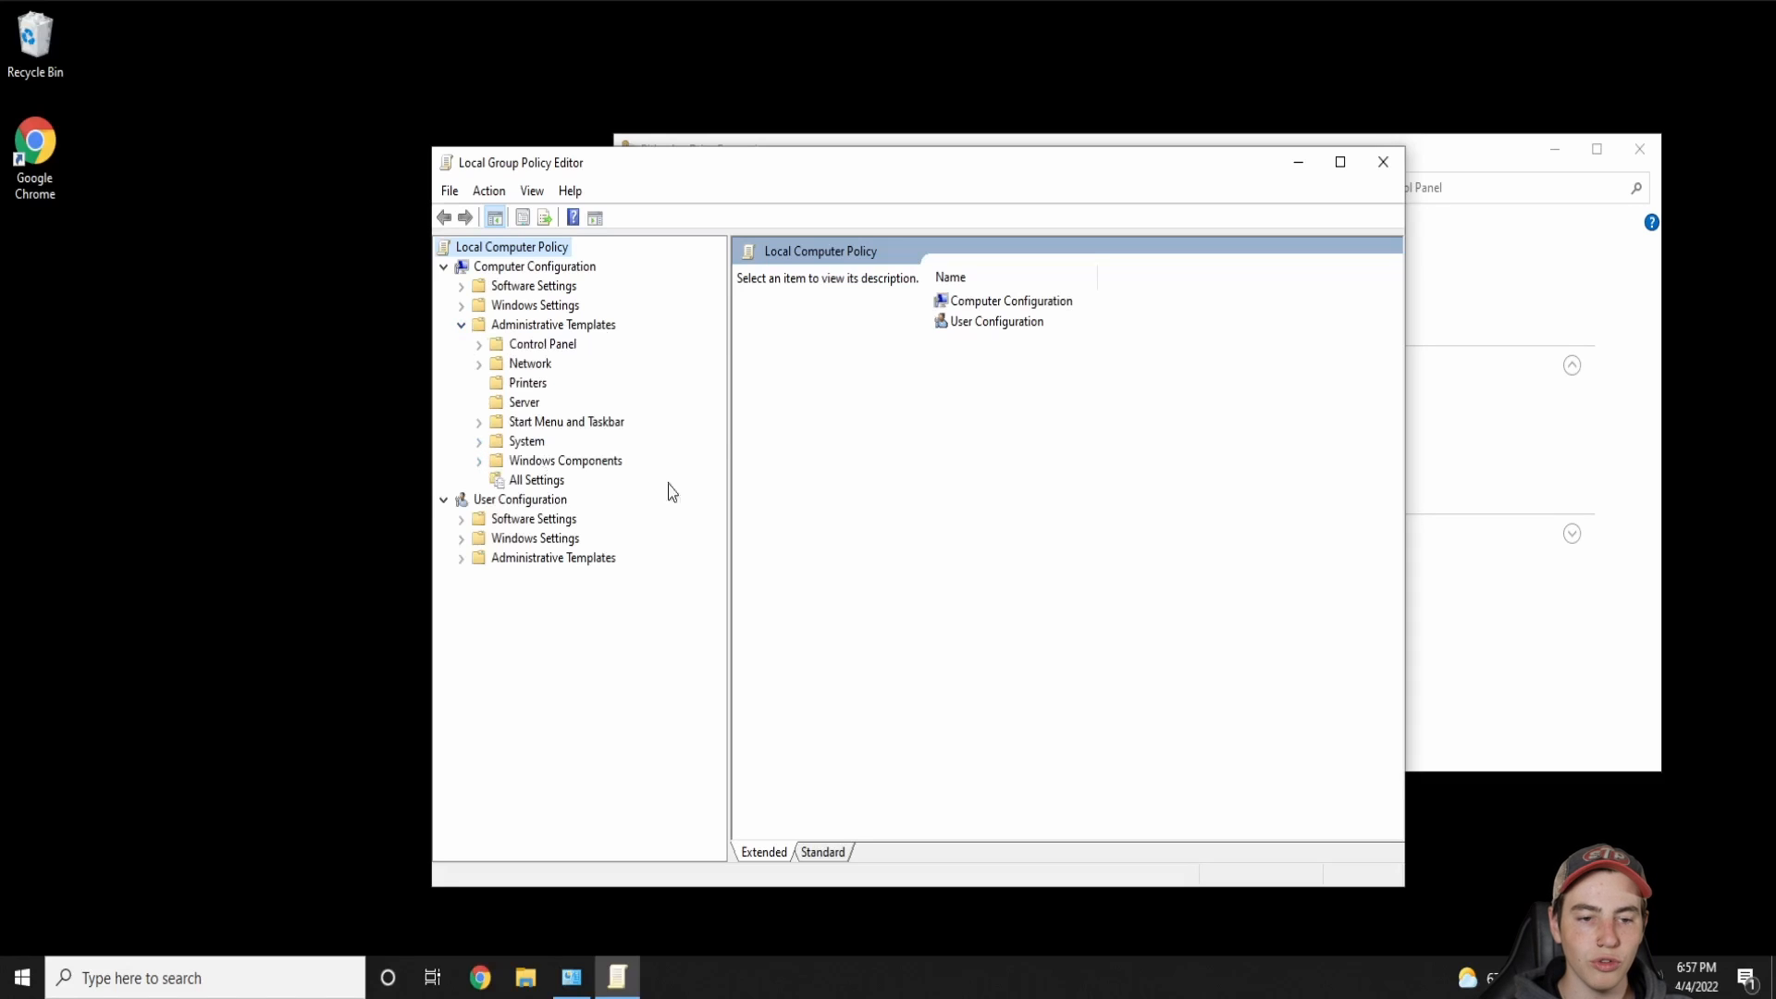
left_click(479, 461)
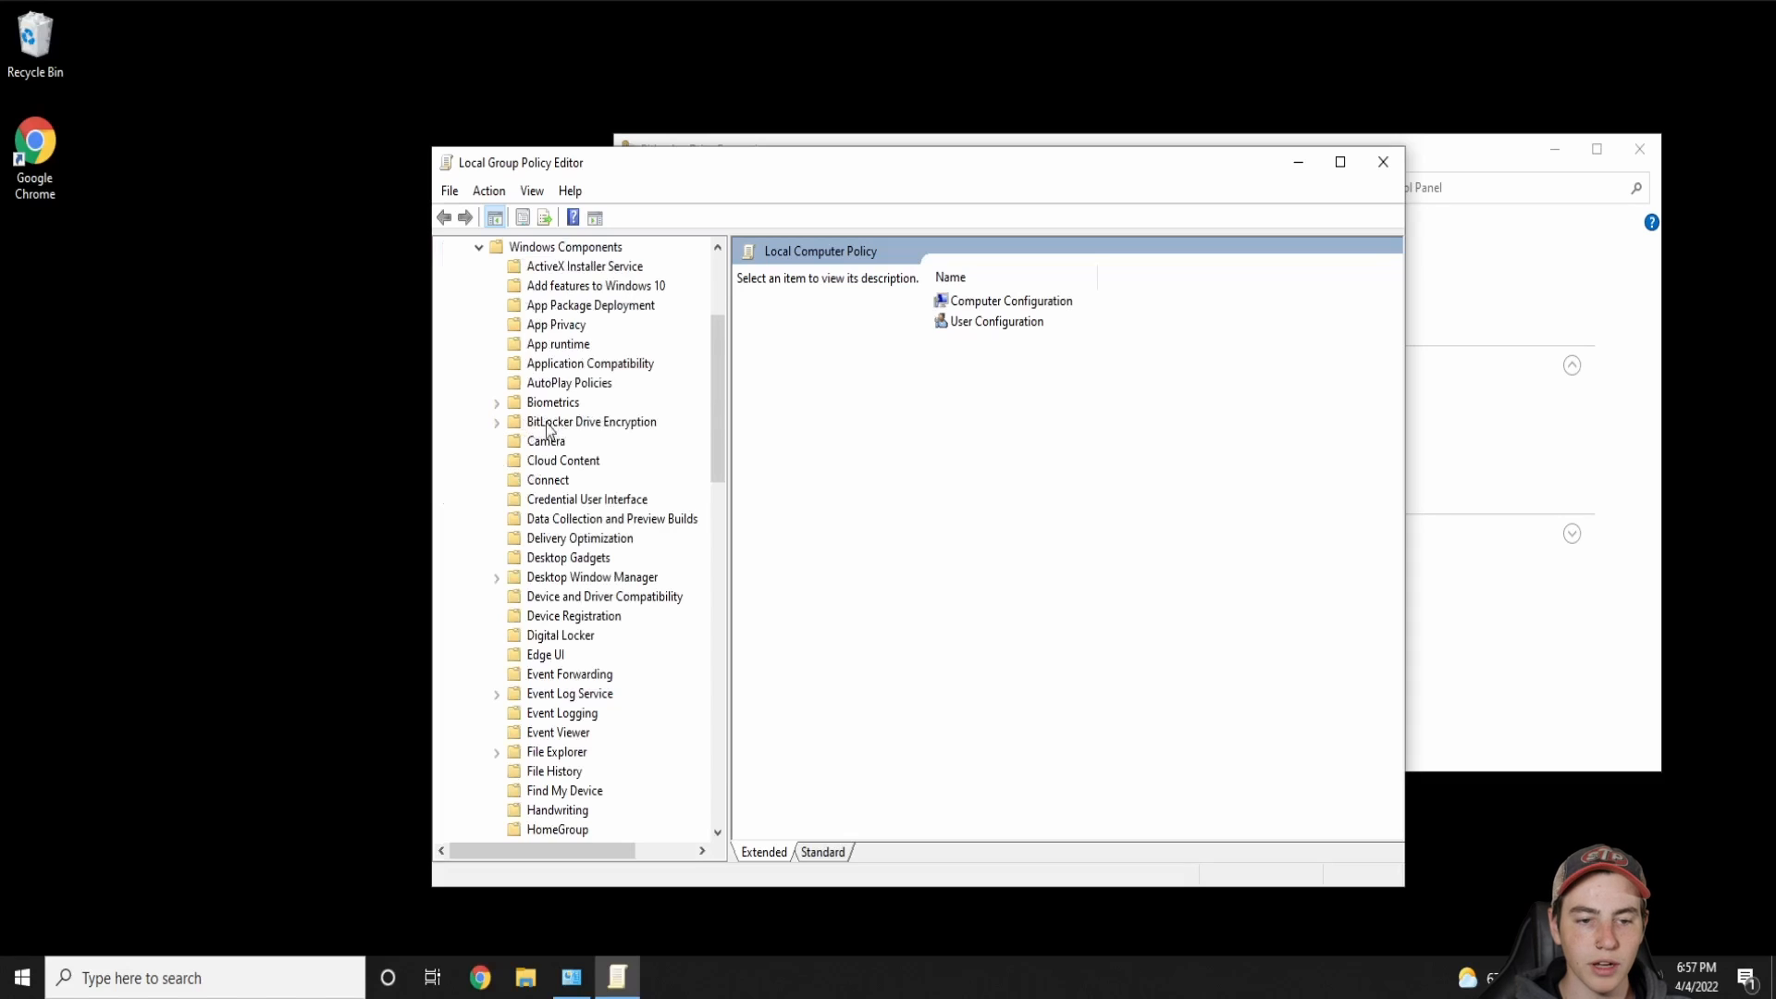
left_click(497, 422)
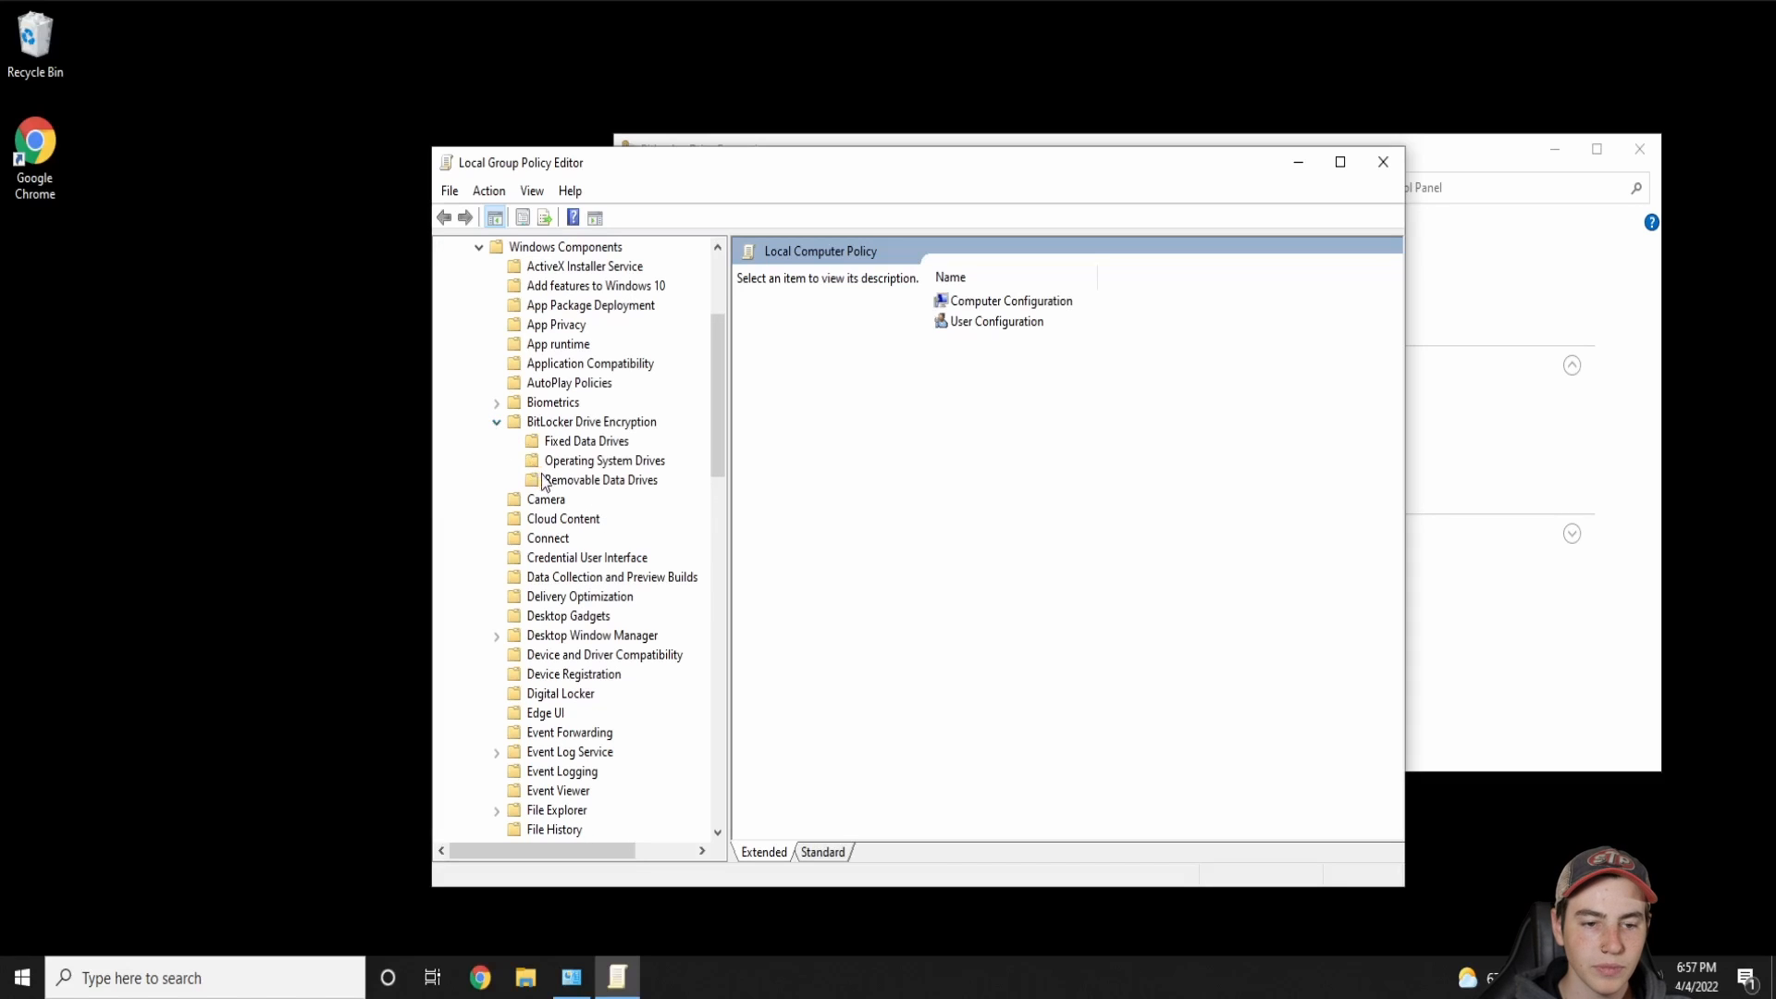
left_click(575, 461)
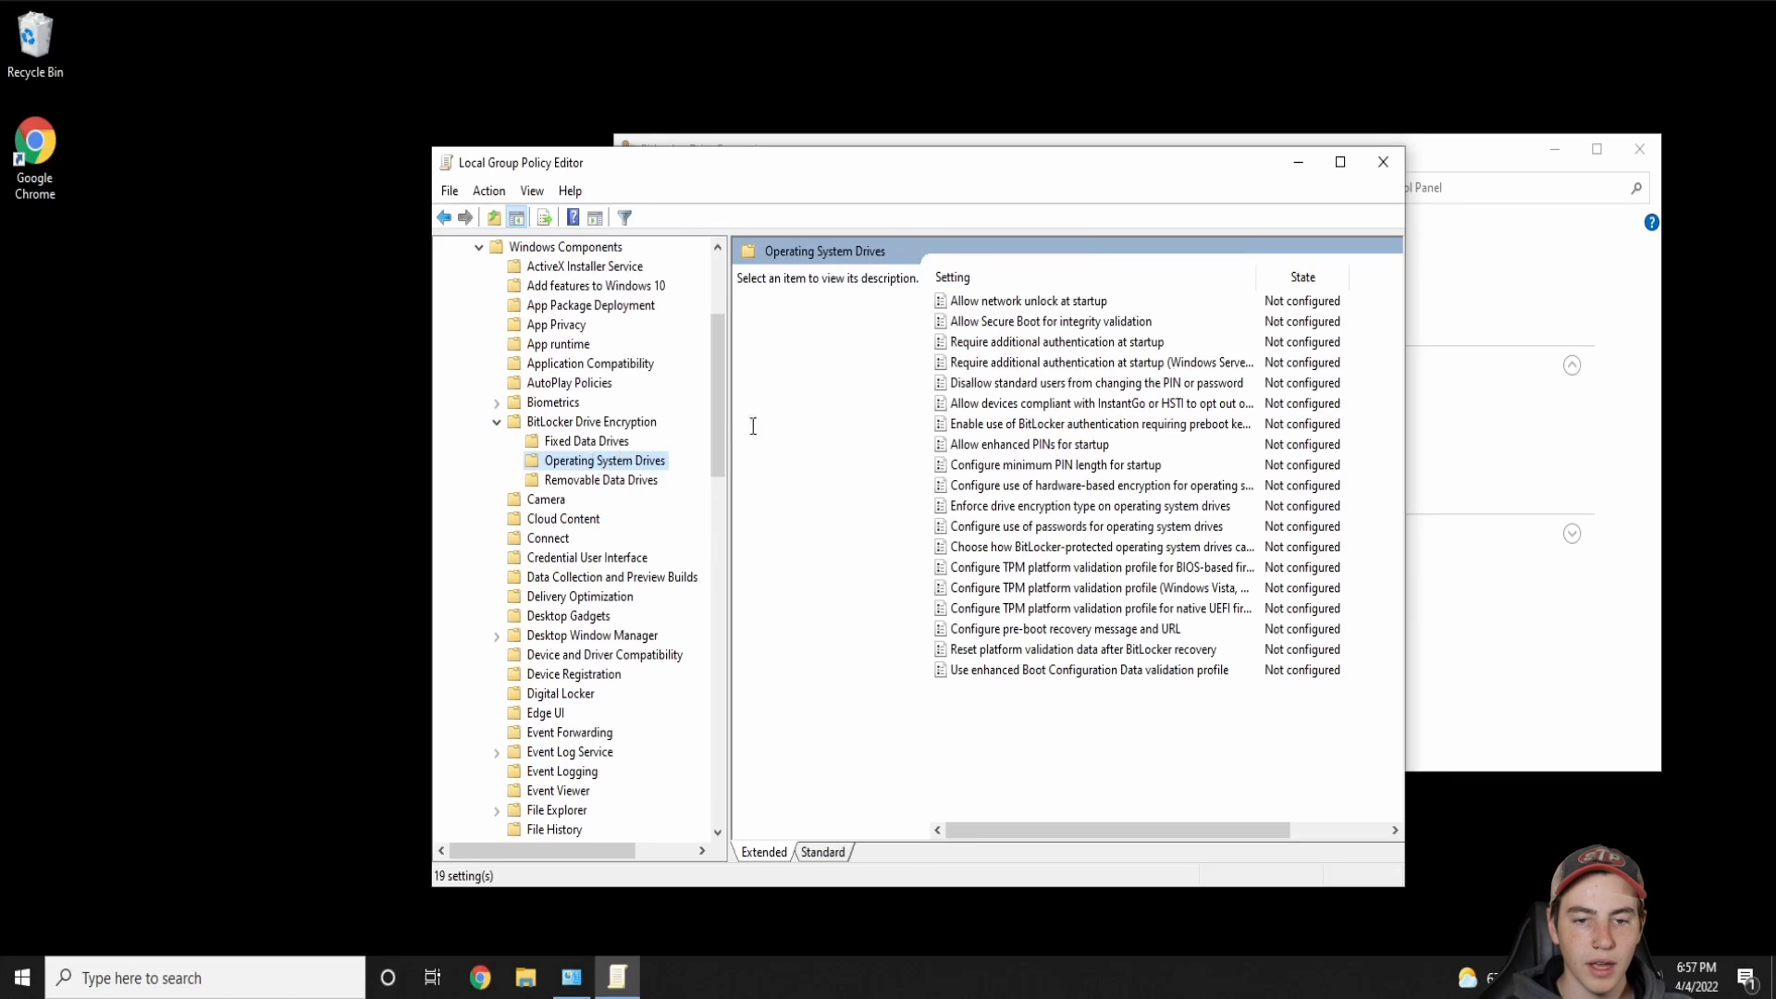
Enable "Require additional authentication at startup" with "Allow BitLocker without a compatible TPM" checked, save it and close the policy editor
left_click(1006, 343)
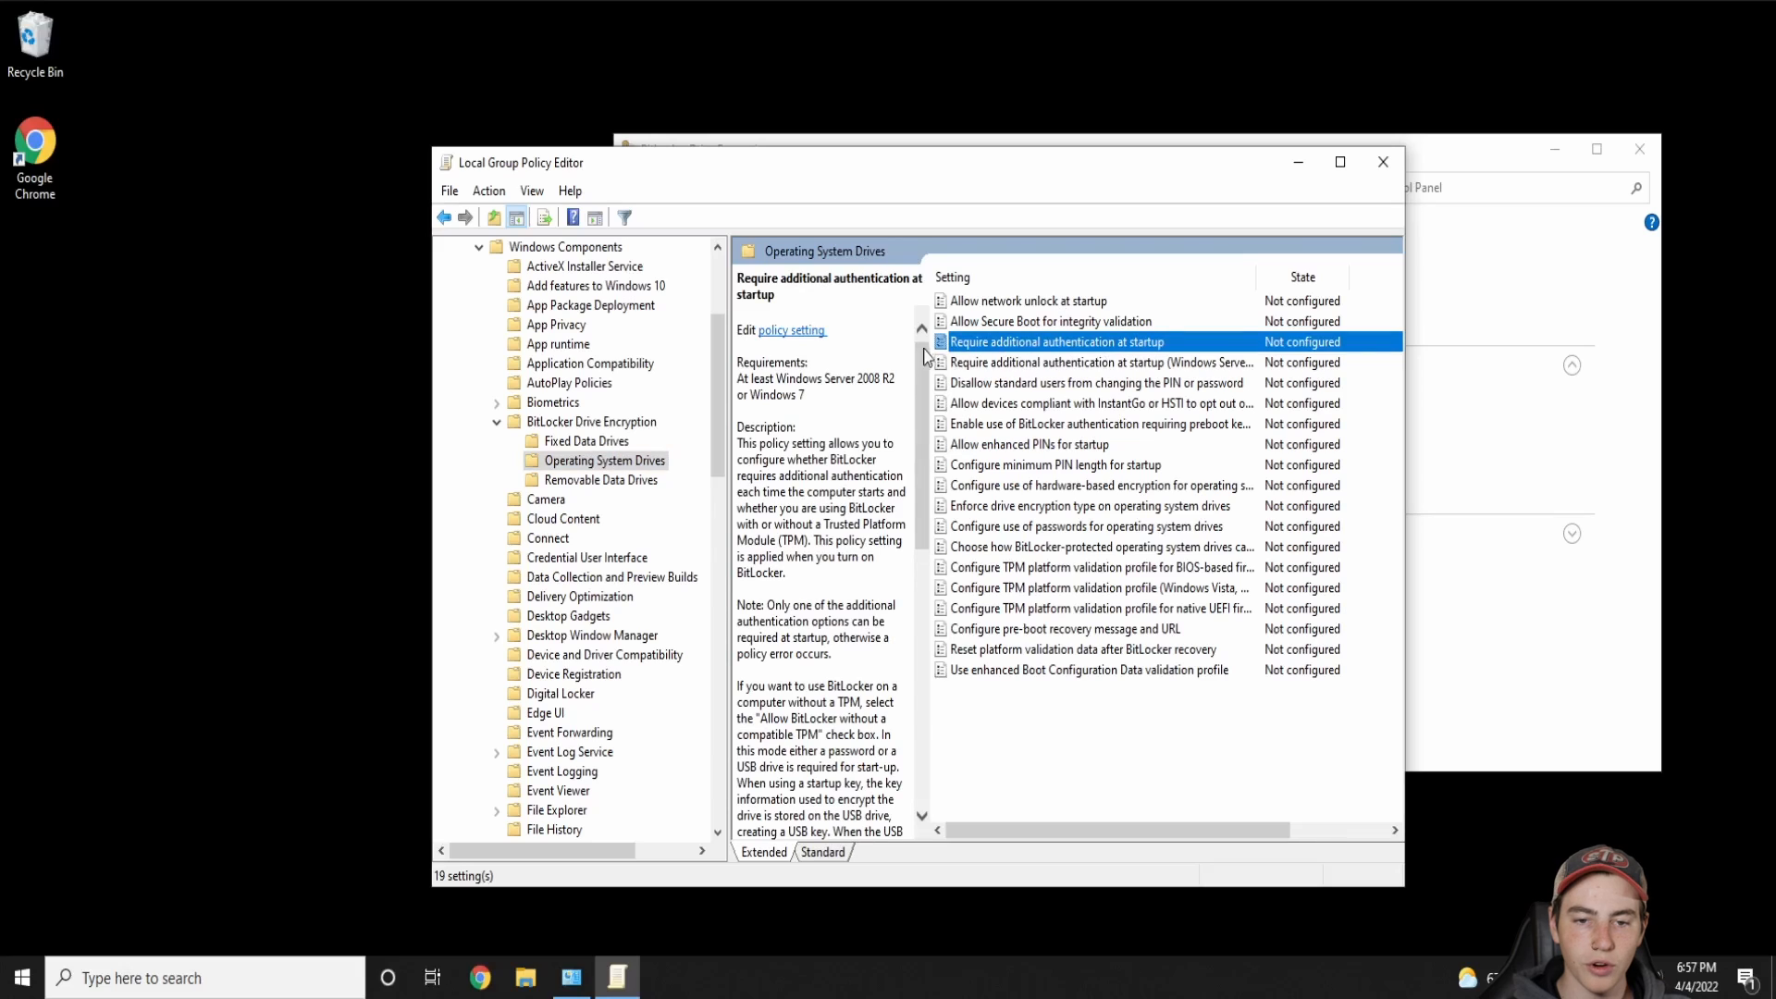
double_click(999, 351)
left_click_drag(308, 67, 983, 192)
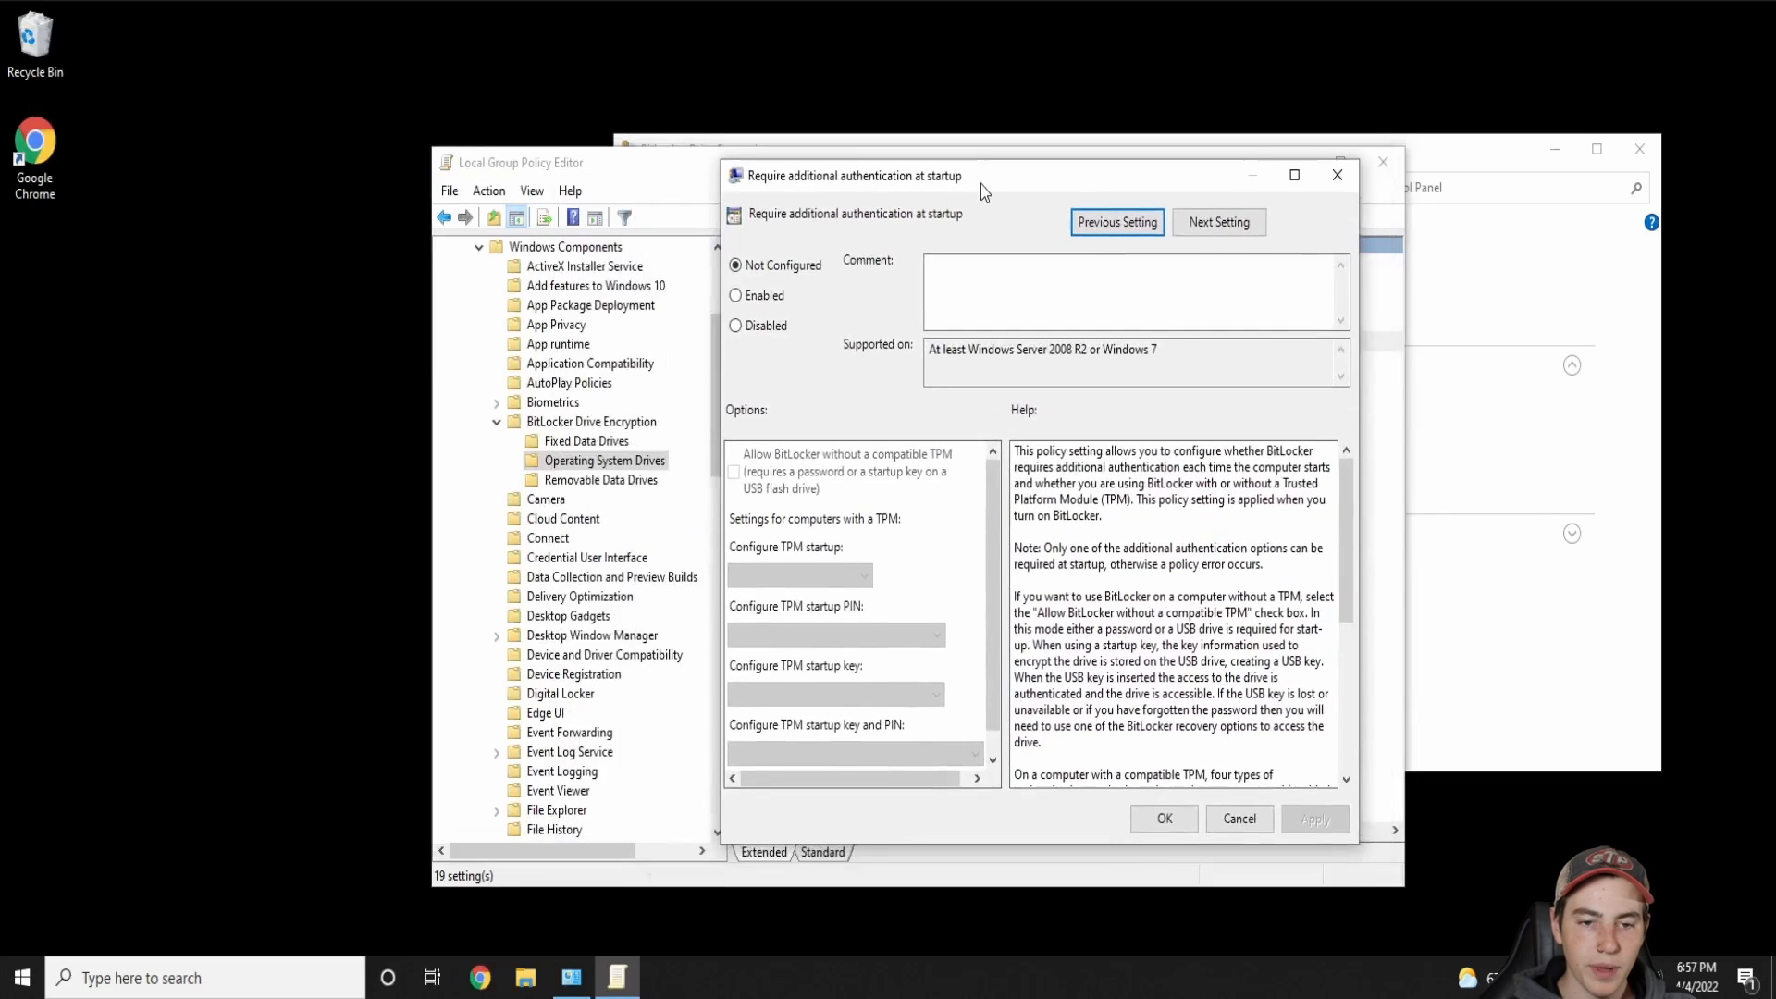
left_click(734, 296)
left_click(734, 472)
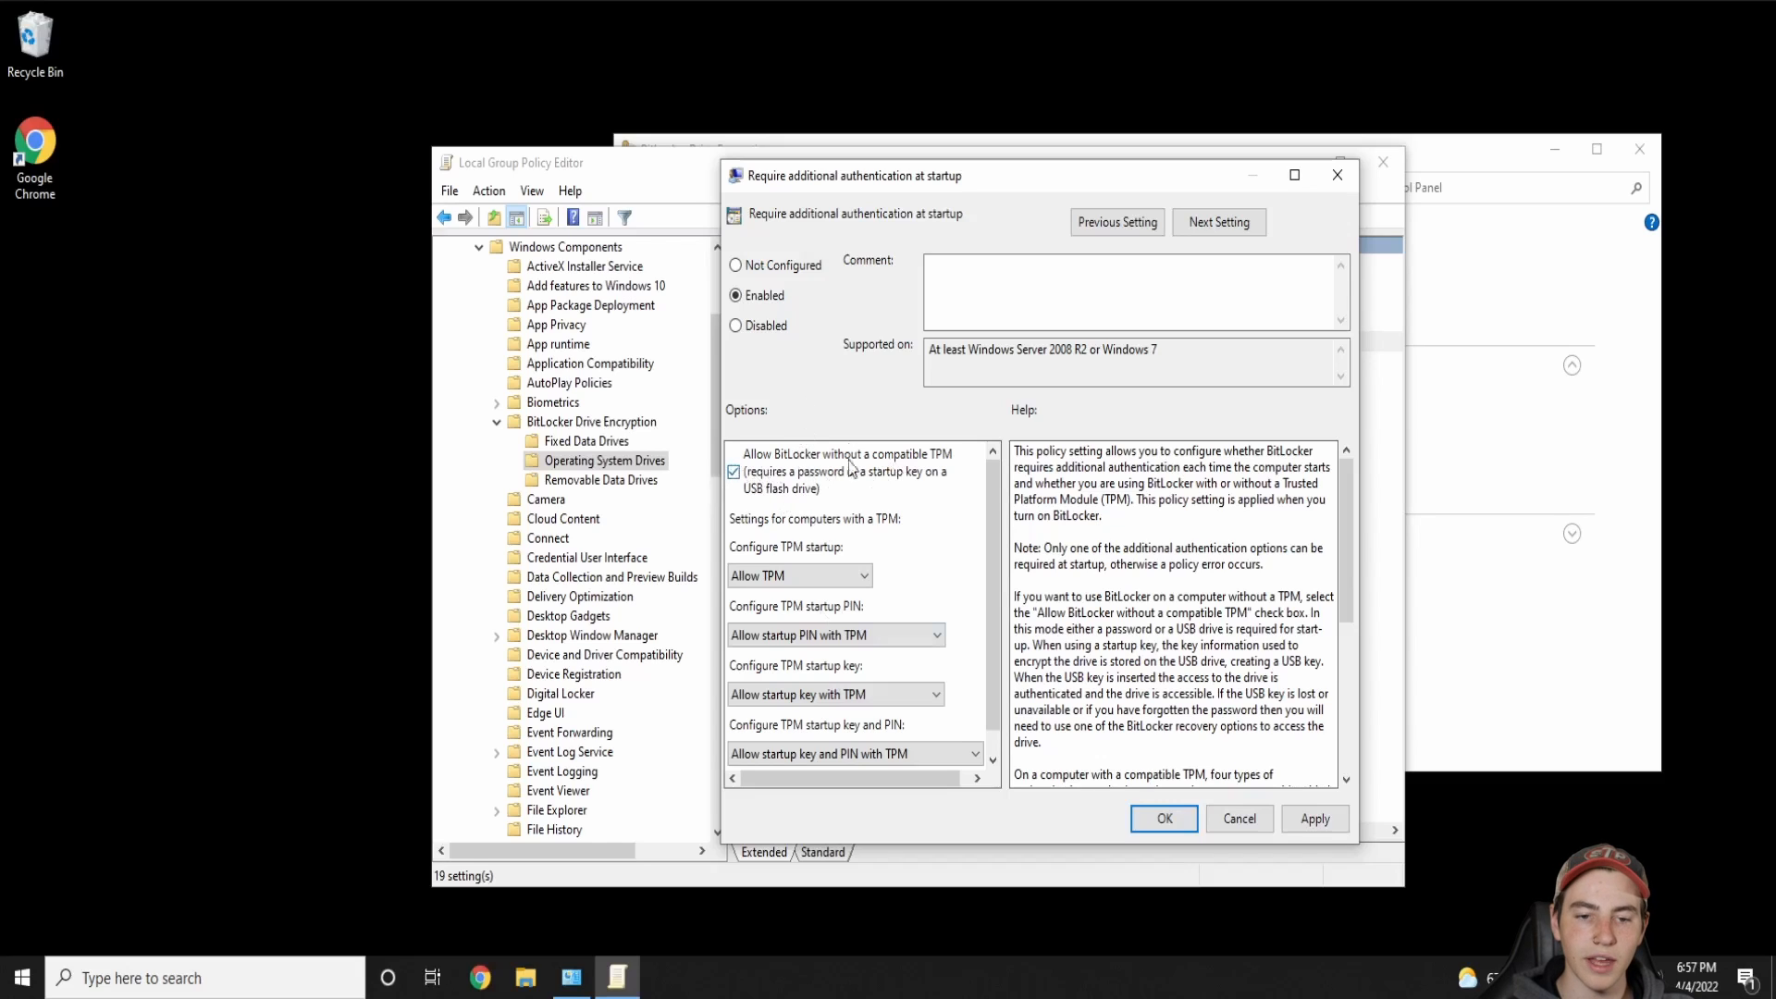
scroll(910, 628, "down", 2)
scroll(910, 628, "up", 2)
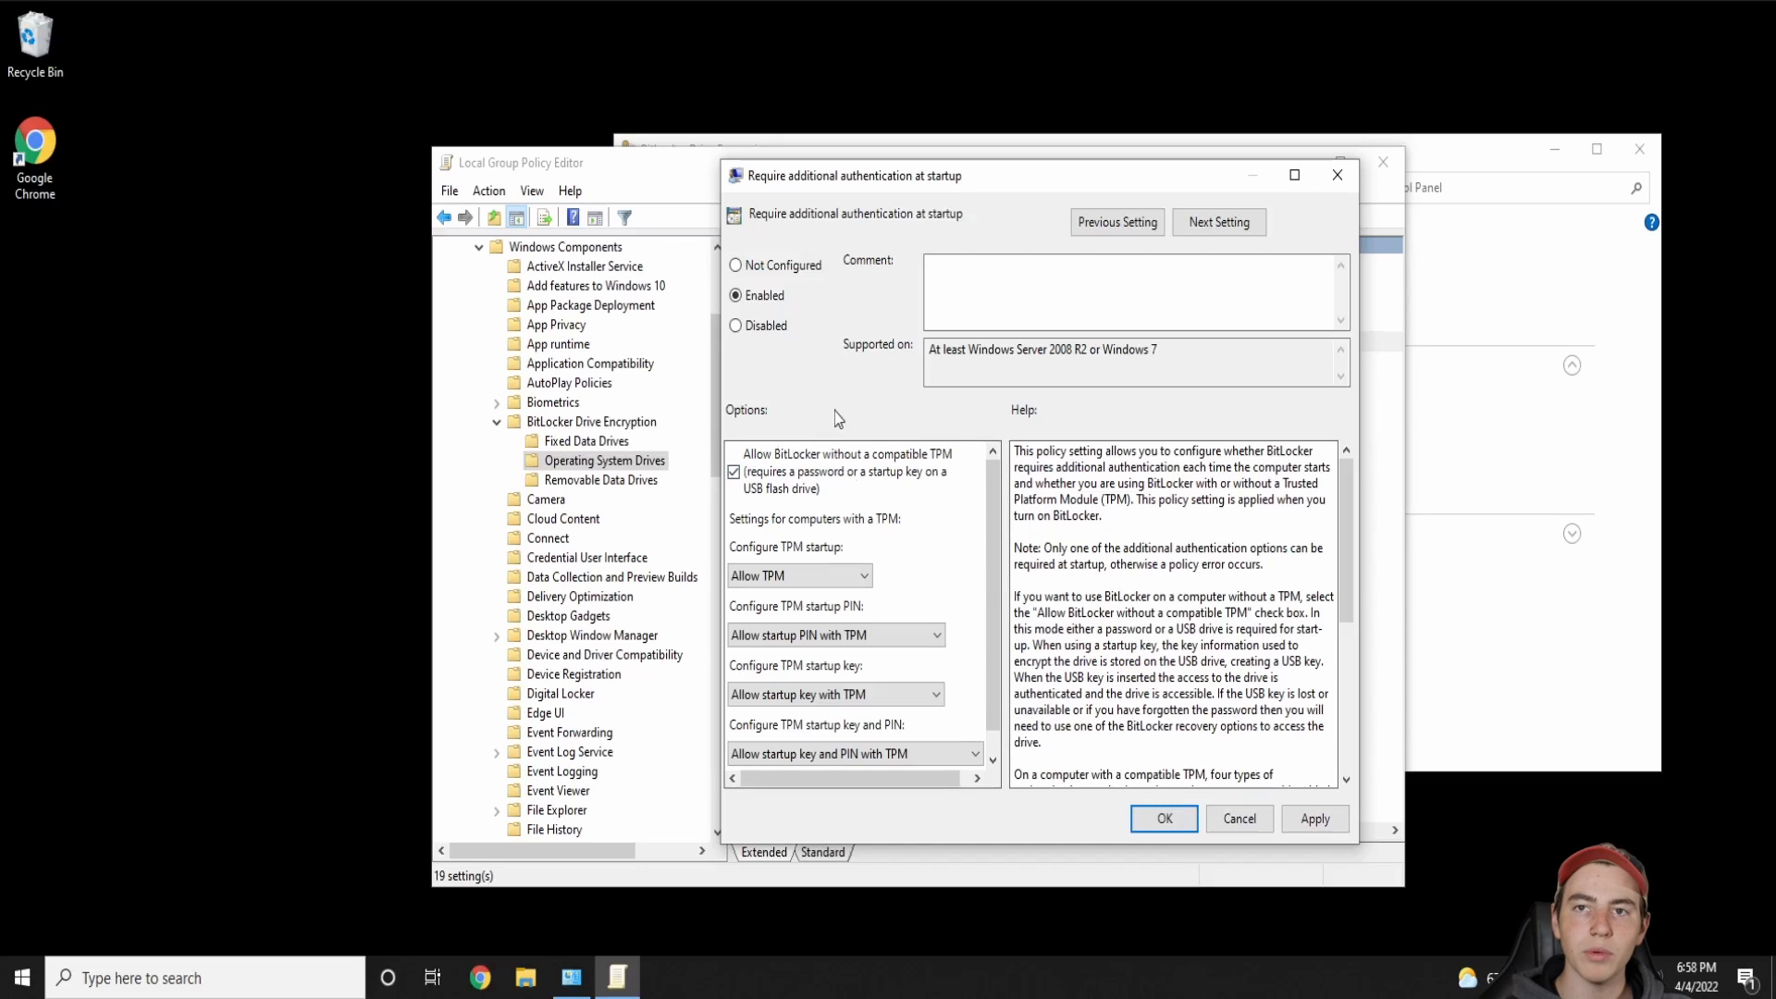
left_click(1163, 818)
left_click(1383, 162)
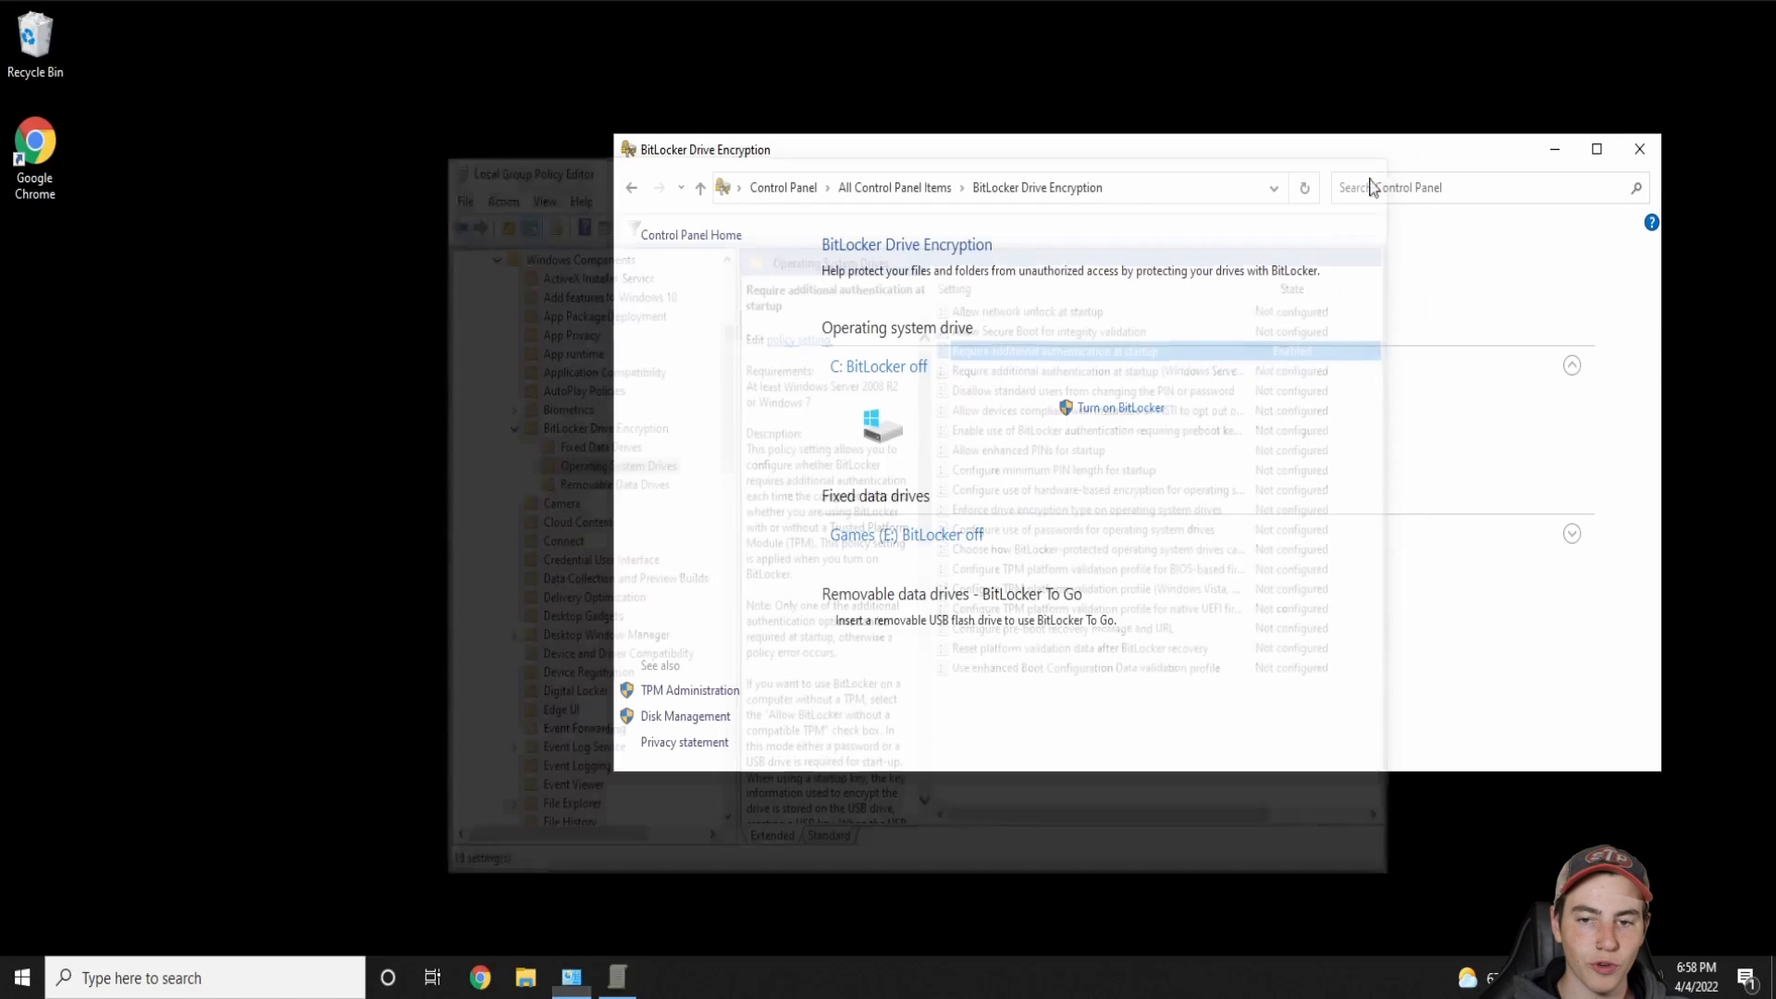
Turn on BitLocker for drive C:, expand the preparation details and continue the setup through preparing the drive
left_click(1108, 415)
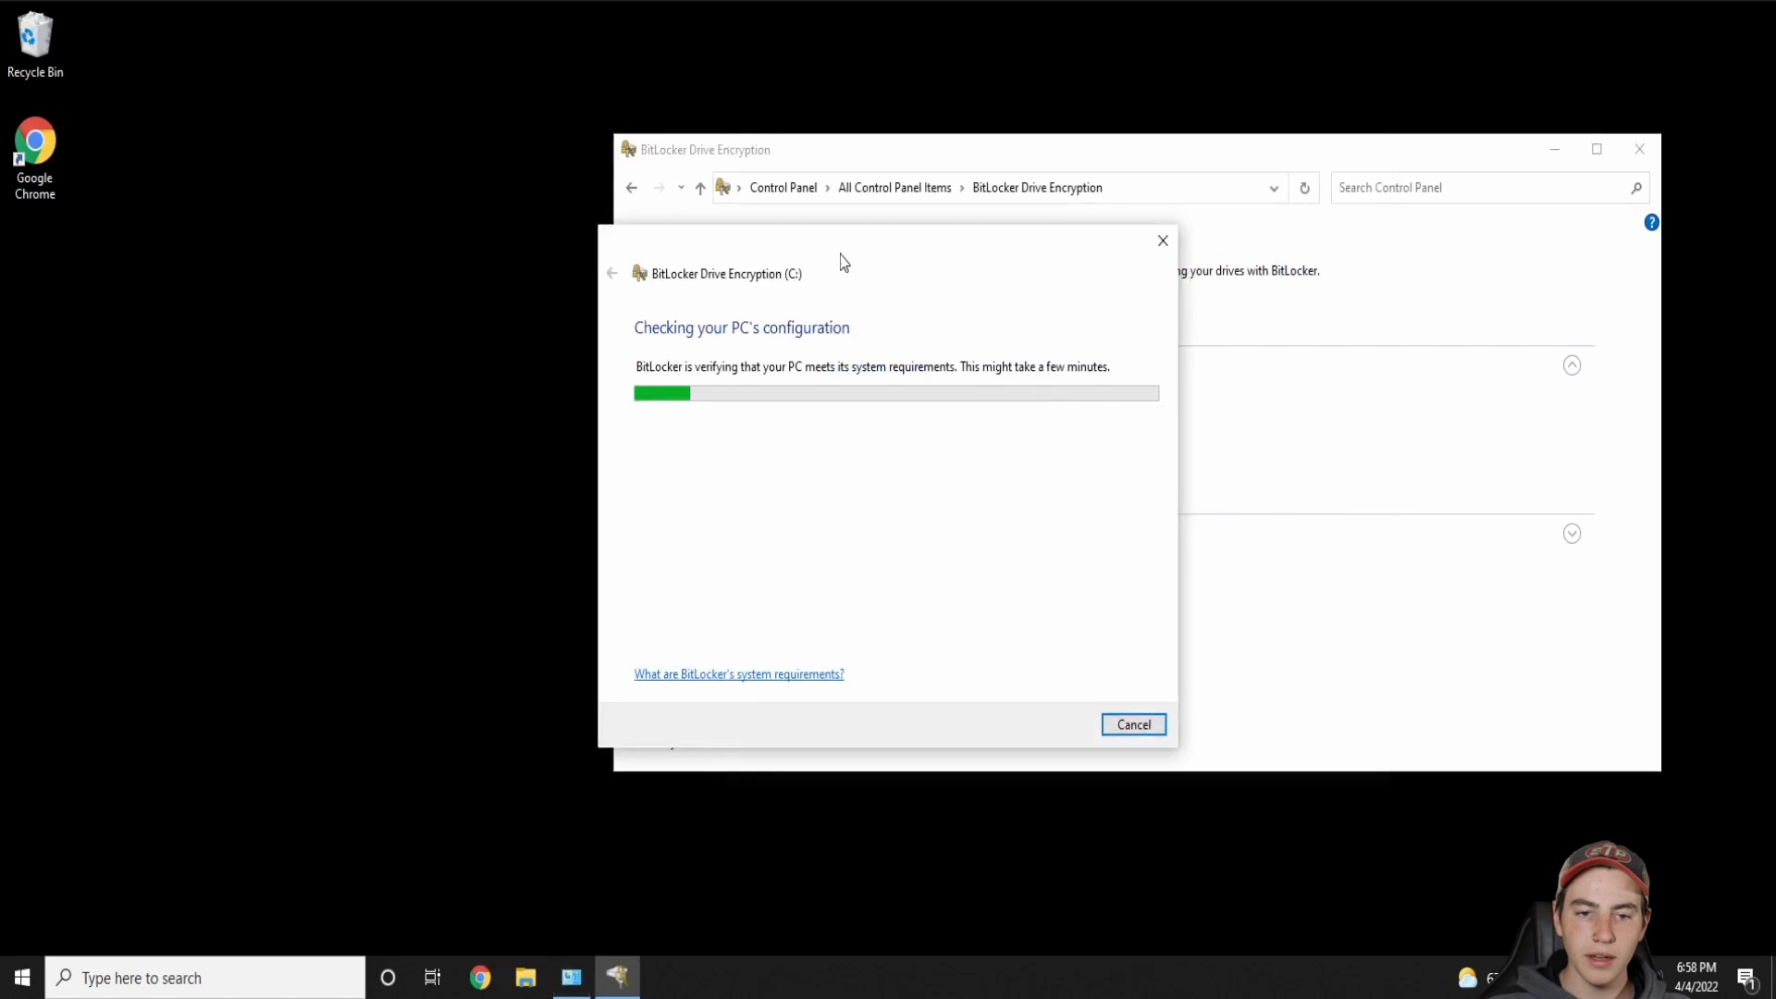
left_click_drag(1084, 230, 1149, 216)
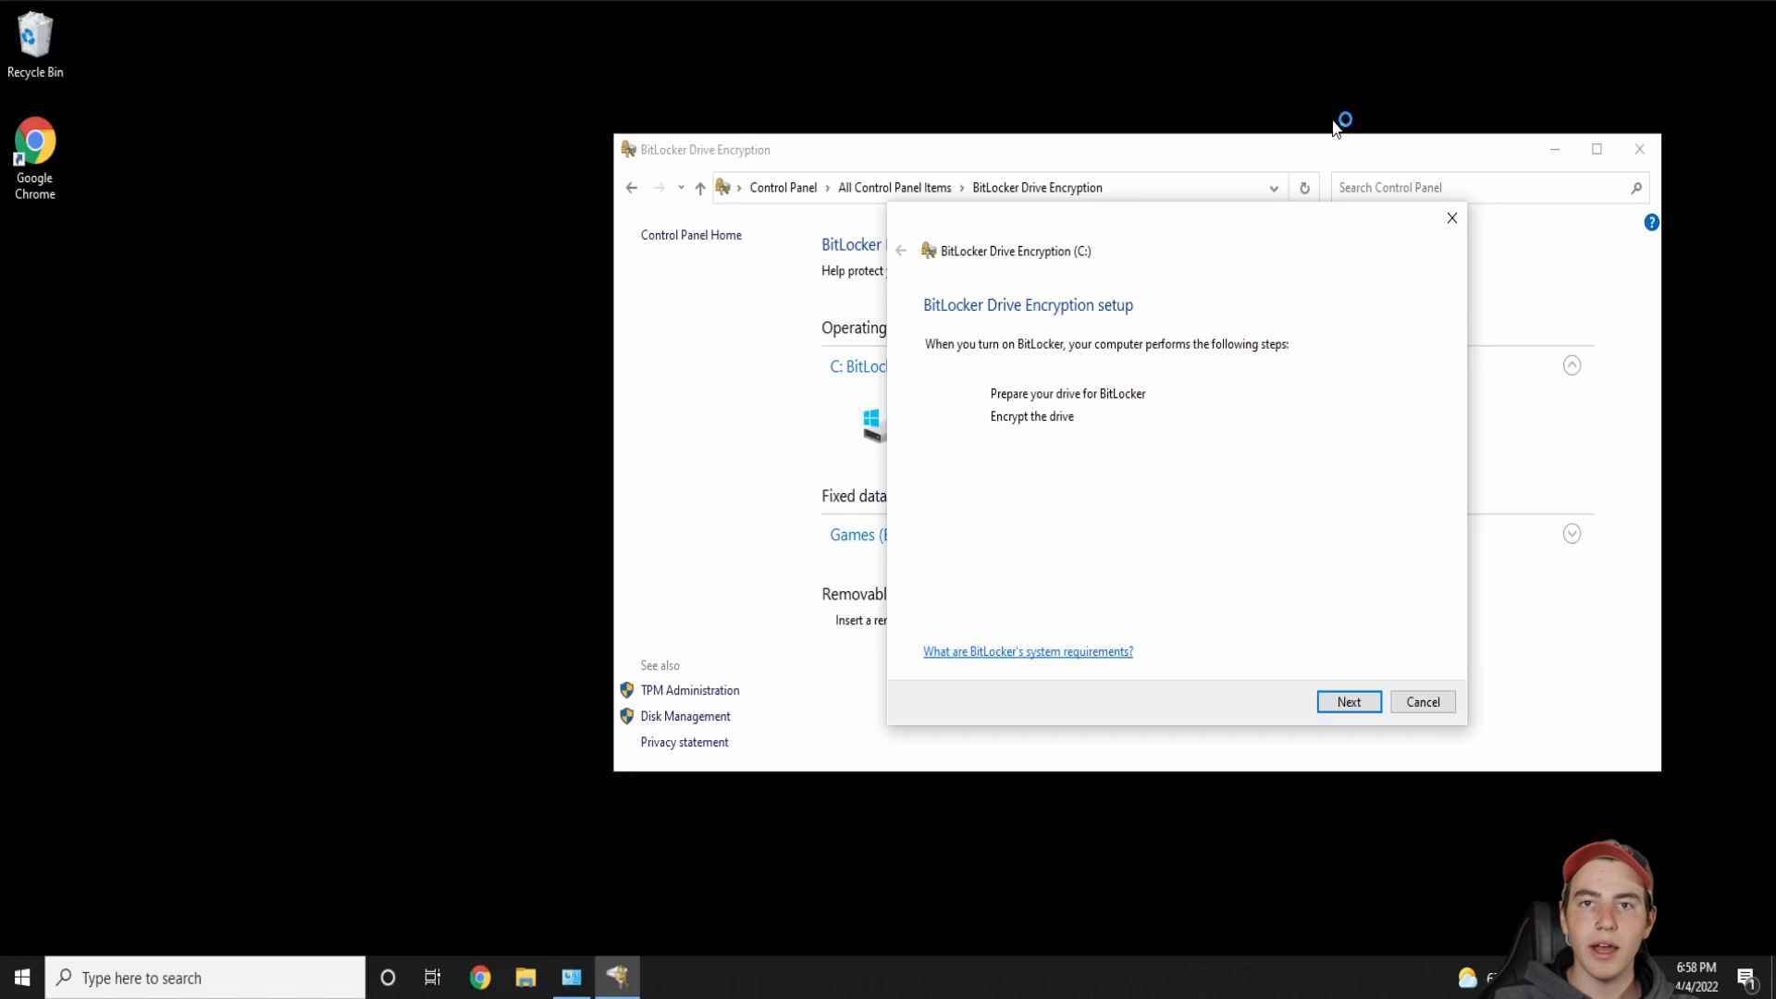
left_click_drag(1221, 222, 1334, 151)
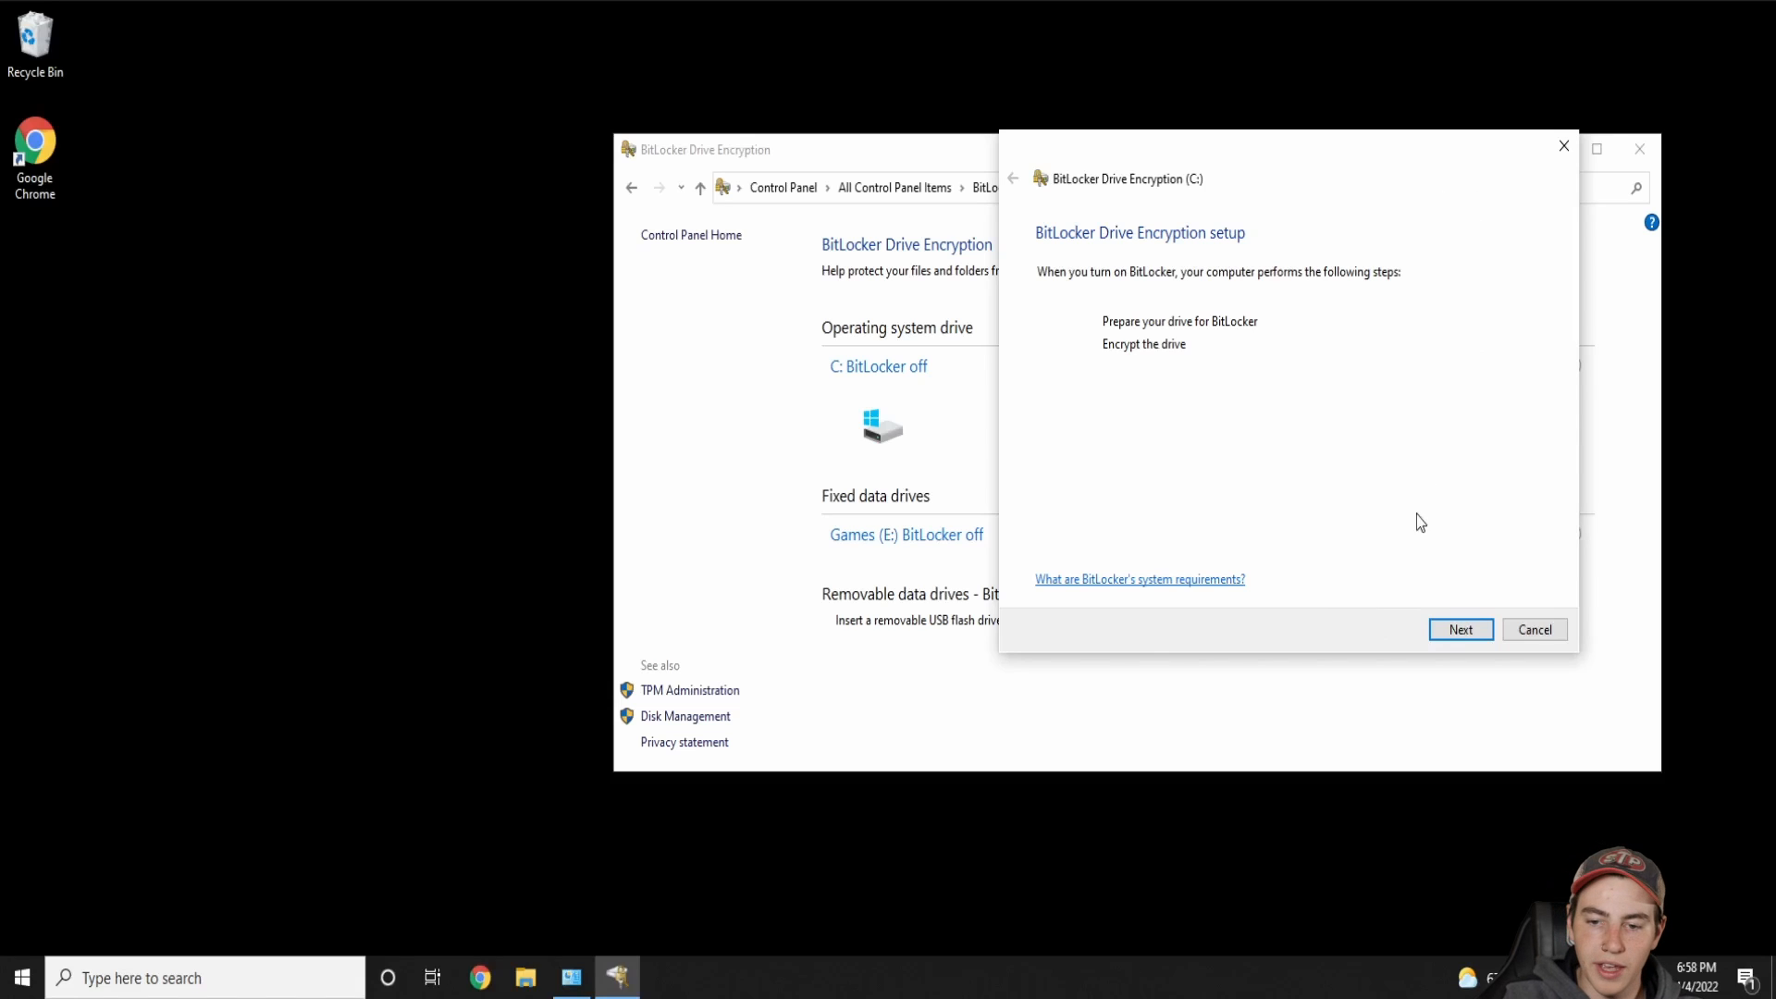
left_click(1448, 630)
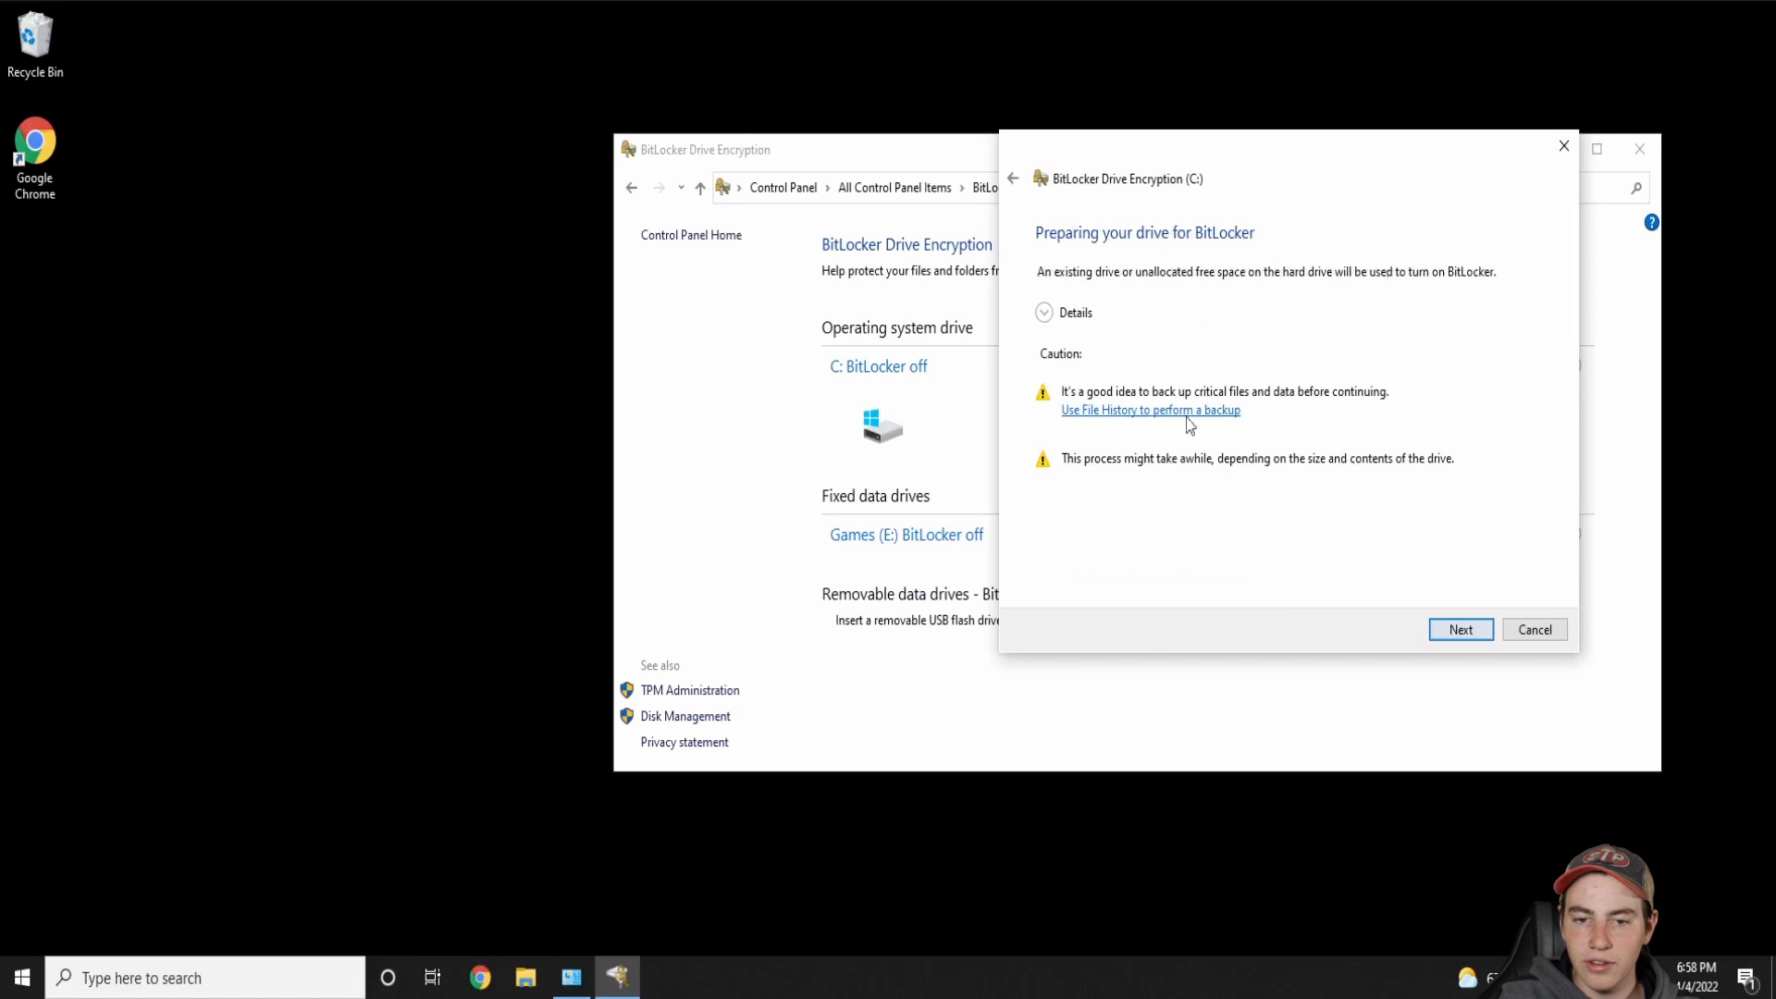
left_click(1044, 313)
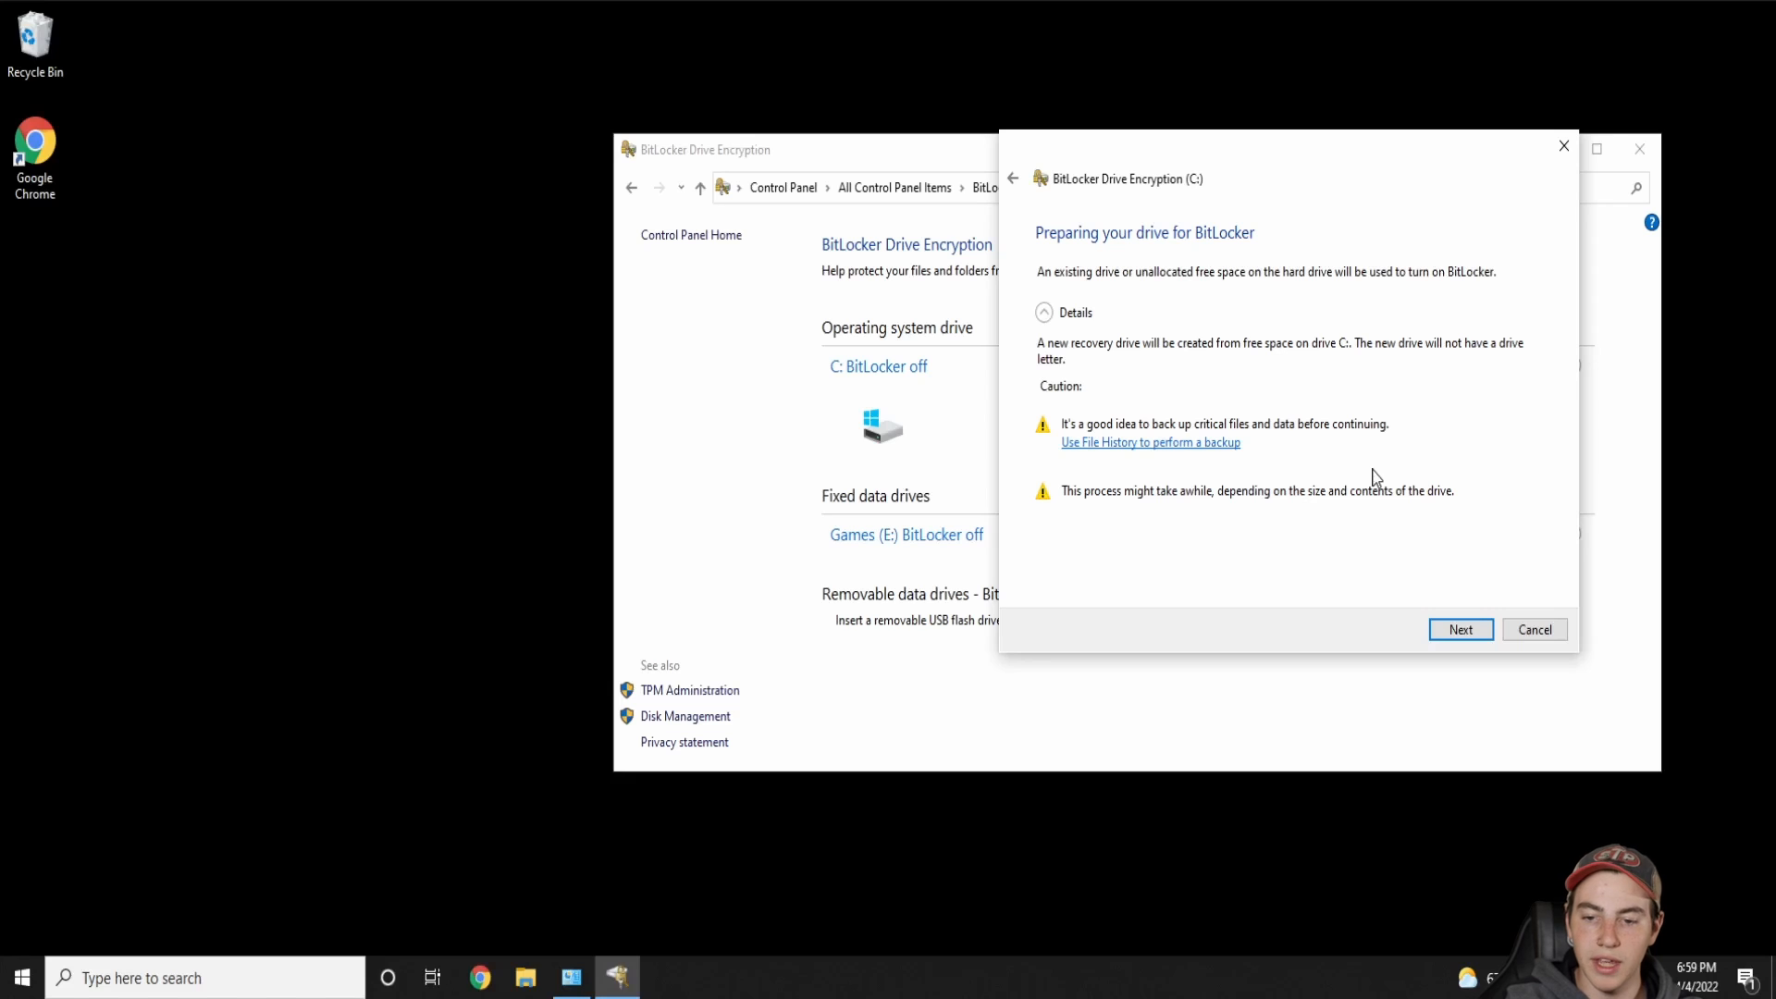
left_click(1461, 630)
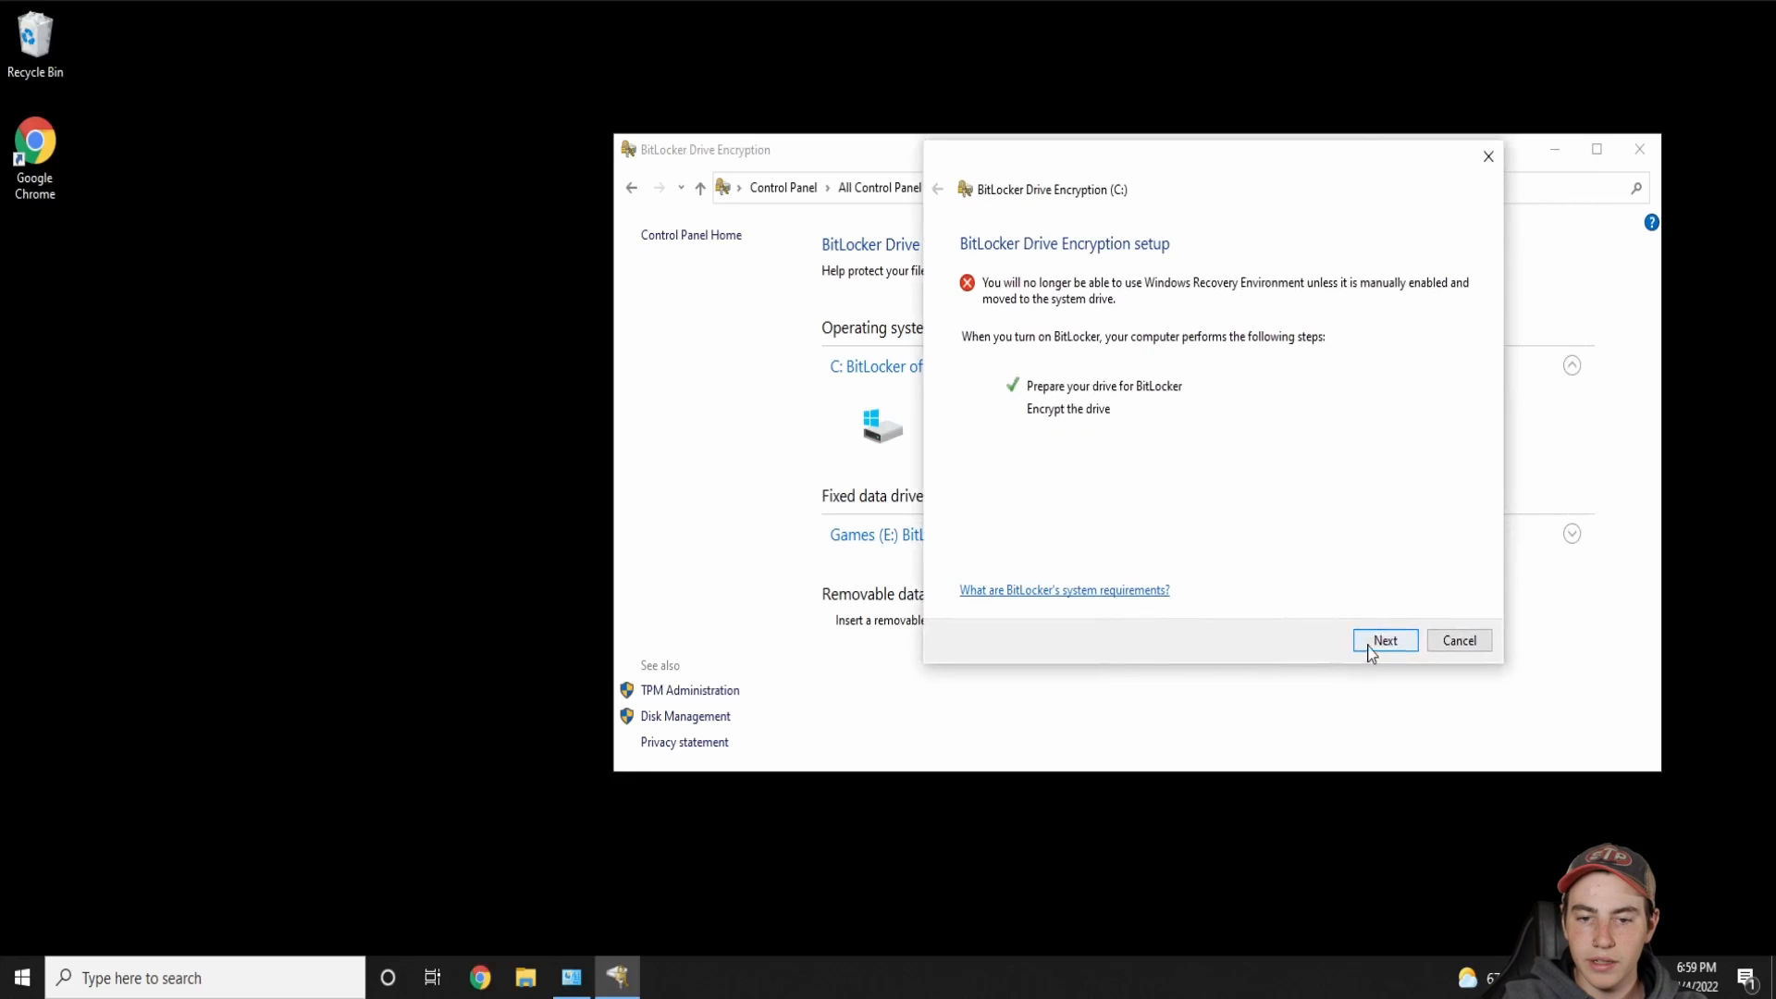
left_click(1378, 642)
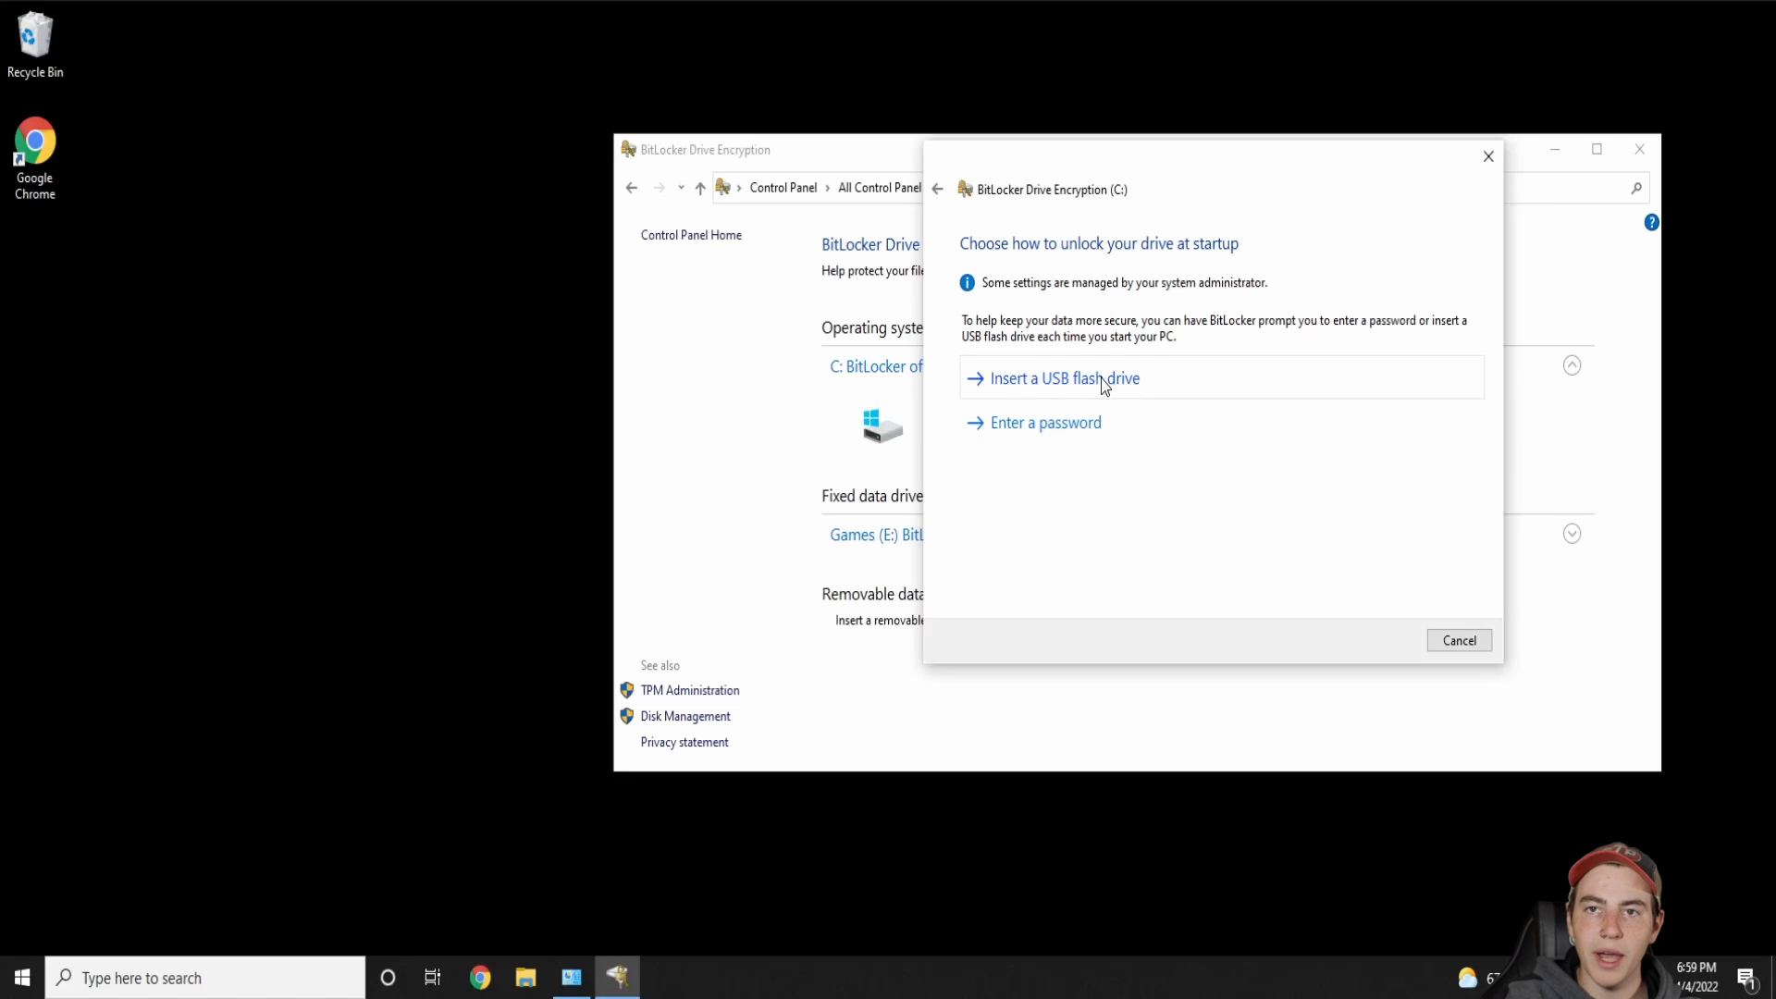
Choose a password for unlocking the drive at startup, enter and re-enter the BitLocker password, and continue
left_click(1093, 429)
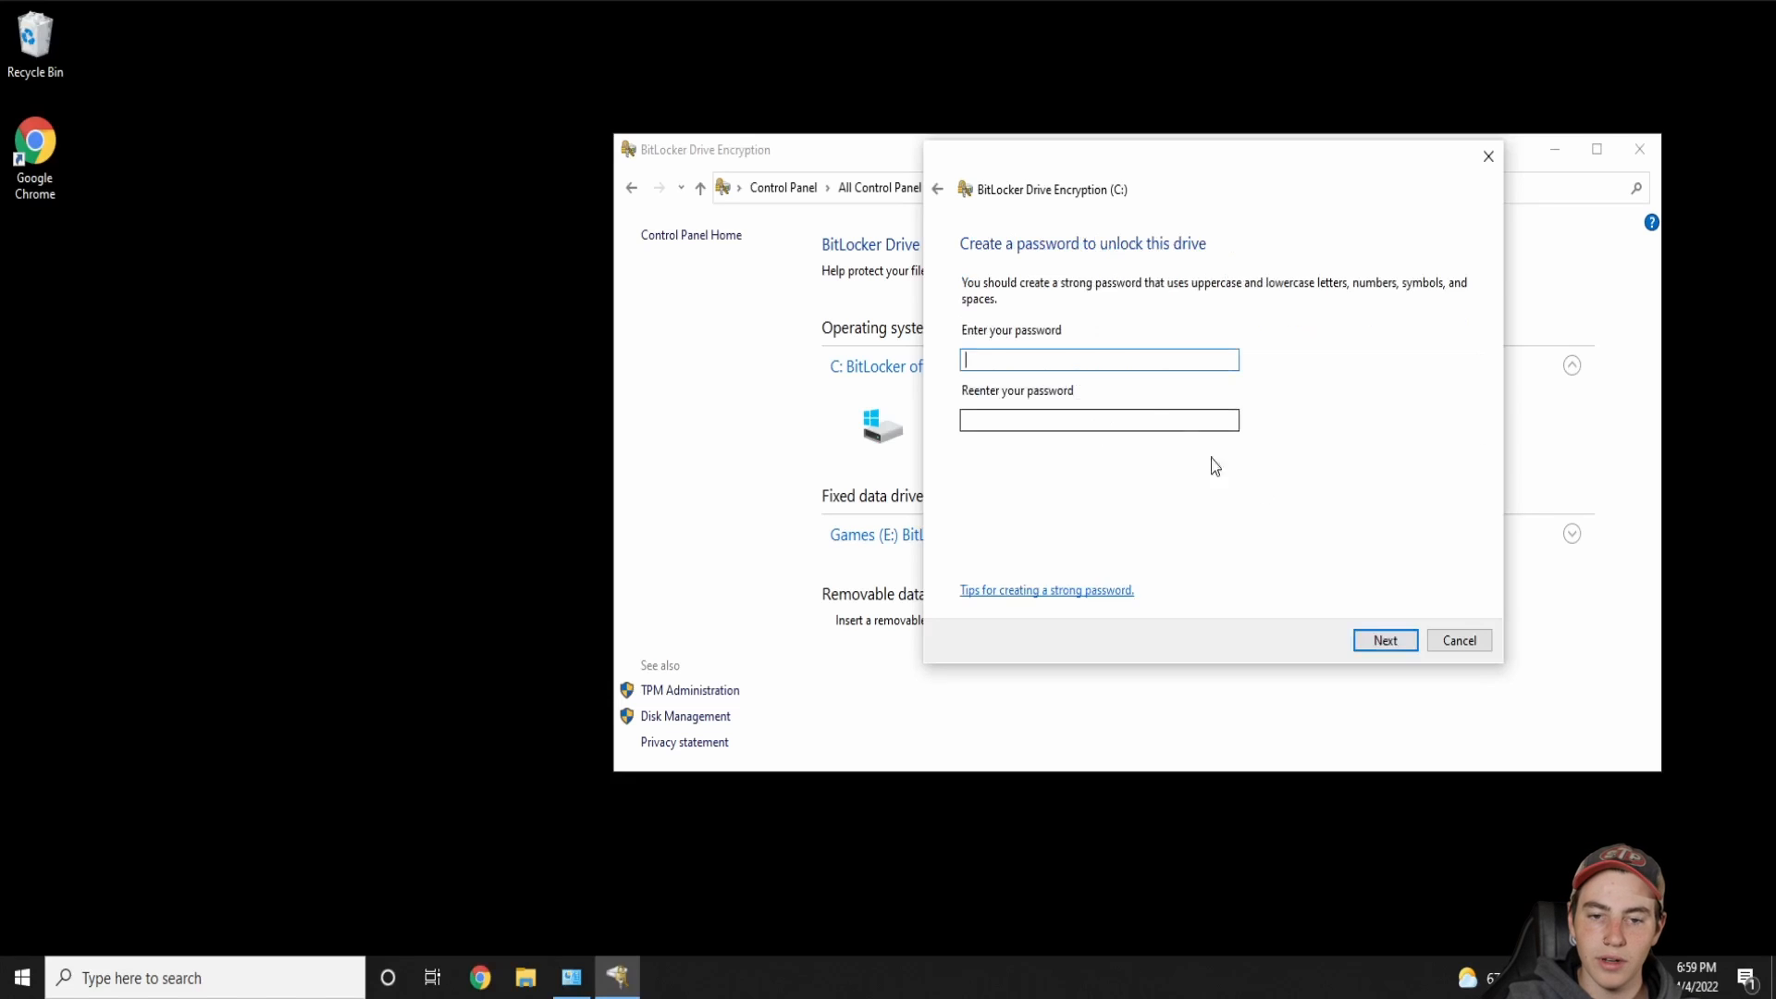
type("***")
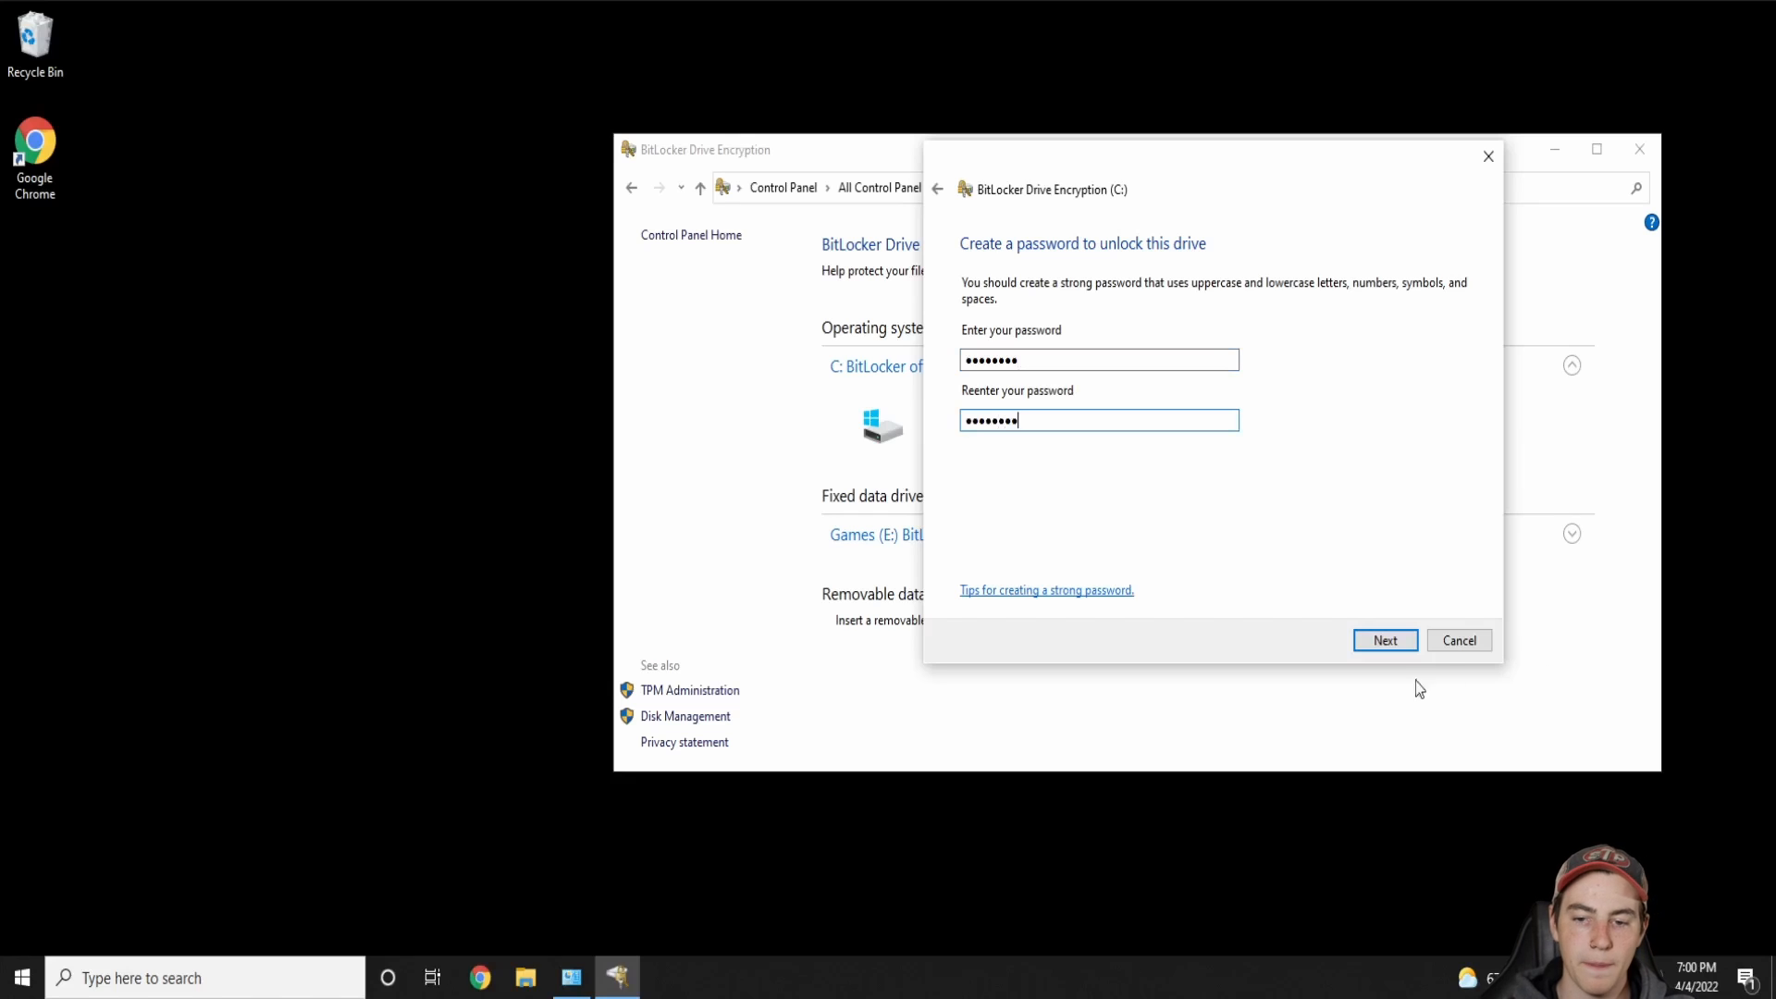
left_click(1387, 643)
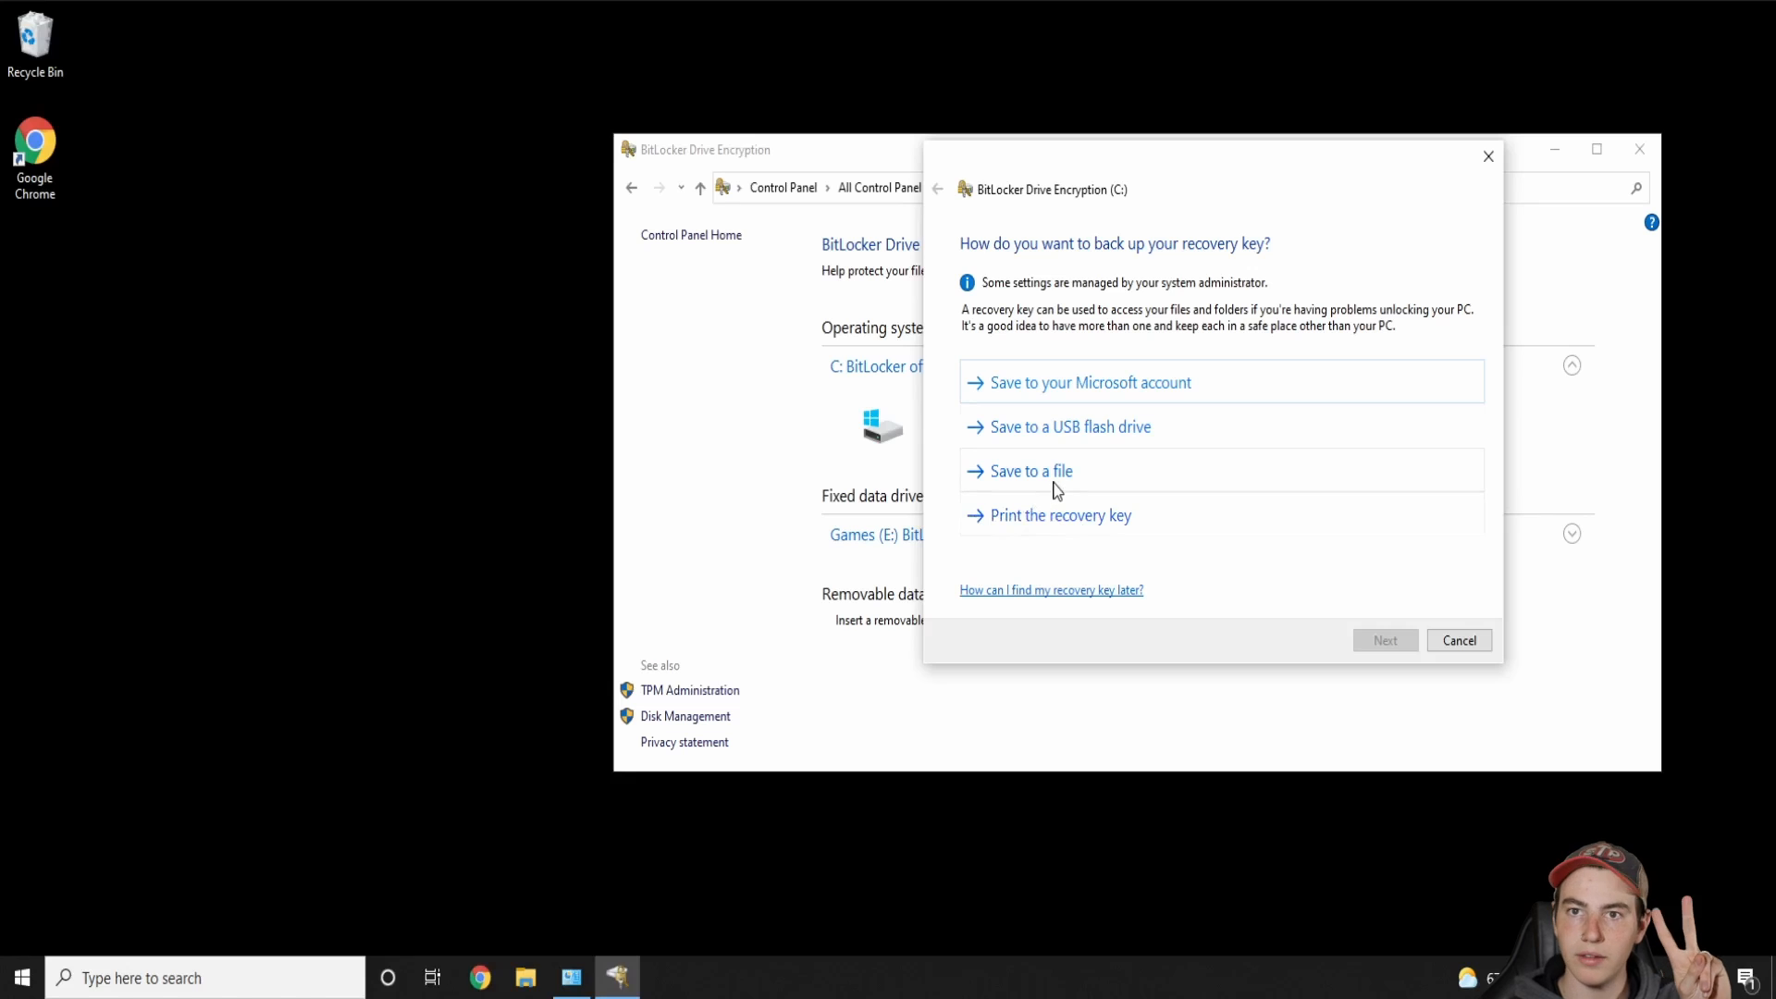
Back up the recovery key by printing it with Microsoft Print to PDF to a Desktop file named recovery
left_click(1059, 515)
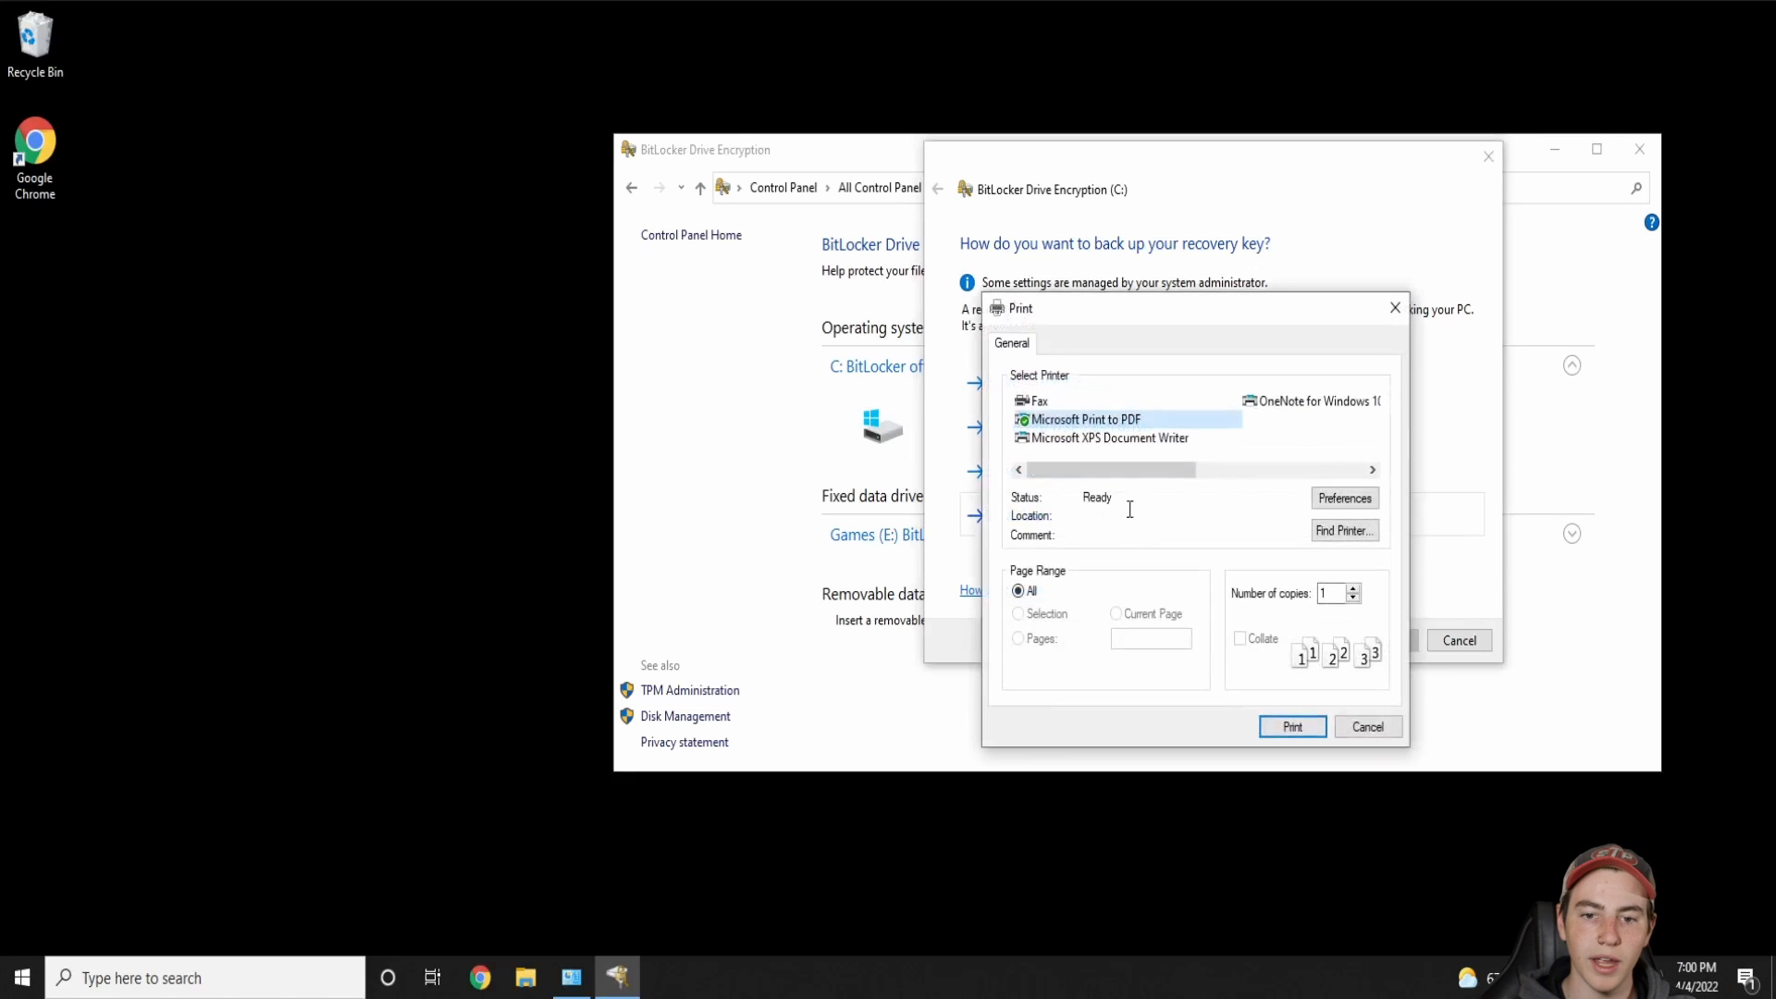
left_click(1296, 727)
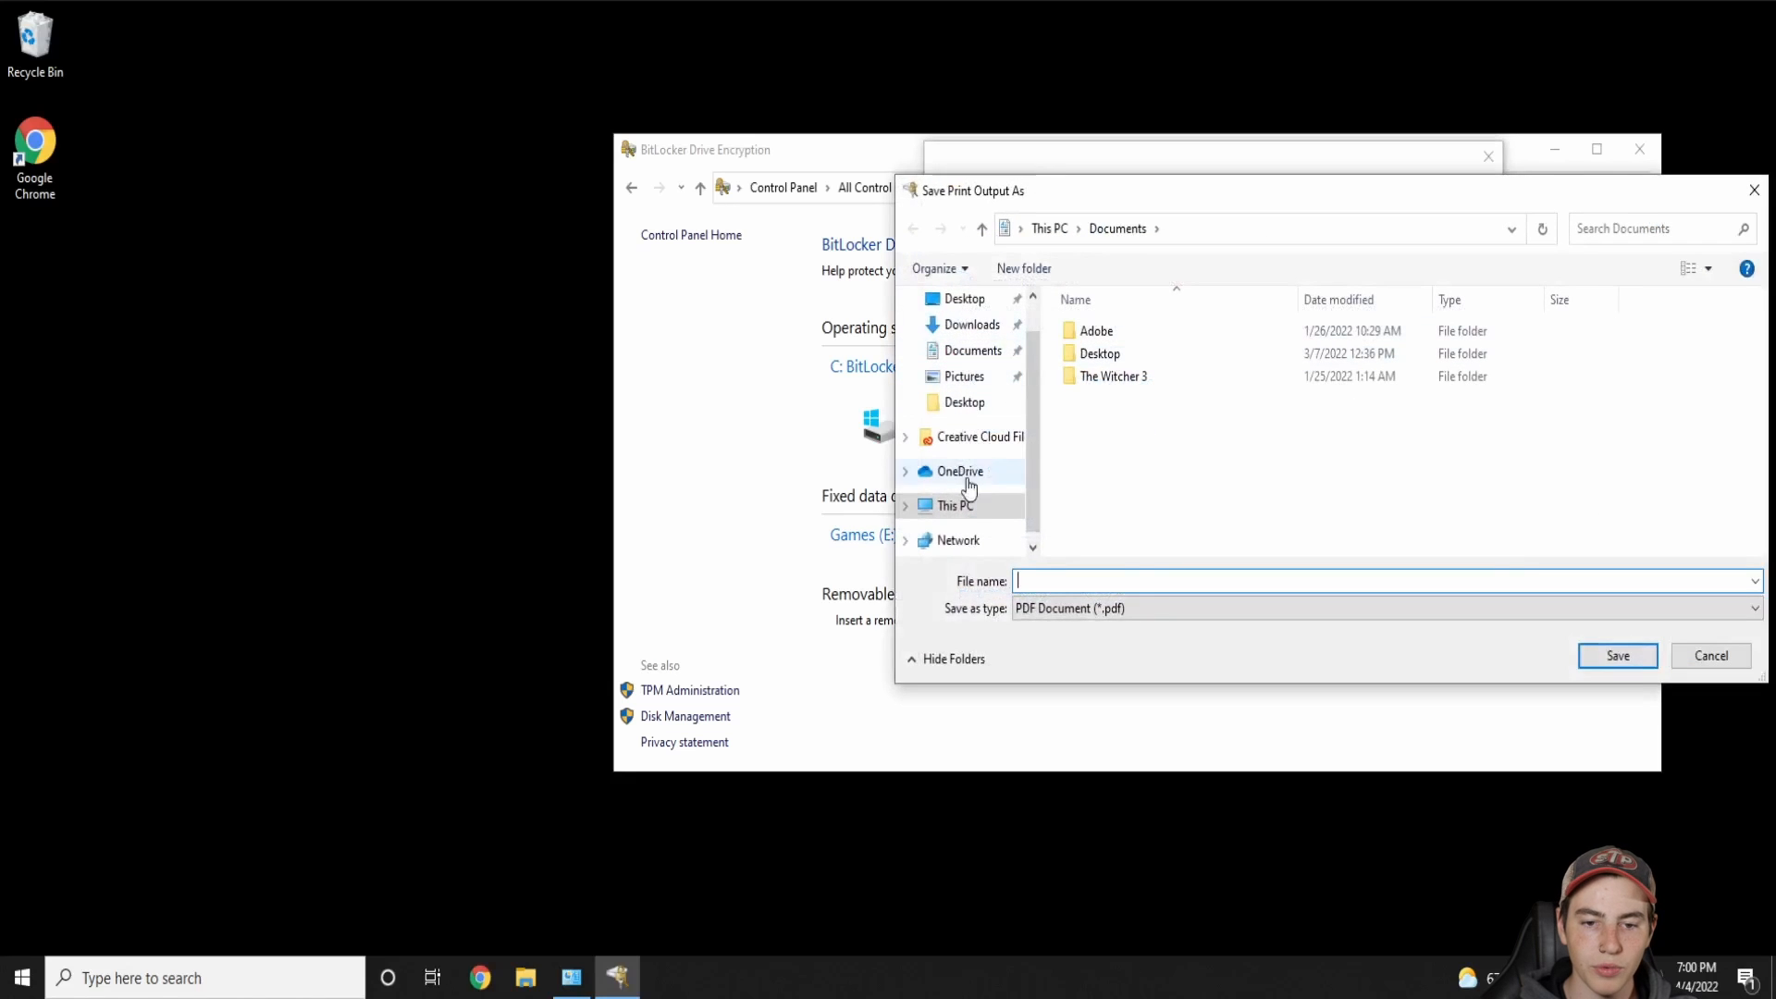
scroll(968, 488, "up", 1)
left_click(964, 341)
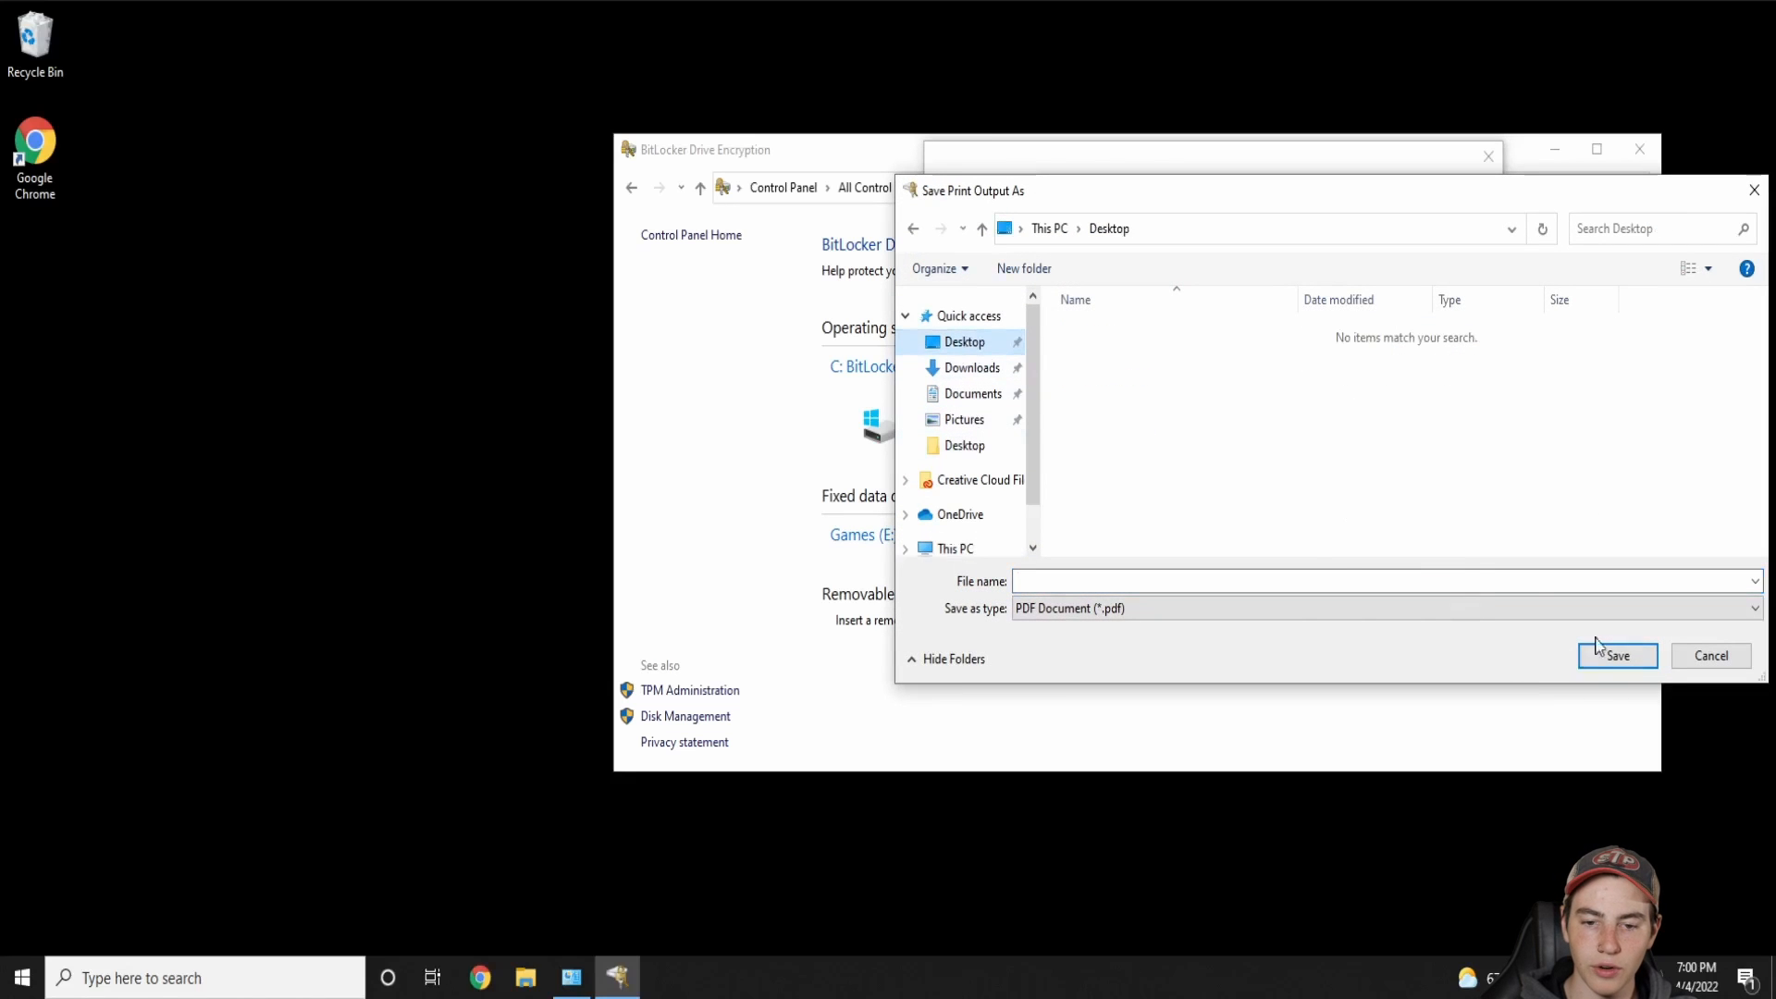
left_click(1307, 582)
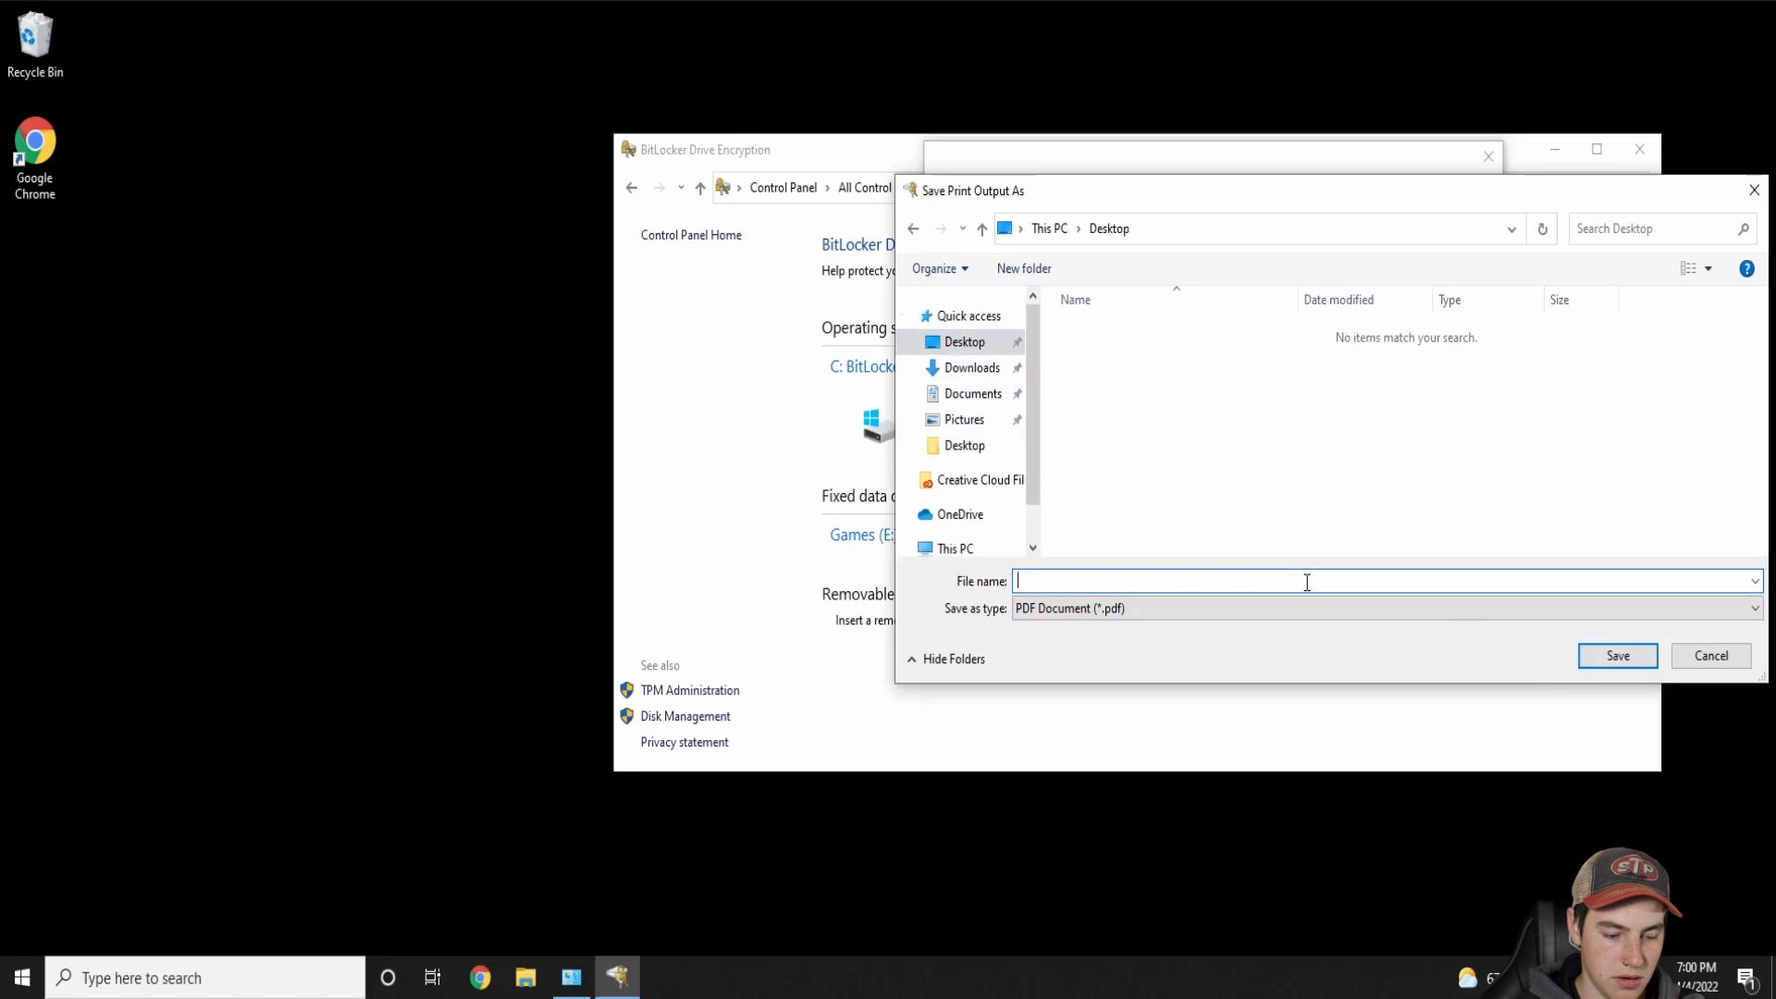
type("recoverty")
key("BackSpace")
key("BackSpace")
key("BackSpace")
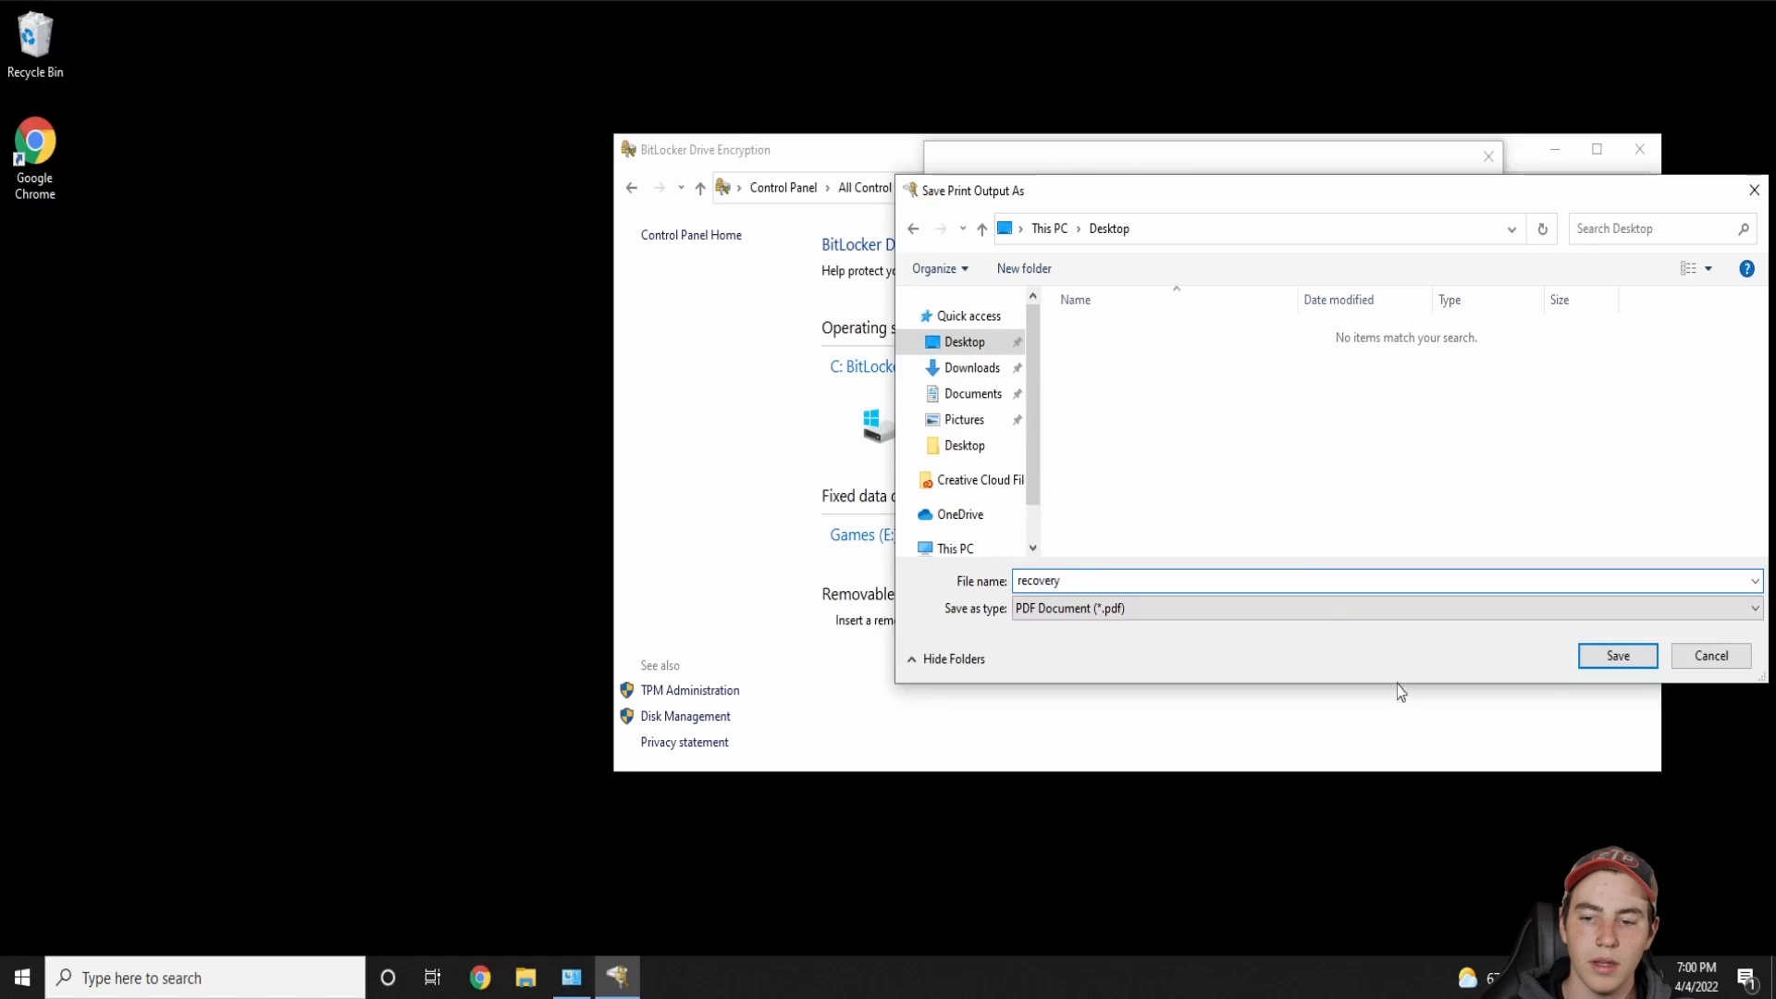
left_click(1625, 660)
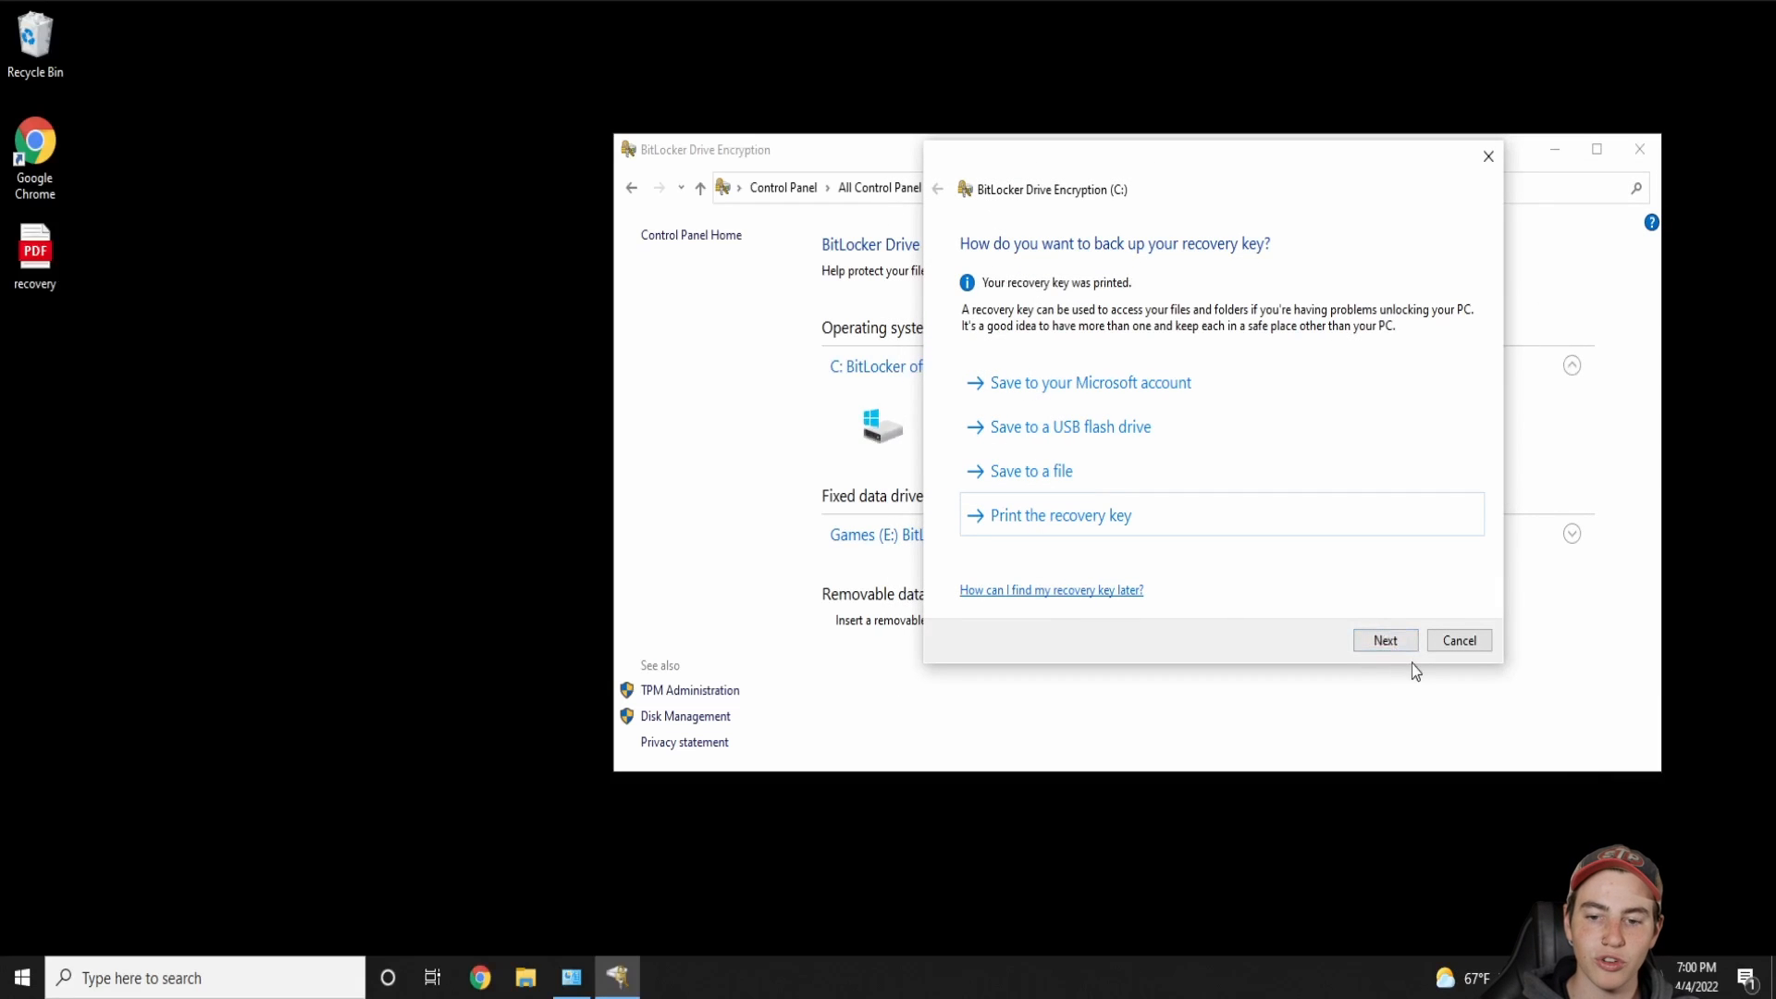
Set up encryption of used disk space only in the new encryption mode, and continue with the BitLocker system check enabled
left_click(1384, 641)
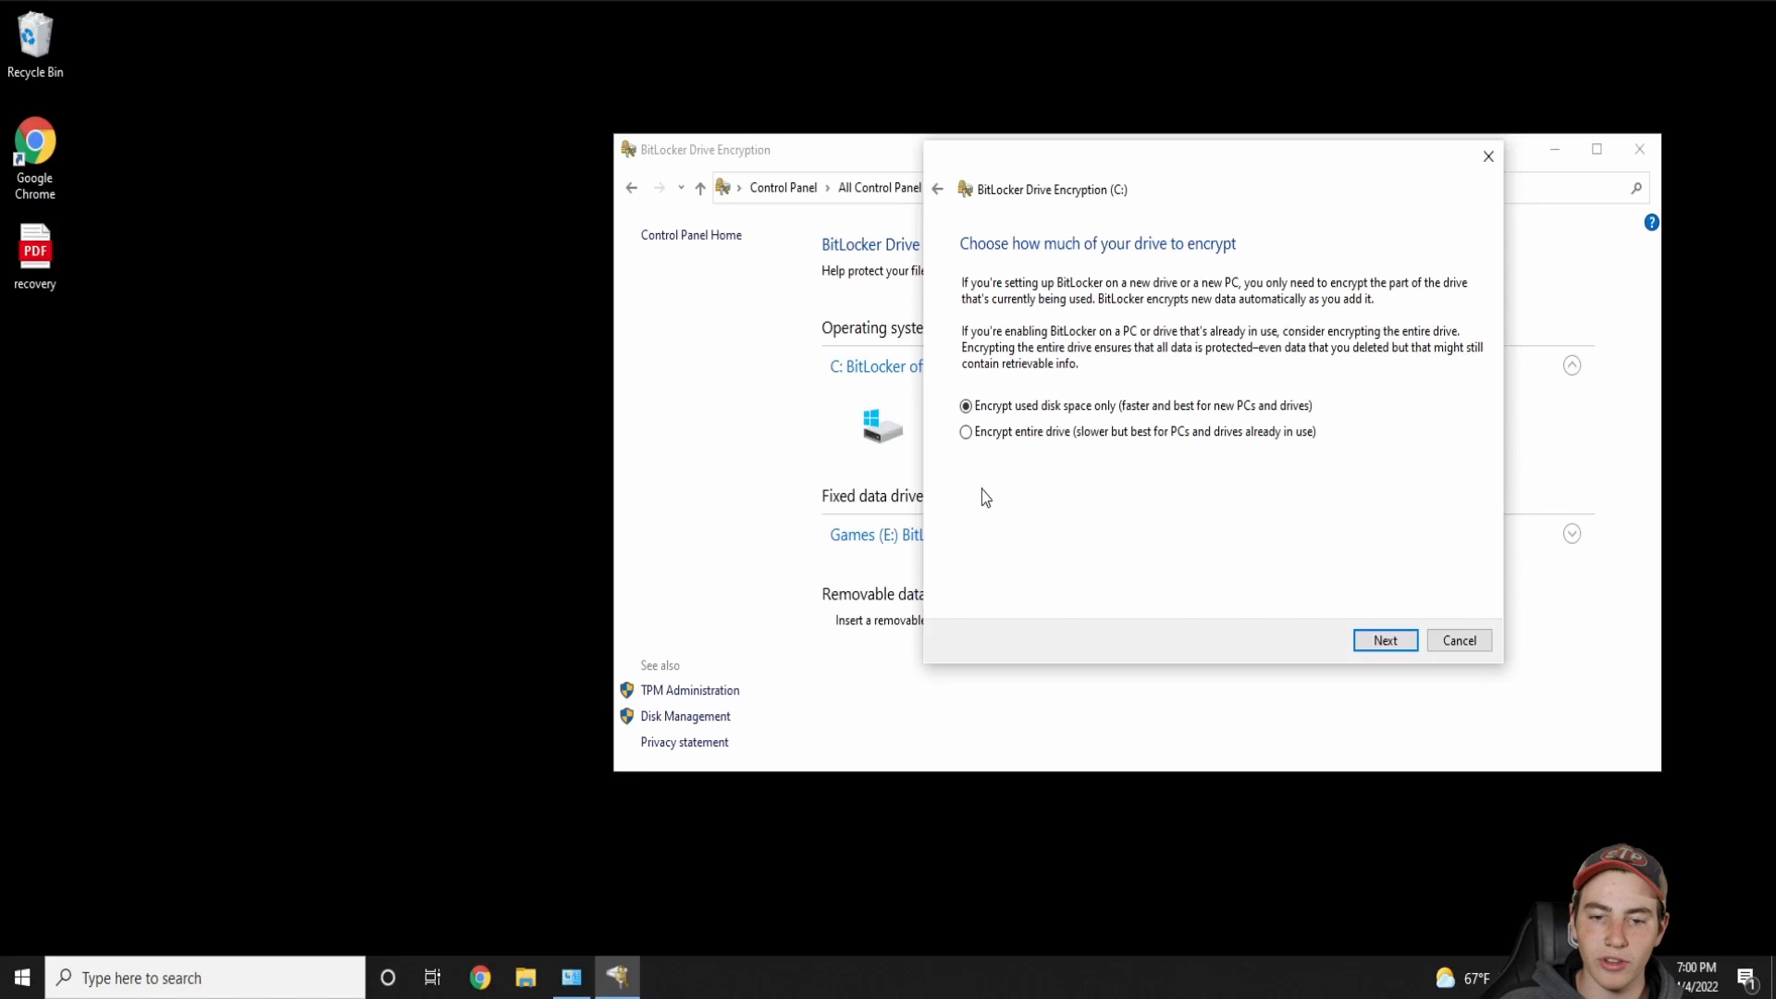
left_click(966, 435)
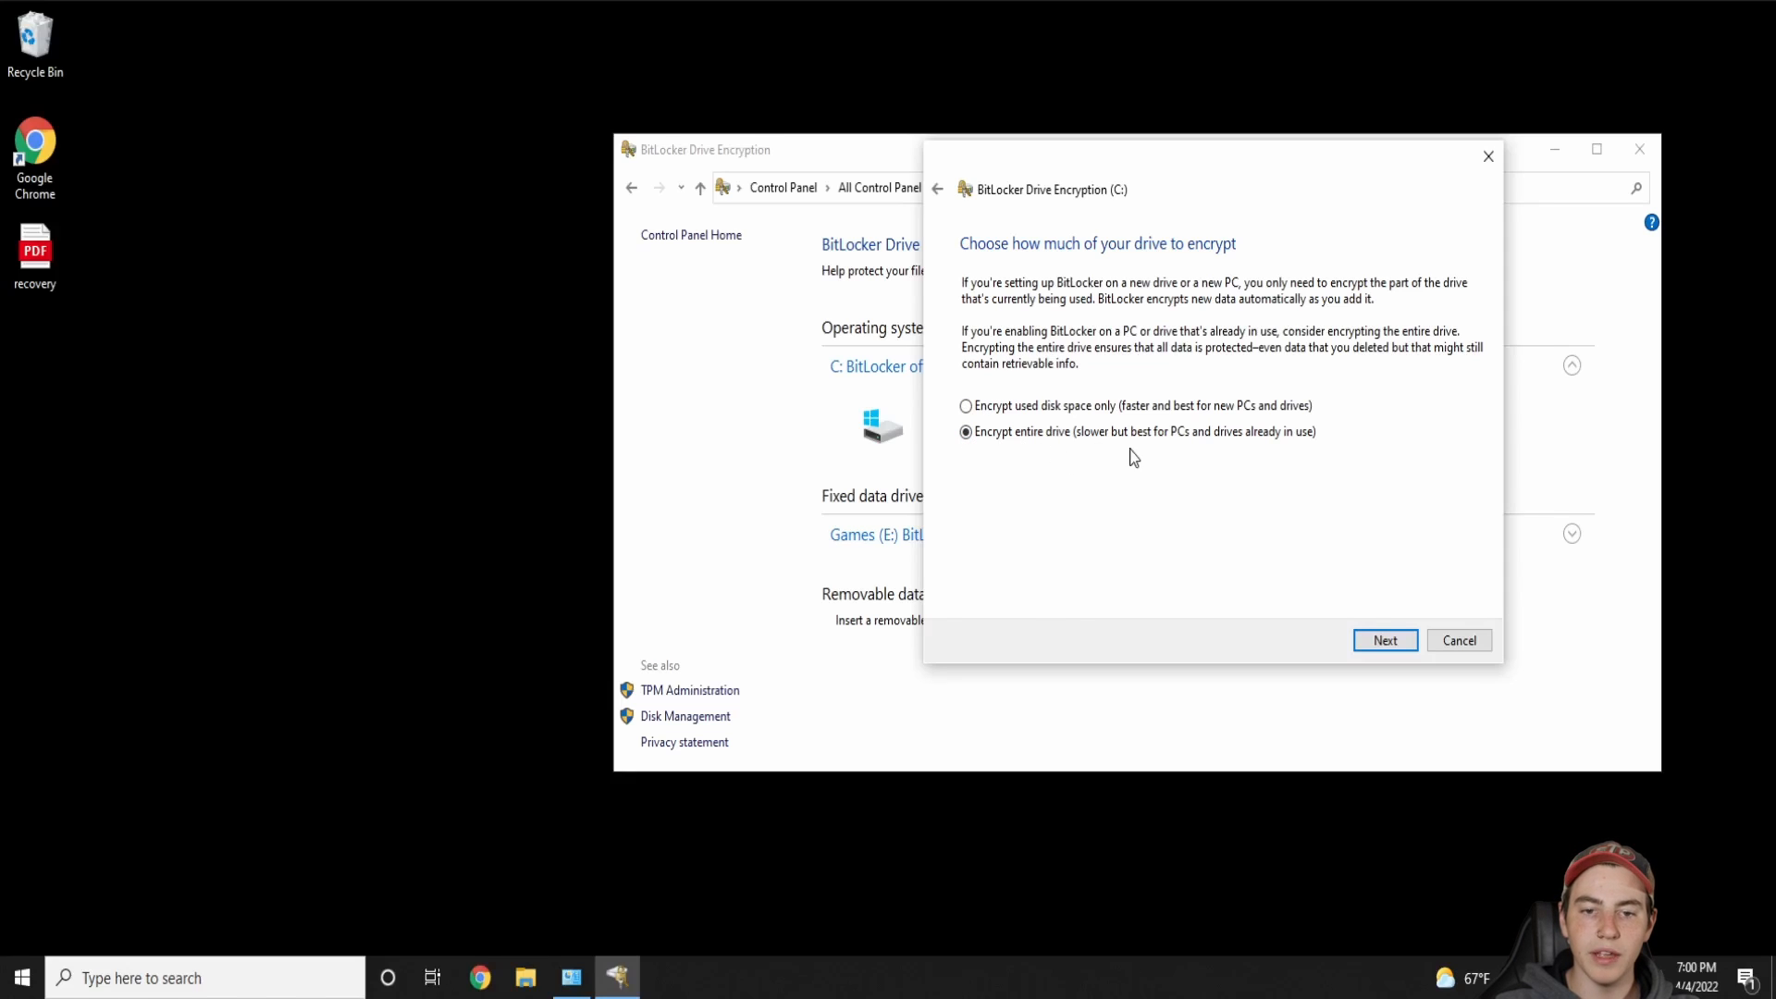
left_click(966, 406)
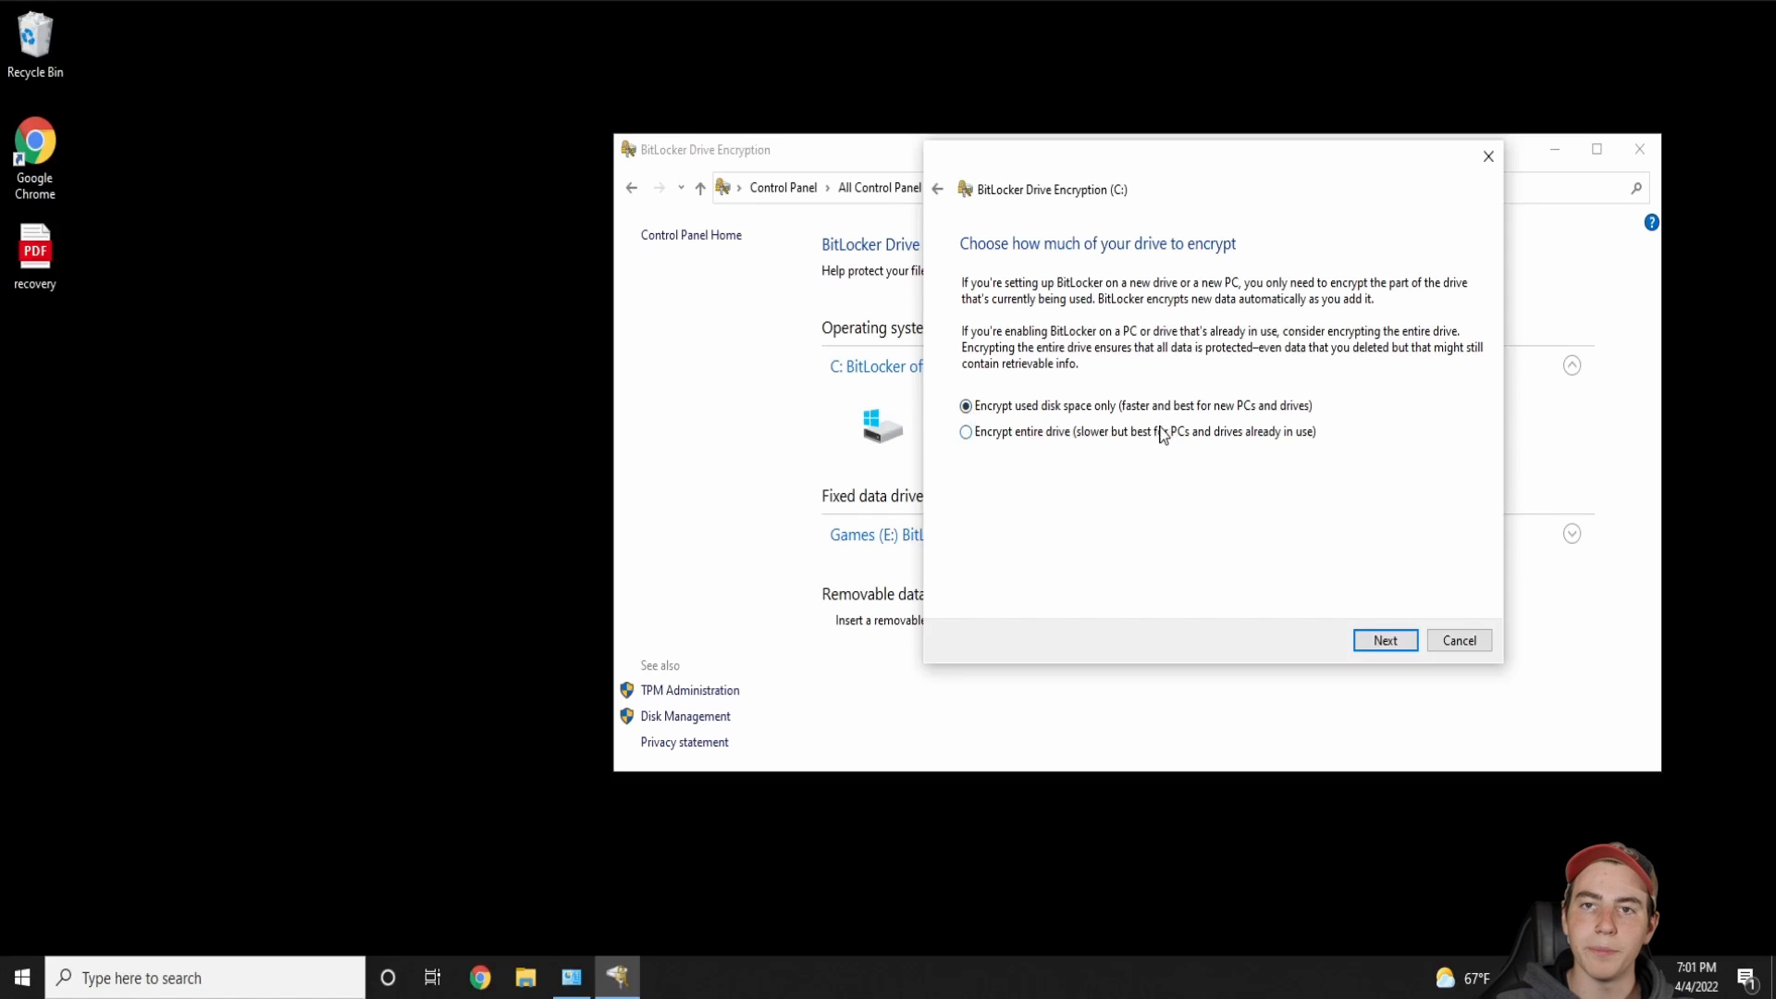
left_click(1387, 643)
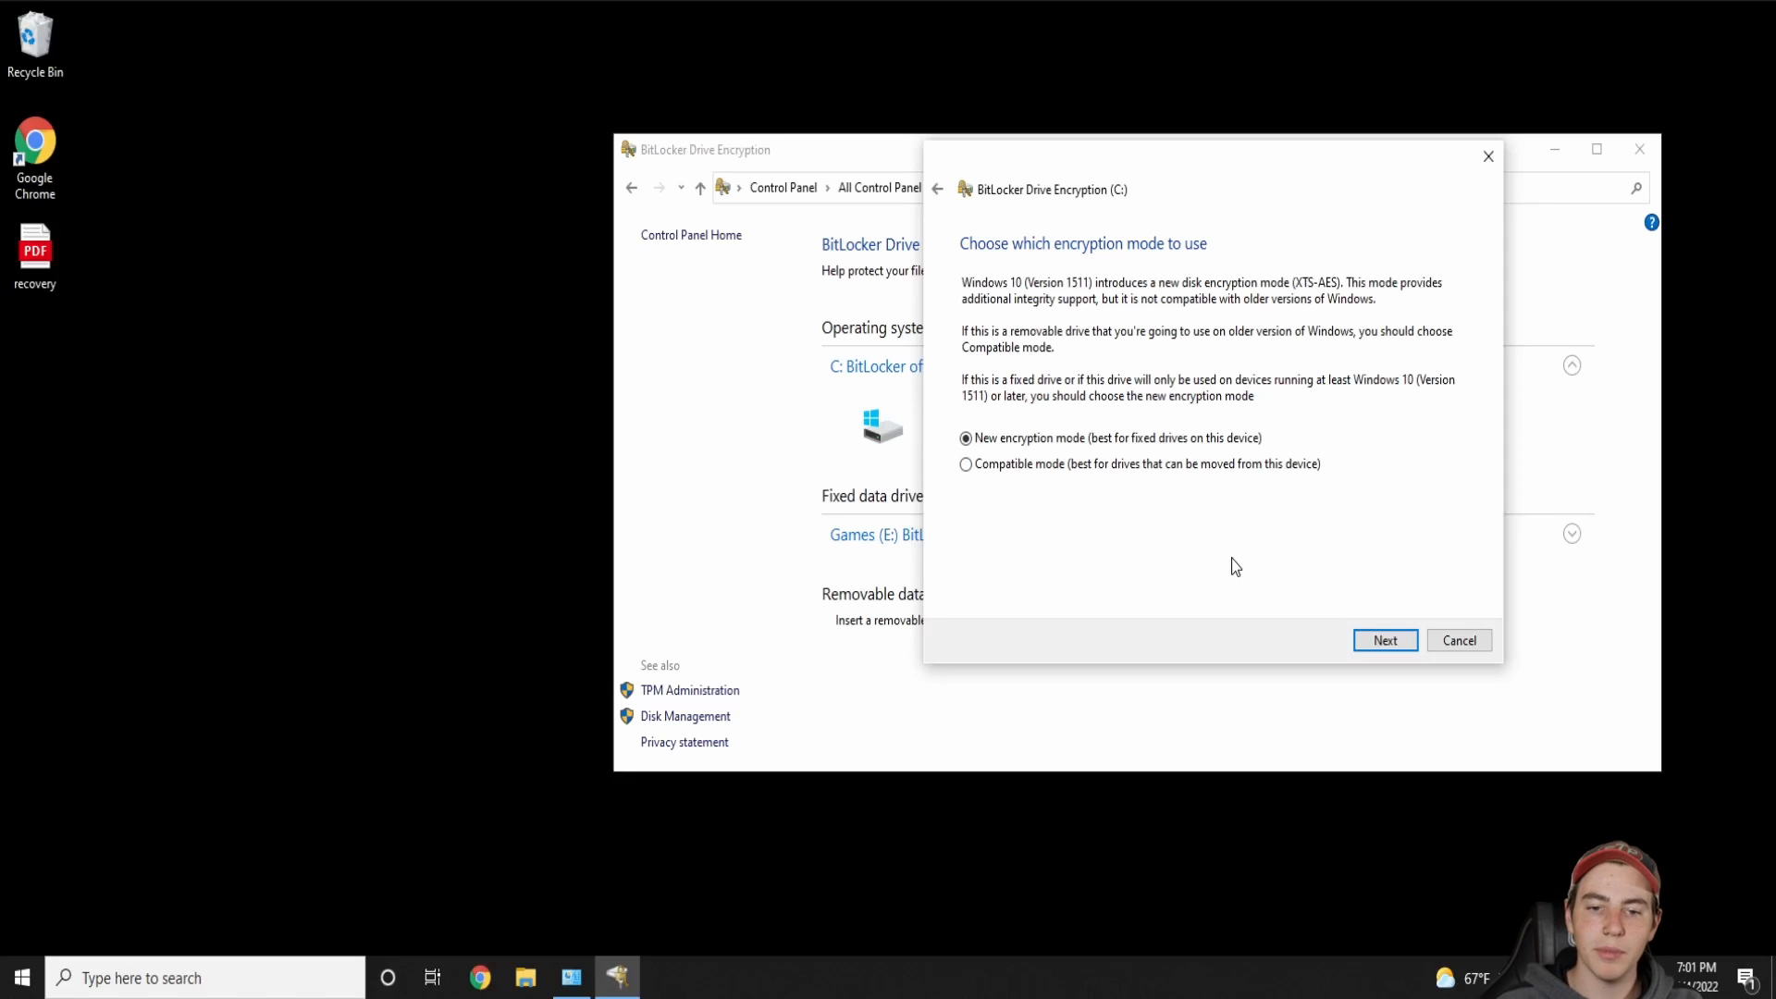
left_click(1386, 641)
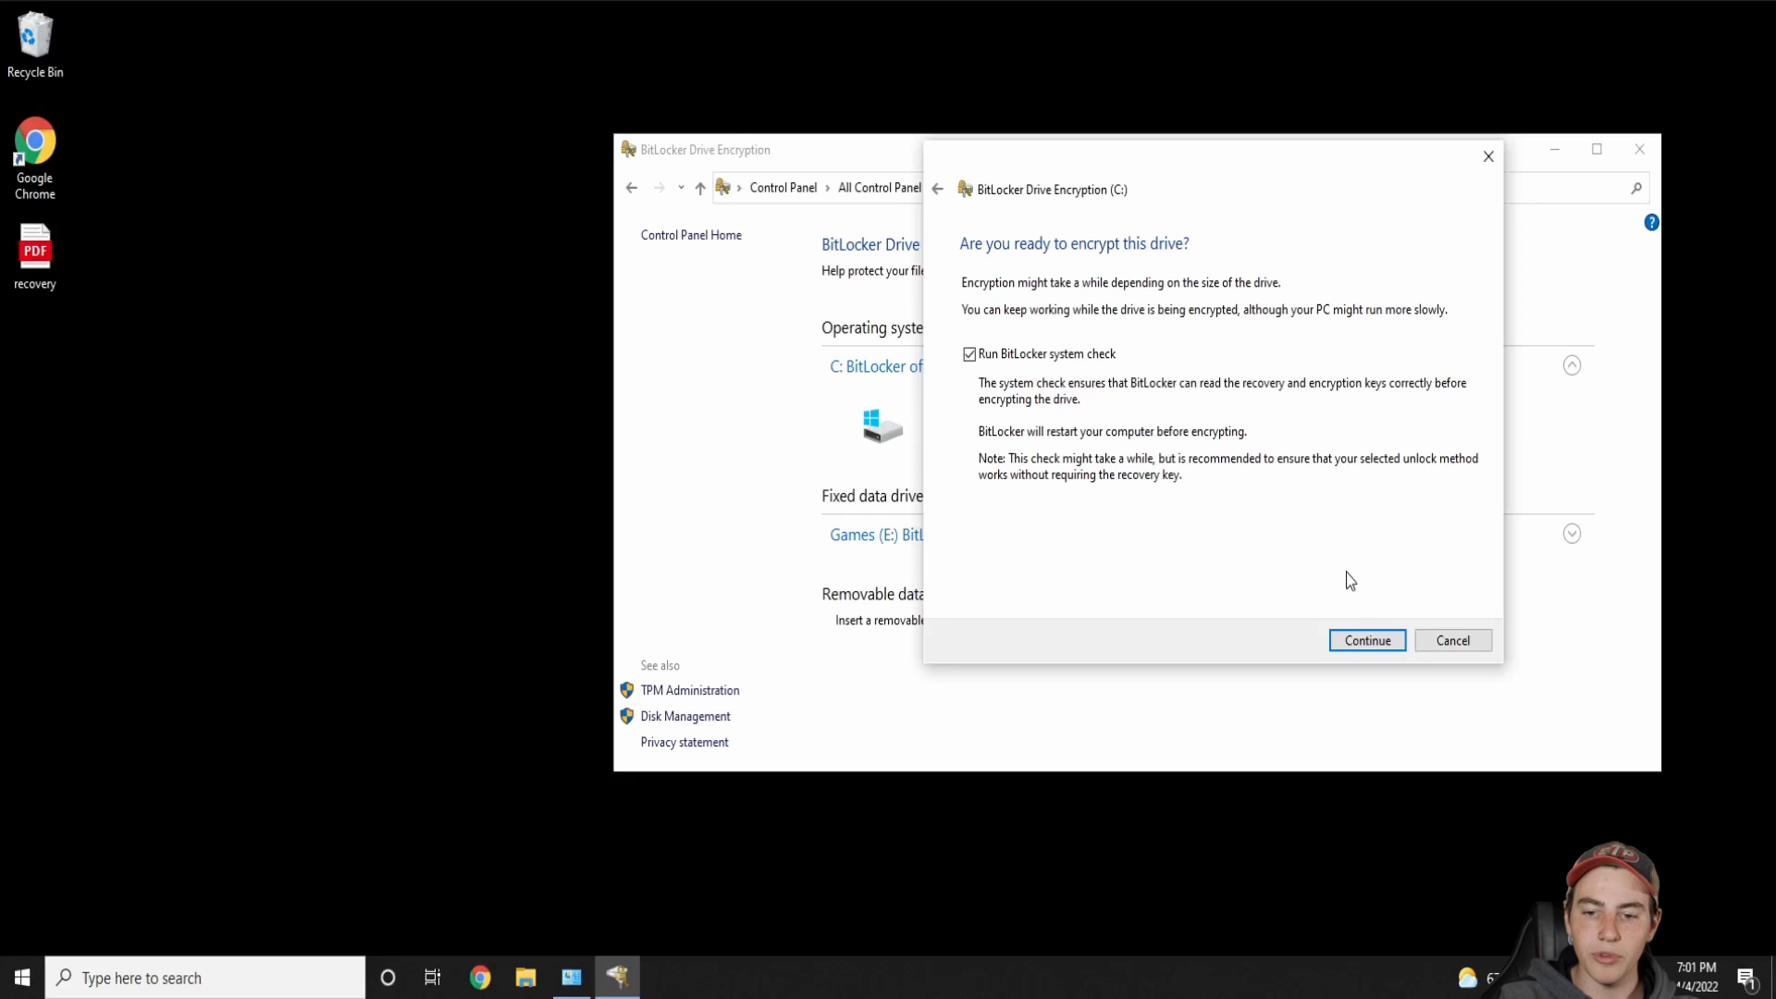
left_click(1367, 640)
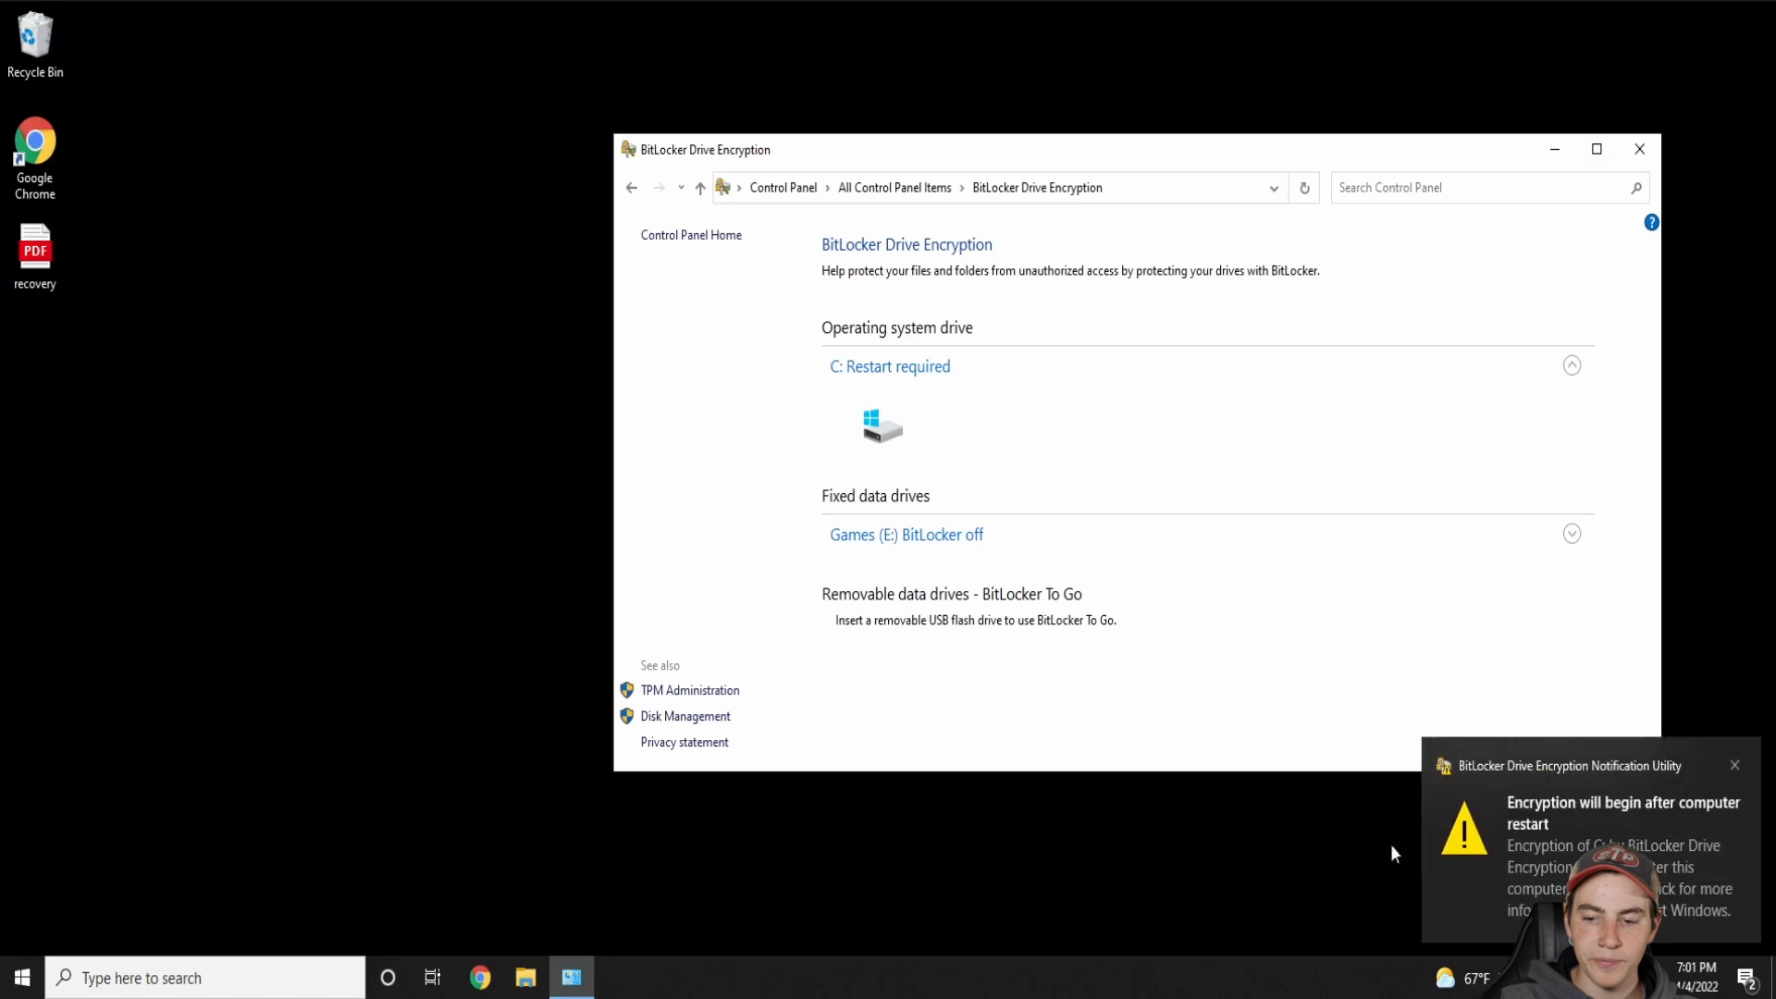
Restart the computer and enter the BitLocker password at startup to unlock the drive
left_click(1517, 864)
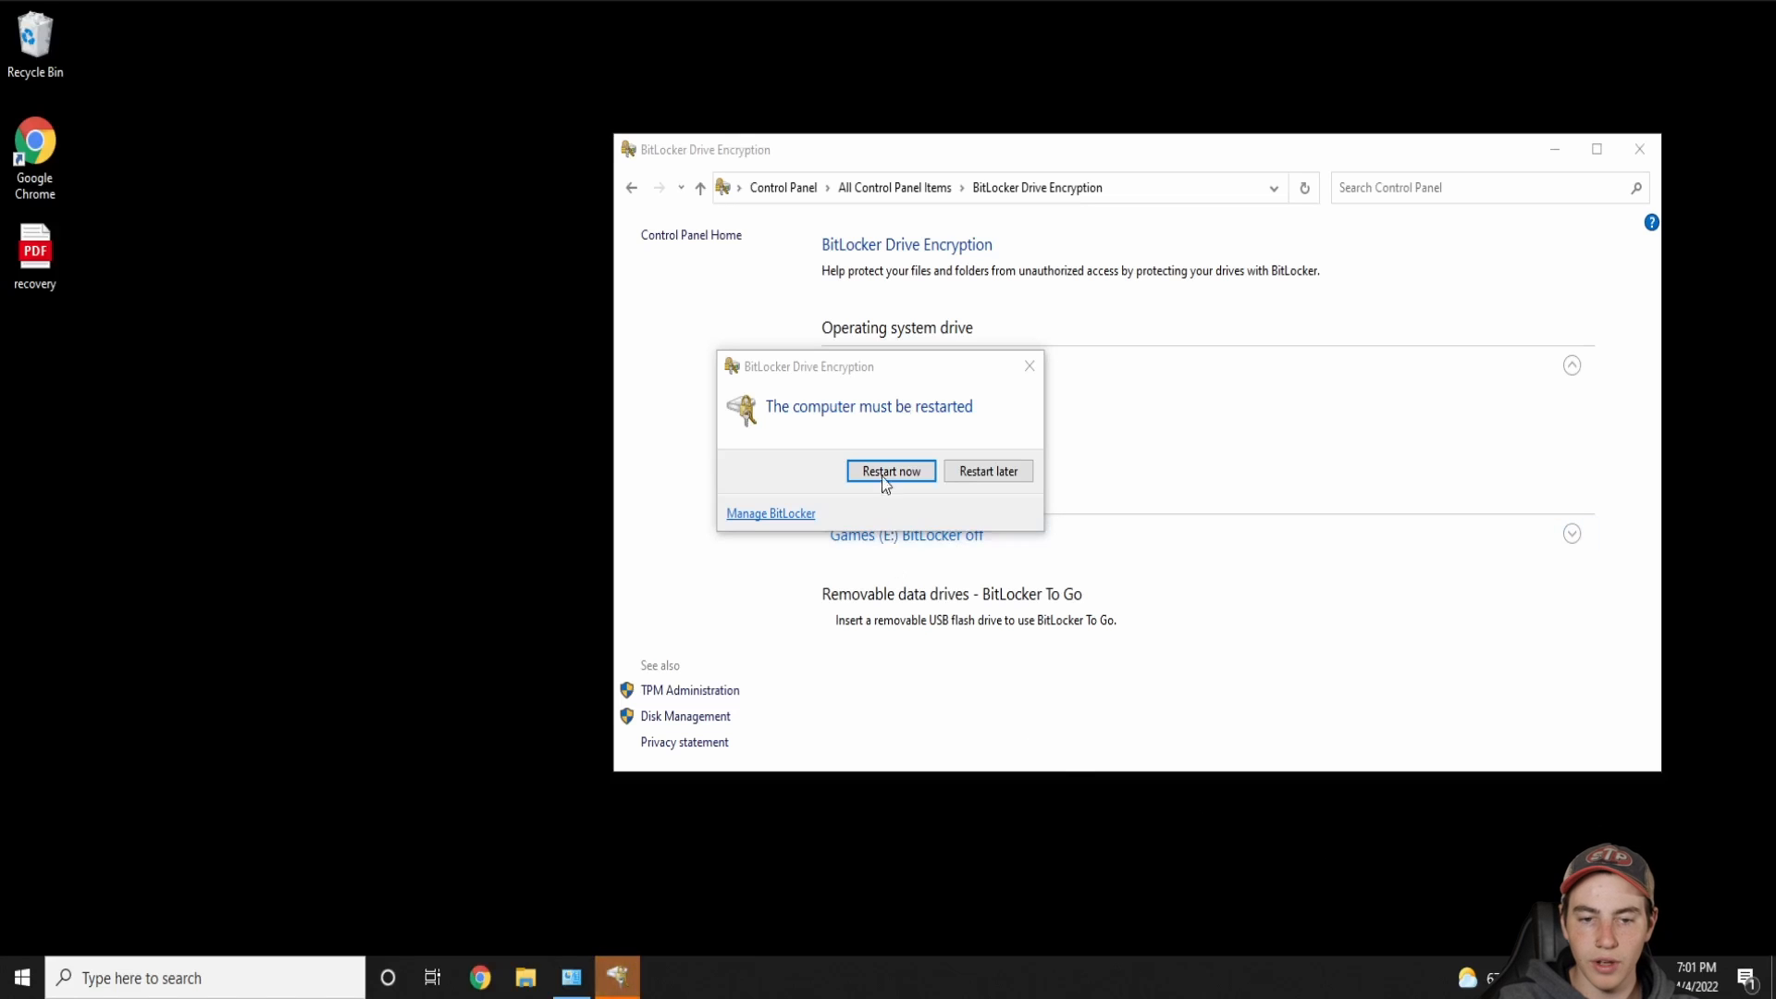
left_click_drag(835, 358, 1014, 354)
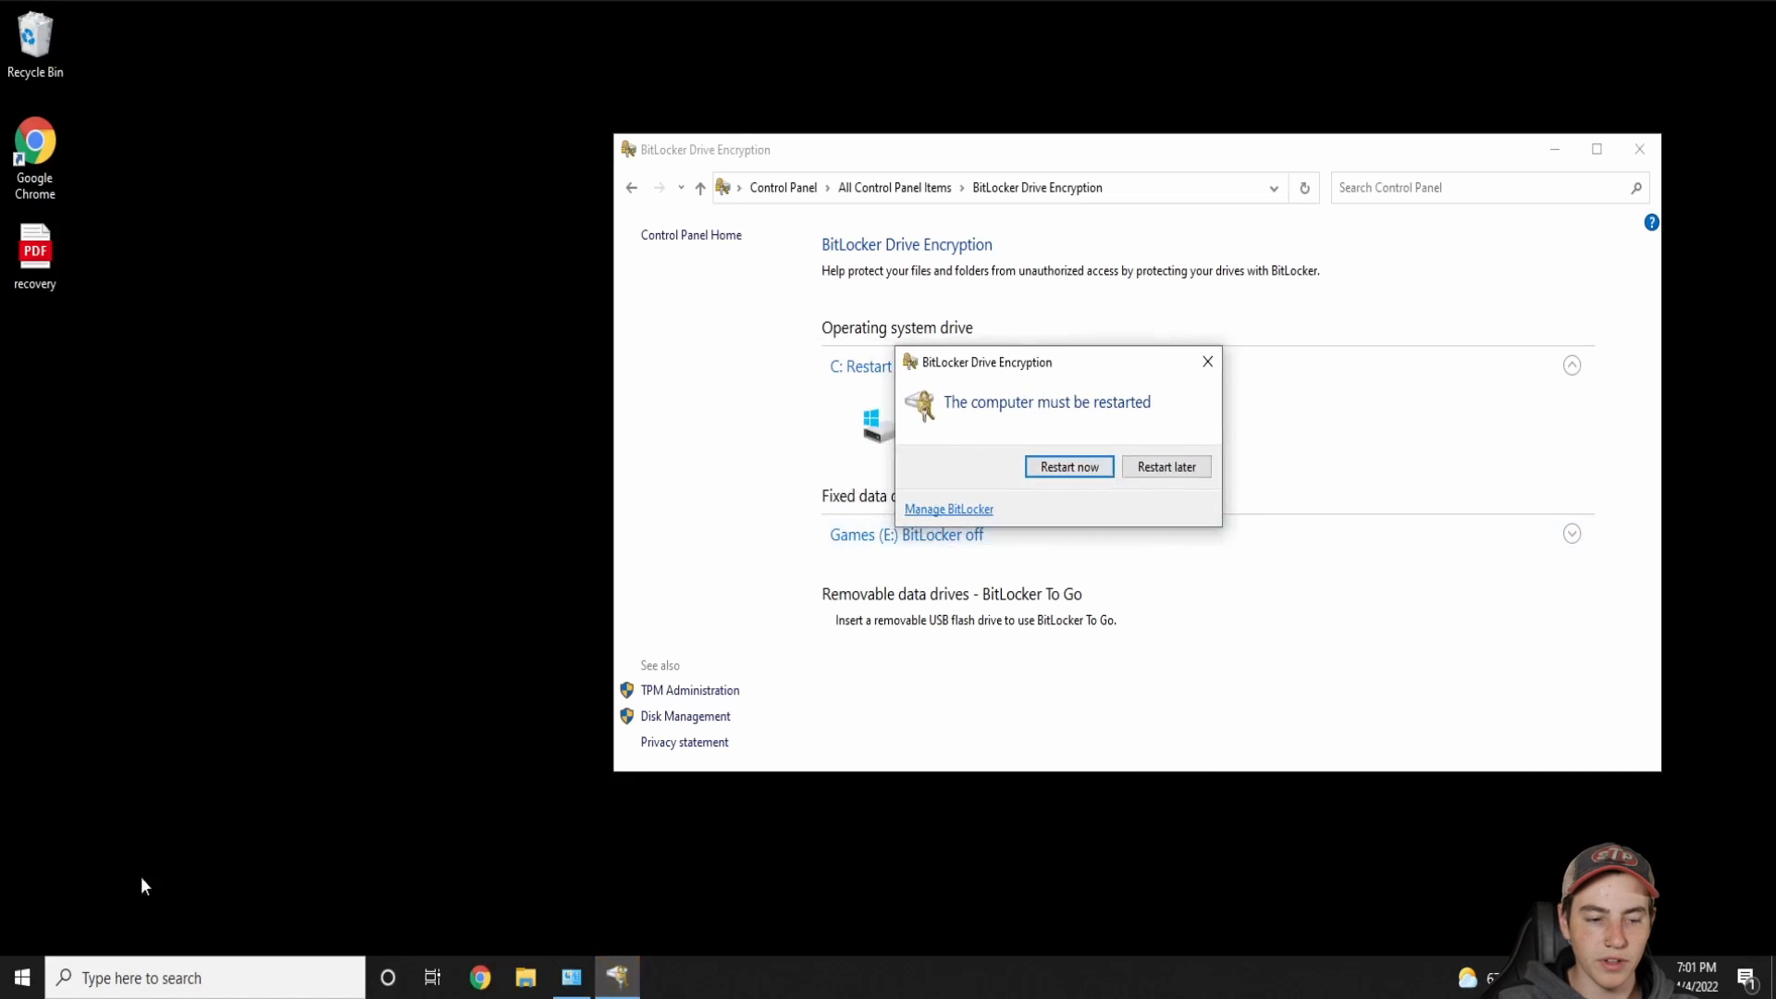
left_click(23, 977)
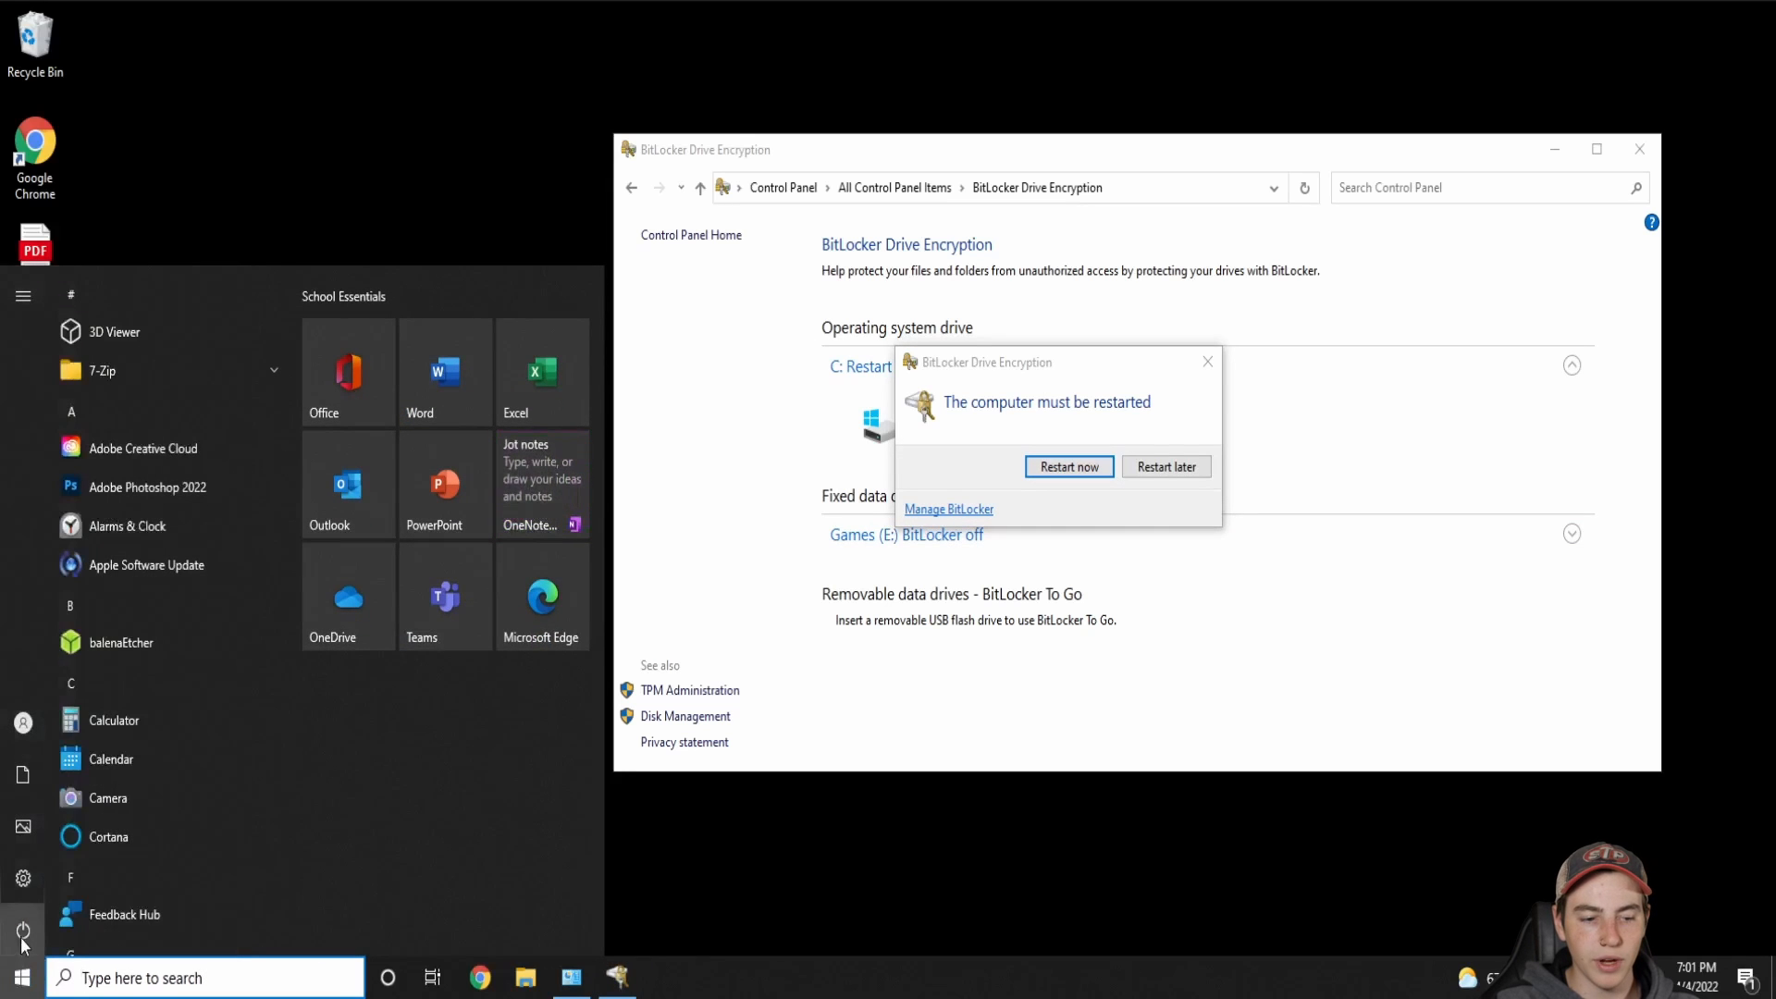
left_click(55, 931)
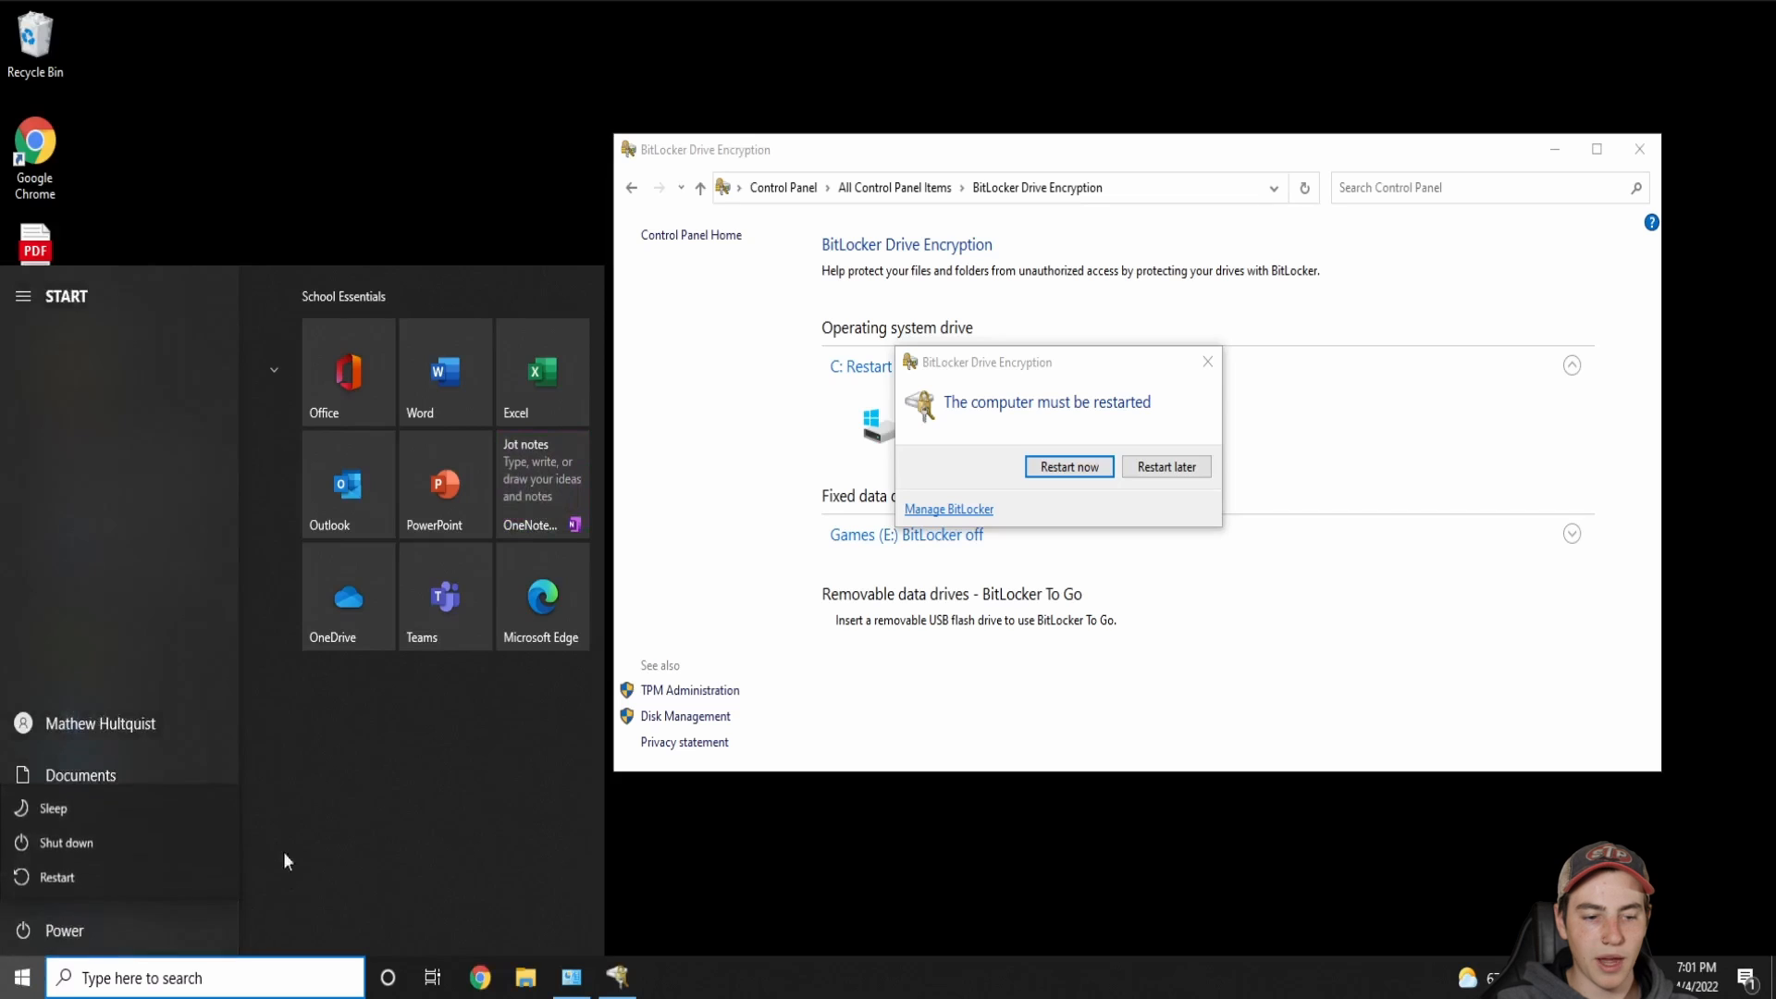
left_click(57, 878)
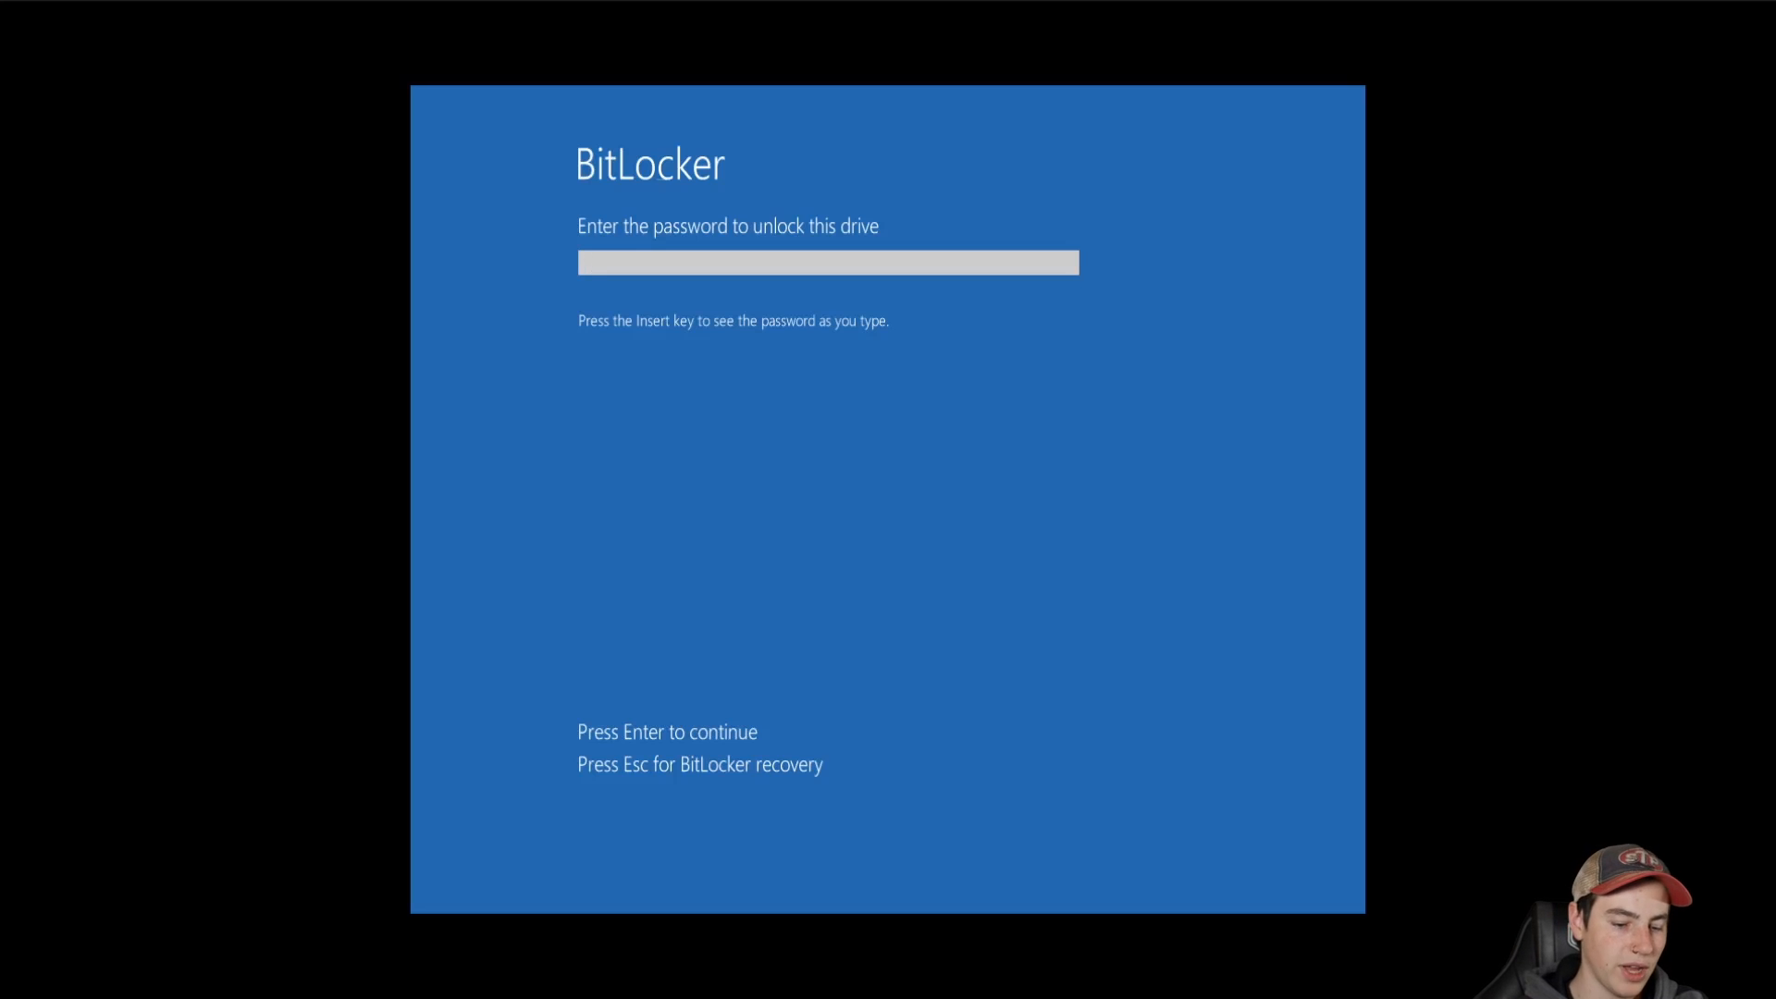
type("••••••••")
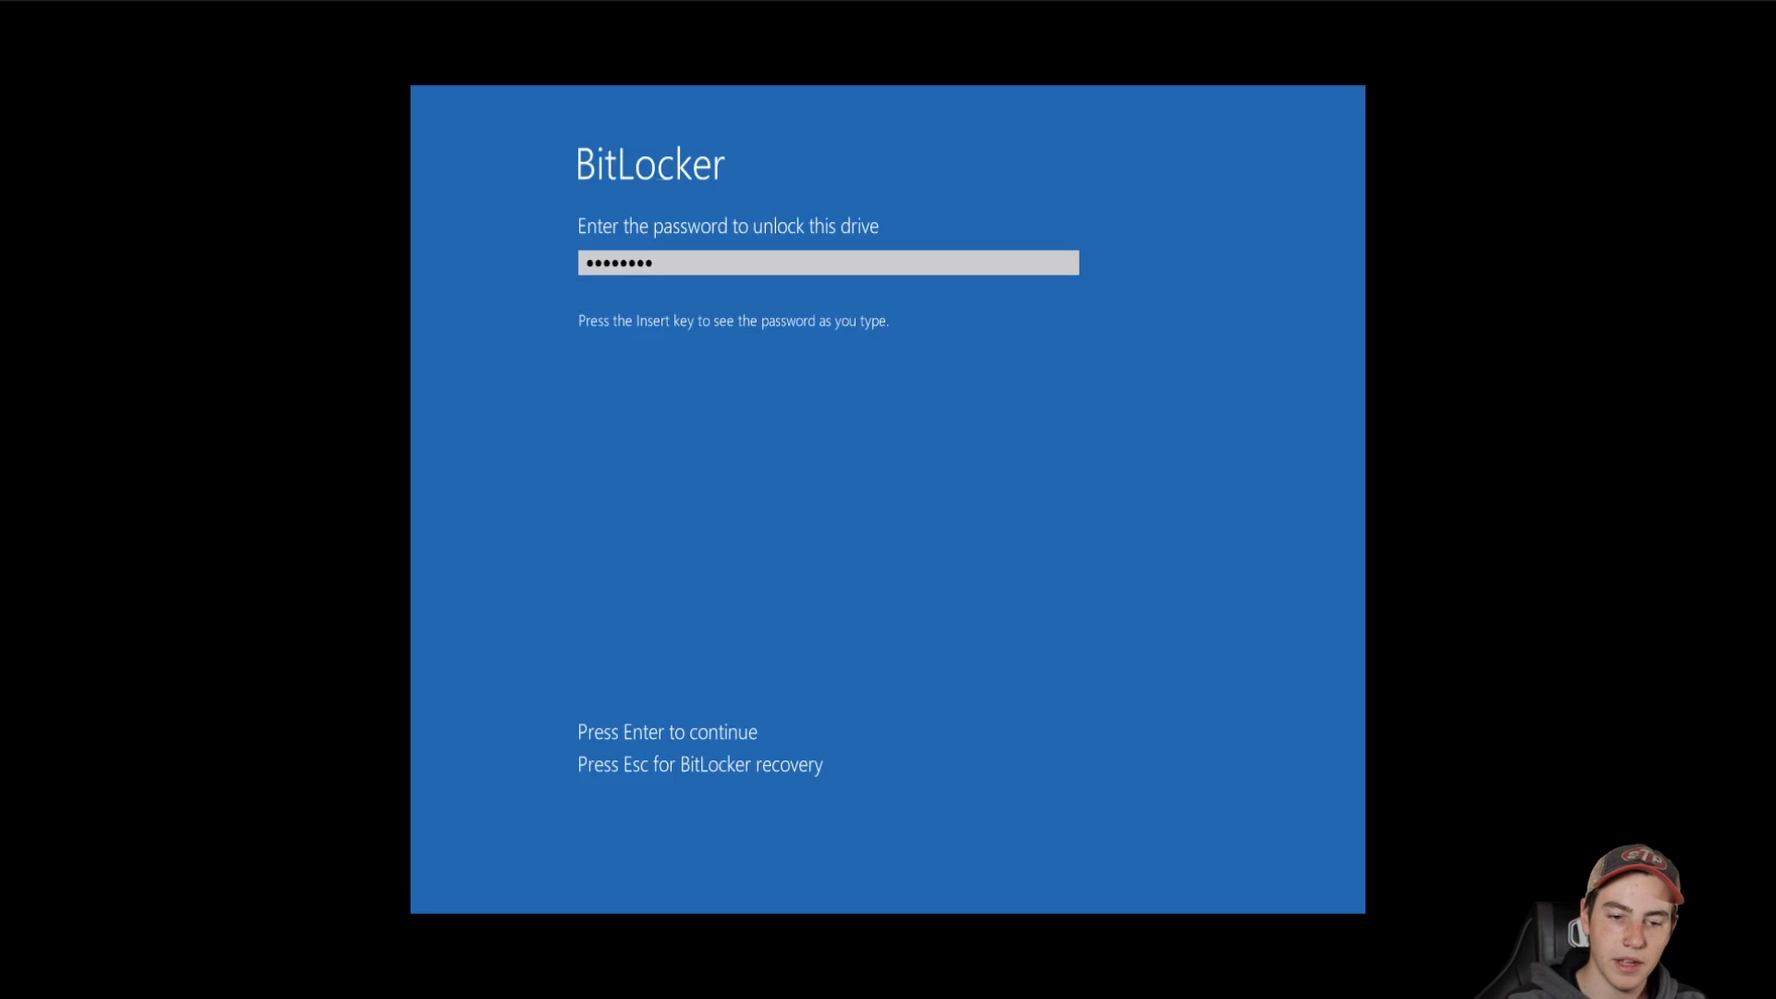
key("Return")
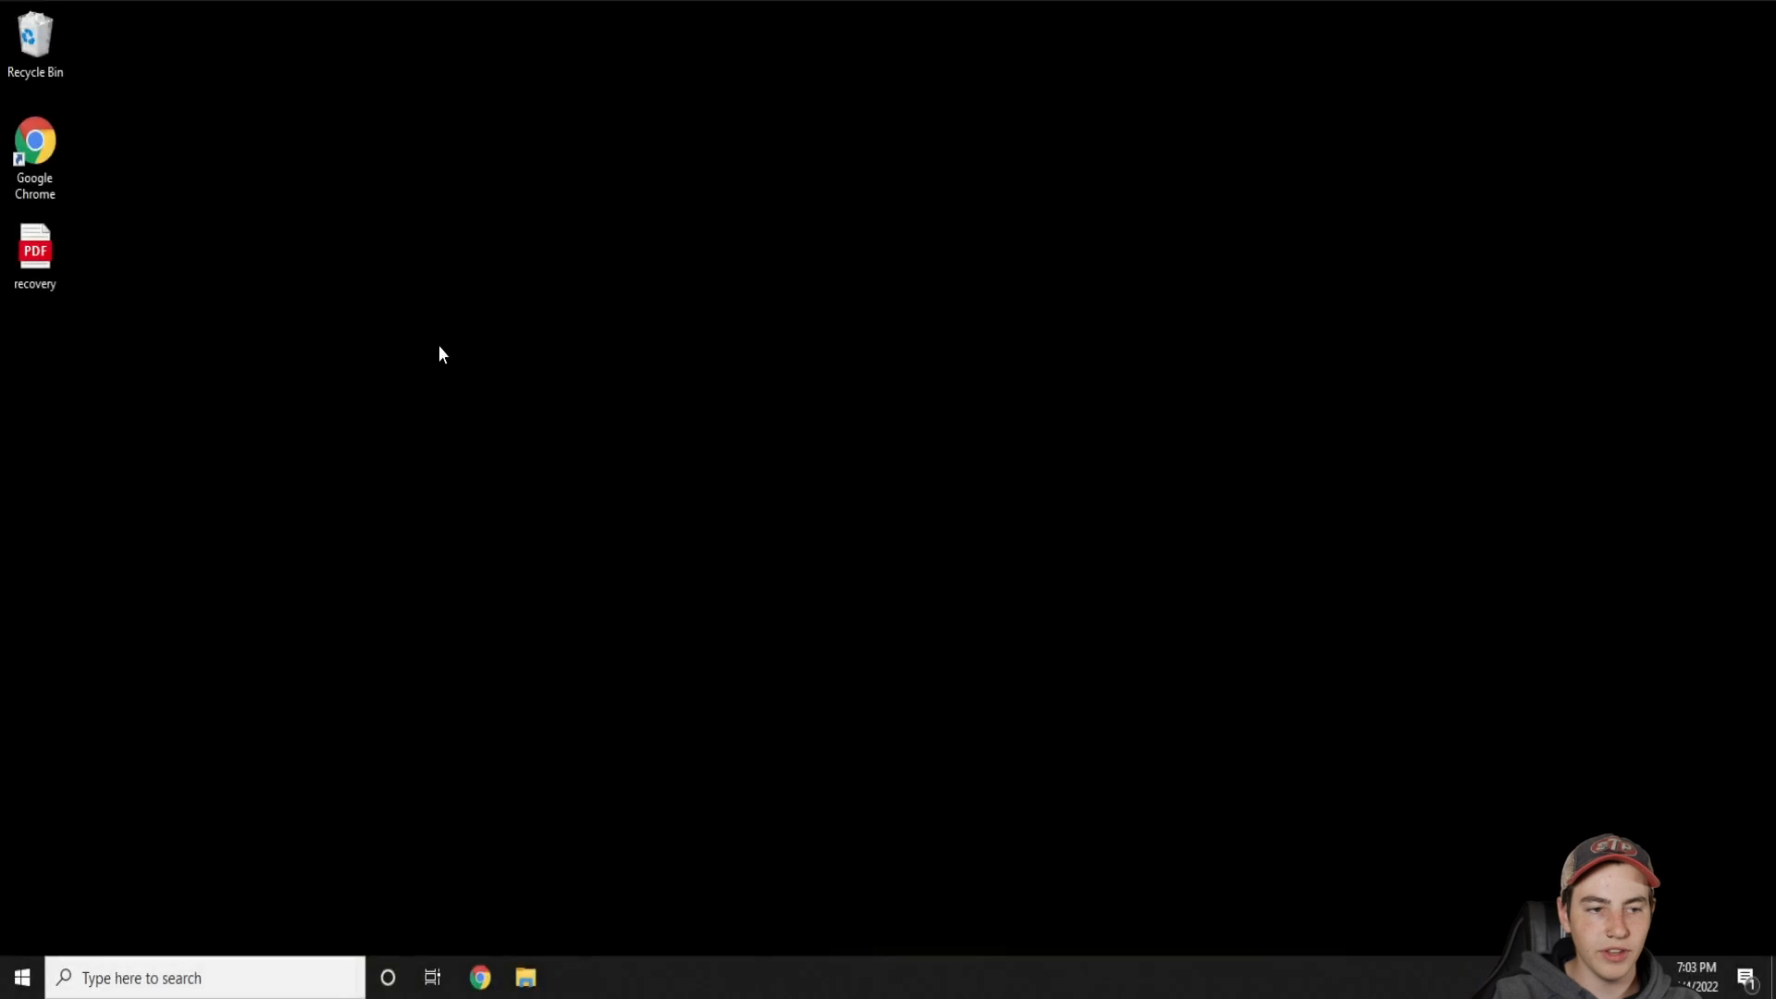
Open the recovery PDF from the desktop in Google Chrome and examine the BitLocker identifier and recovery key instructions
left_click(41, 257)
double_click(41, 257)
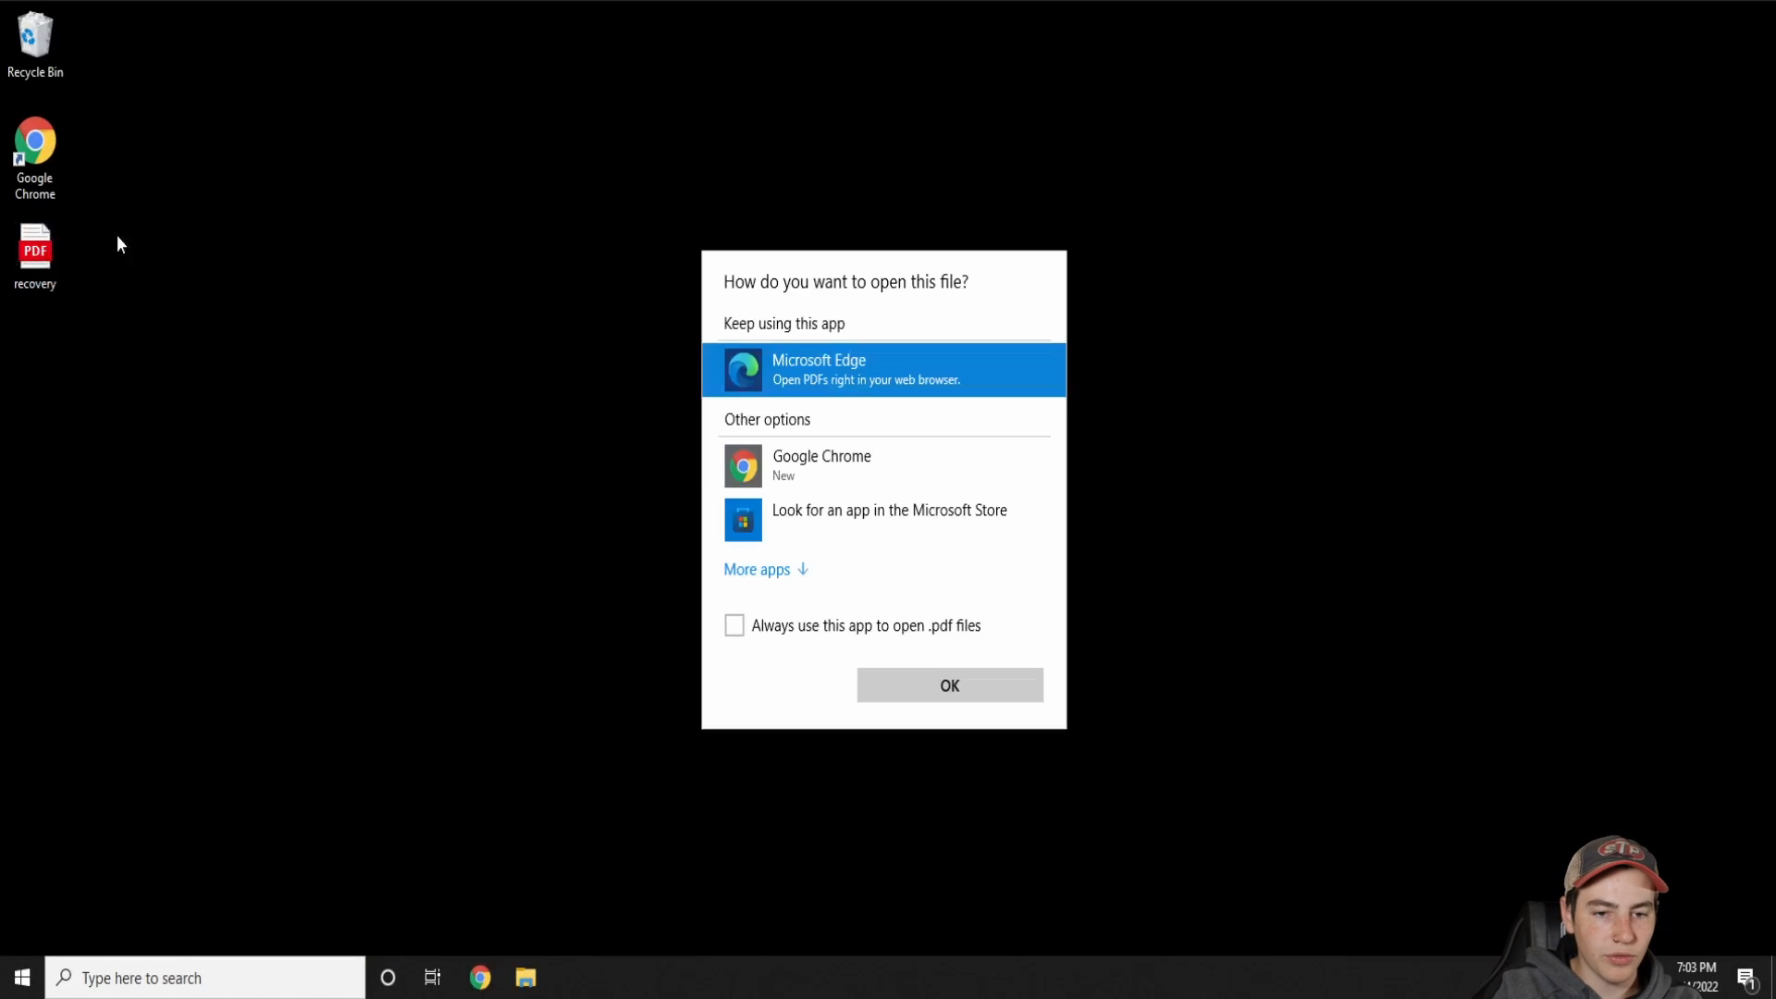
left_click(814, 465)
left_click(968, 700)
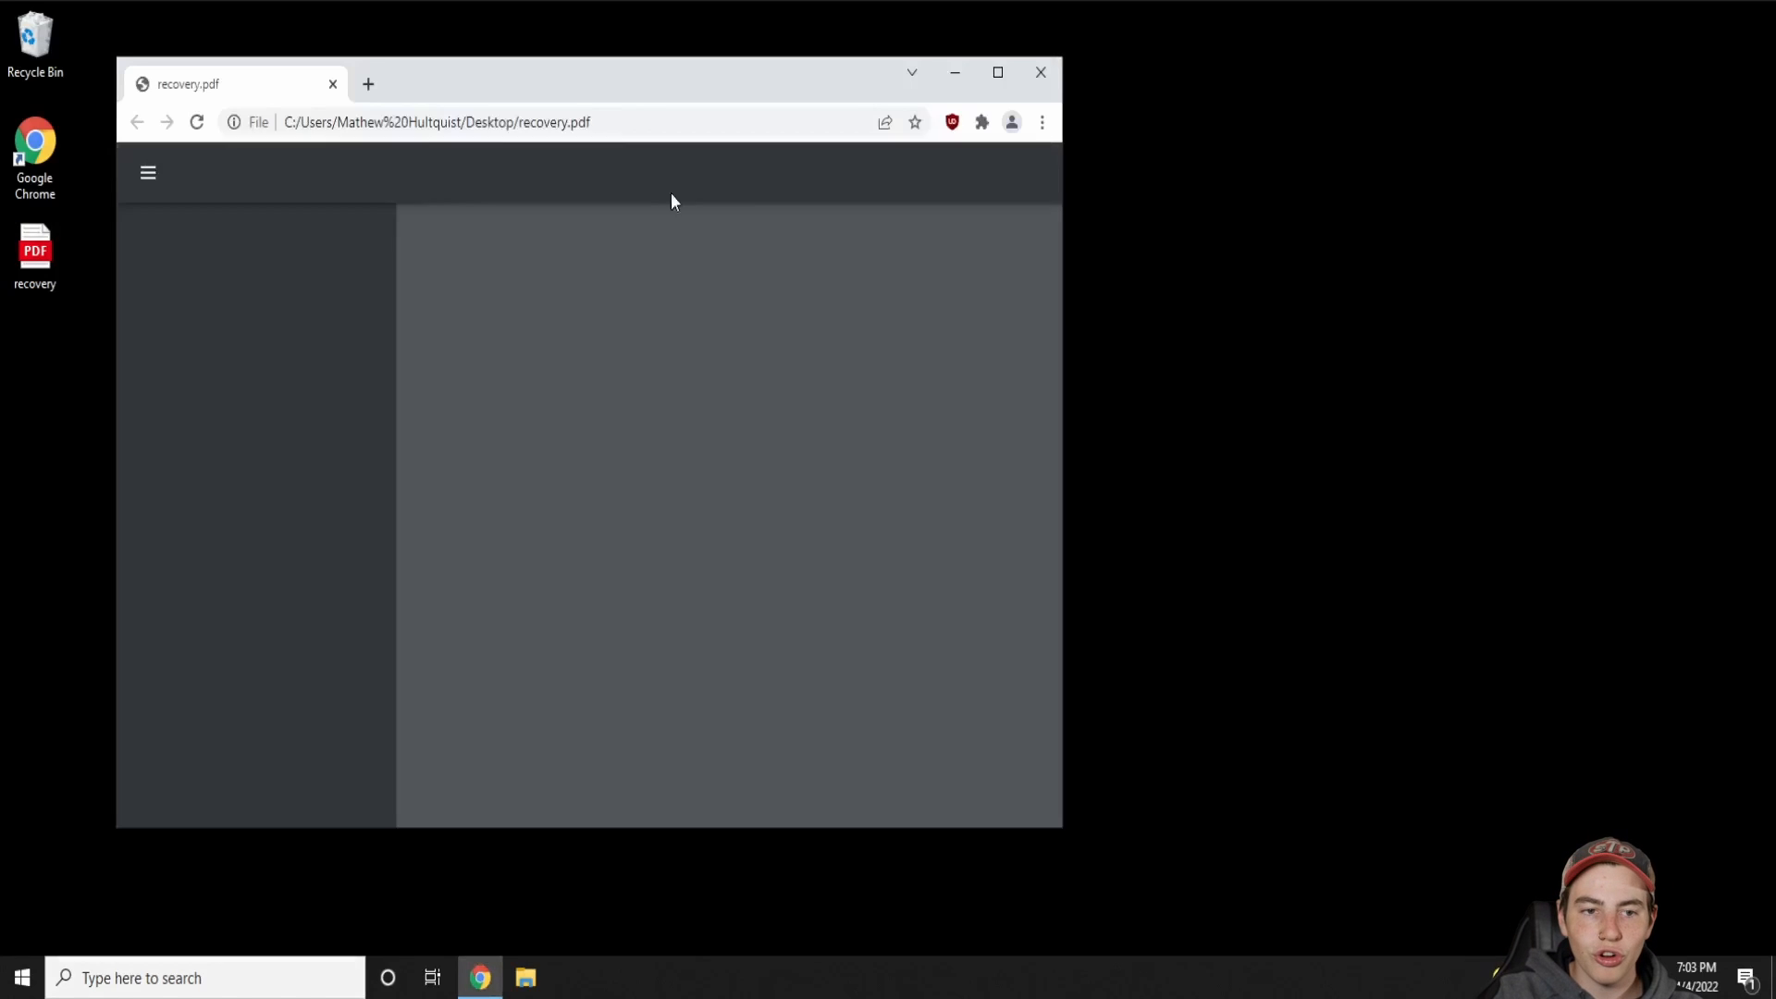
left_click_drag(622, 76, 882, 97)
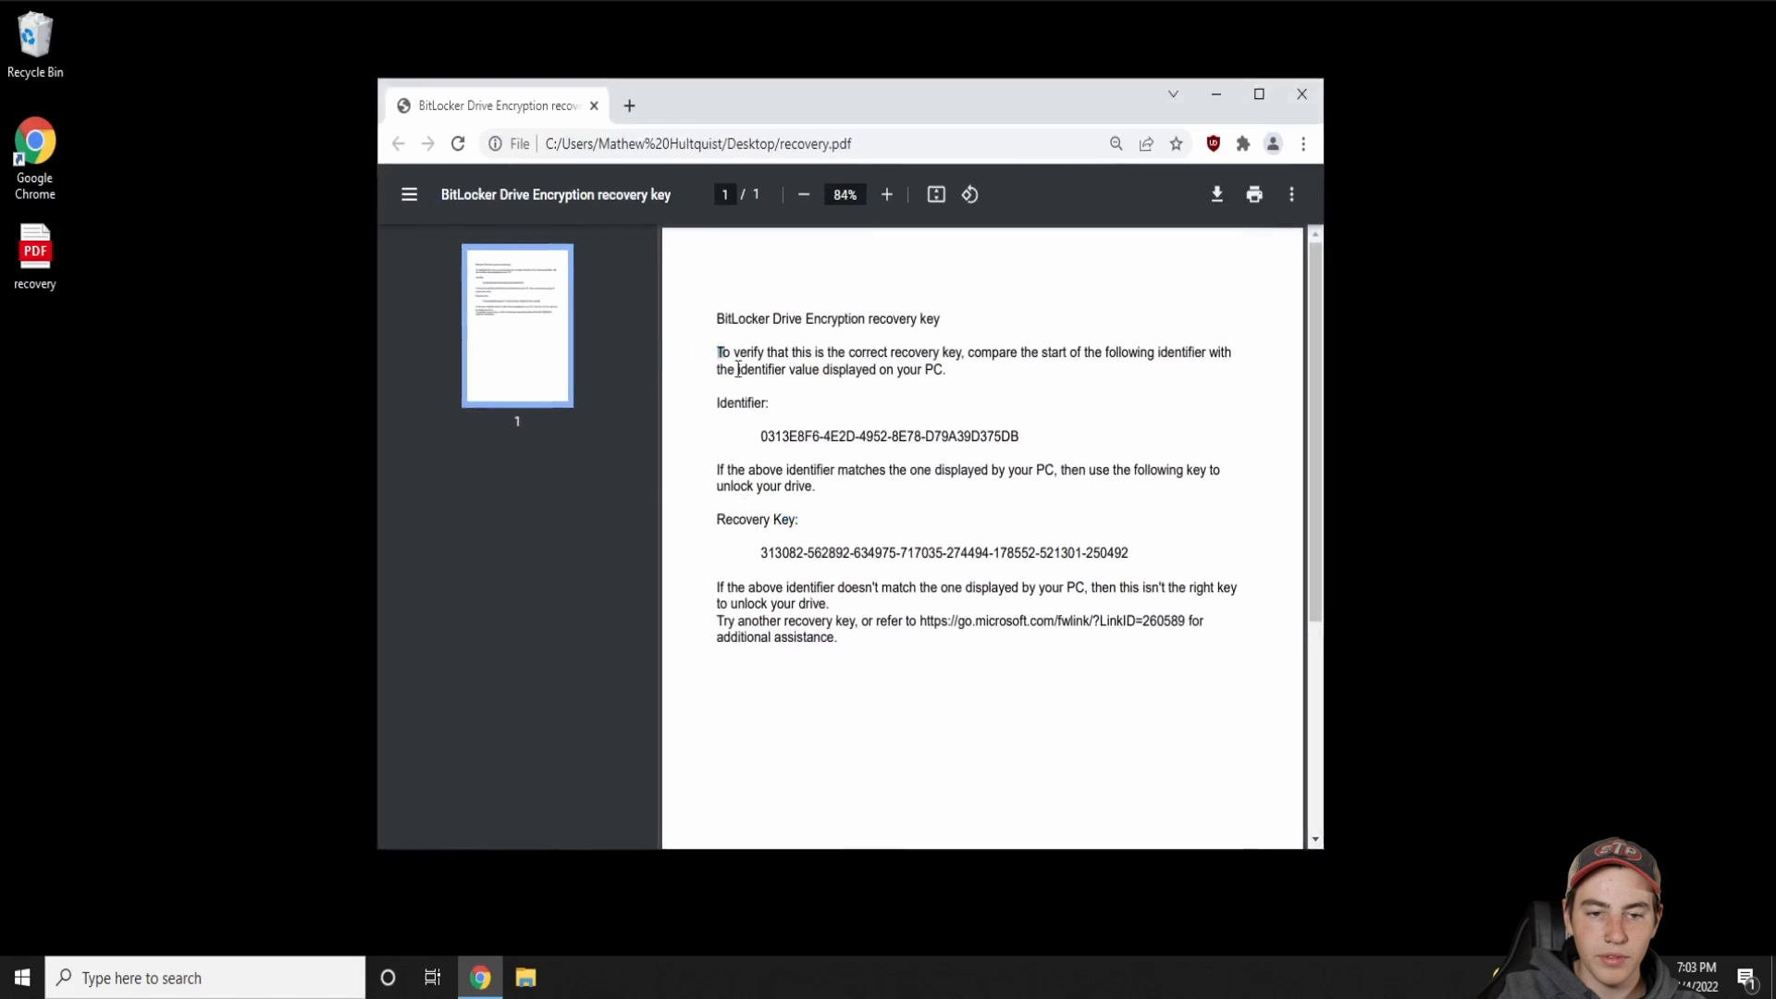
left_click_drag(723, 357, 1011, 701)
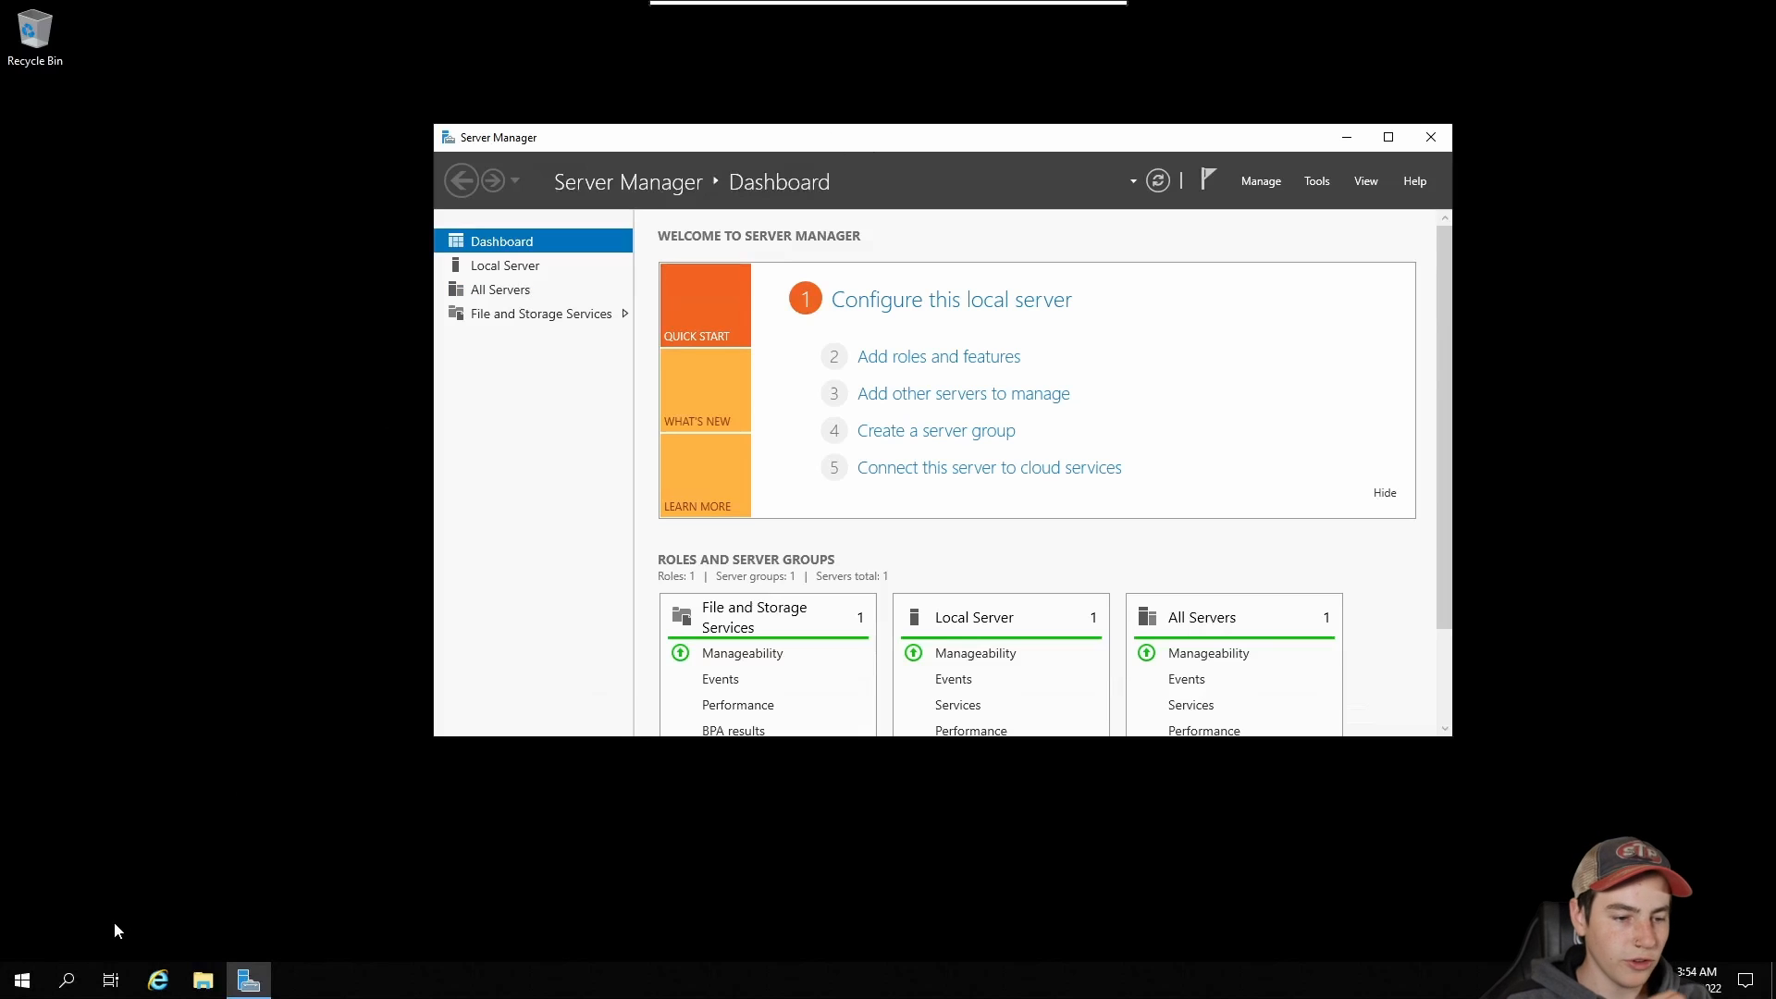
Search Windows Server for bitlocker and try to open Manage BitLocker
left_click(72, 974)
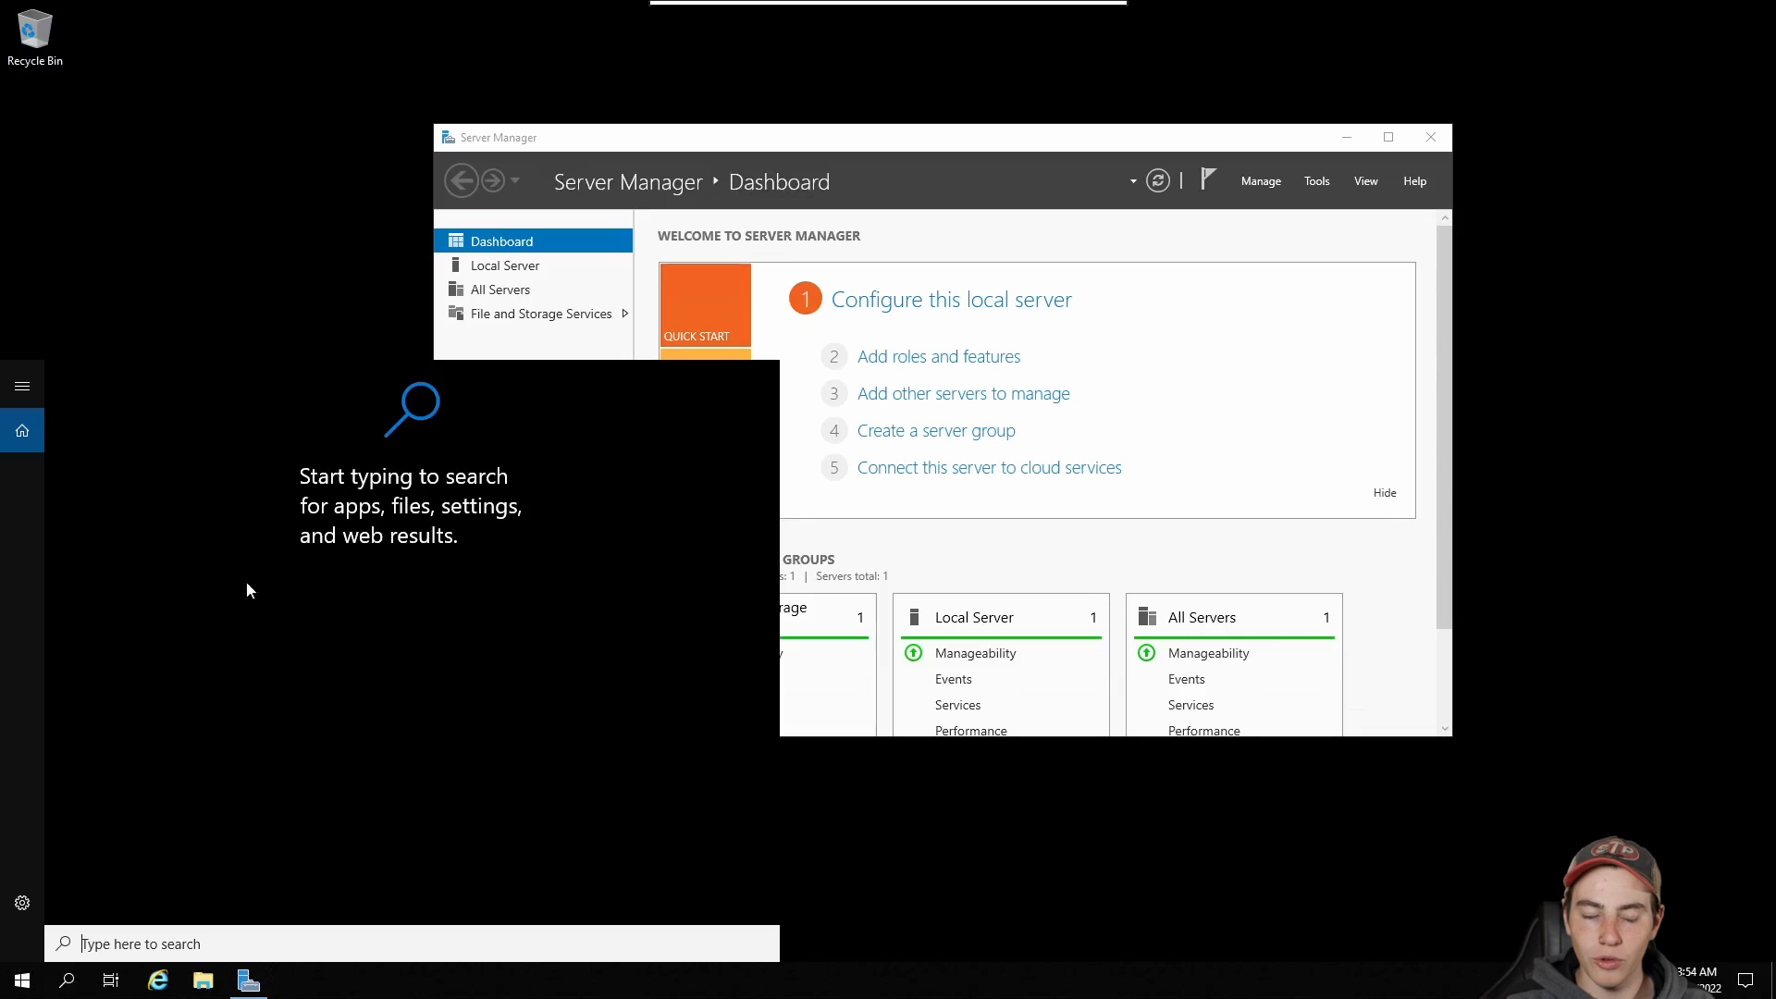
type("bitlocker")
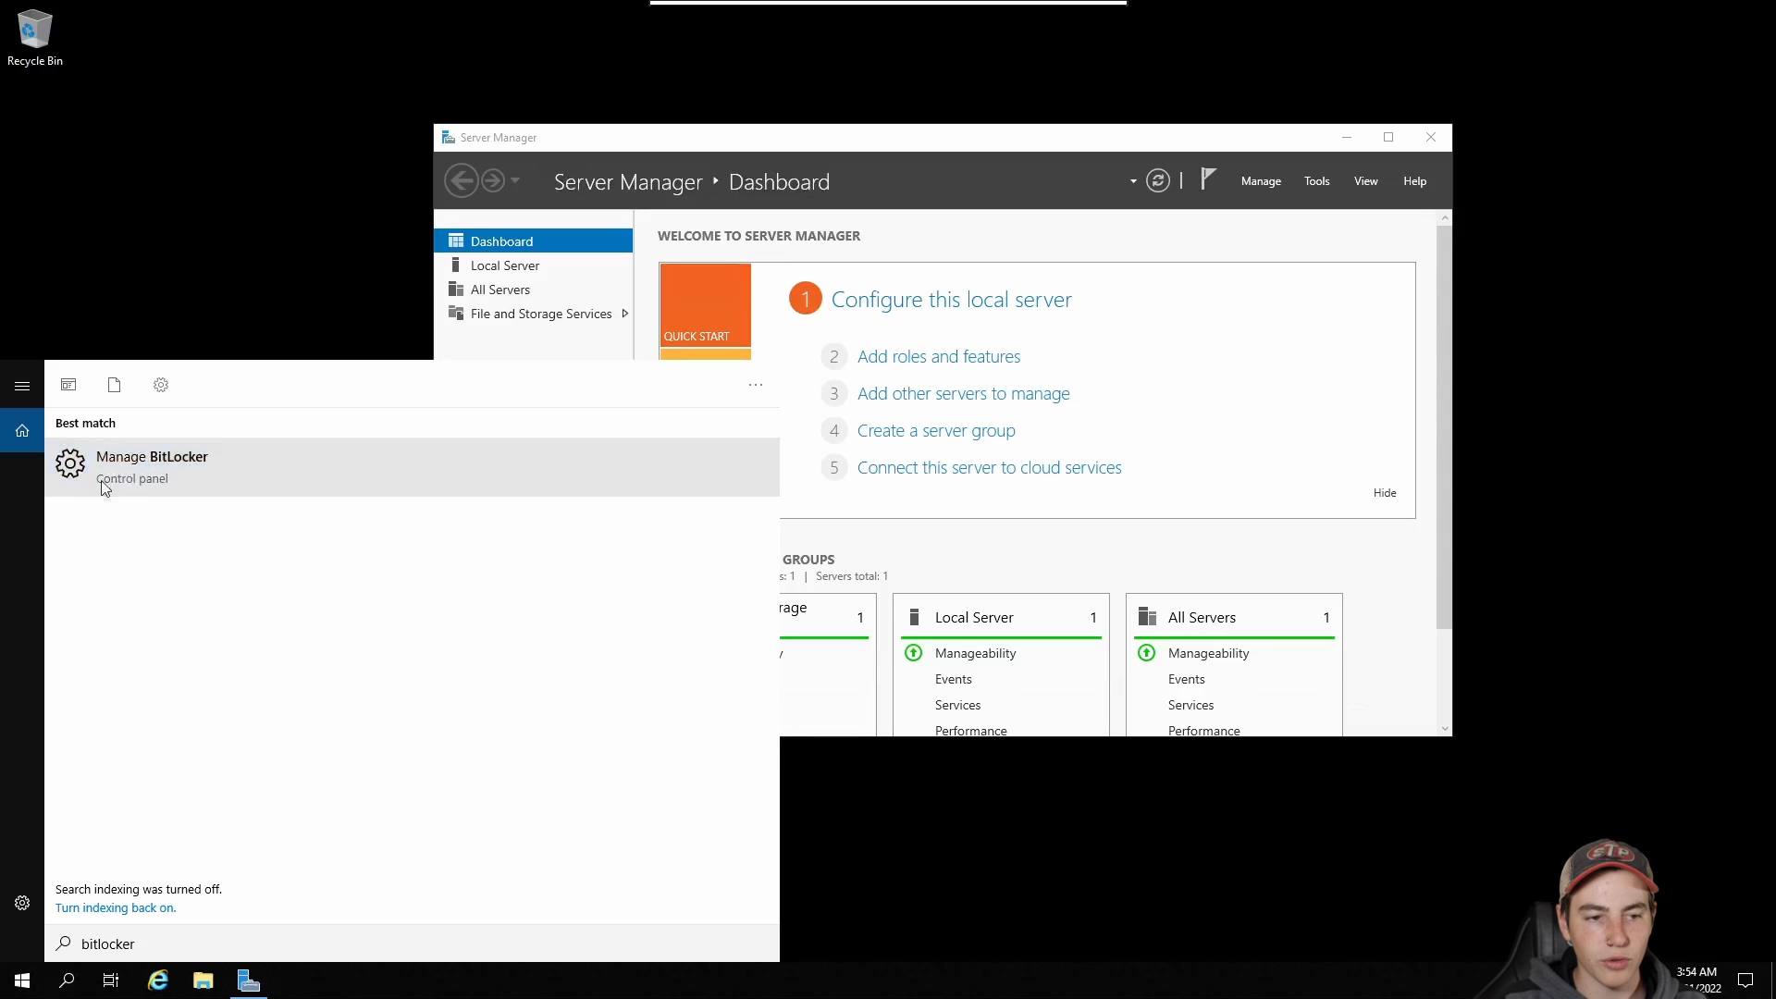
left_click(213, 470)
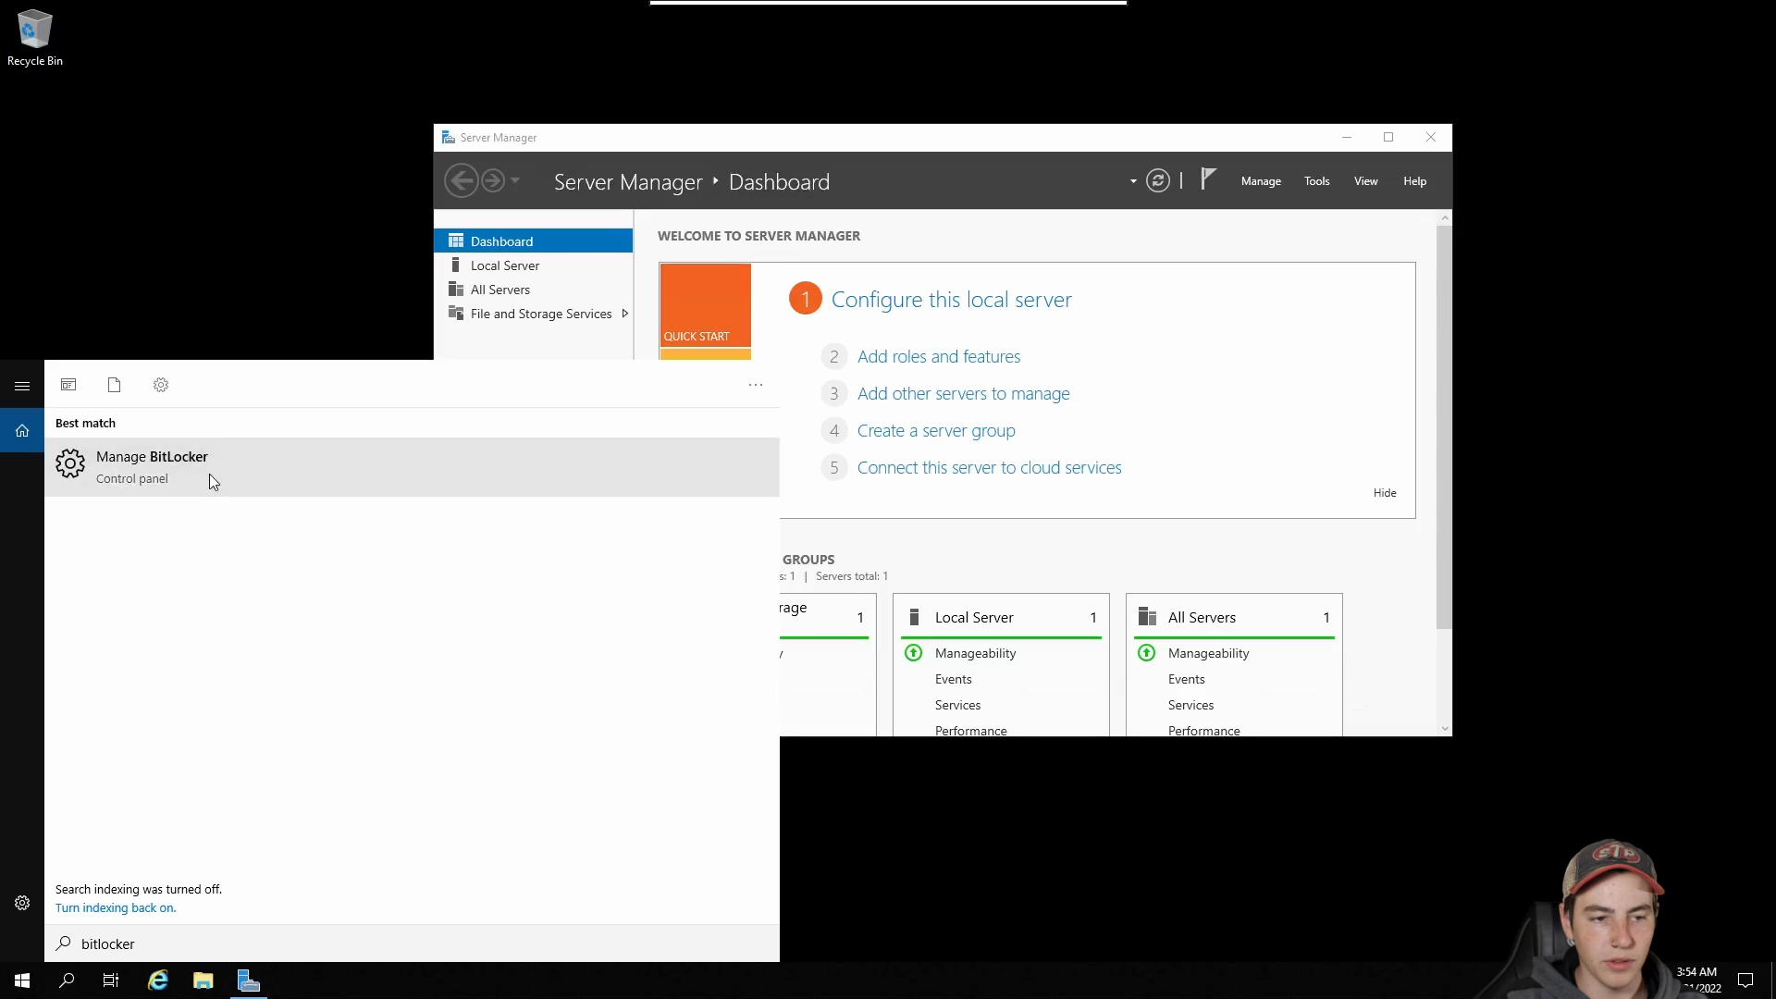
Find and open Control Panel on the server and show all its items as large icons
left_click(189, 942)
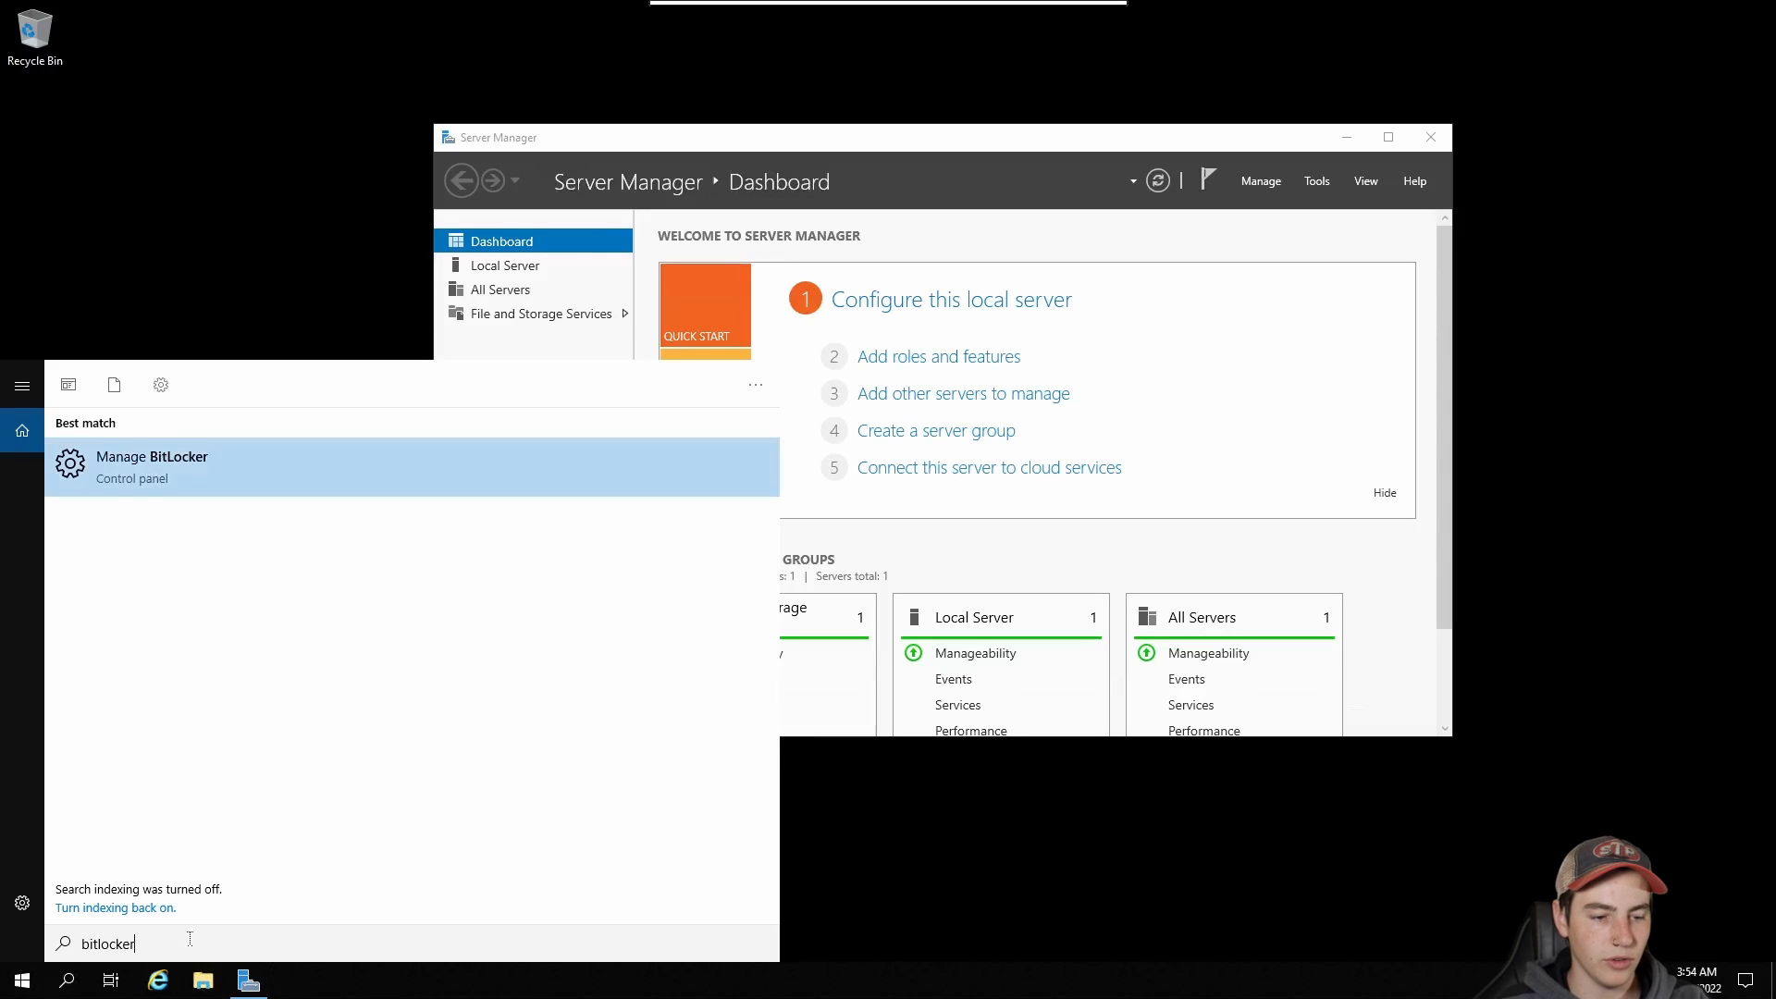
double_click(188, 956)
type("contro")
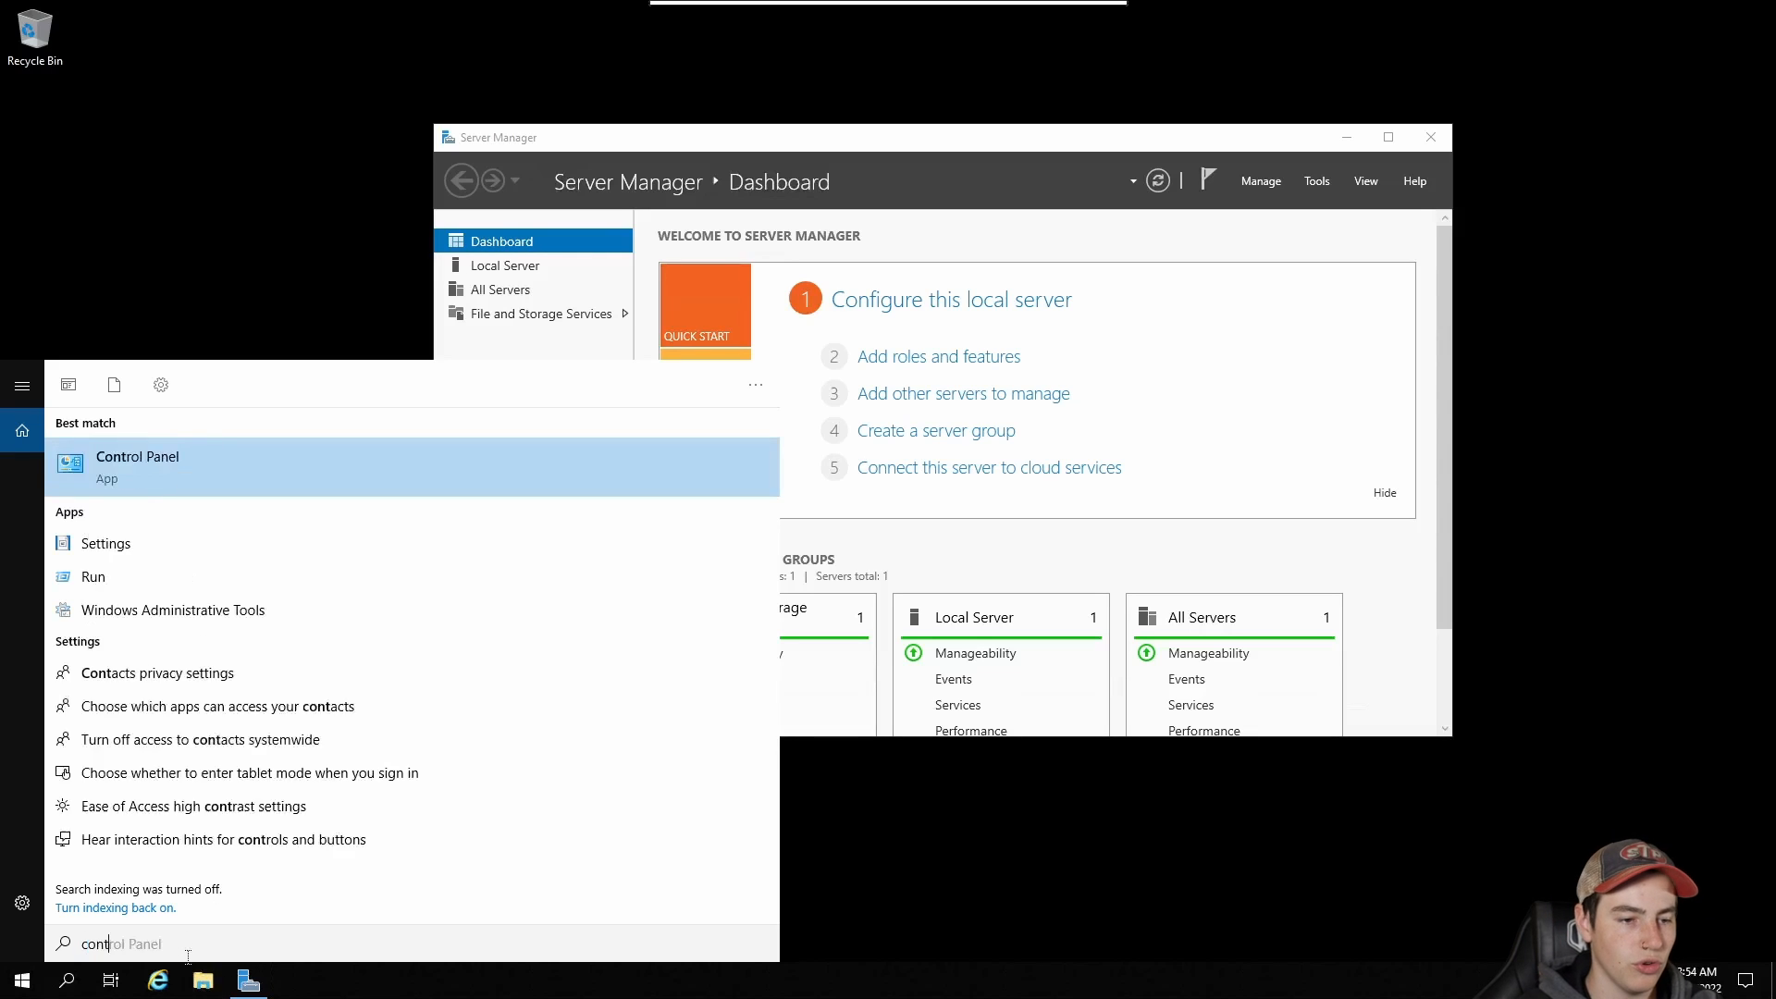
left_click(202, 454)
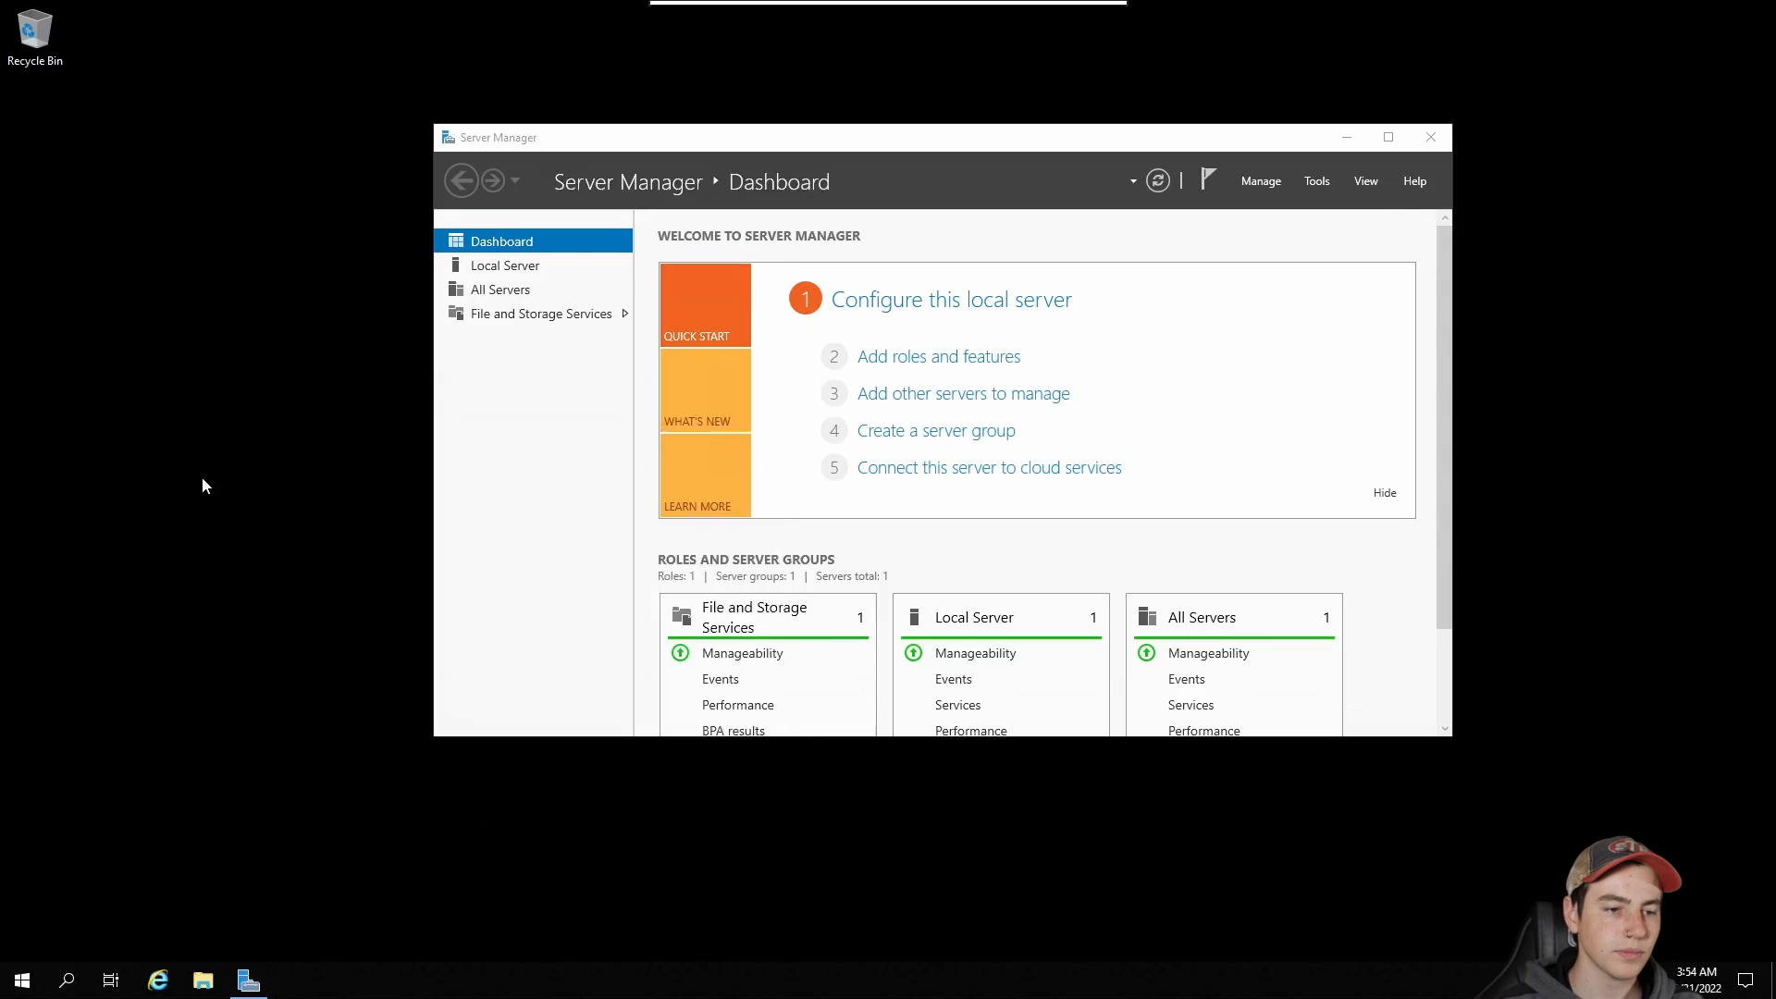
left_click(1177, 284)
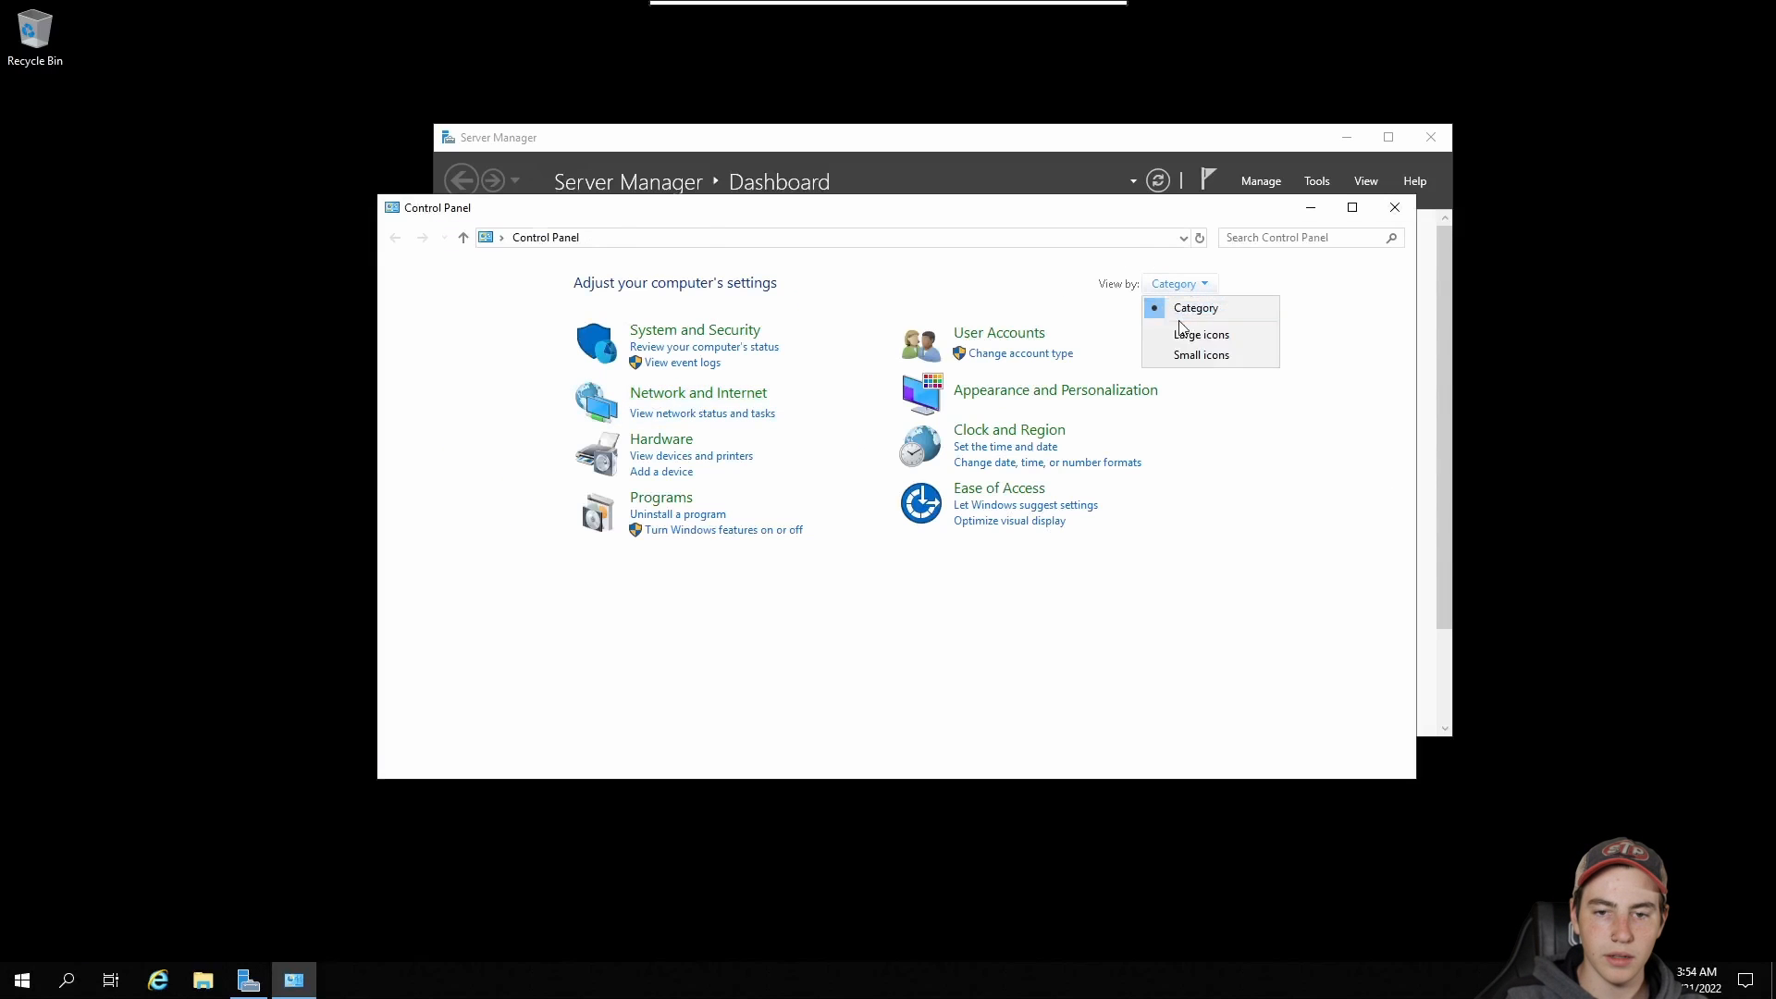
left_click(1184, 334)
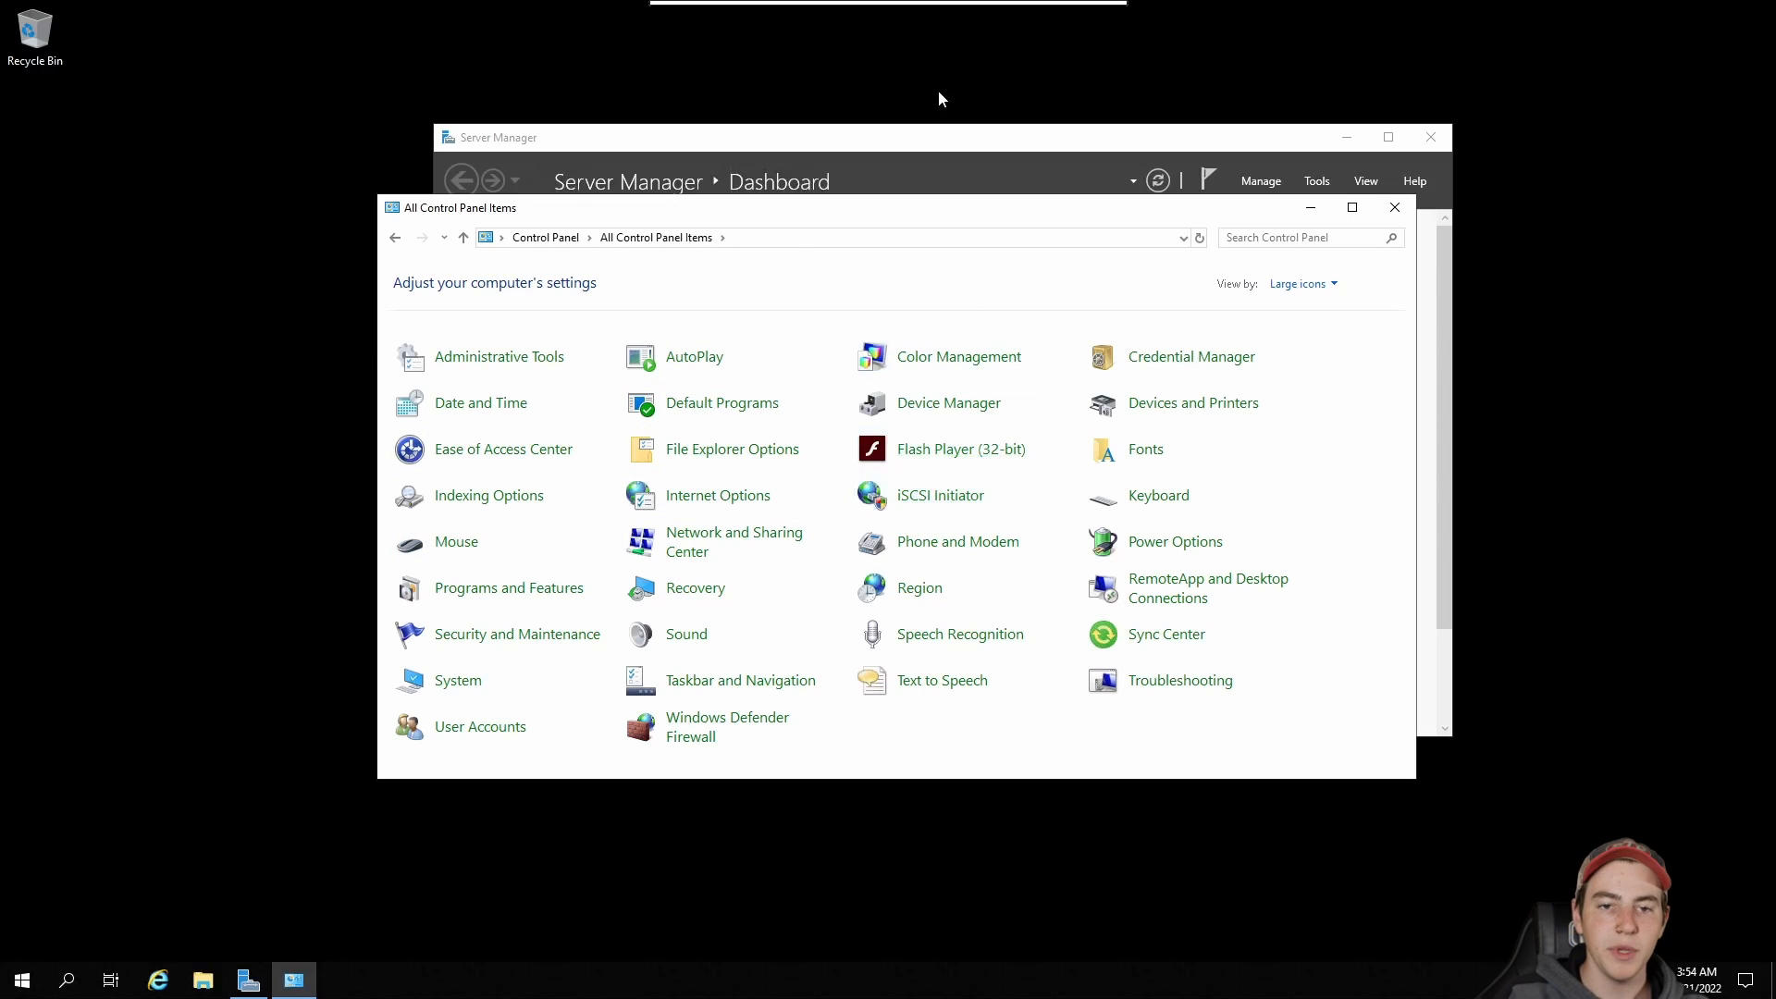
Start the Add Roles and Features Wizard from Server Manager and advance with the default settings to feature selection
left_click(930, 141)
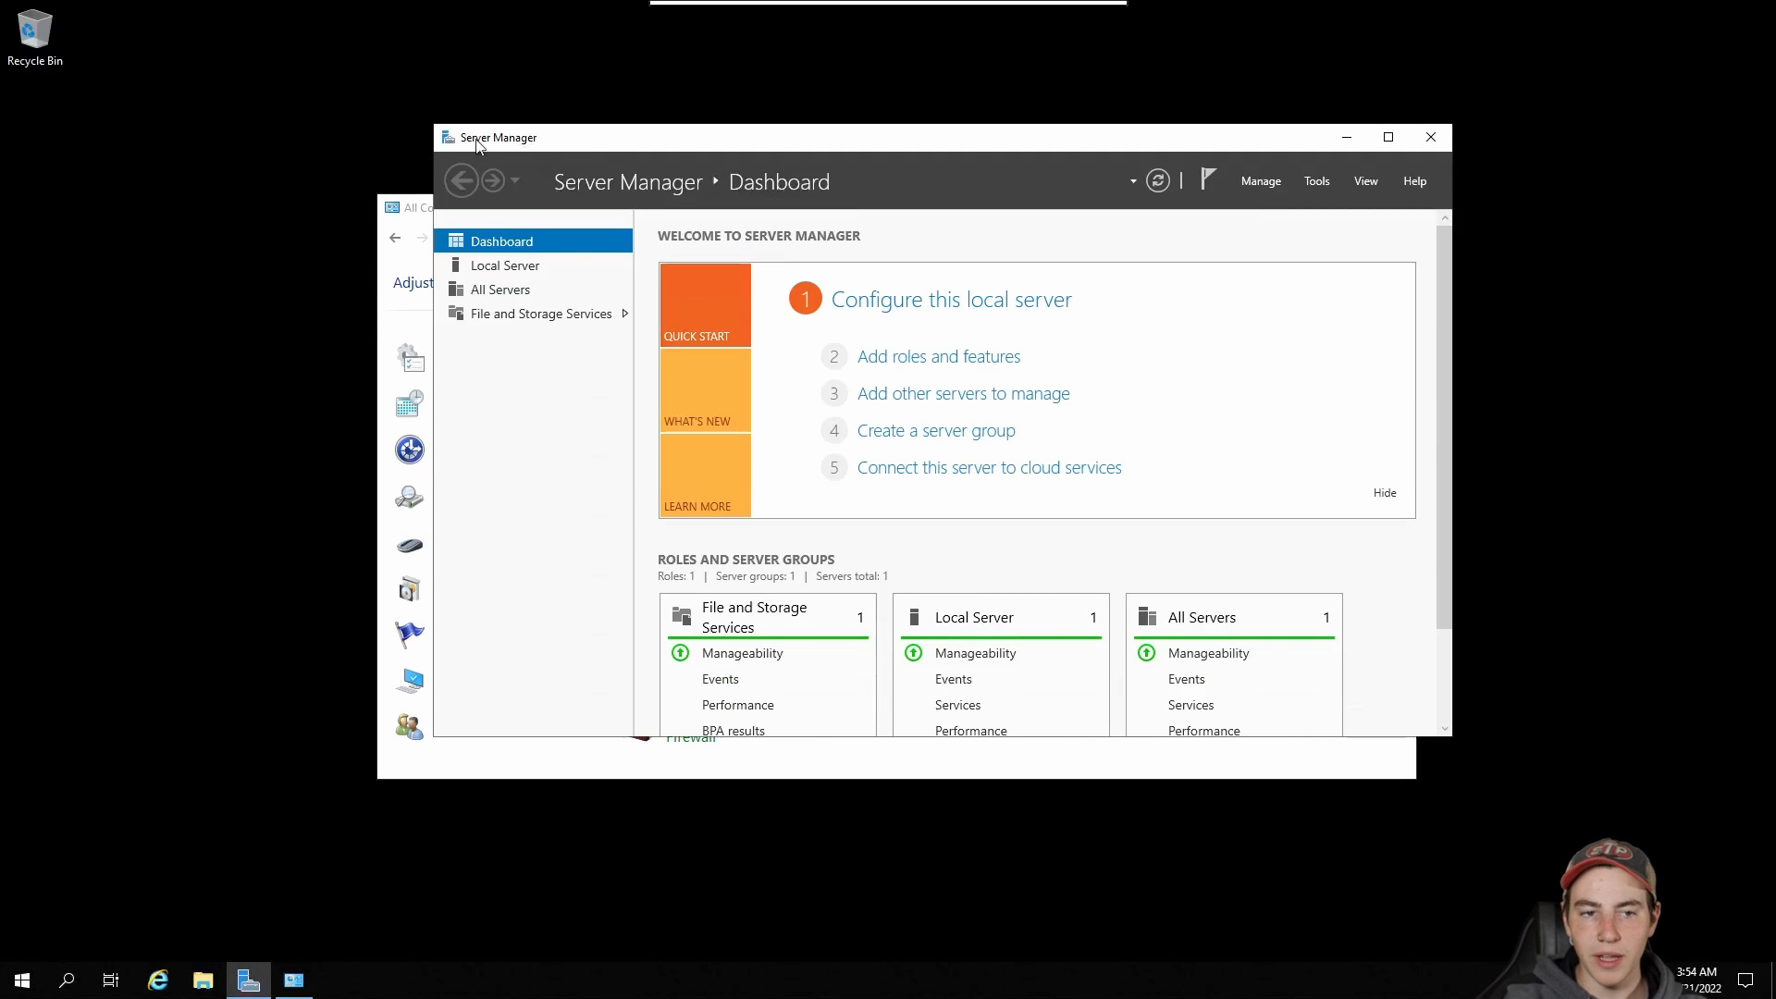
left_click(1256, 181)
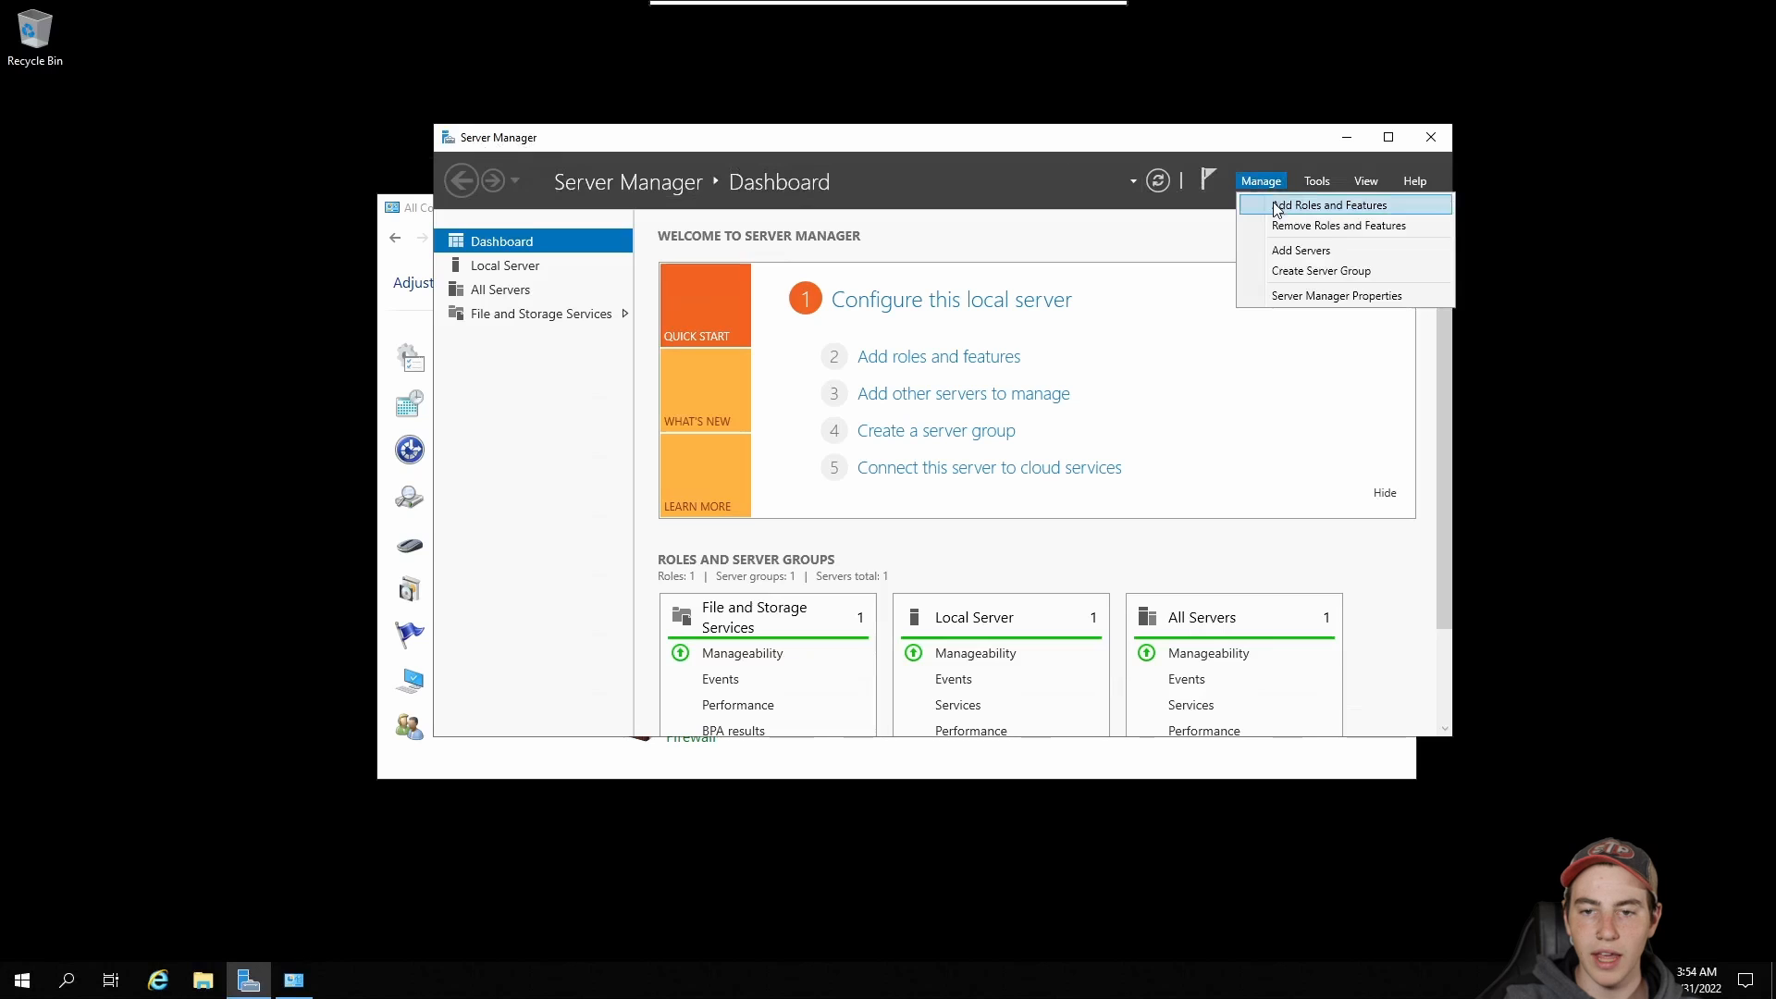
left_click(1277, 206)
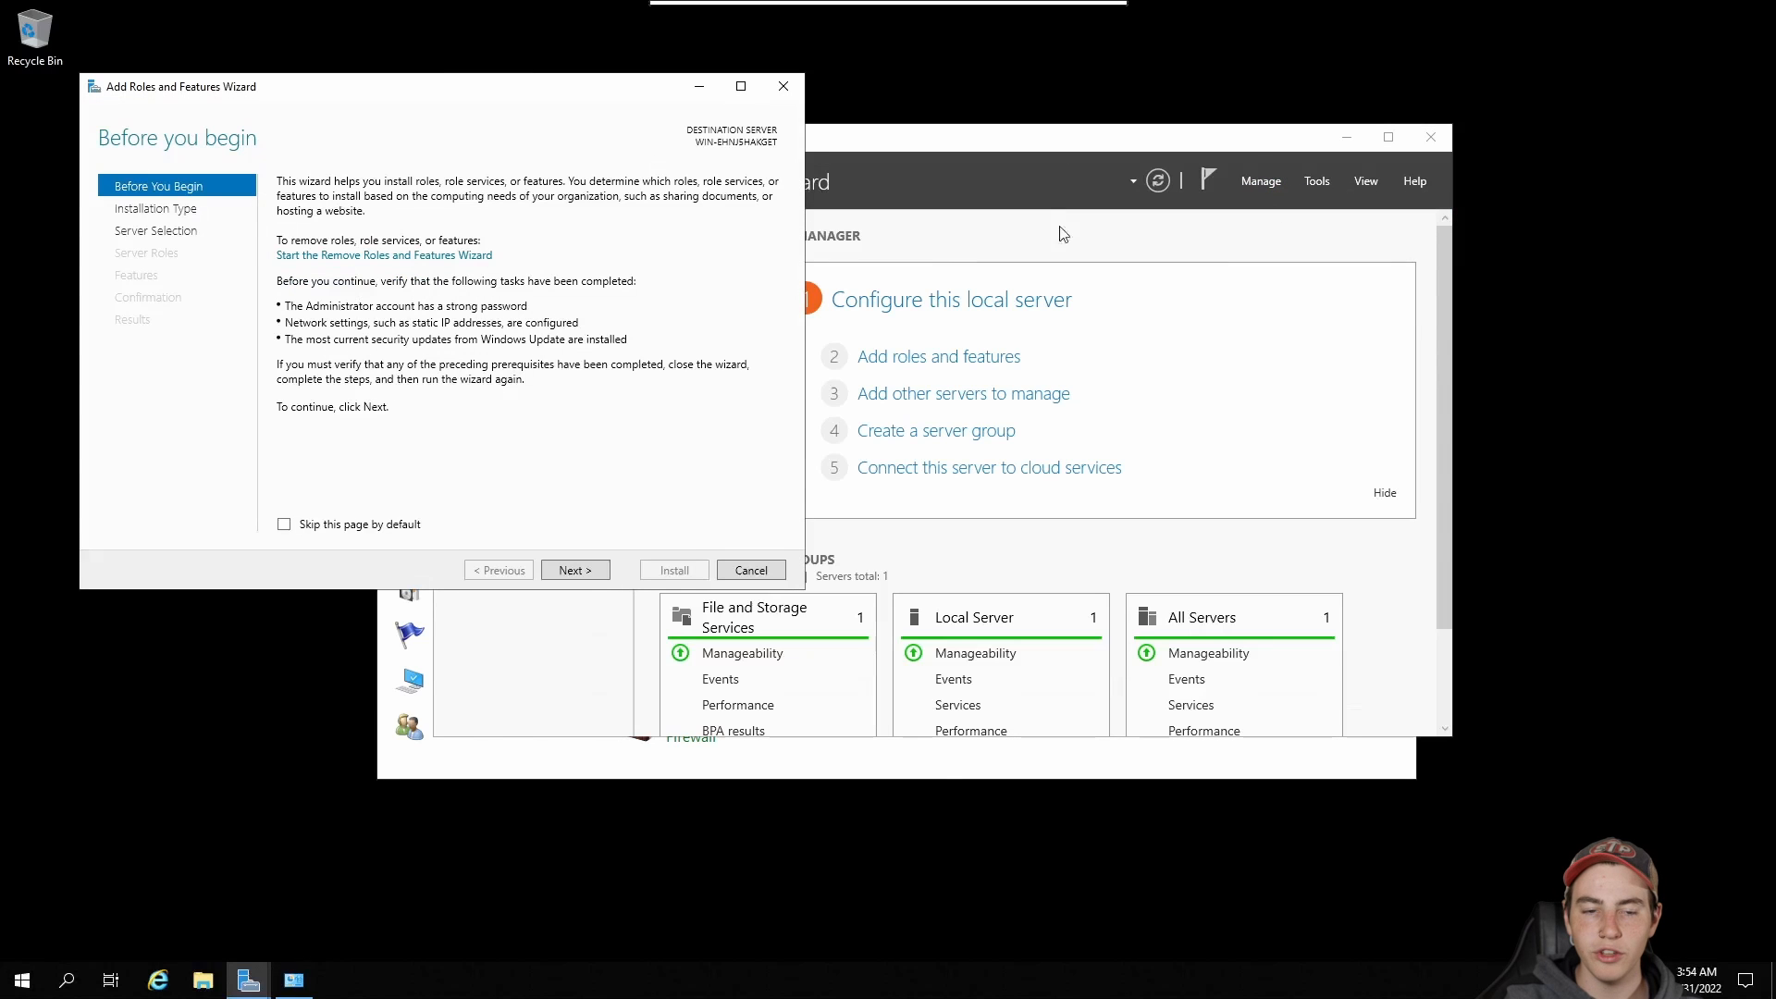
left_click(575, 571)
left_click(574, 570)
left_click(574, 571)
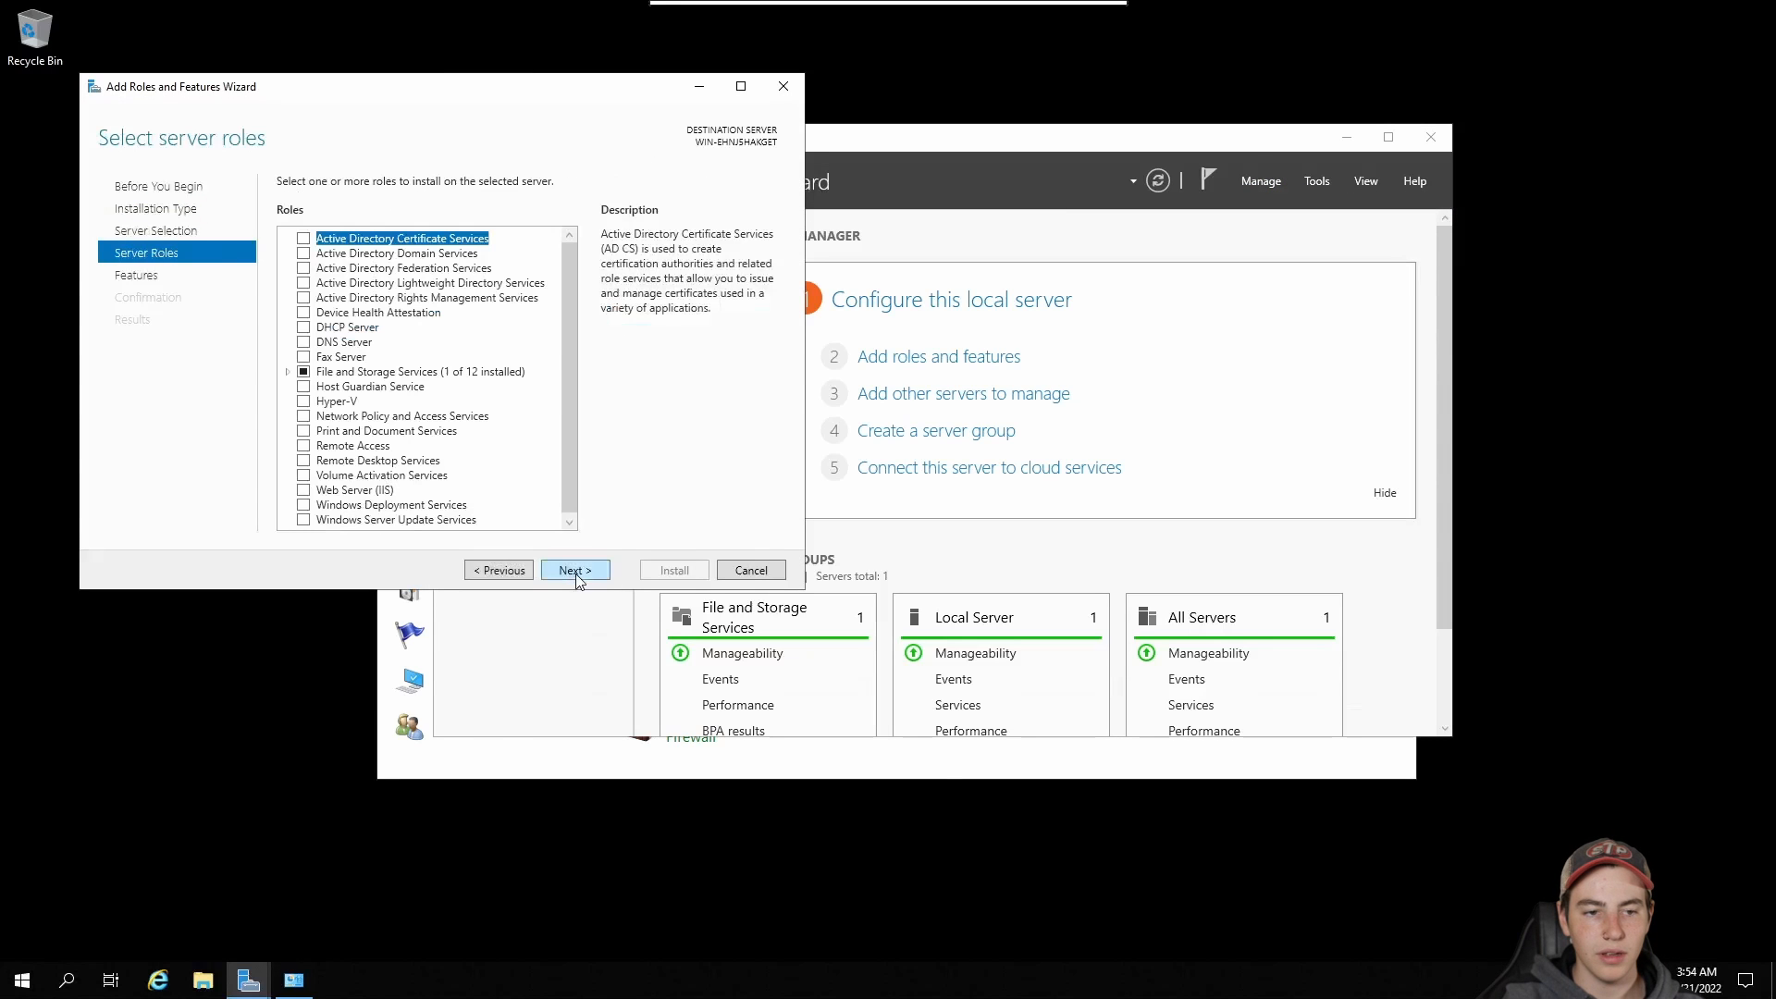
left_click(575, 571)
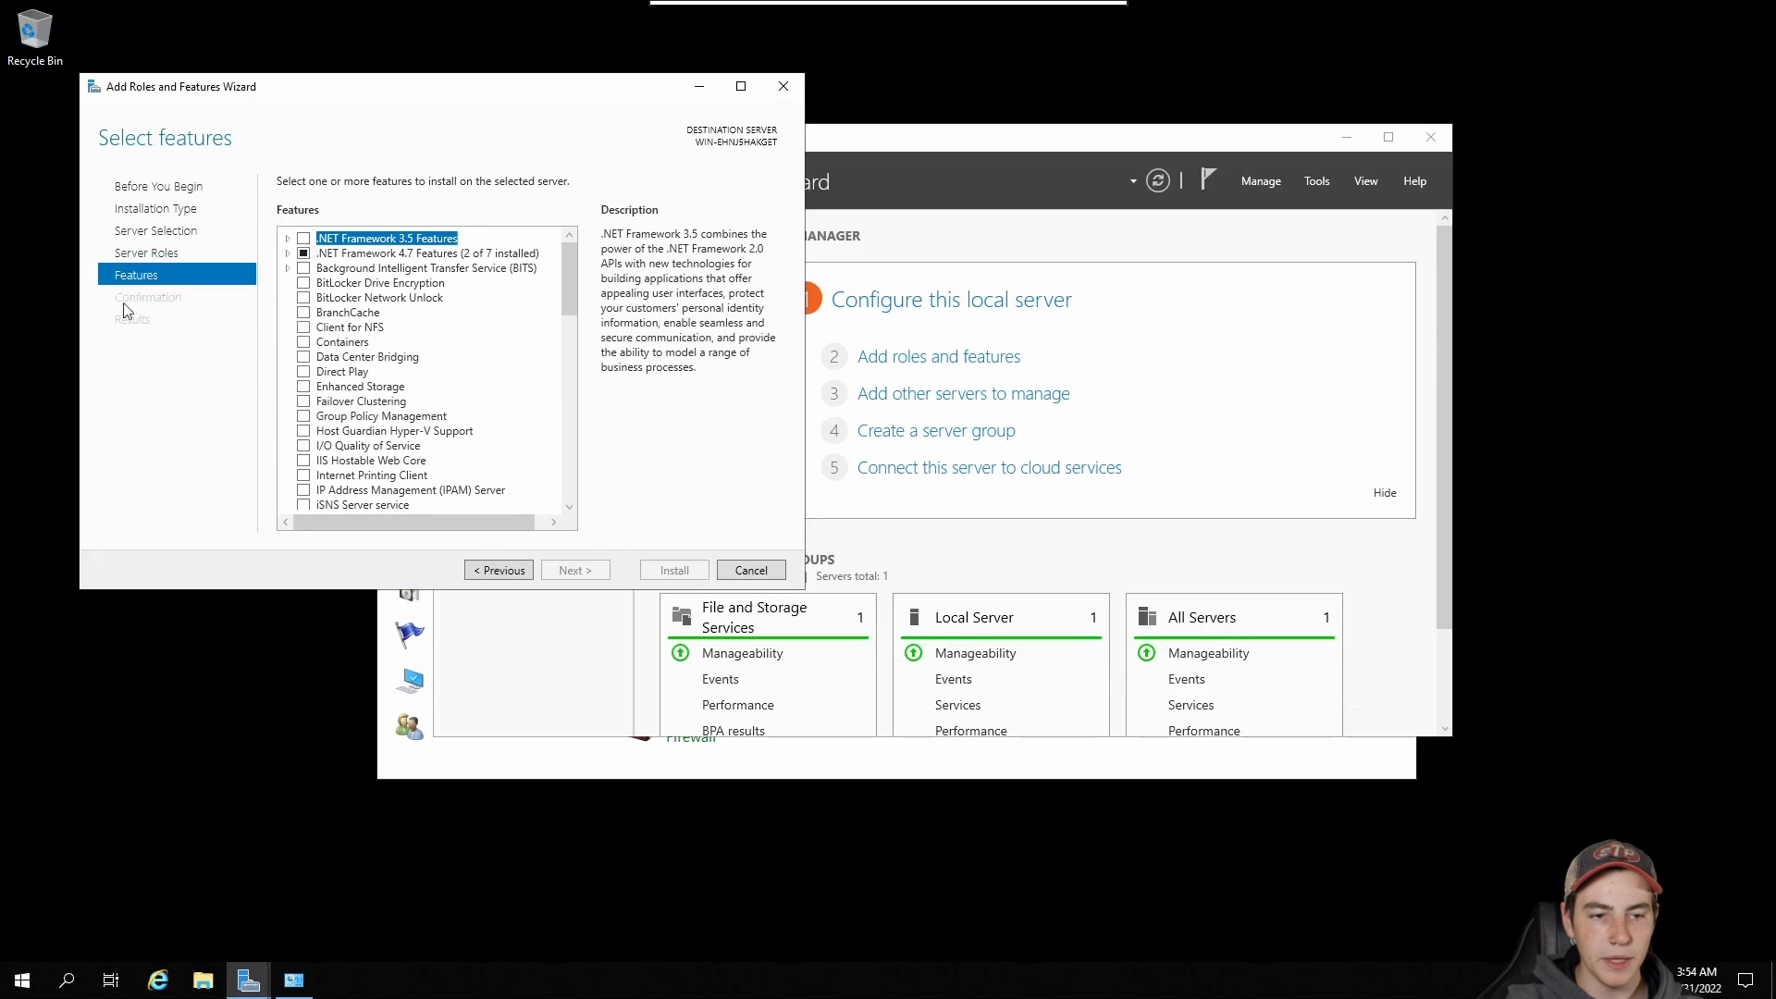
Select BitLocker Drive Encryption with its required features and install it on the server
left_click(305, 284)
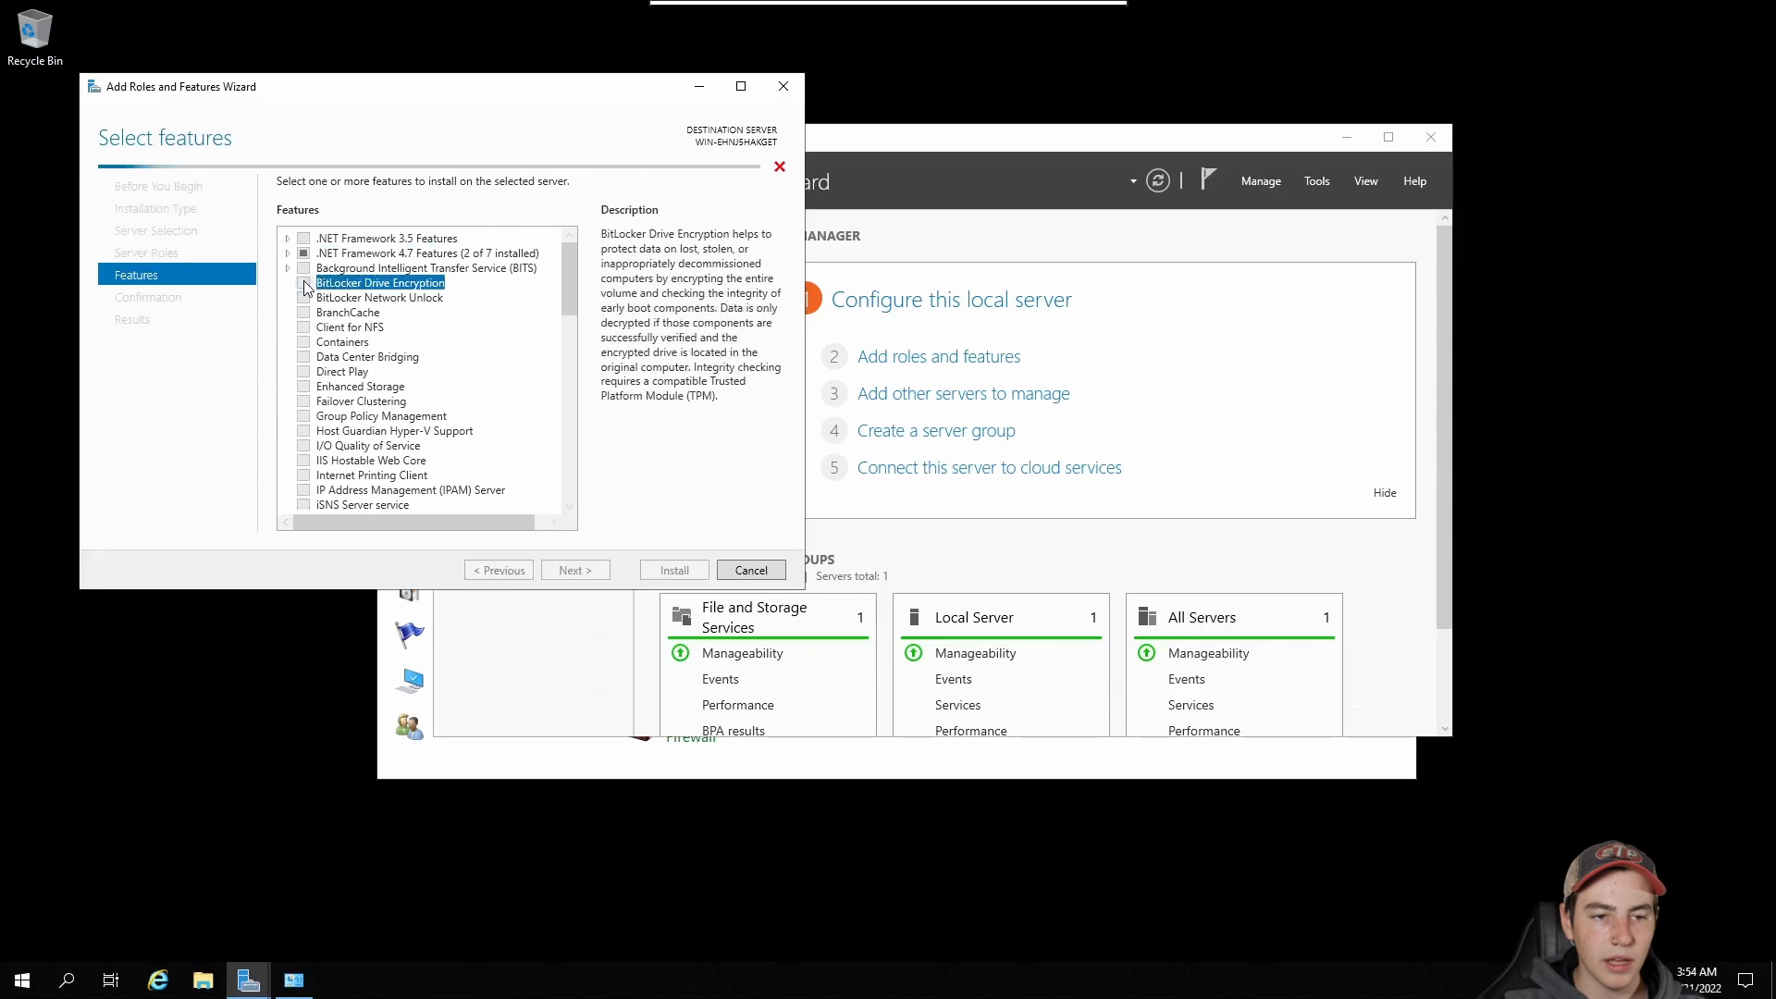
left_click(424, 299)
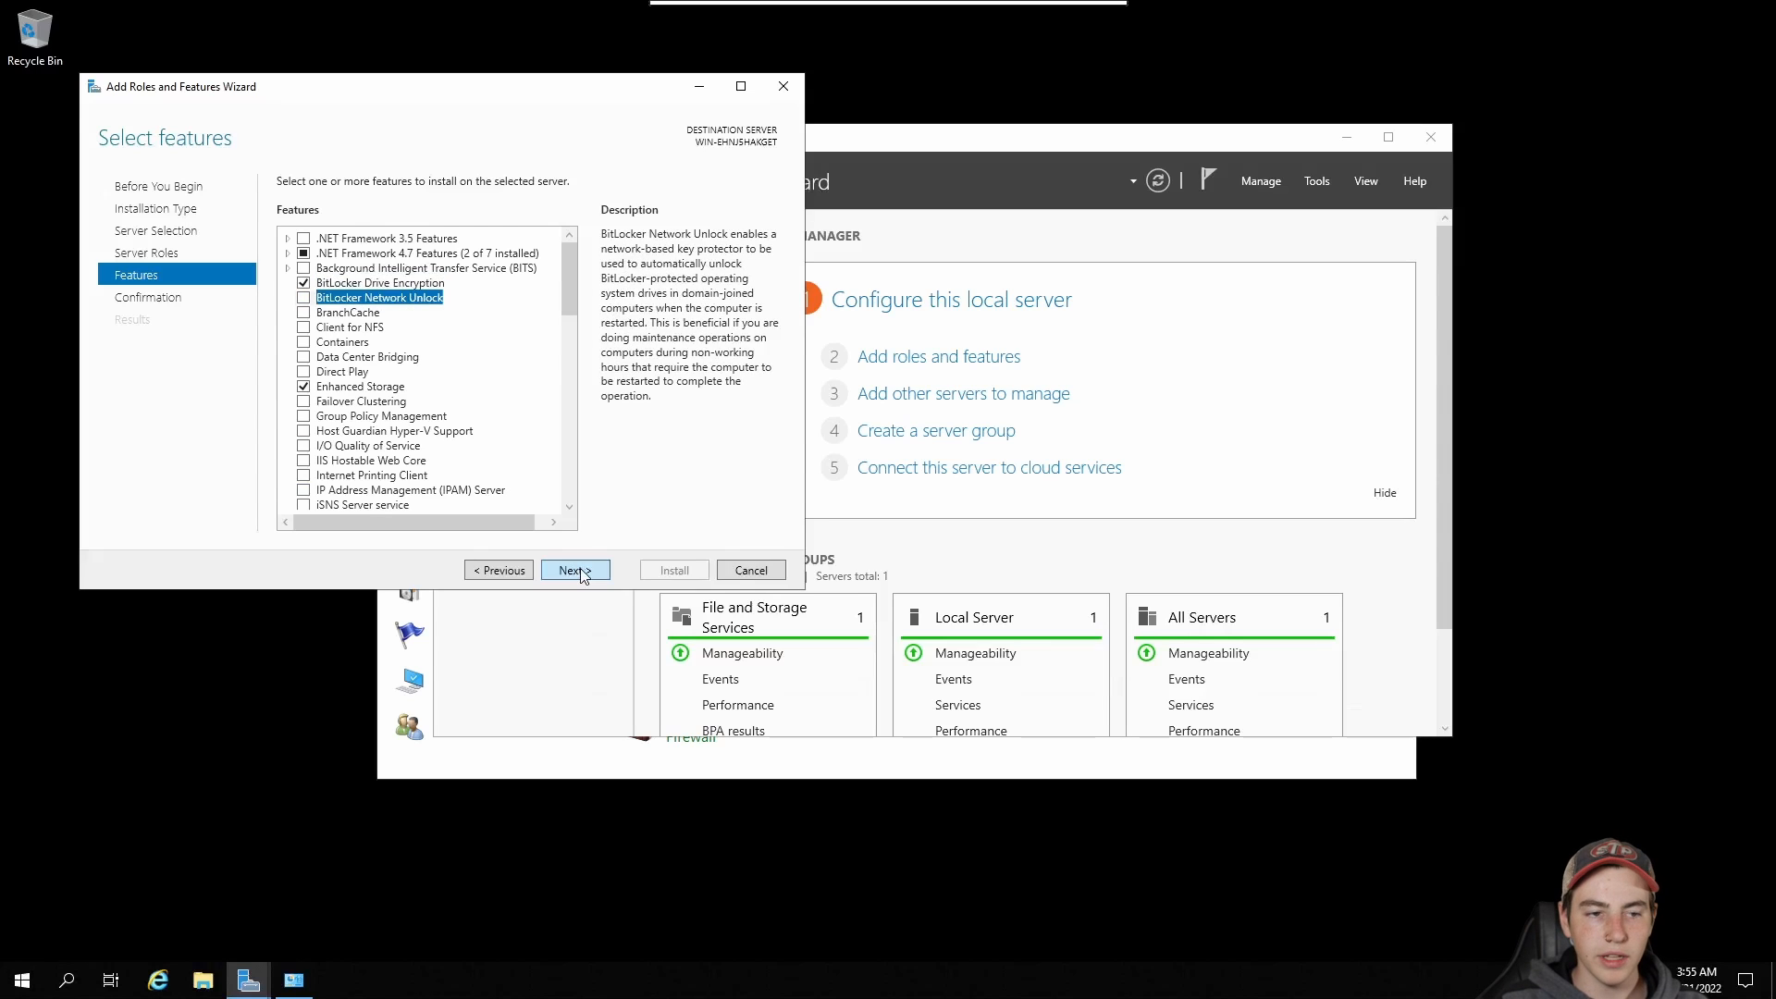
left_click(580, 566)
left_click(673, 568)
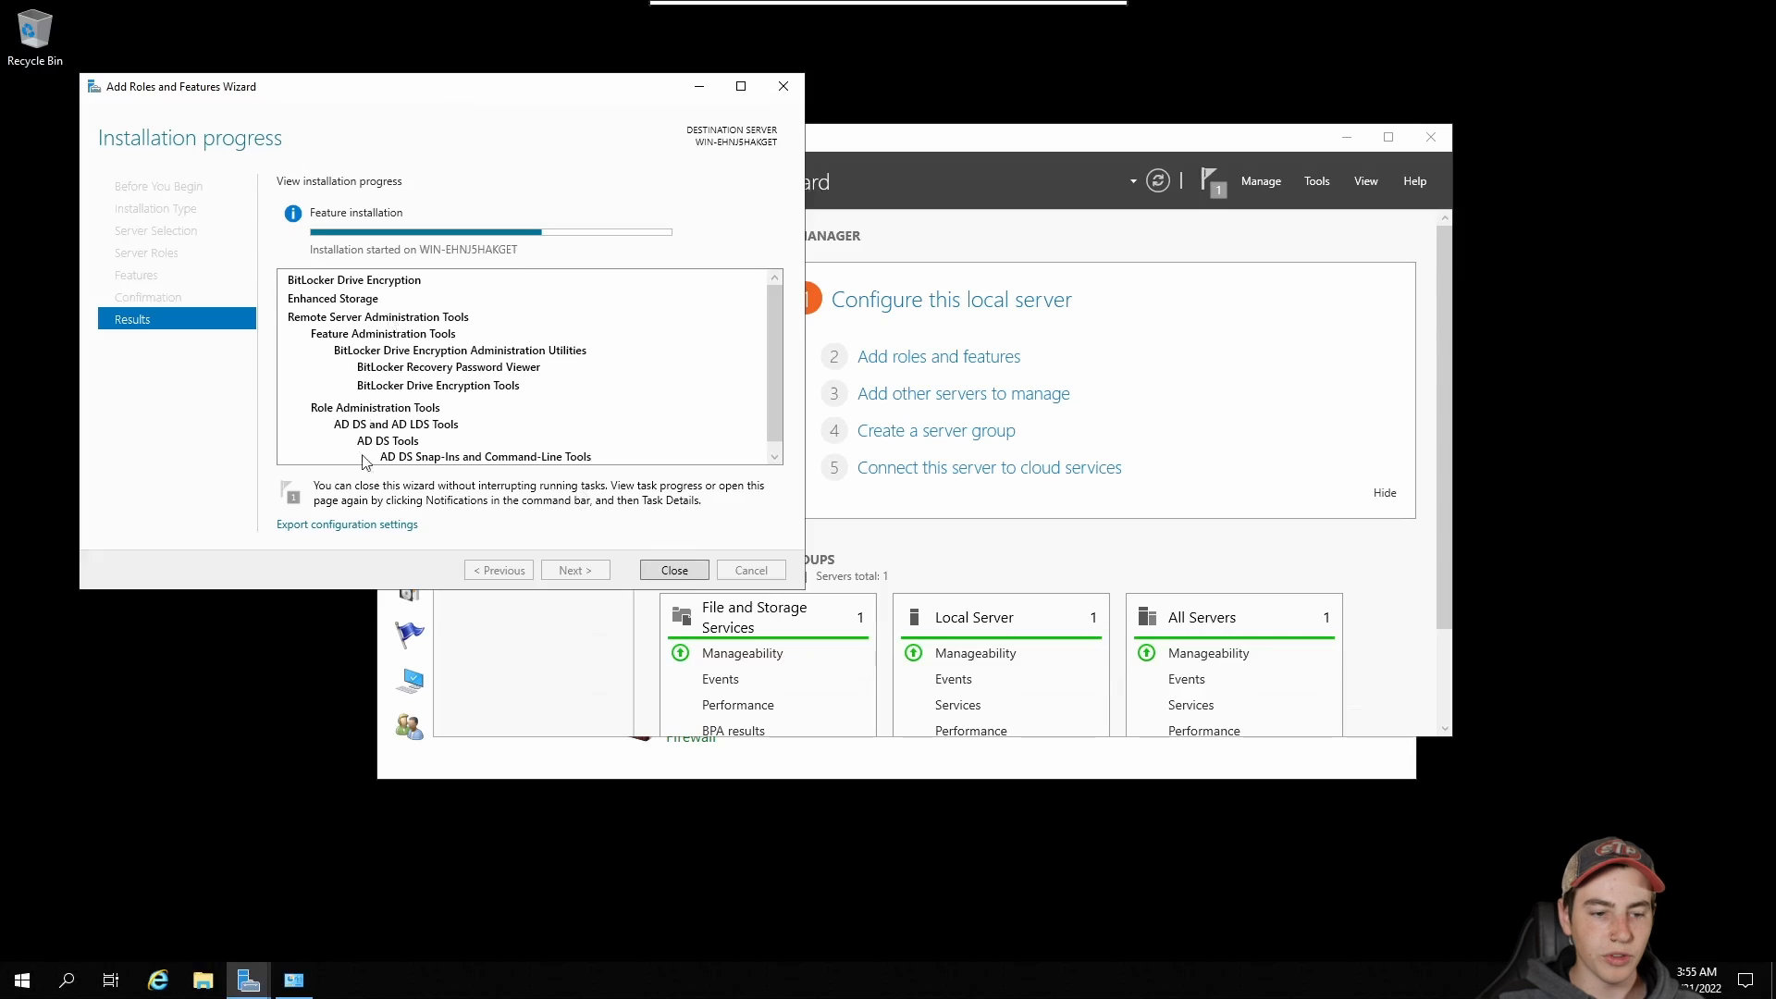
Open the Local Group Policy Editor with gpedit and go to the computer's BitLocker policies for Operating System Drives
left_click(66, 980)
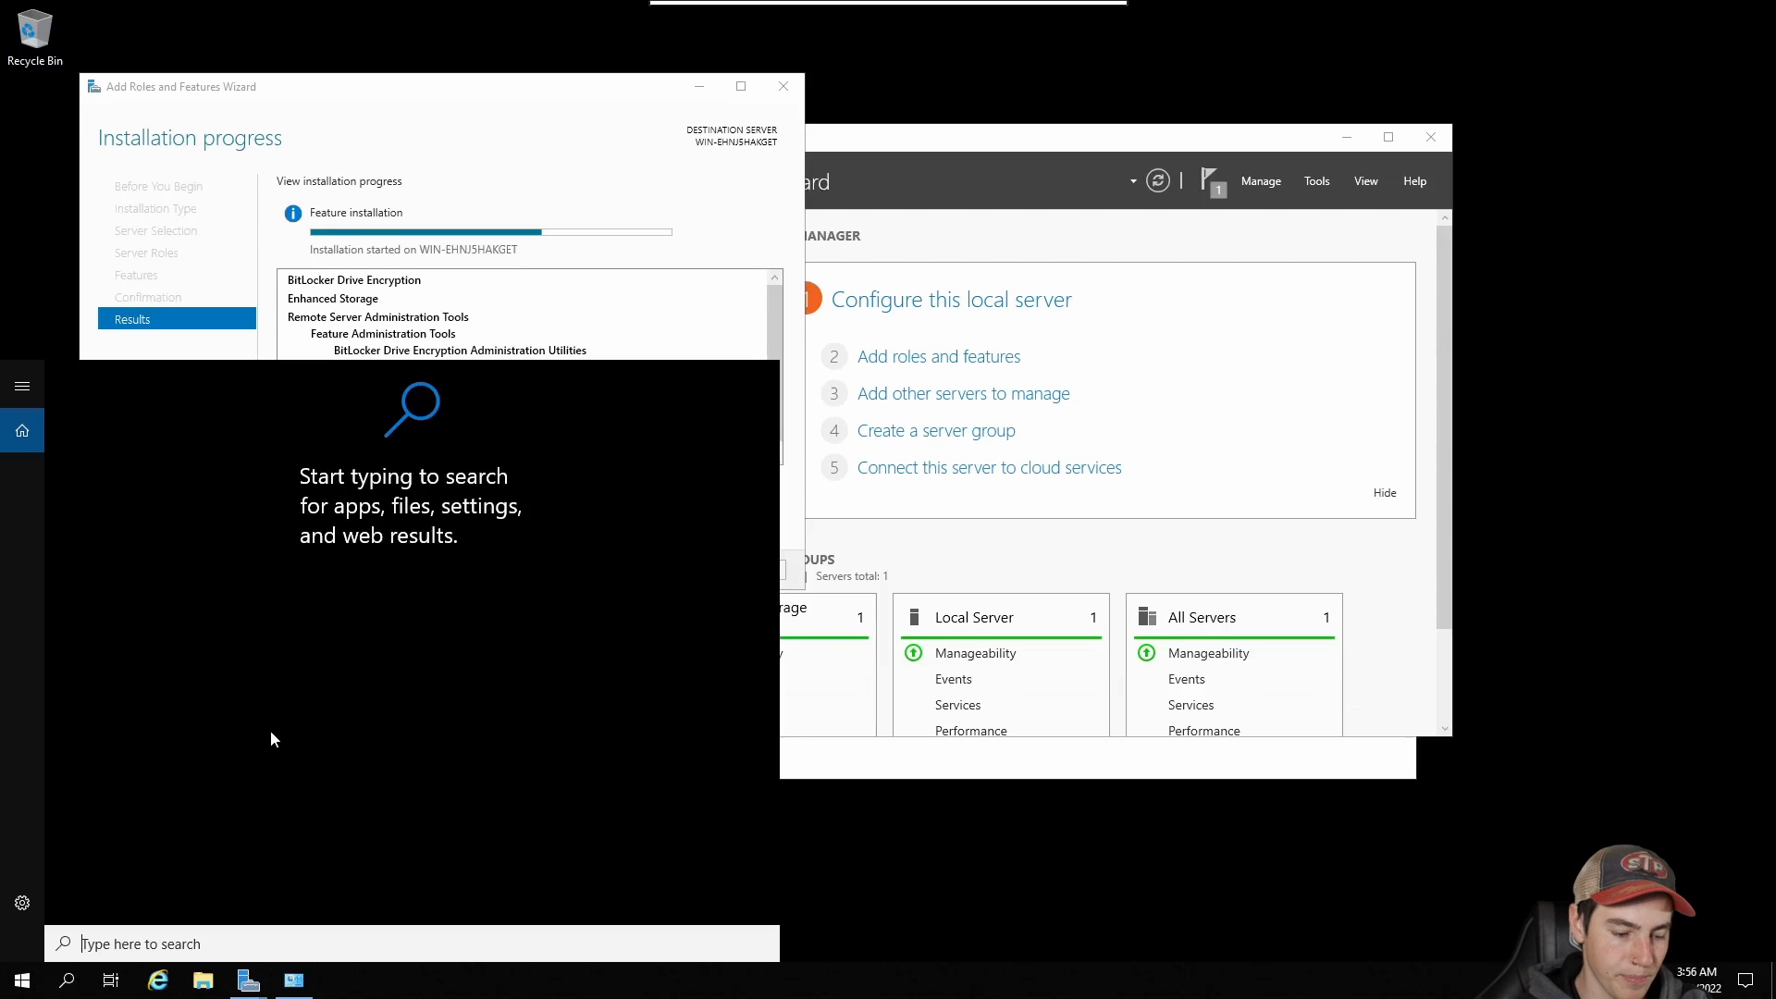
type("gpedit")
key("Return")
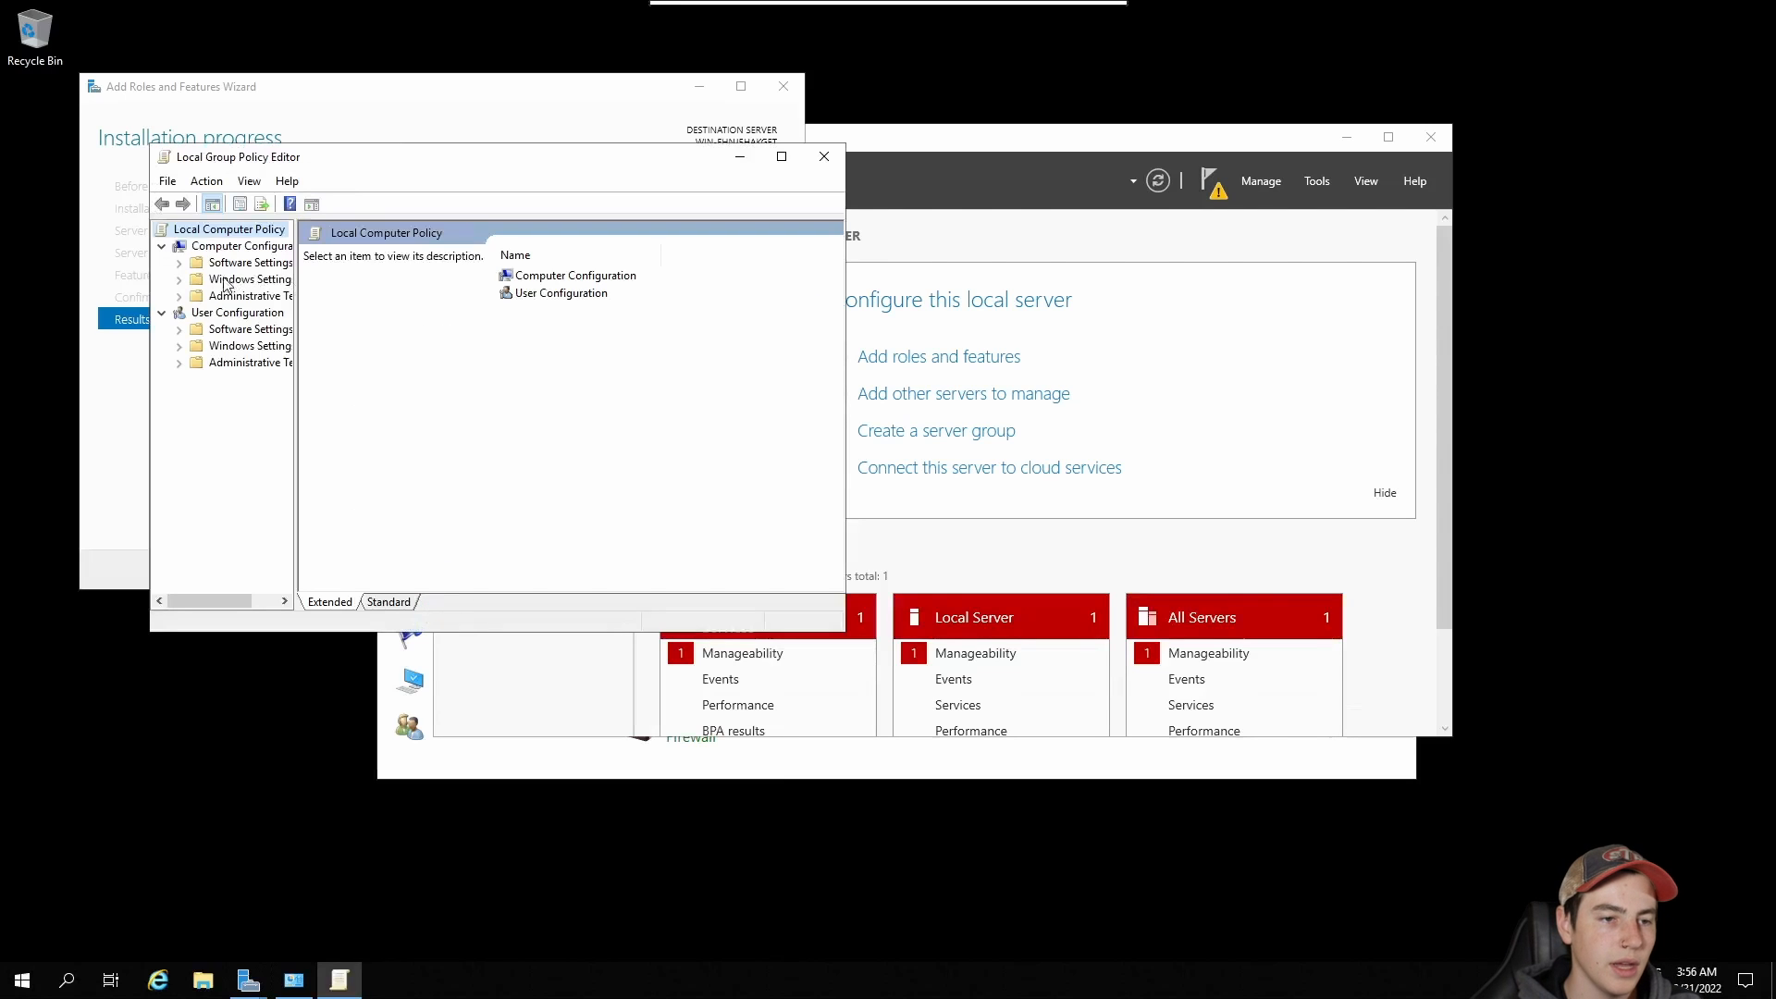
left_click(180, 296)
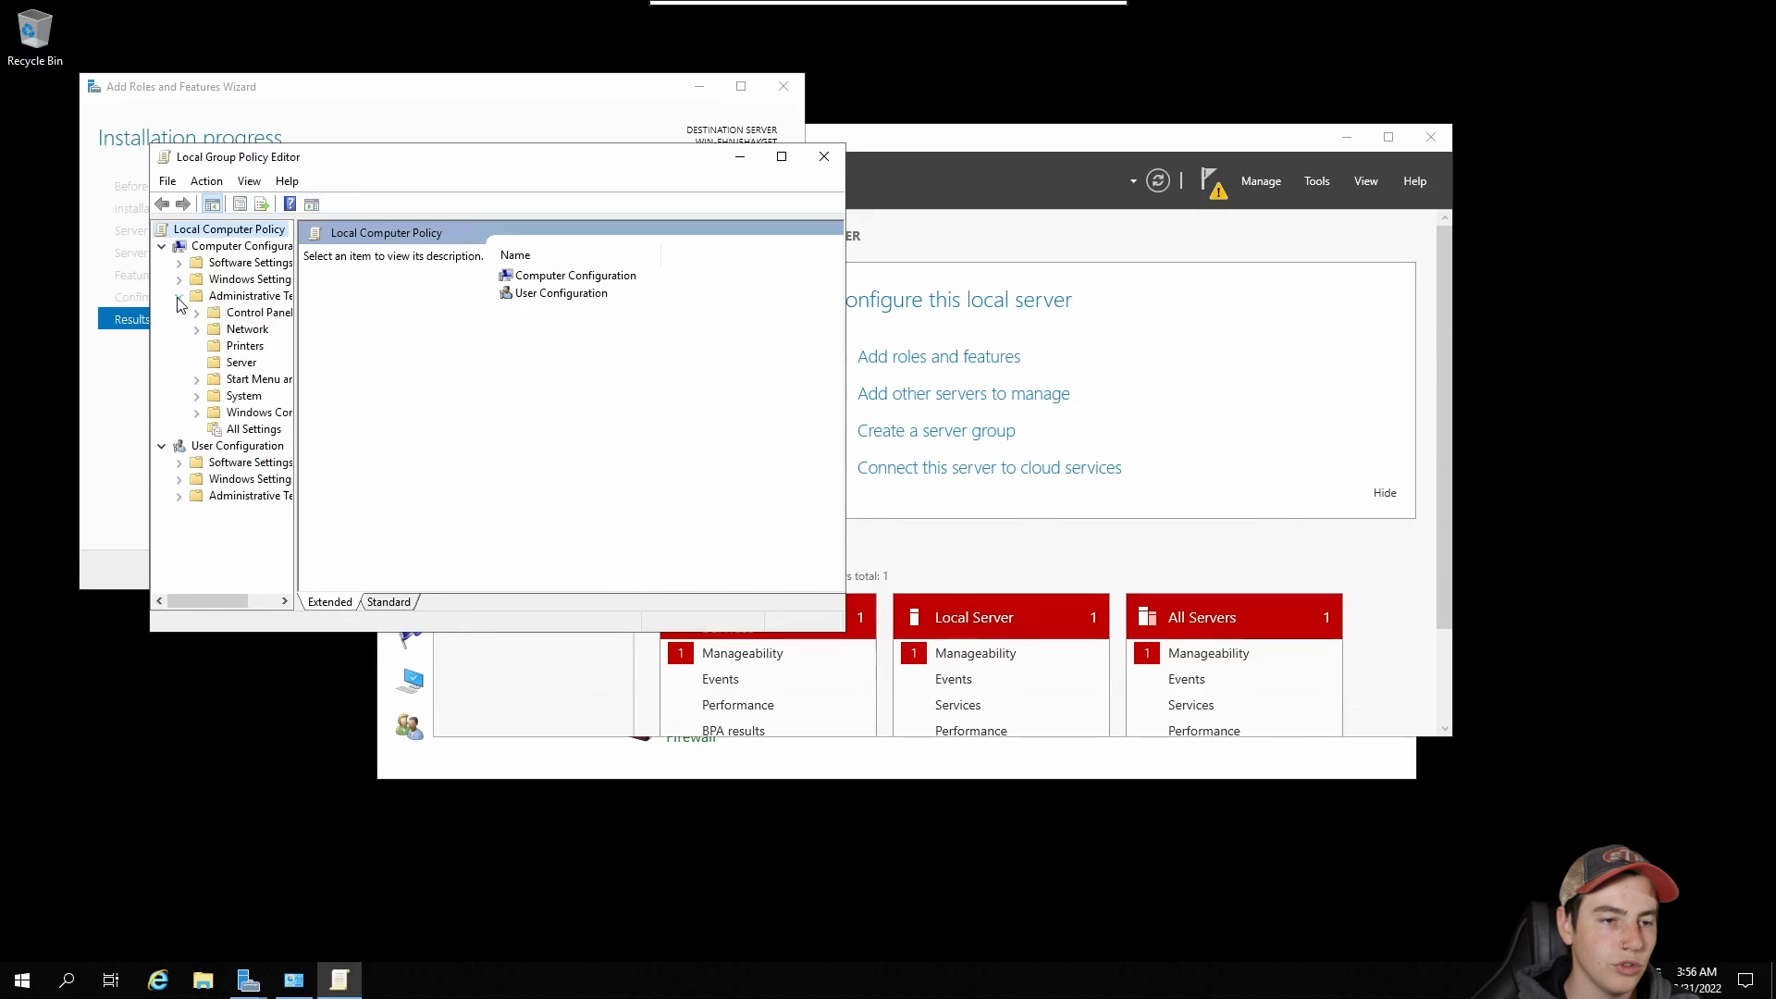
left_click(197, 414)
left_click(214, 379)
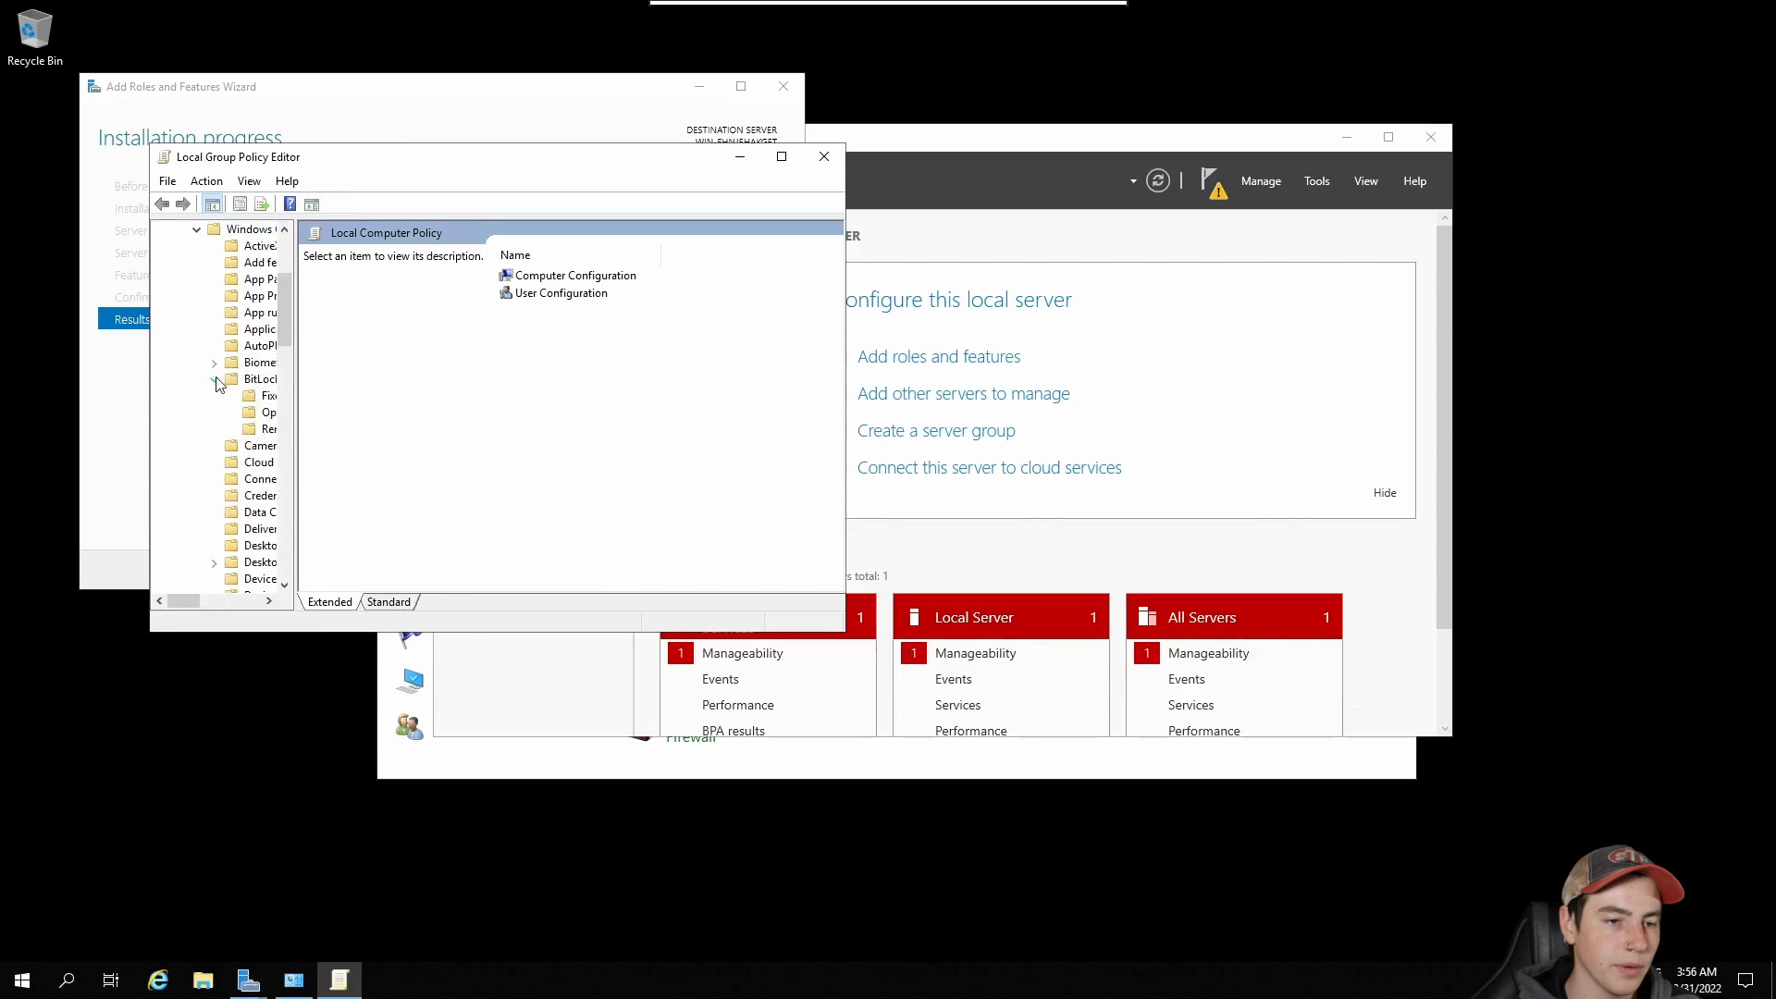
left_click(261, 414)
Enable Require additional authentication at startup, allowing BitLocker without a compatible TPM, and close the policy editor
double_click(568, 313)
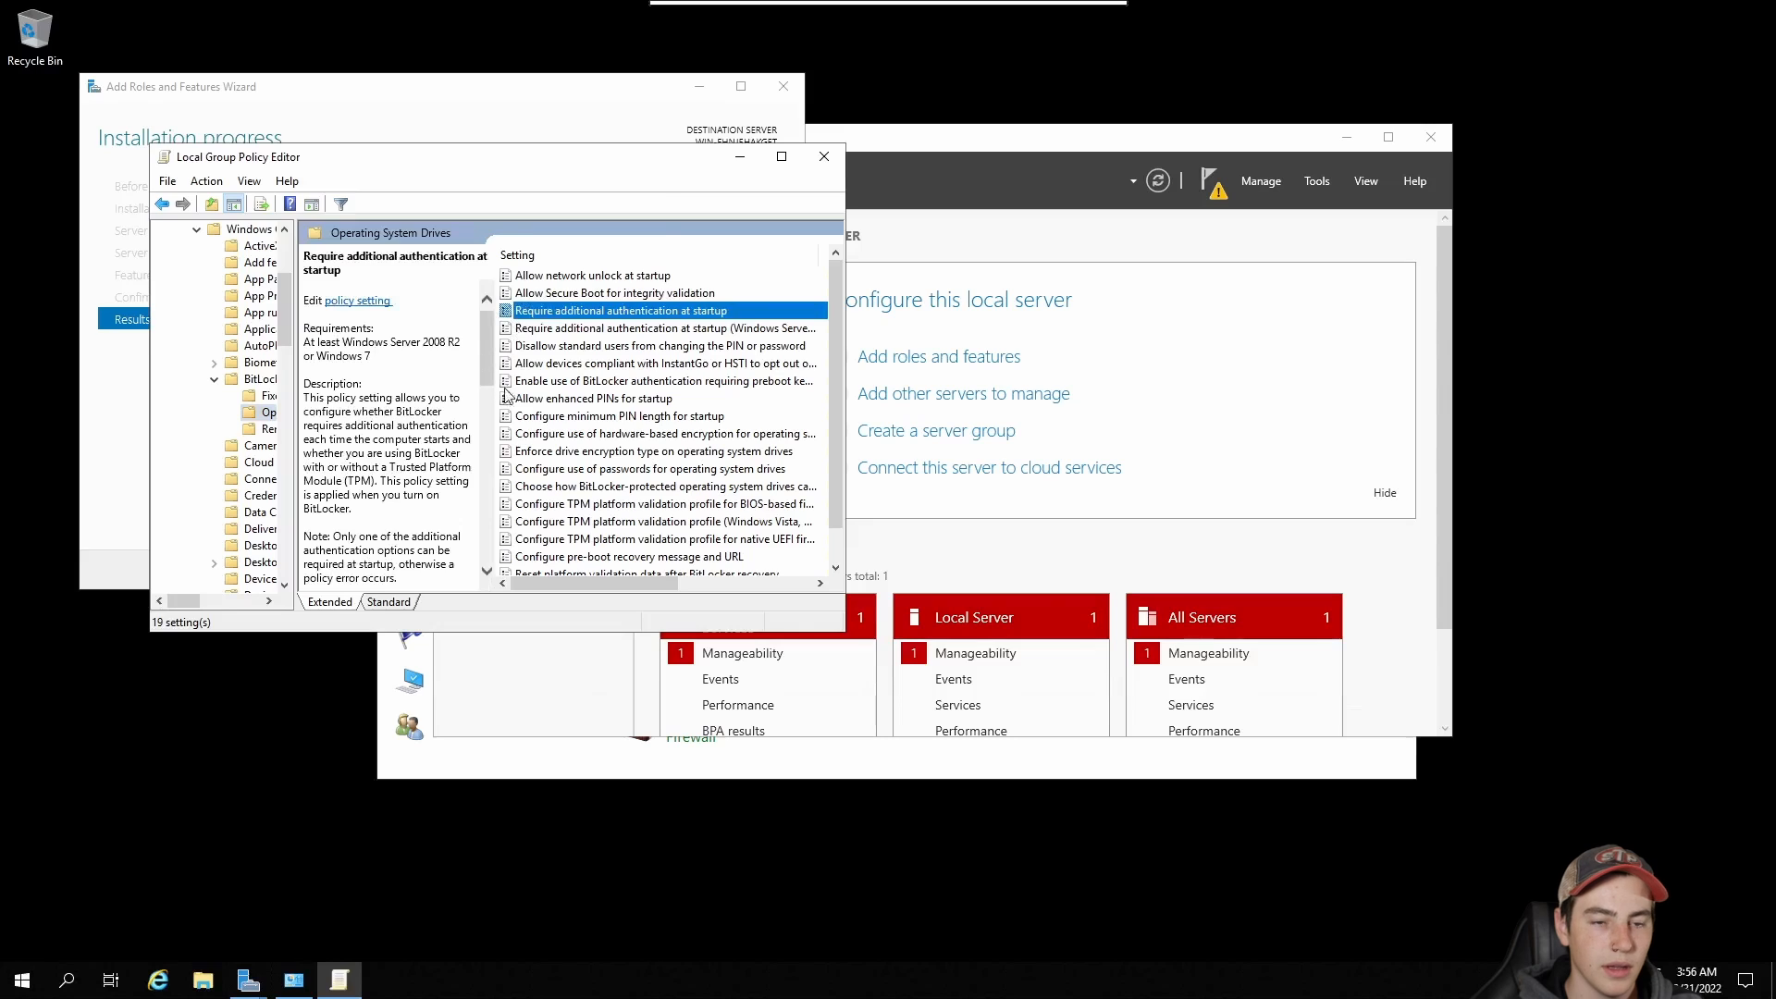
left_click(101, 140)
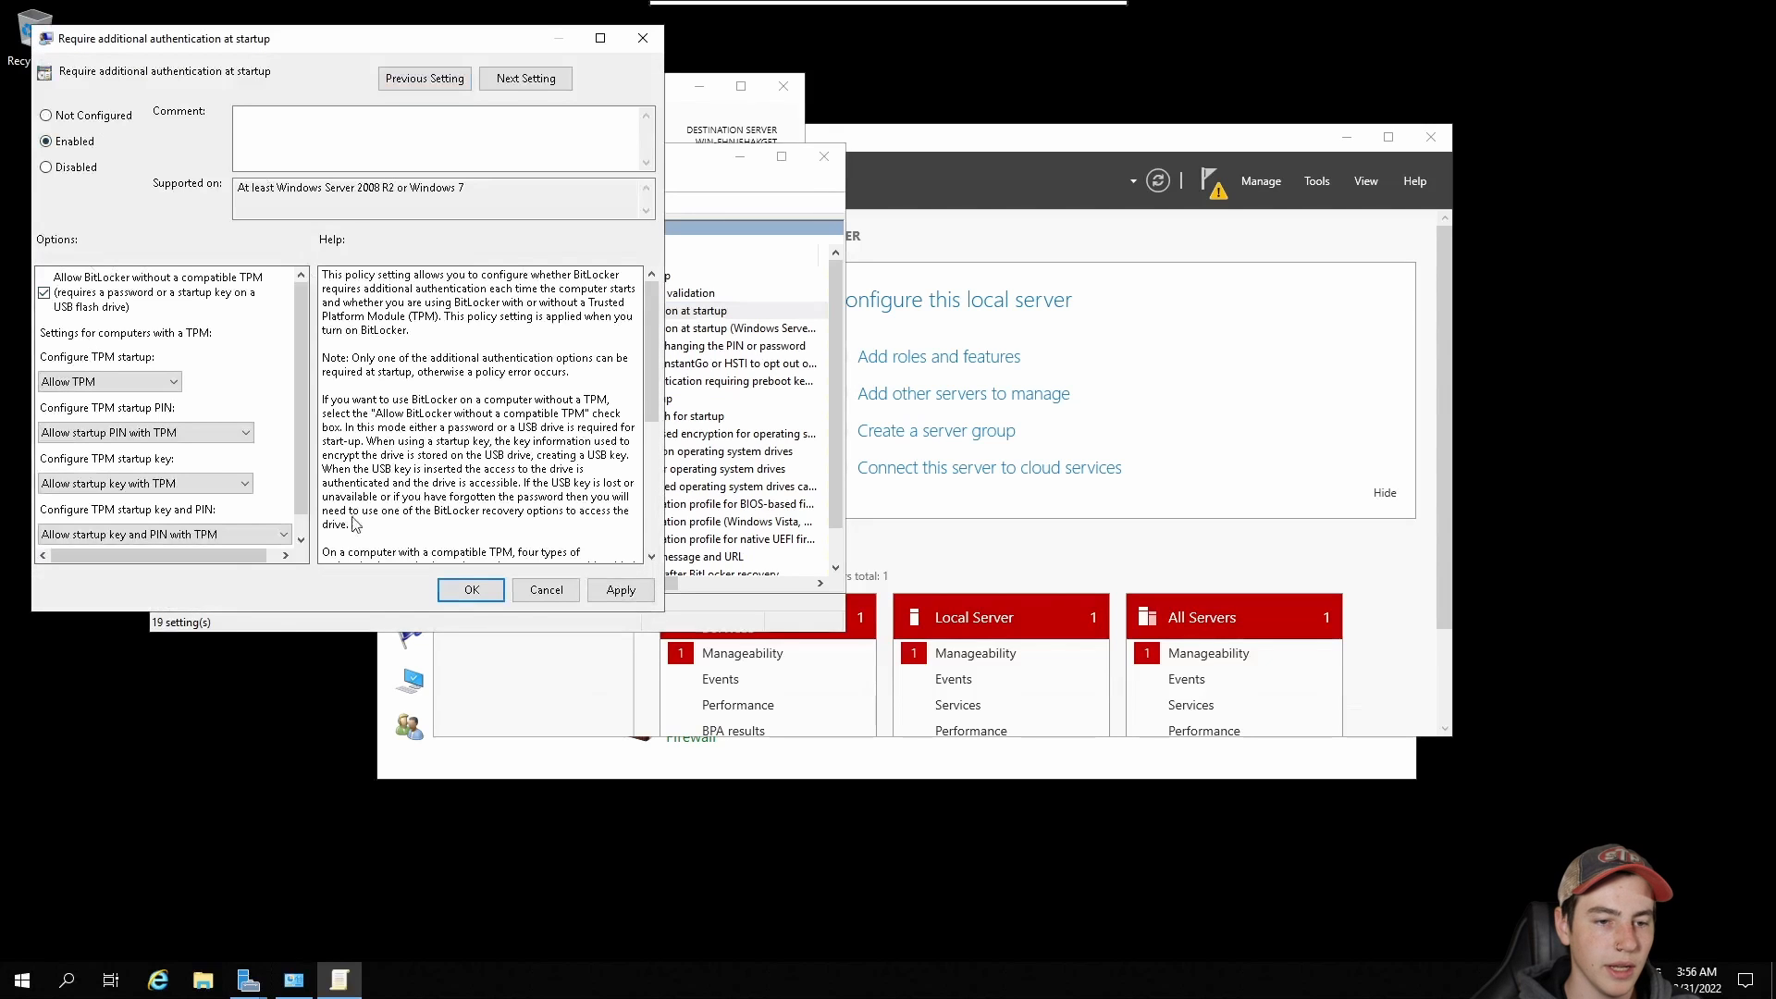
left_click(472, 589)
left_click(824, 156)
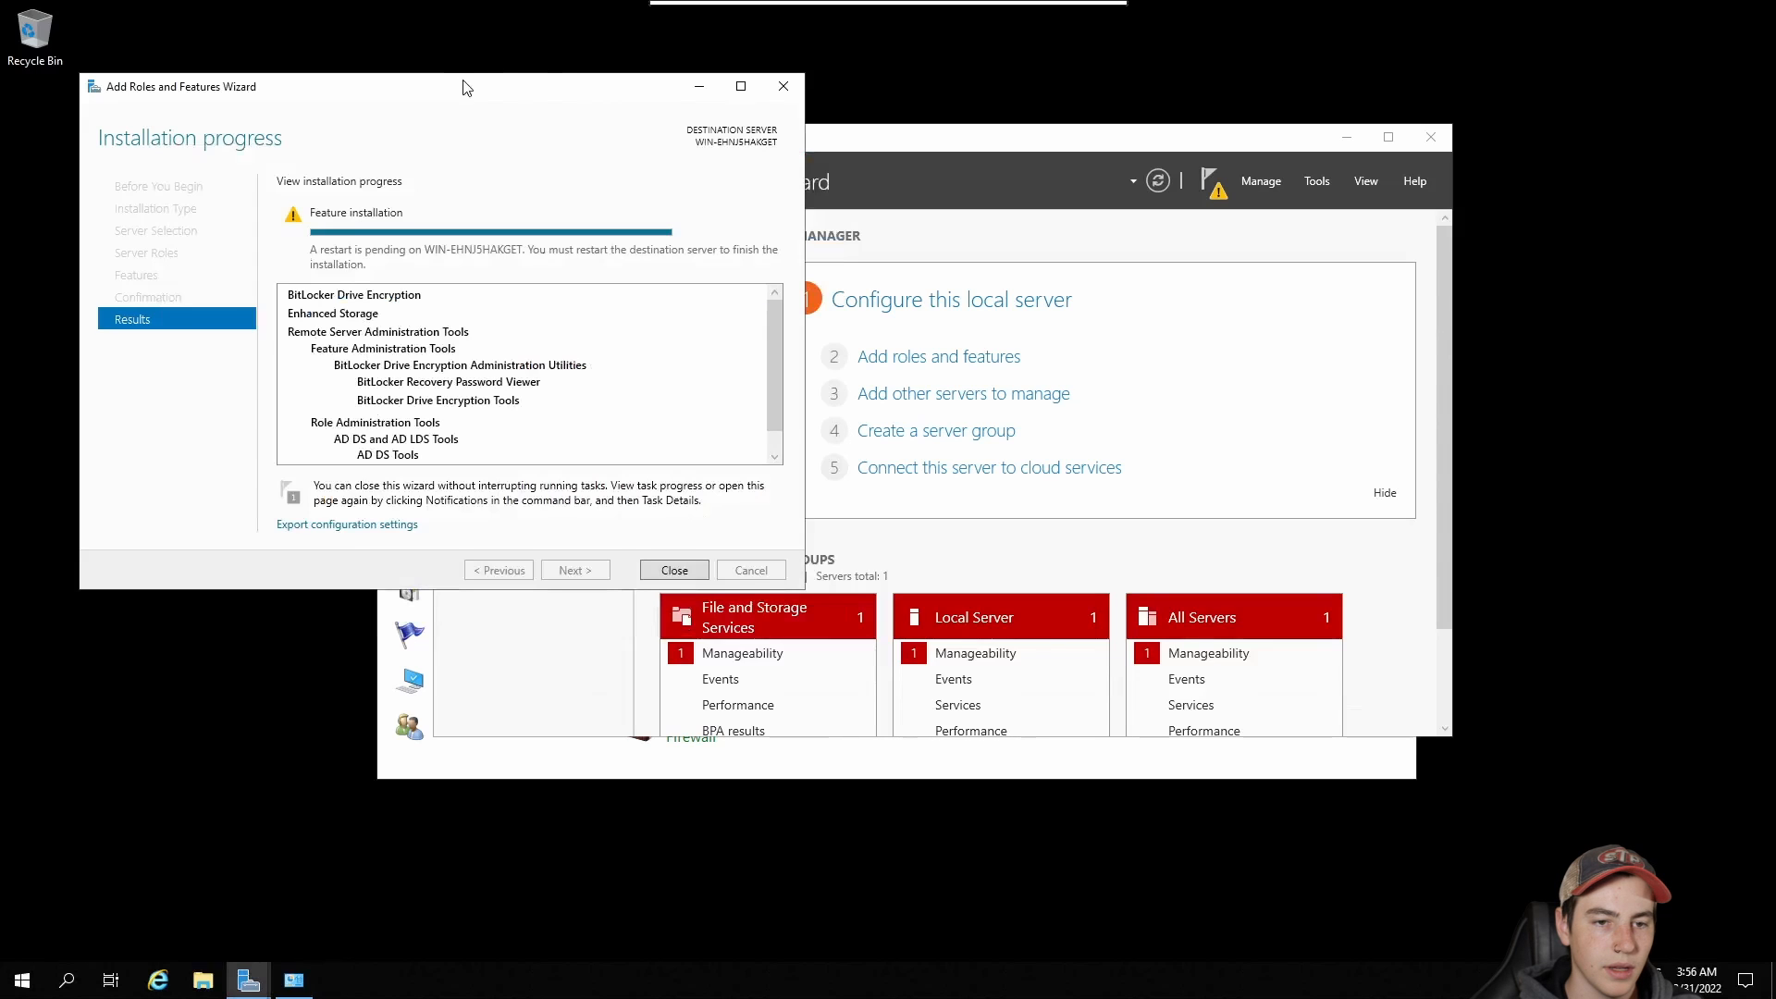
Move the Add Roles and Features Wizard over Server Manager and review its installation results
left_click_drag(465, 89, 884, 222)
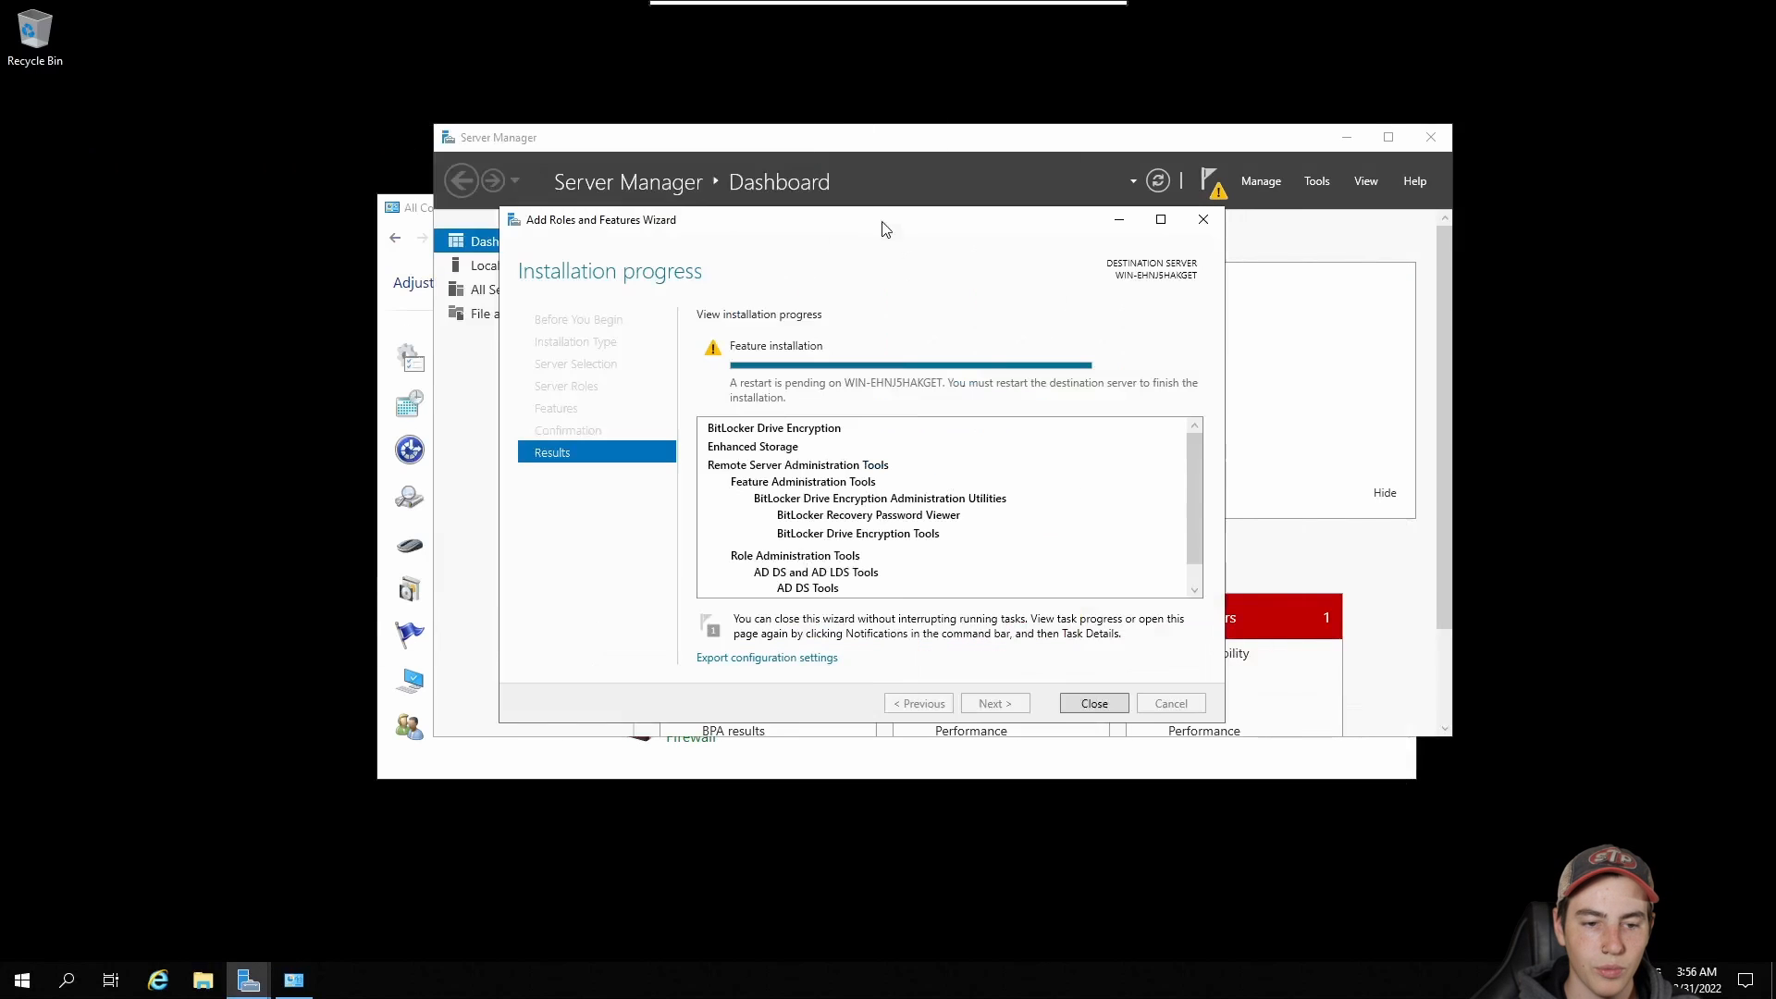
scroll(921, 506, "down", 1)
scroll(948, 508, "up", 1)
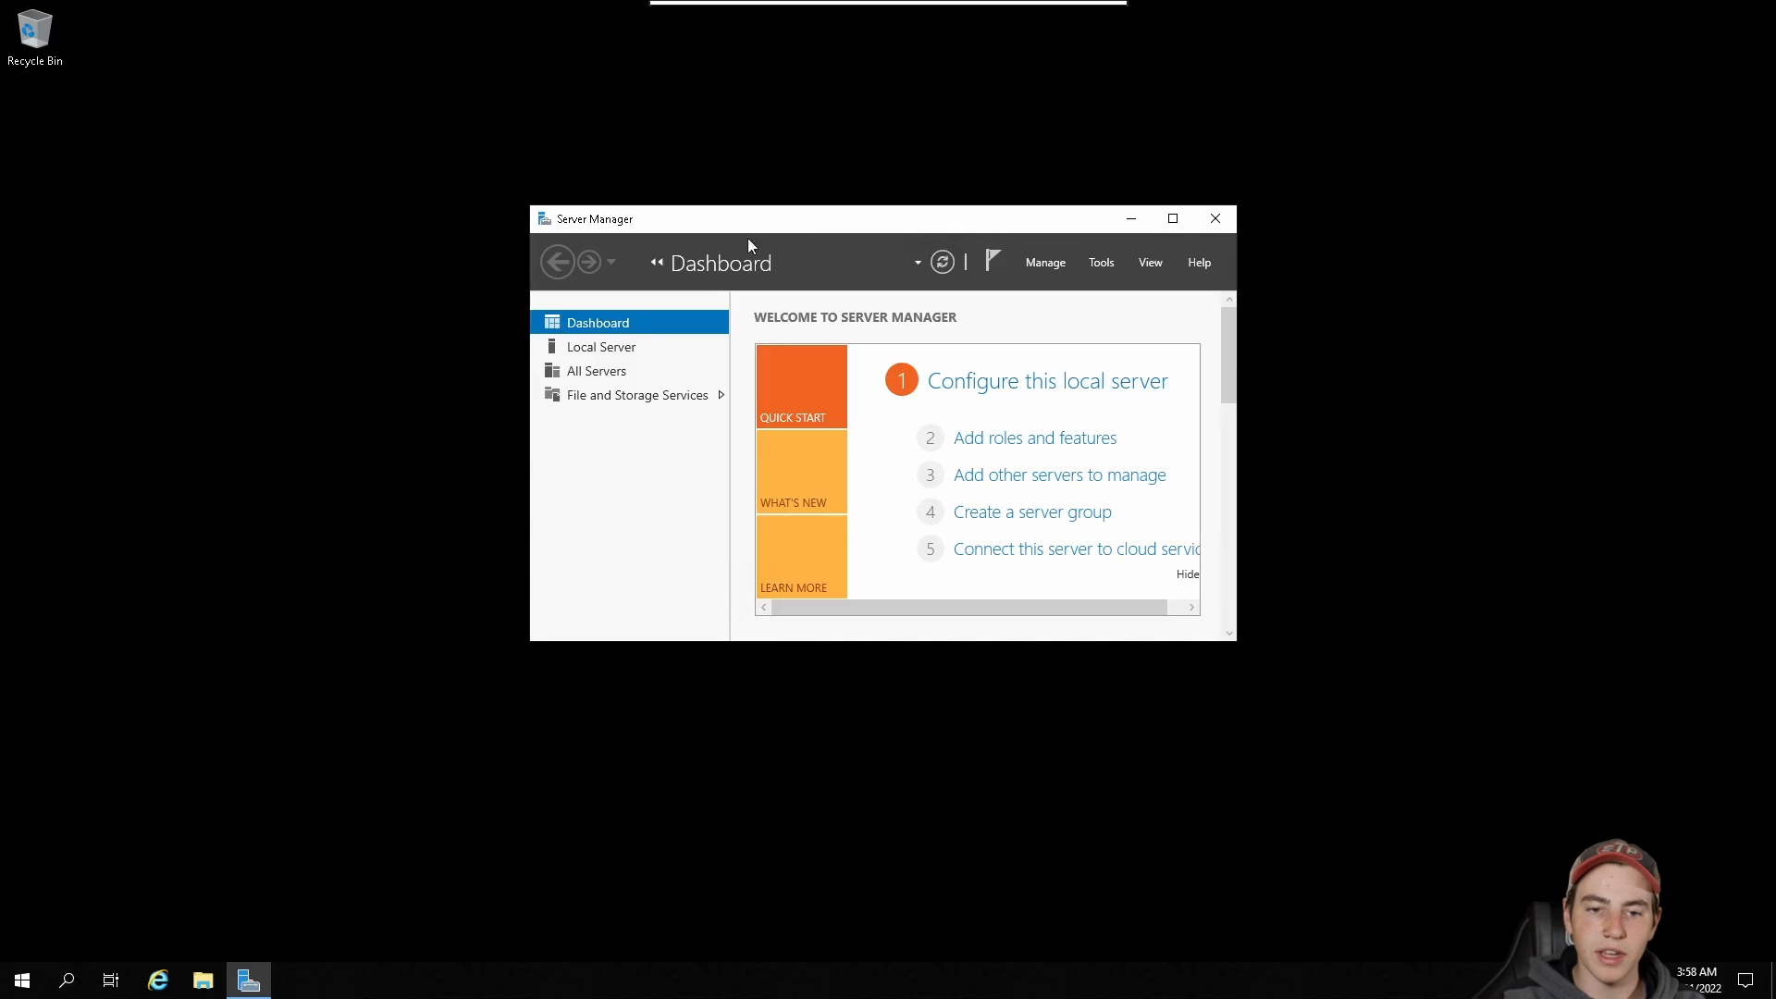
Open BitLocker Drive Encryption from Control Panel and start turning on BitLocker for the C: drive
left_click(65, 979)
type("contro")
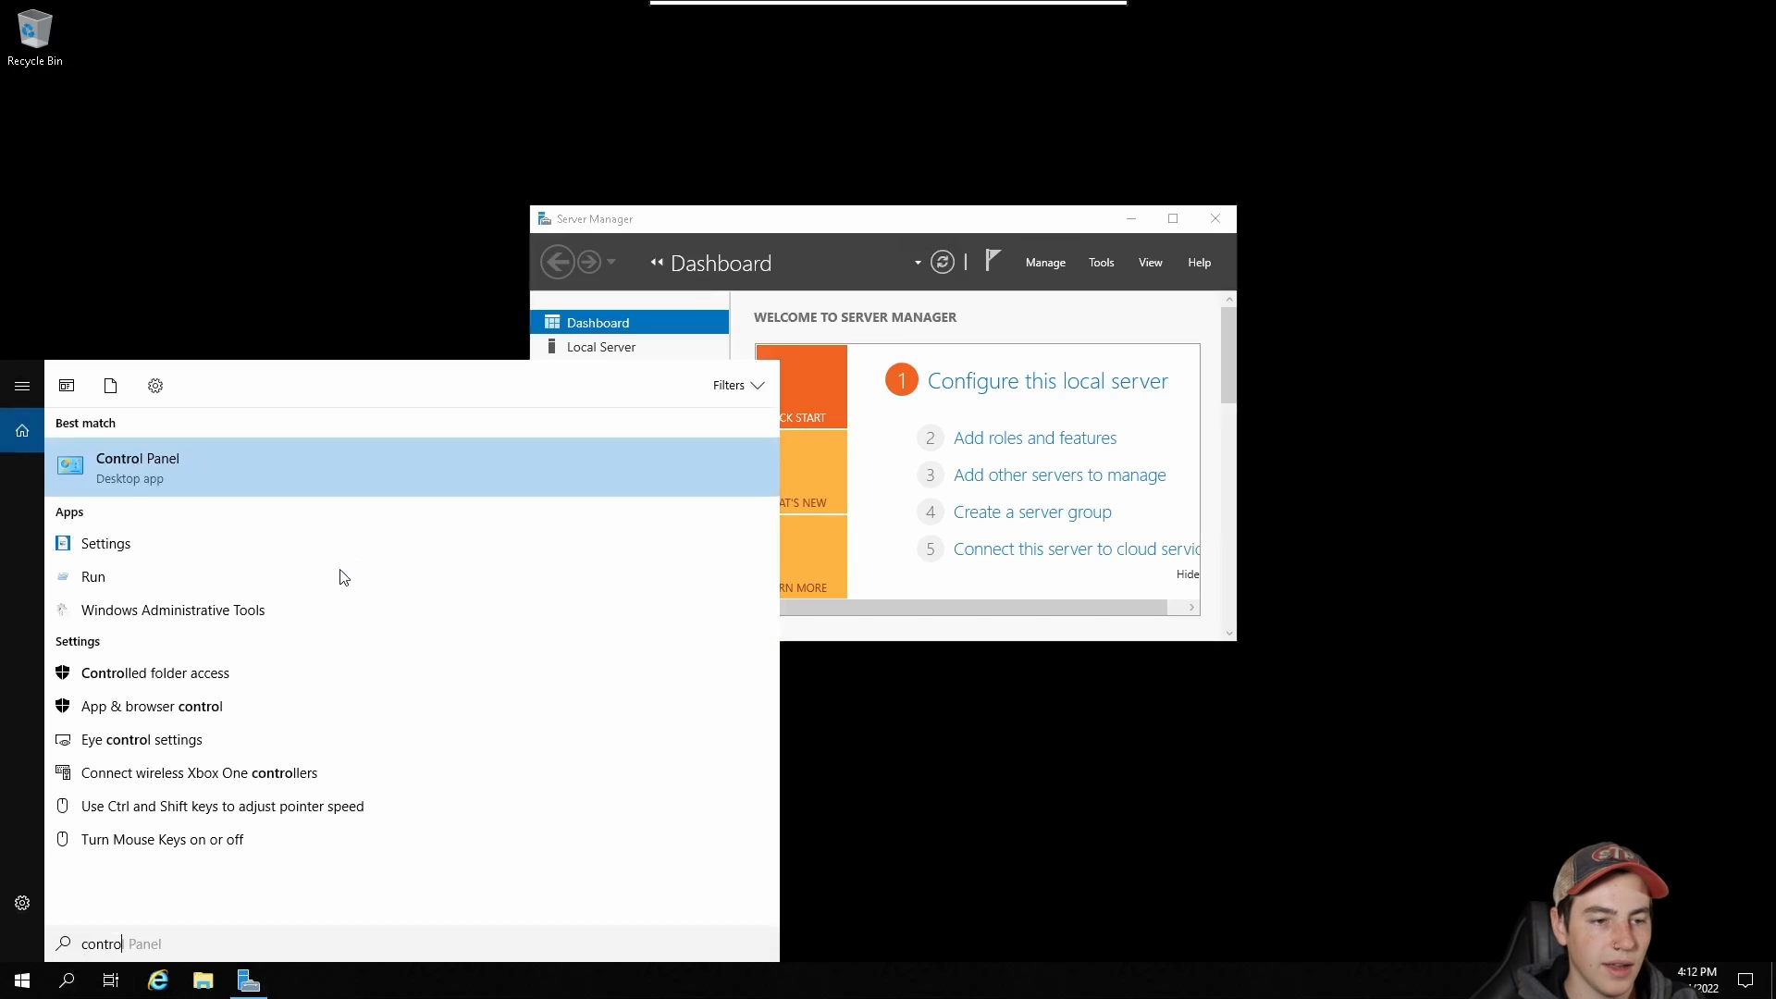
key("Return")
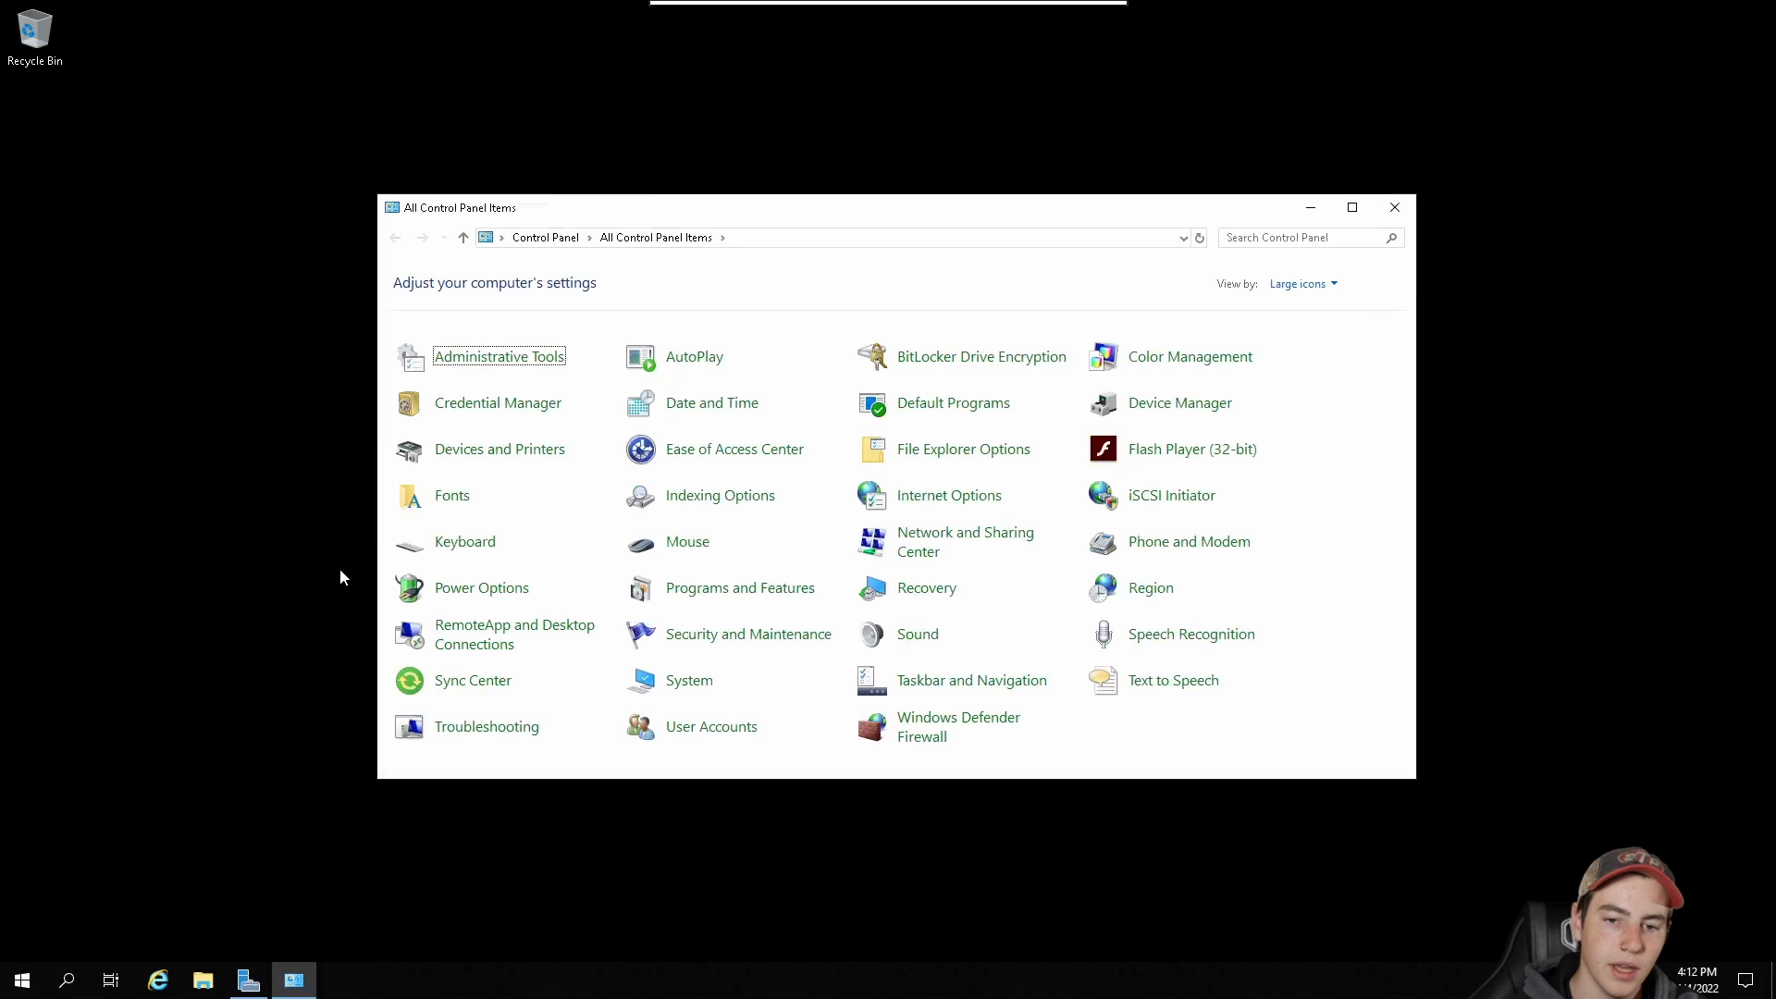
left_click(1013, 359)
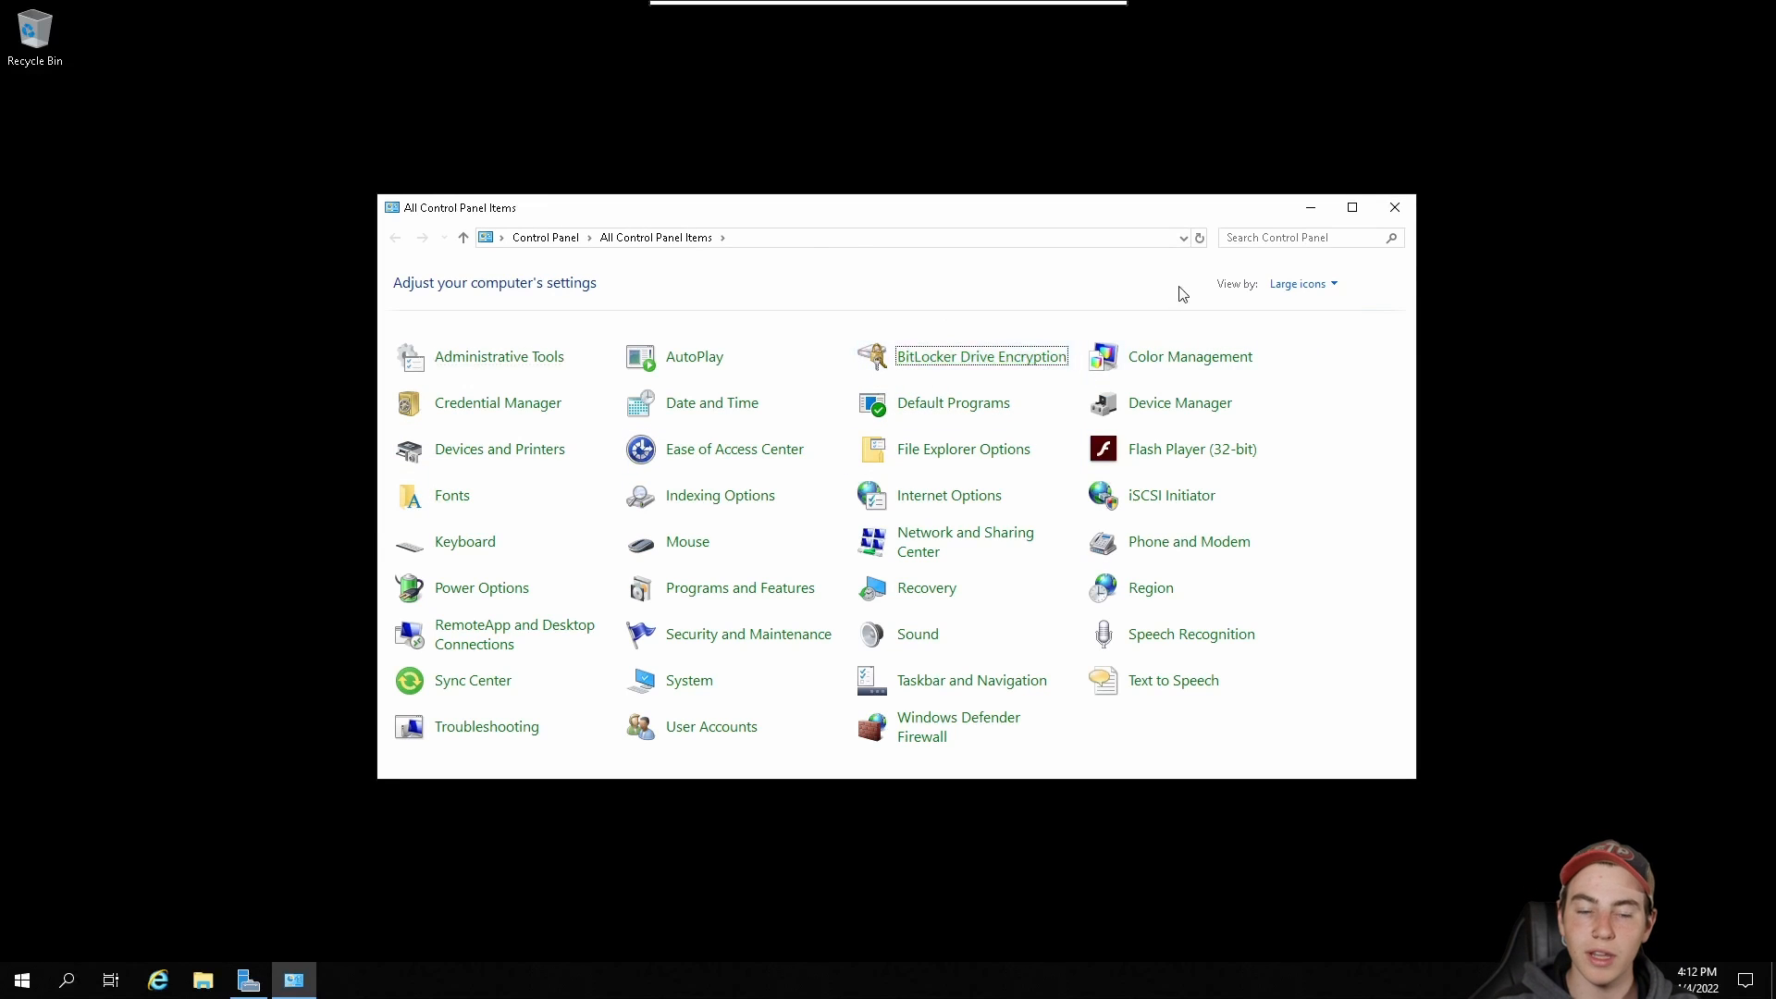
left_click(888, 426)
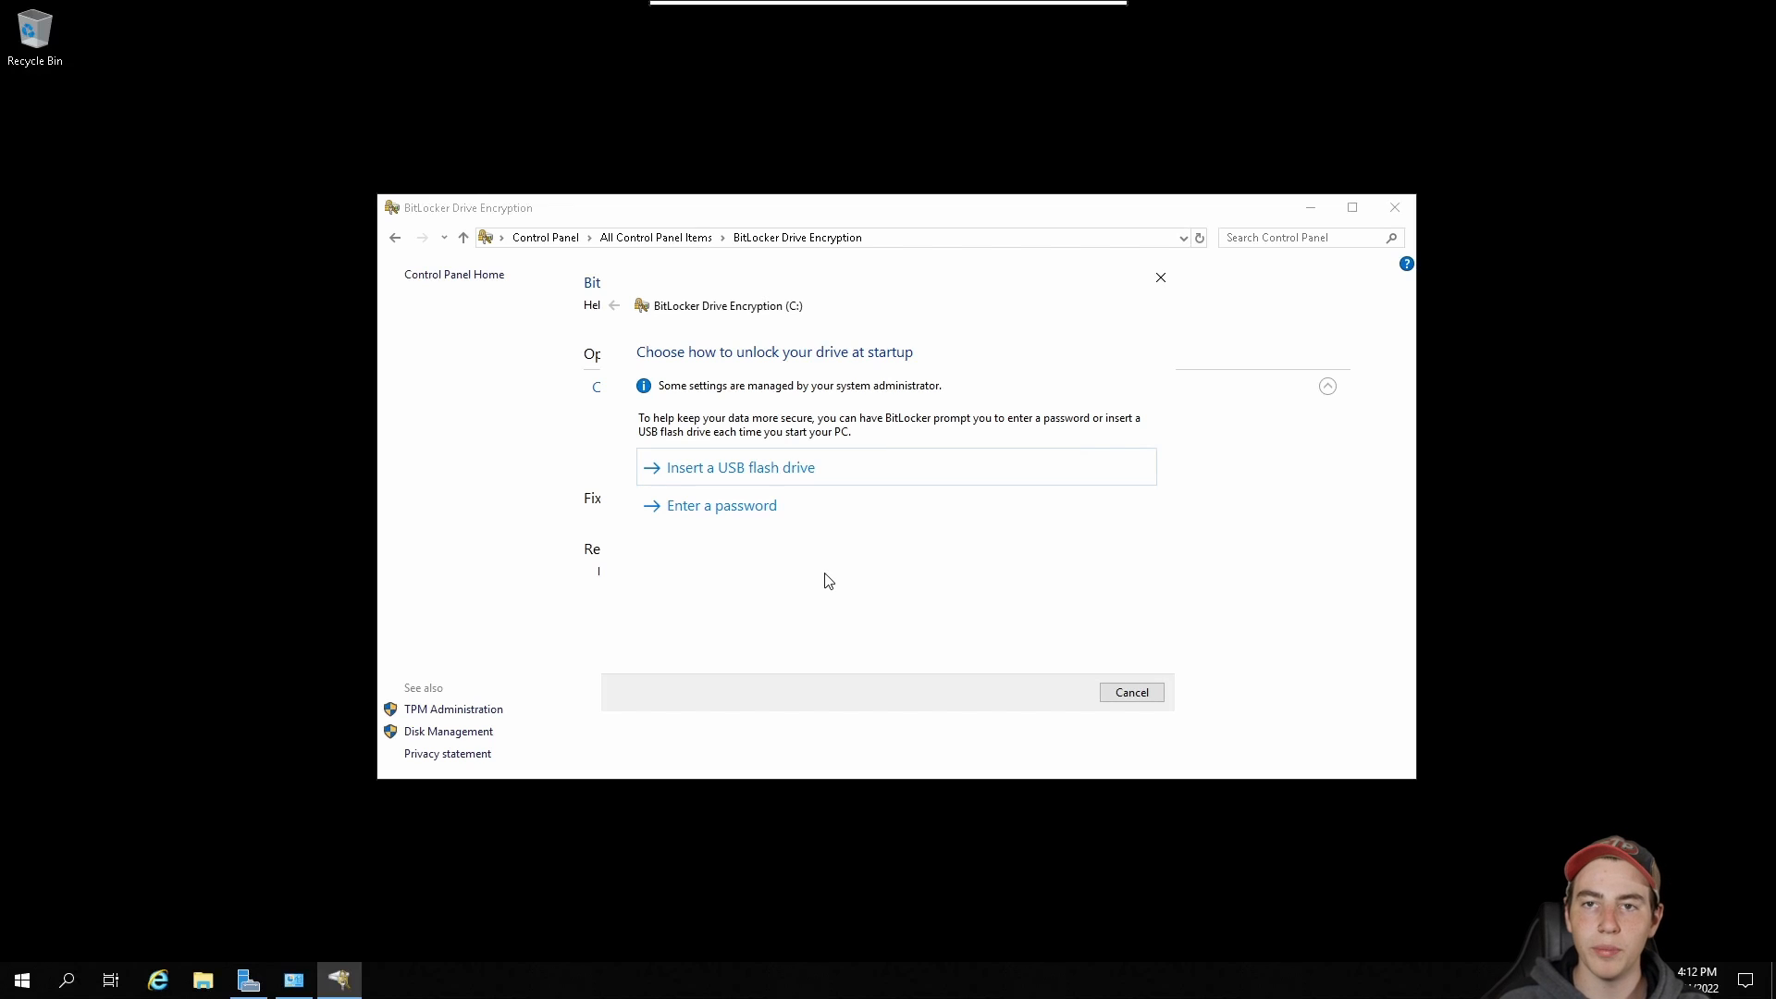
Choose to unlock the C: drive with a password, enter and confirm the BitLocker password, finish the setup, and leave the remote session
left_click(745, 507)
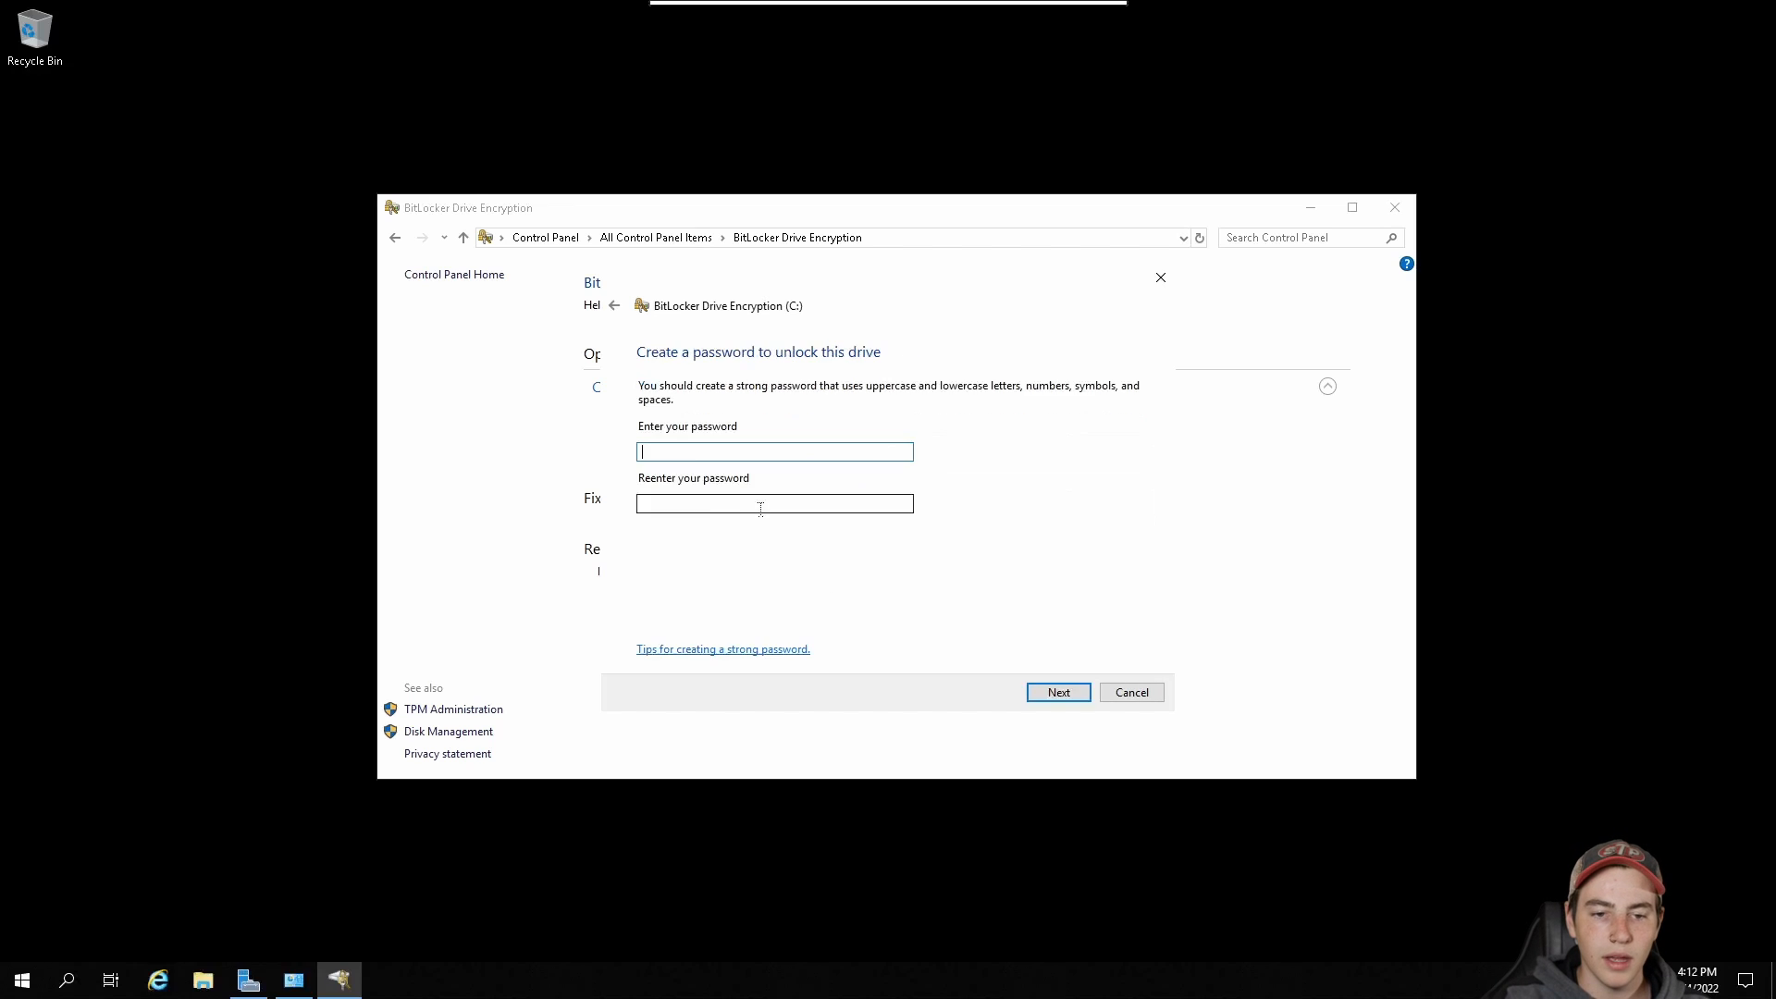
type("Password")
key("Tab")
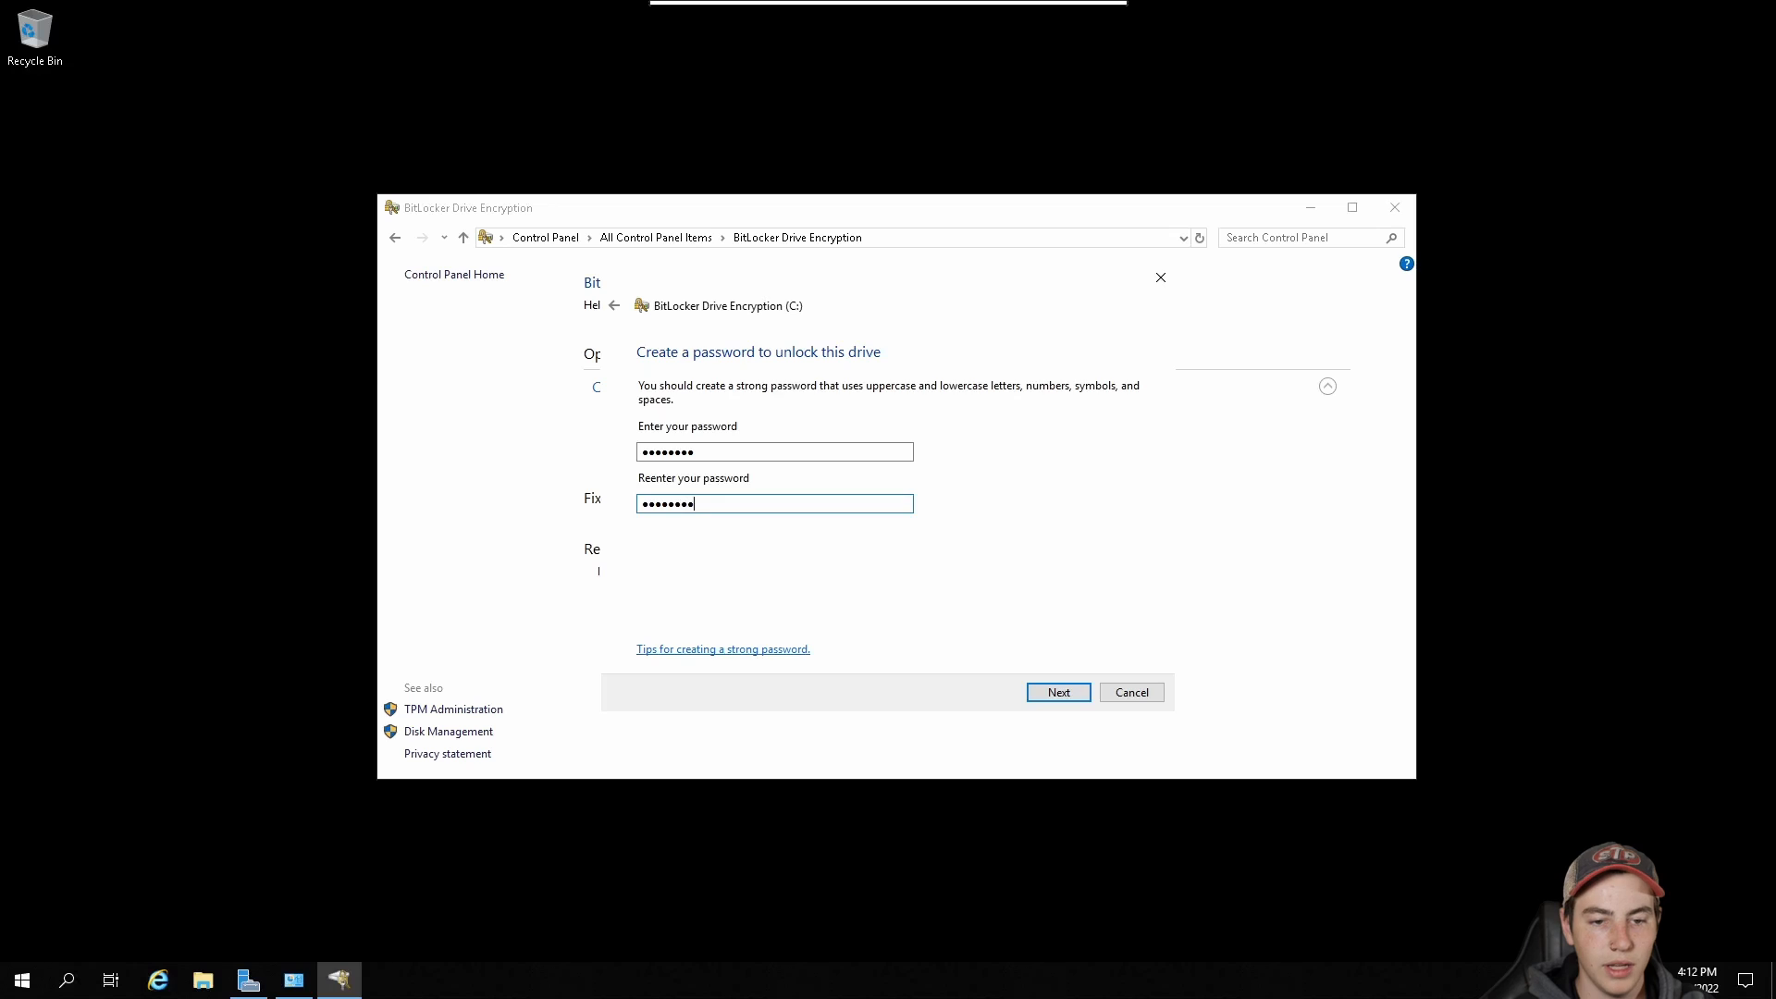
key("Return")
left_click(842, 547)
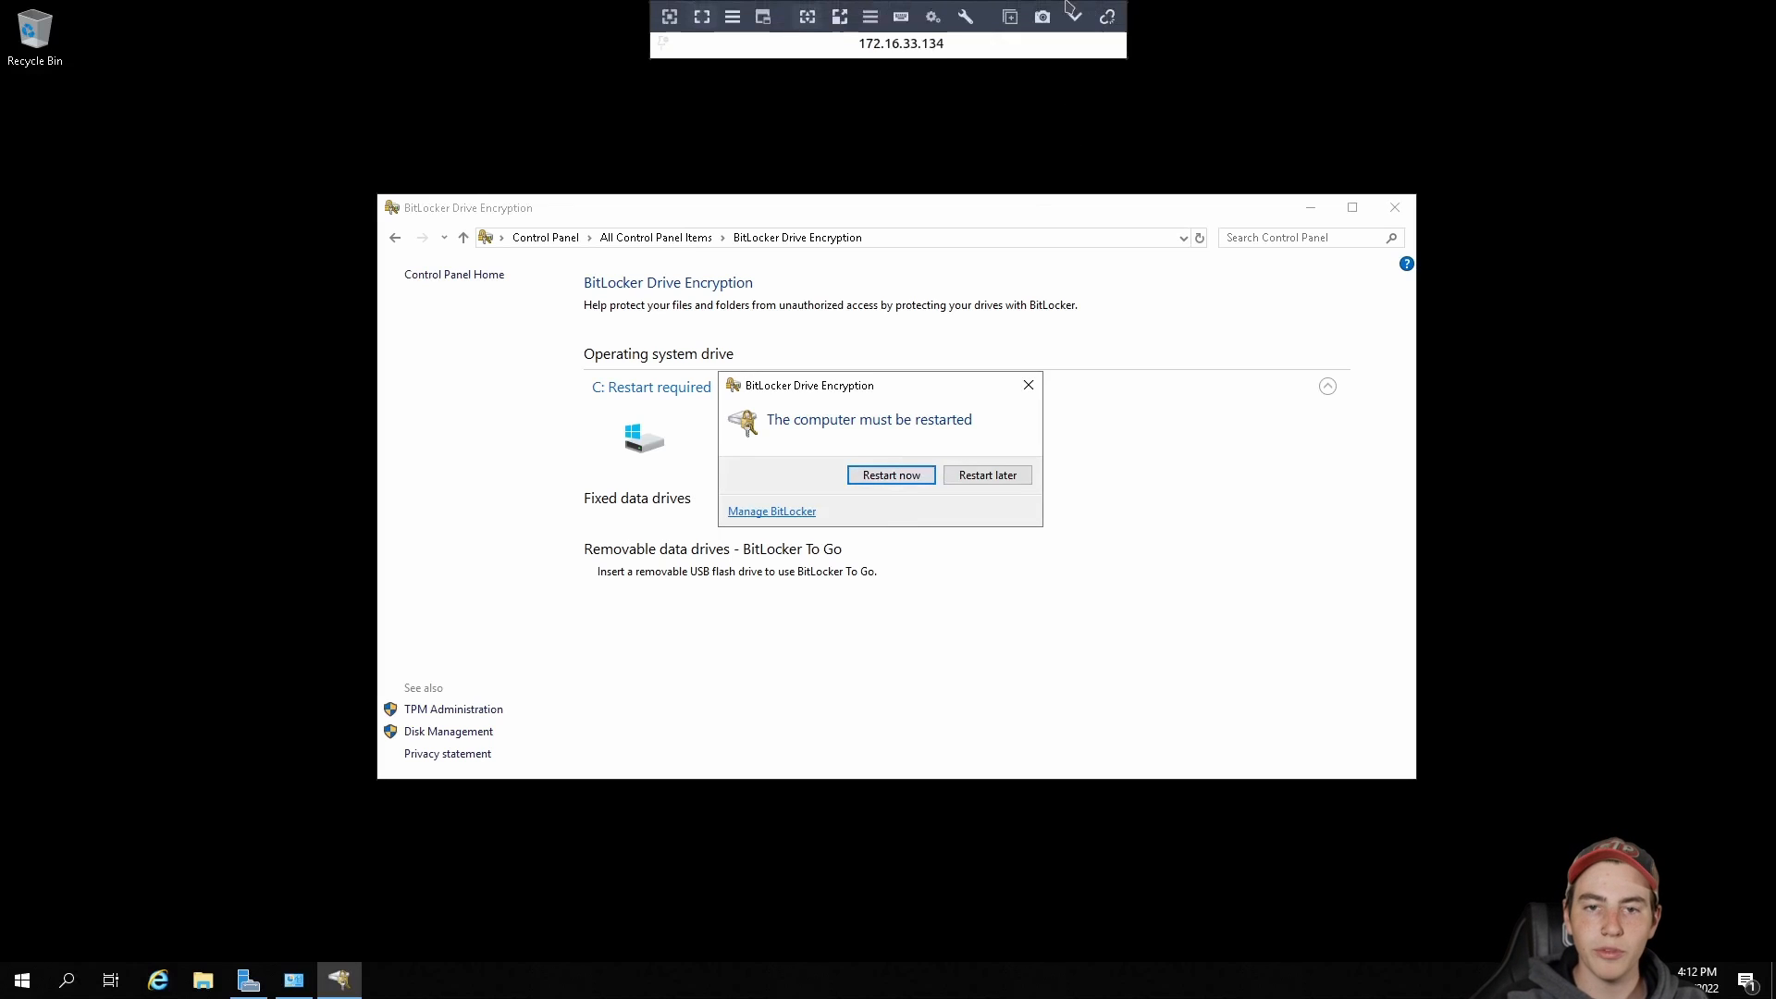
left_click(1110, 20)
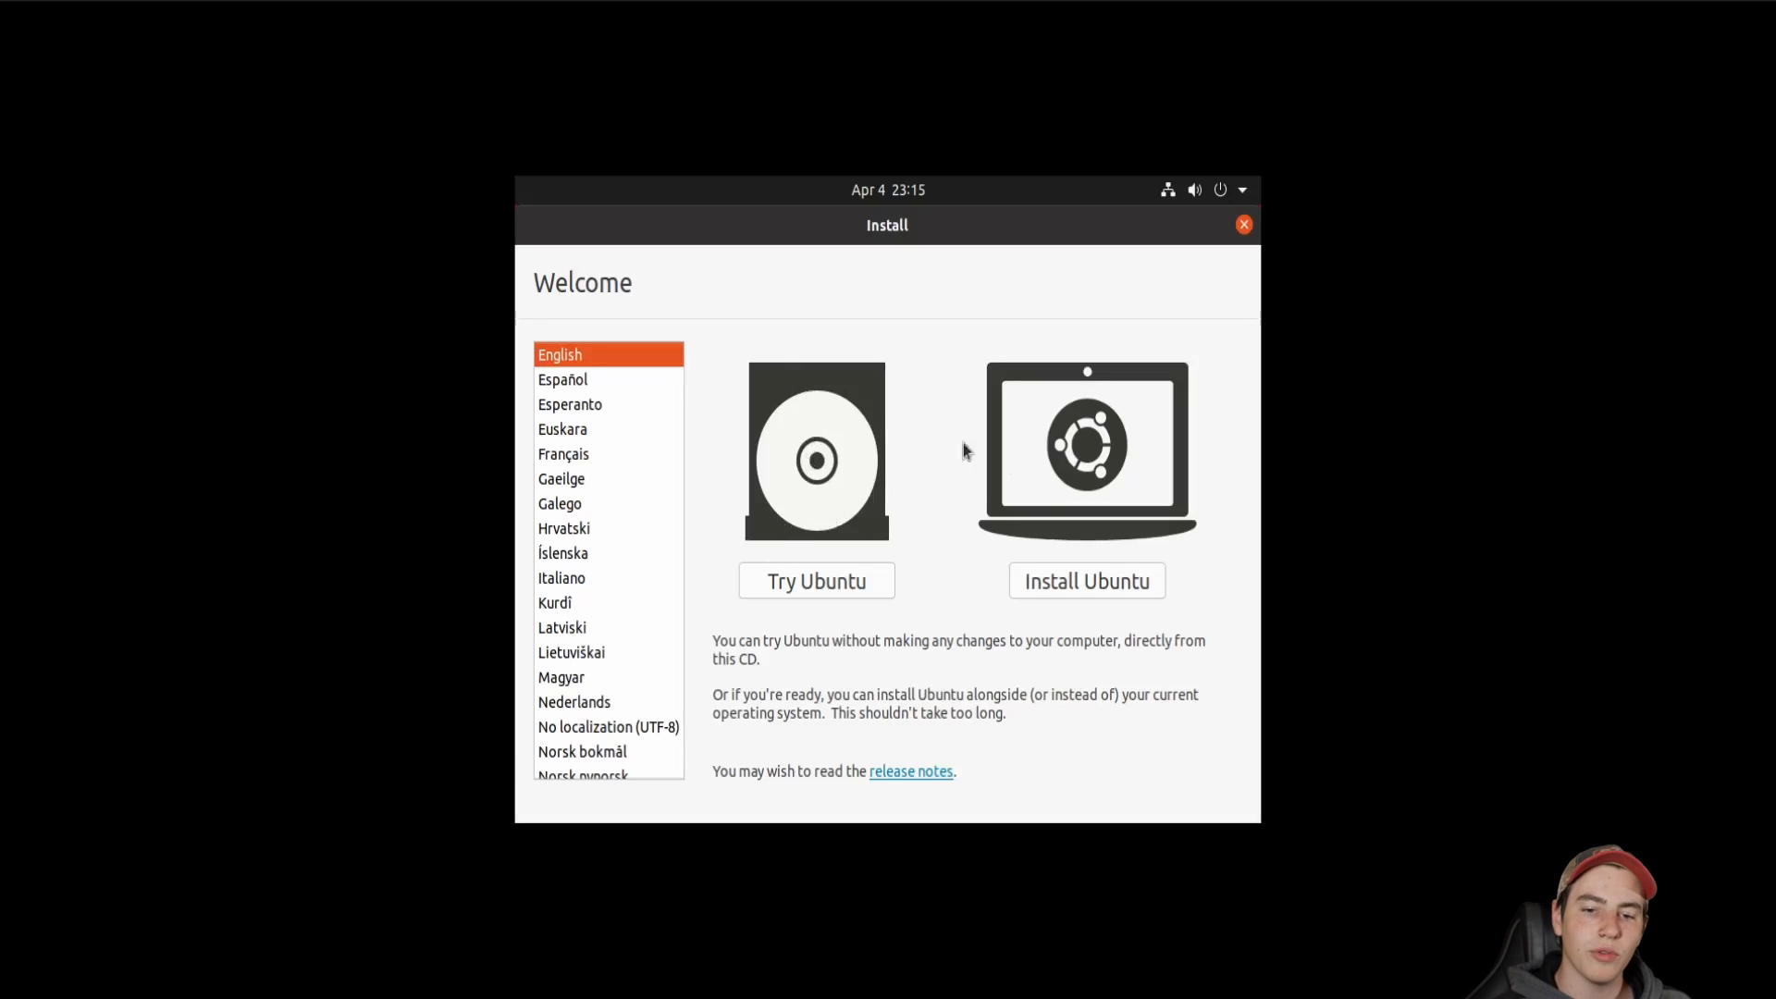
Start installing Ubuntu with the English (US) keyboard layout, Normal installation, updates during installation and third-party software
left_click(1067, 596)
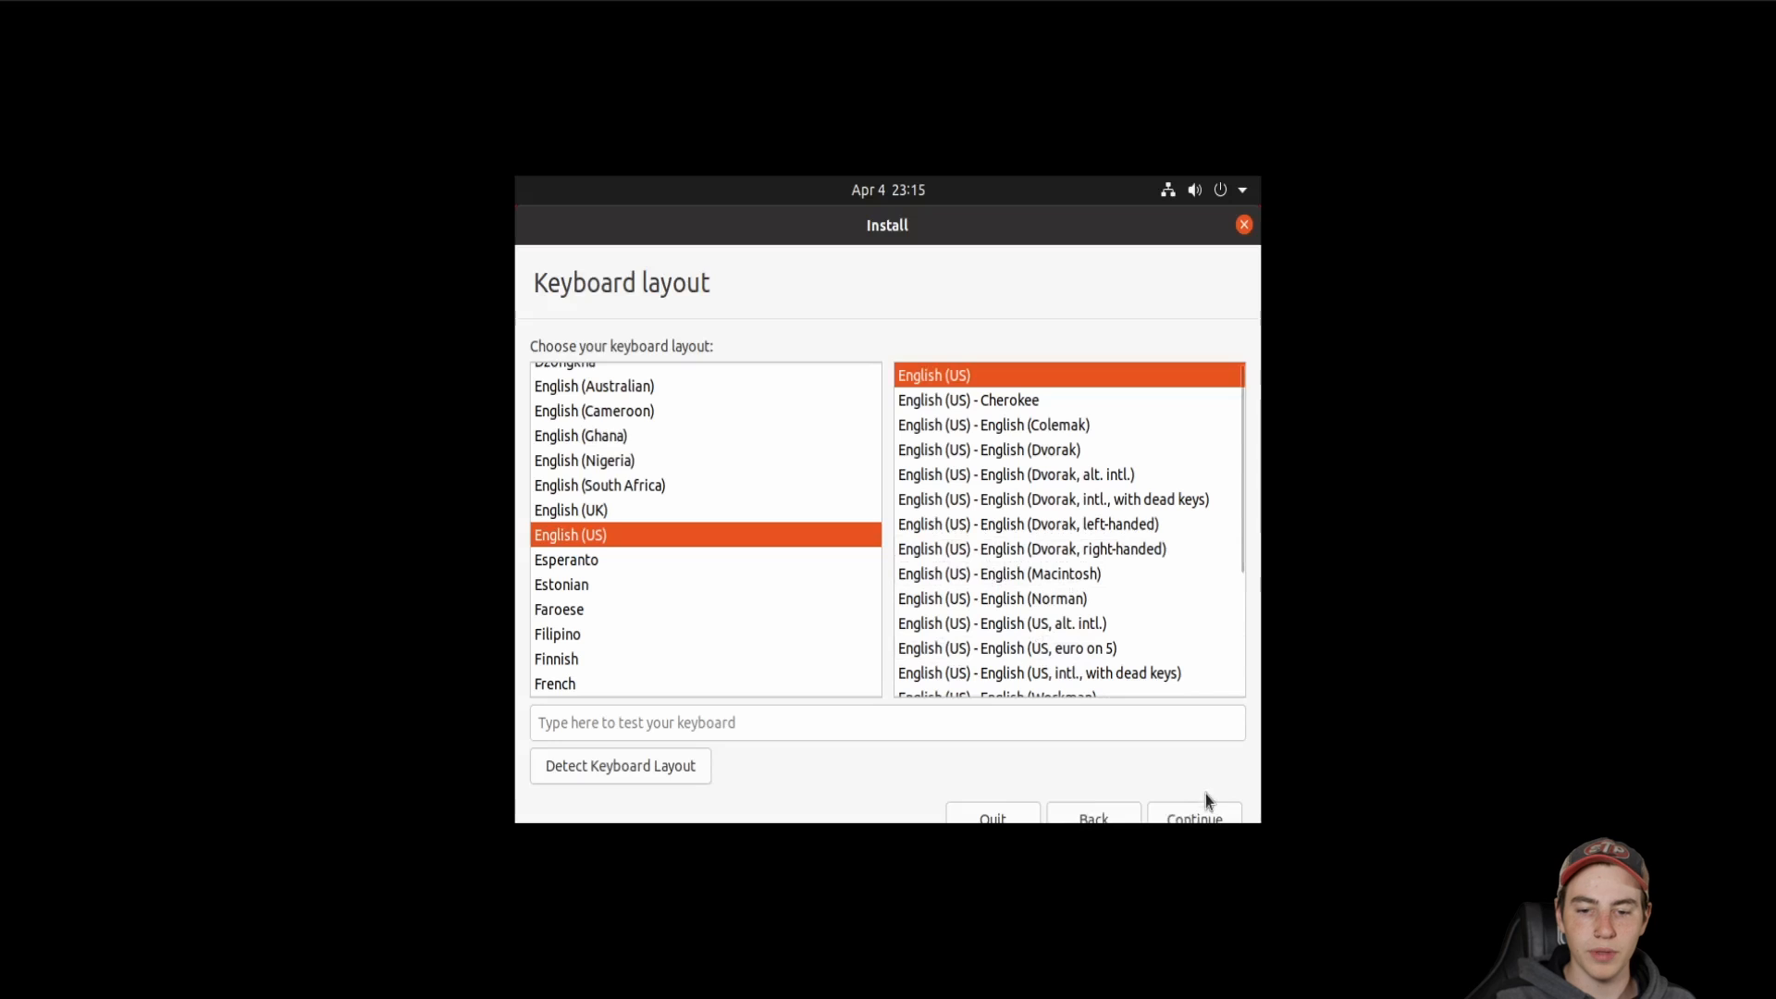
left_click(1193, 815)
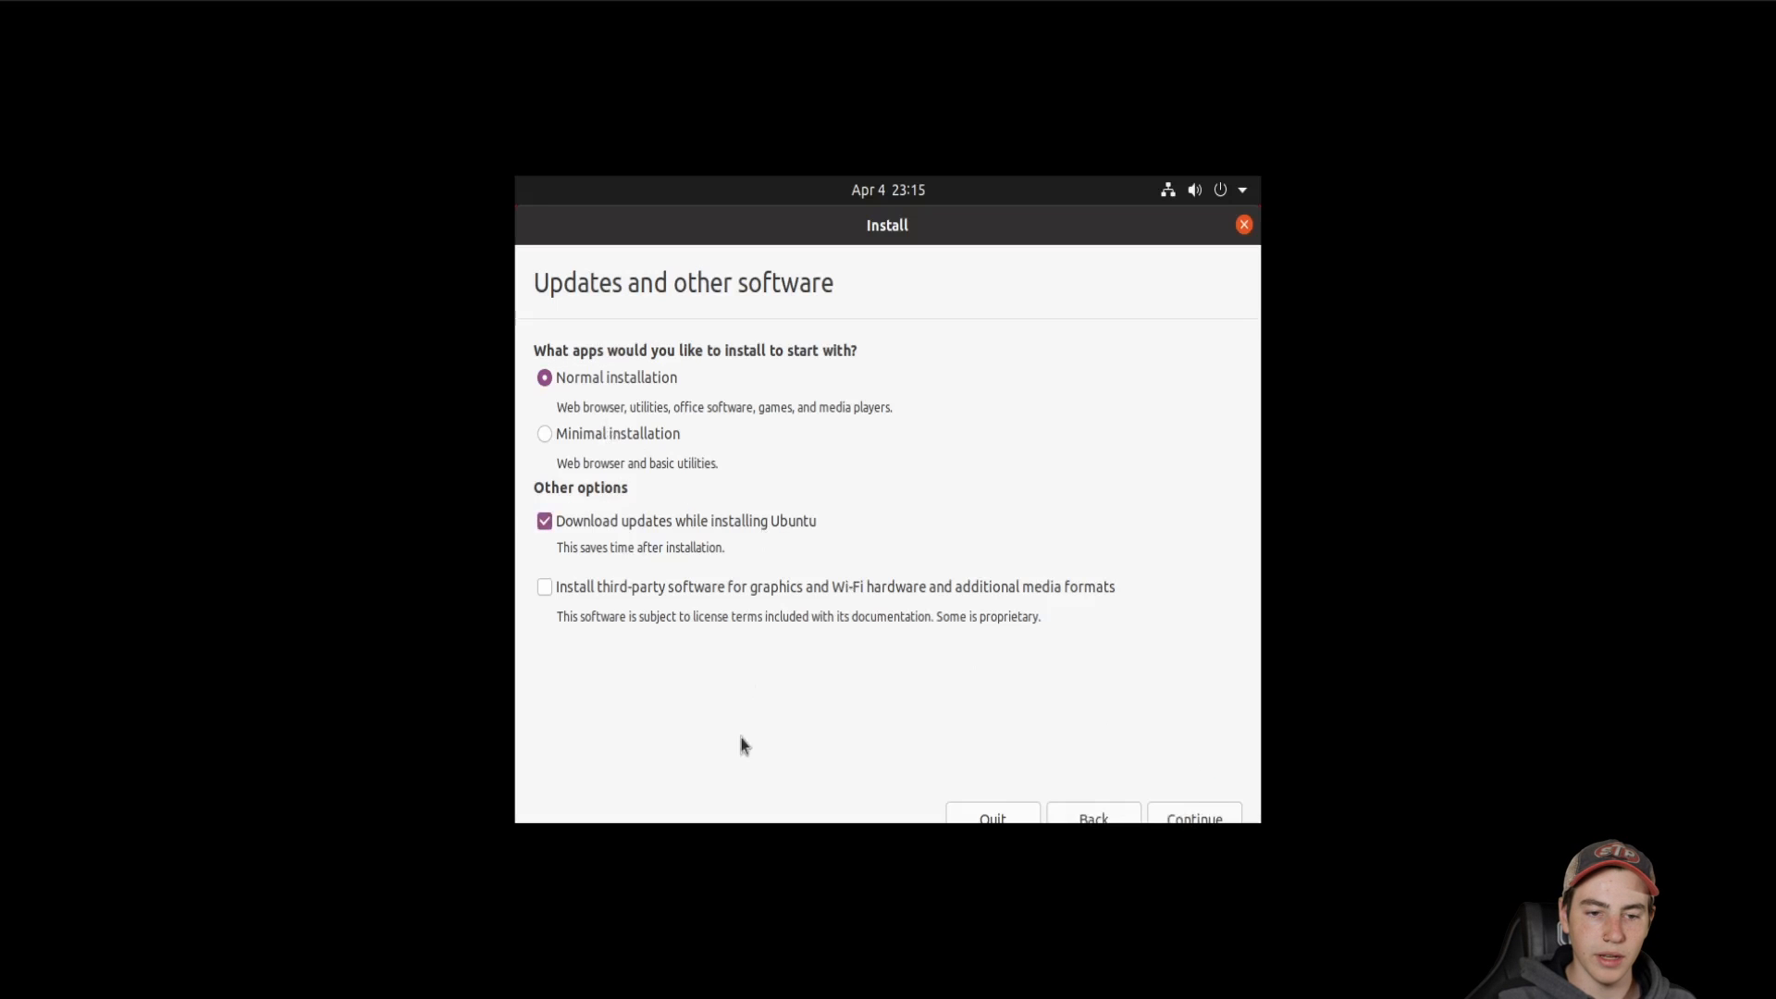
left_click(646, 592)
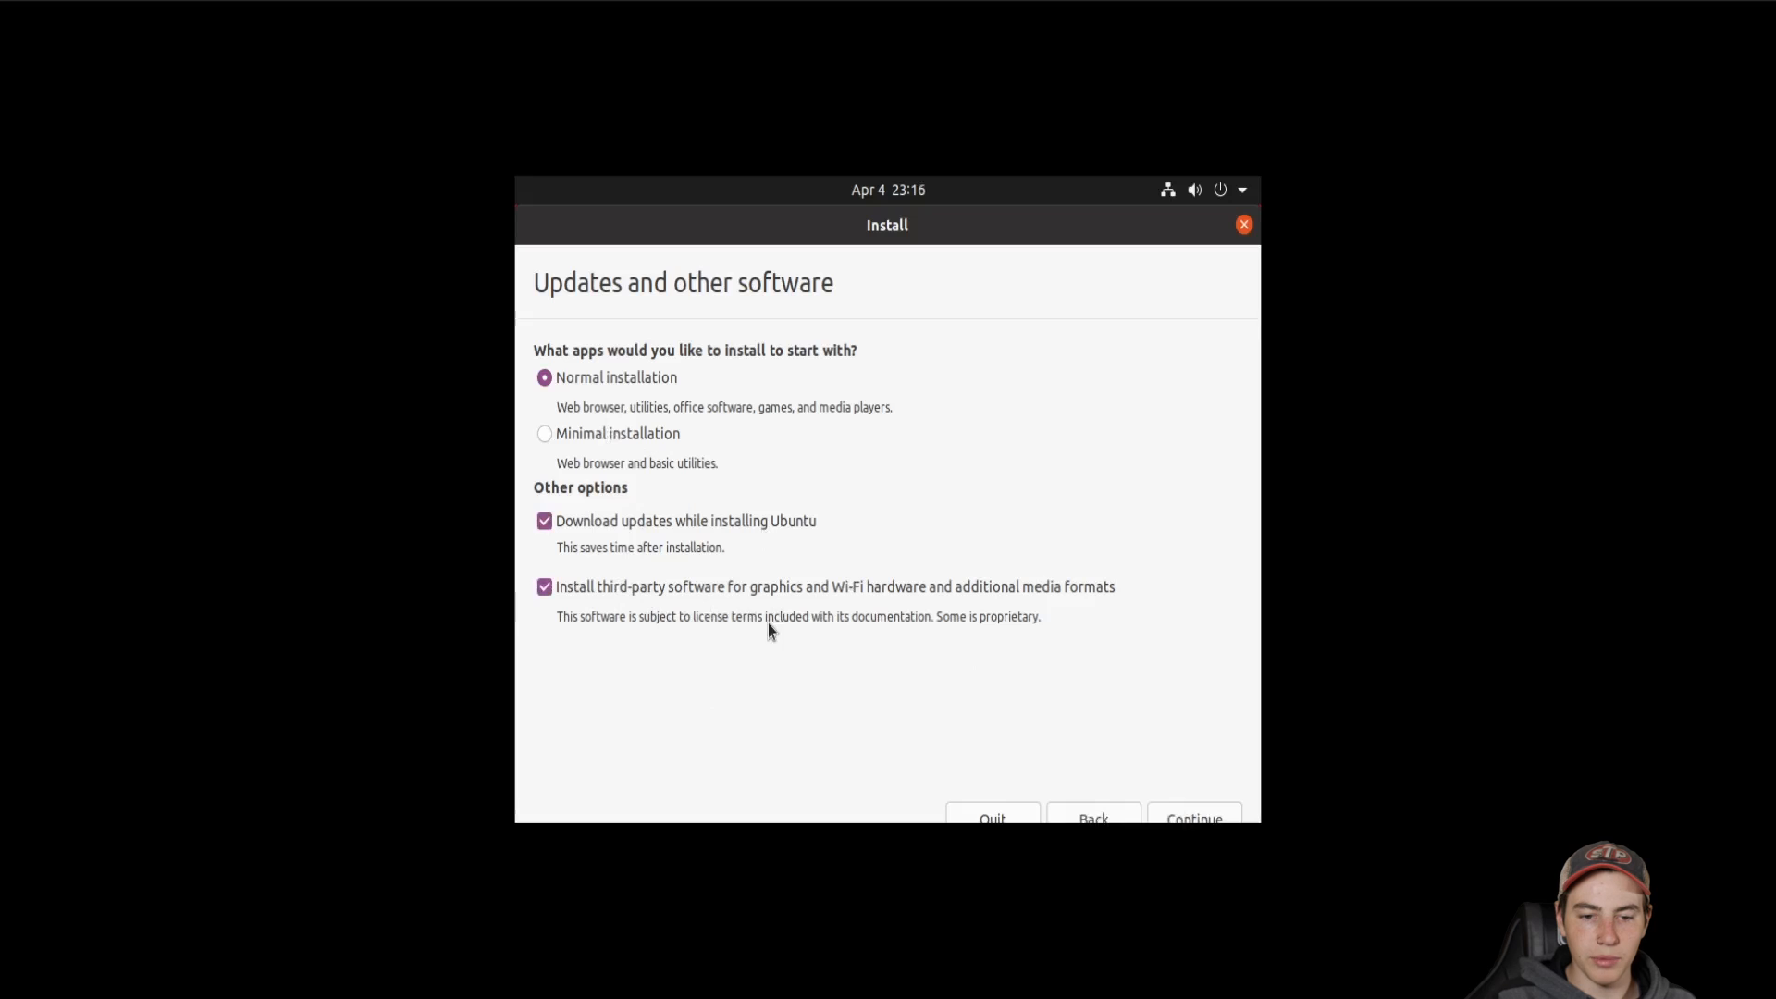
left_click(1185, 819)
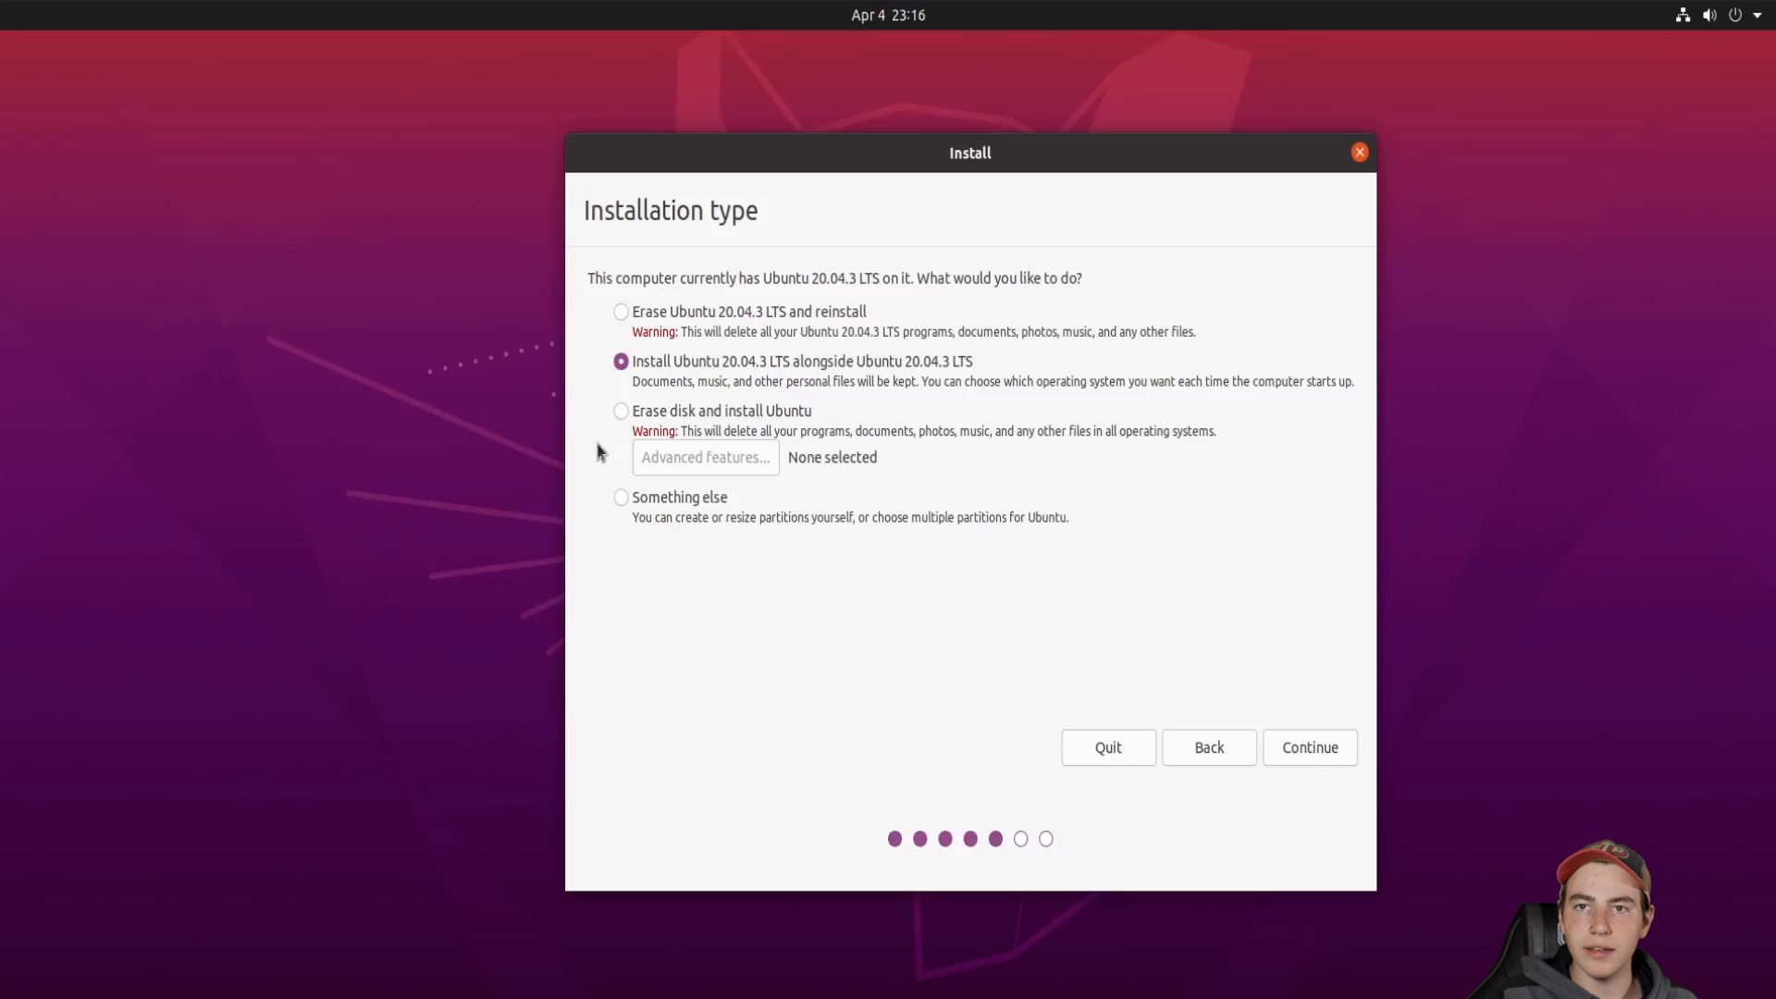
Choose Erase disk and install Ubuntu, with LVM and encryption of the new installation as advanced features
left_click(620, 410)
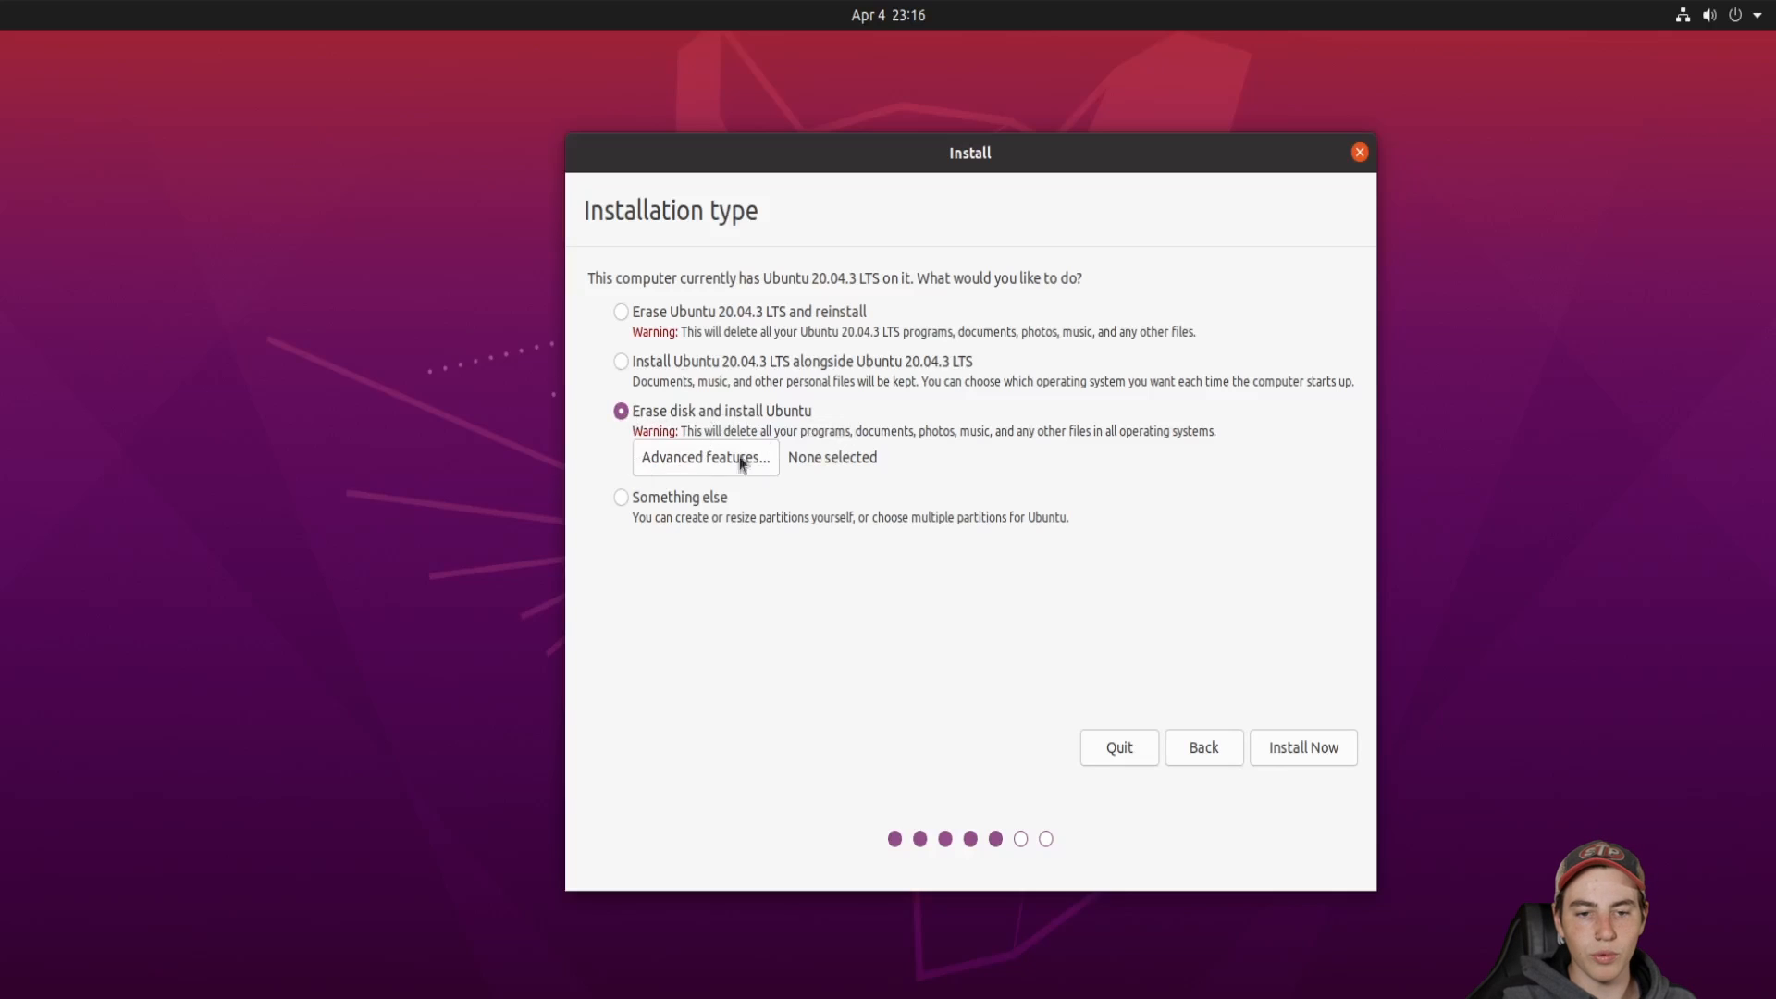
left_click(621, 313)
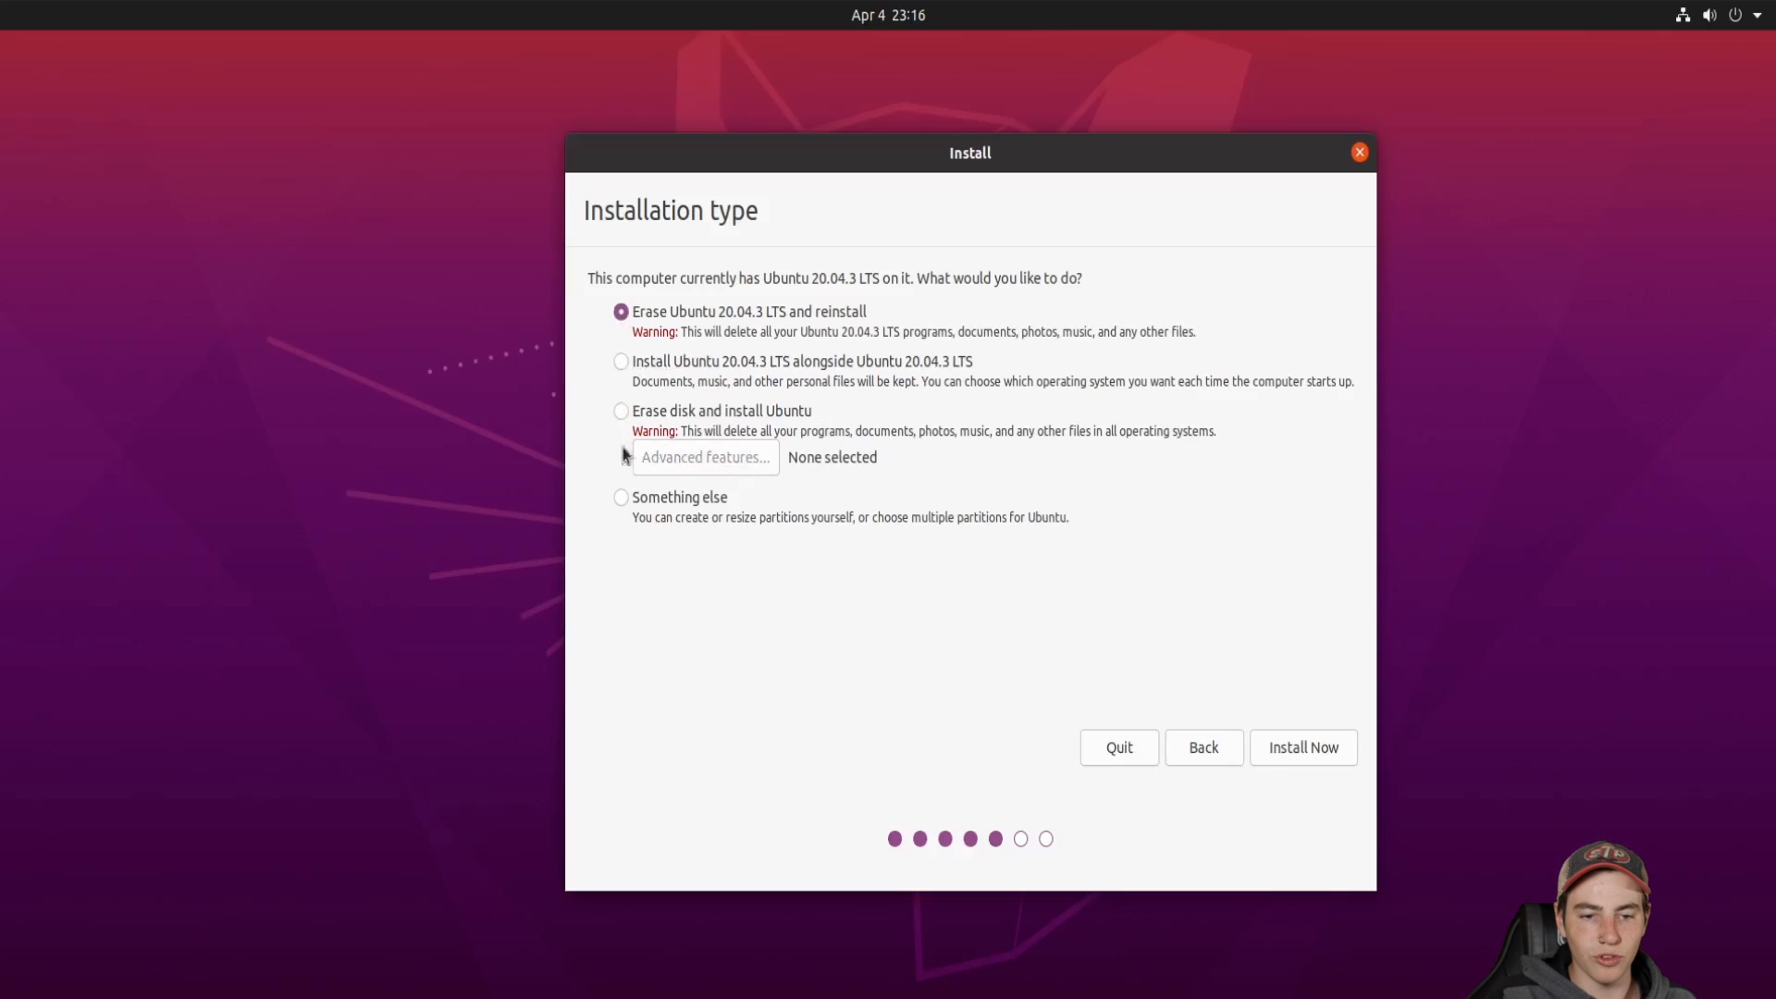
left_click(621, 411)
left_click(671, 467)
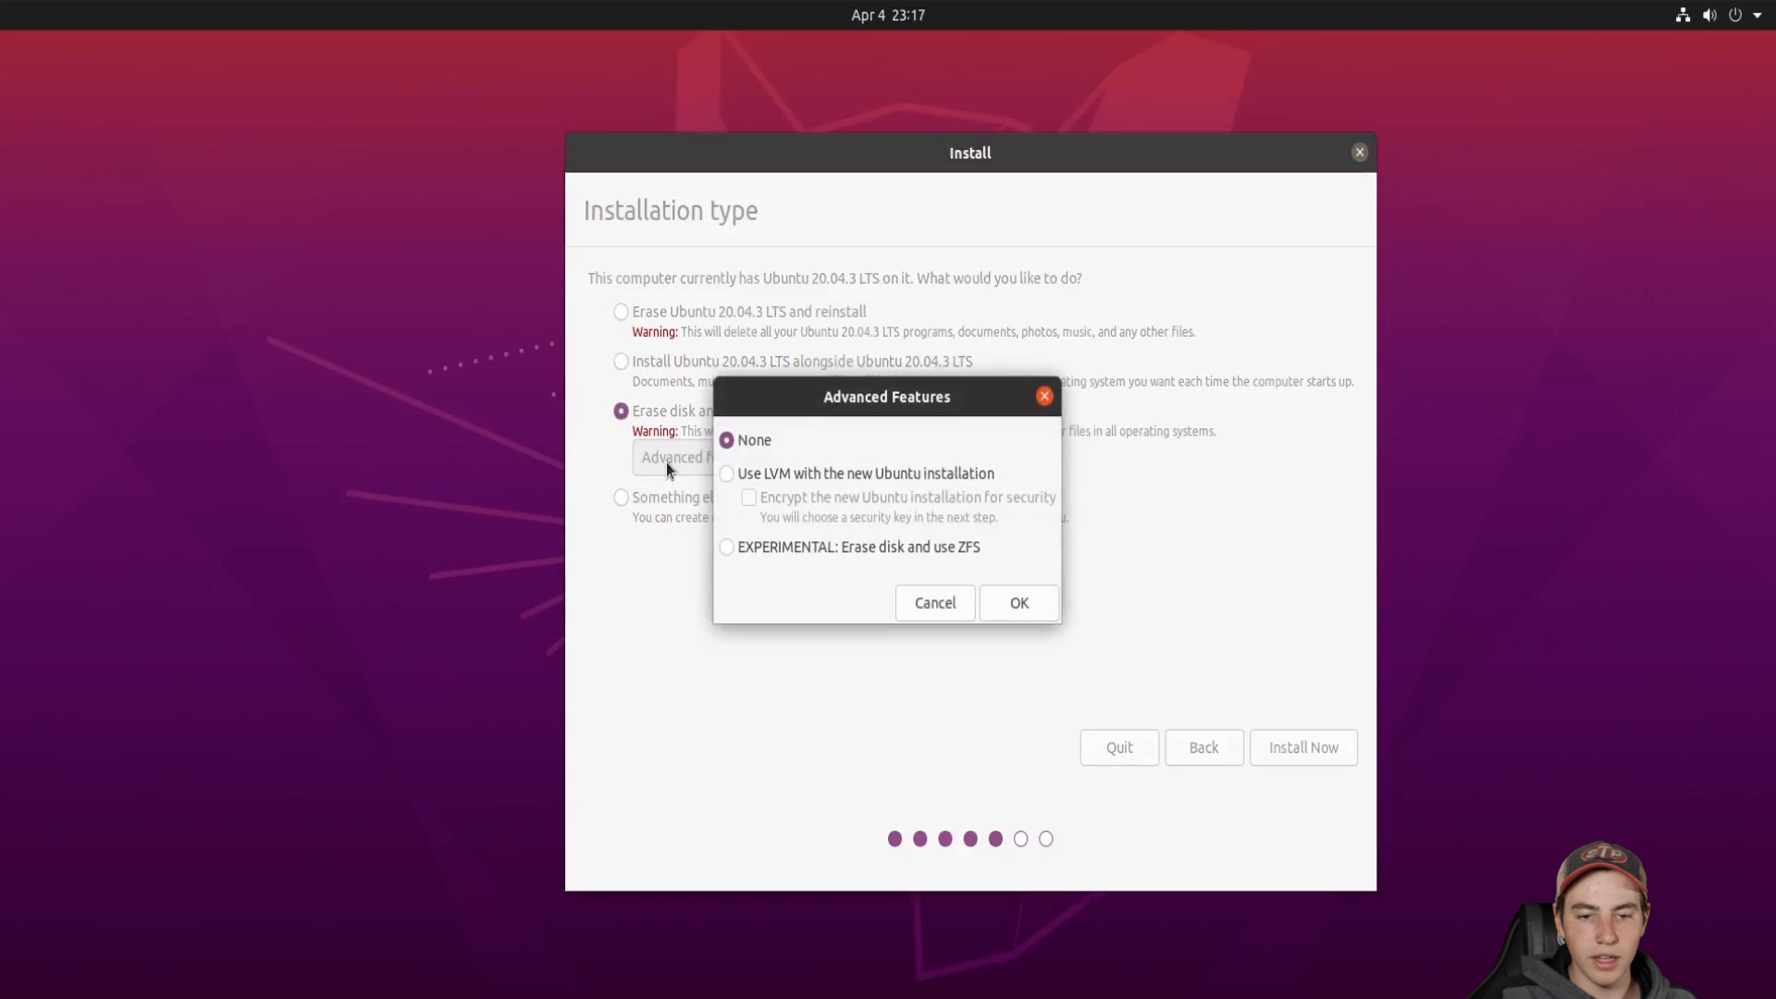
left_click(726, 474)
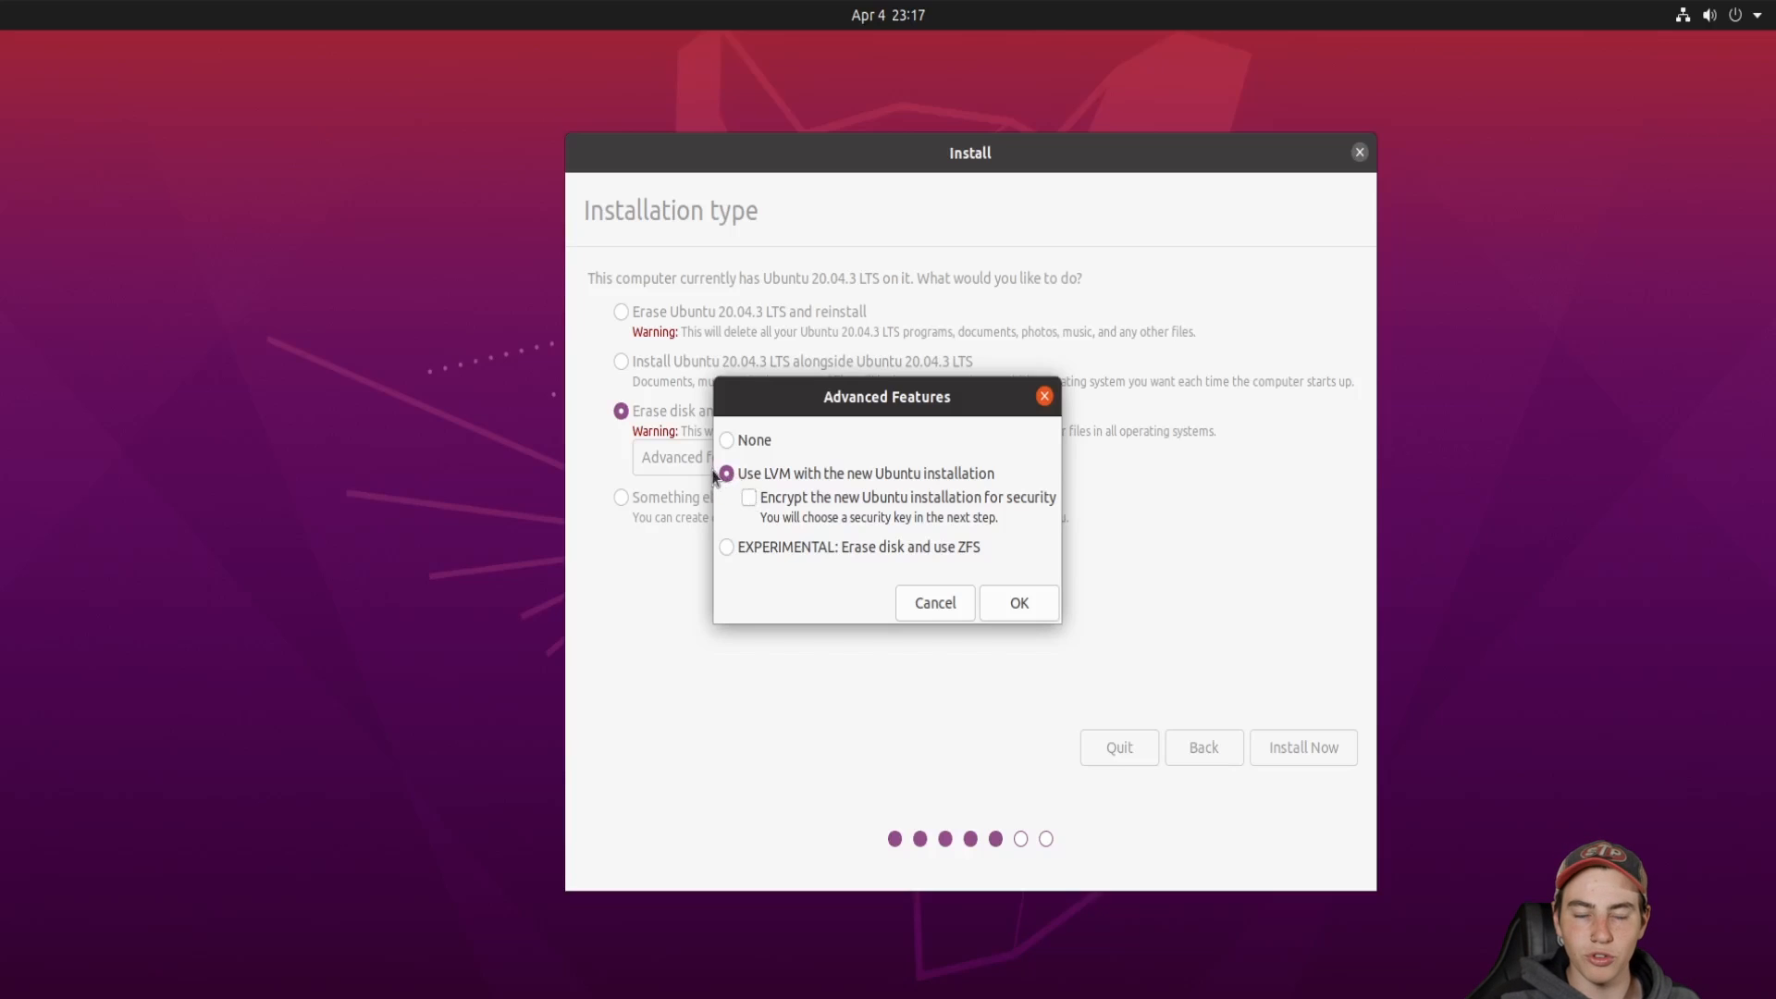
left_click(749, 499)
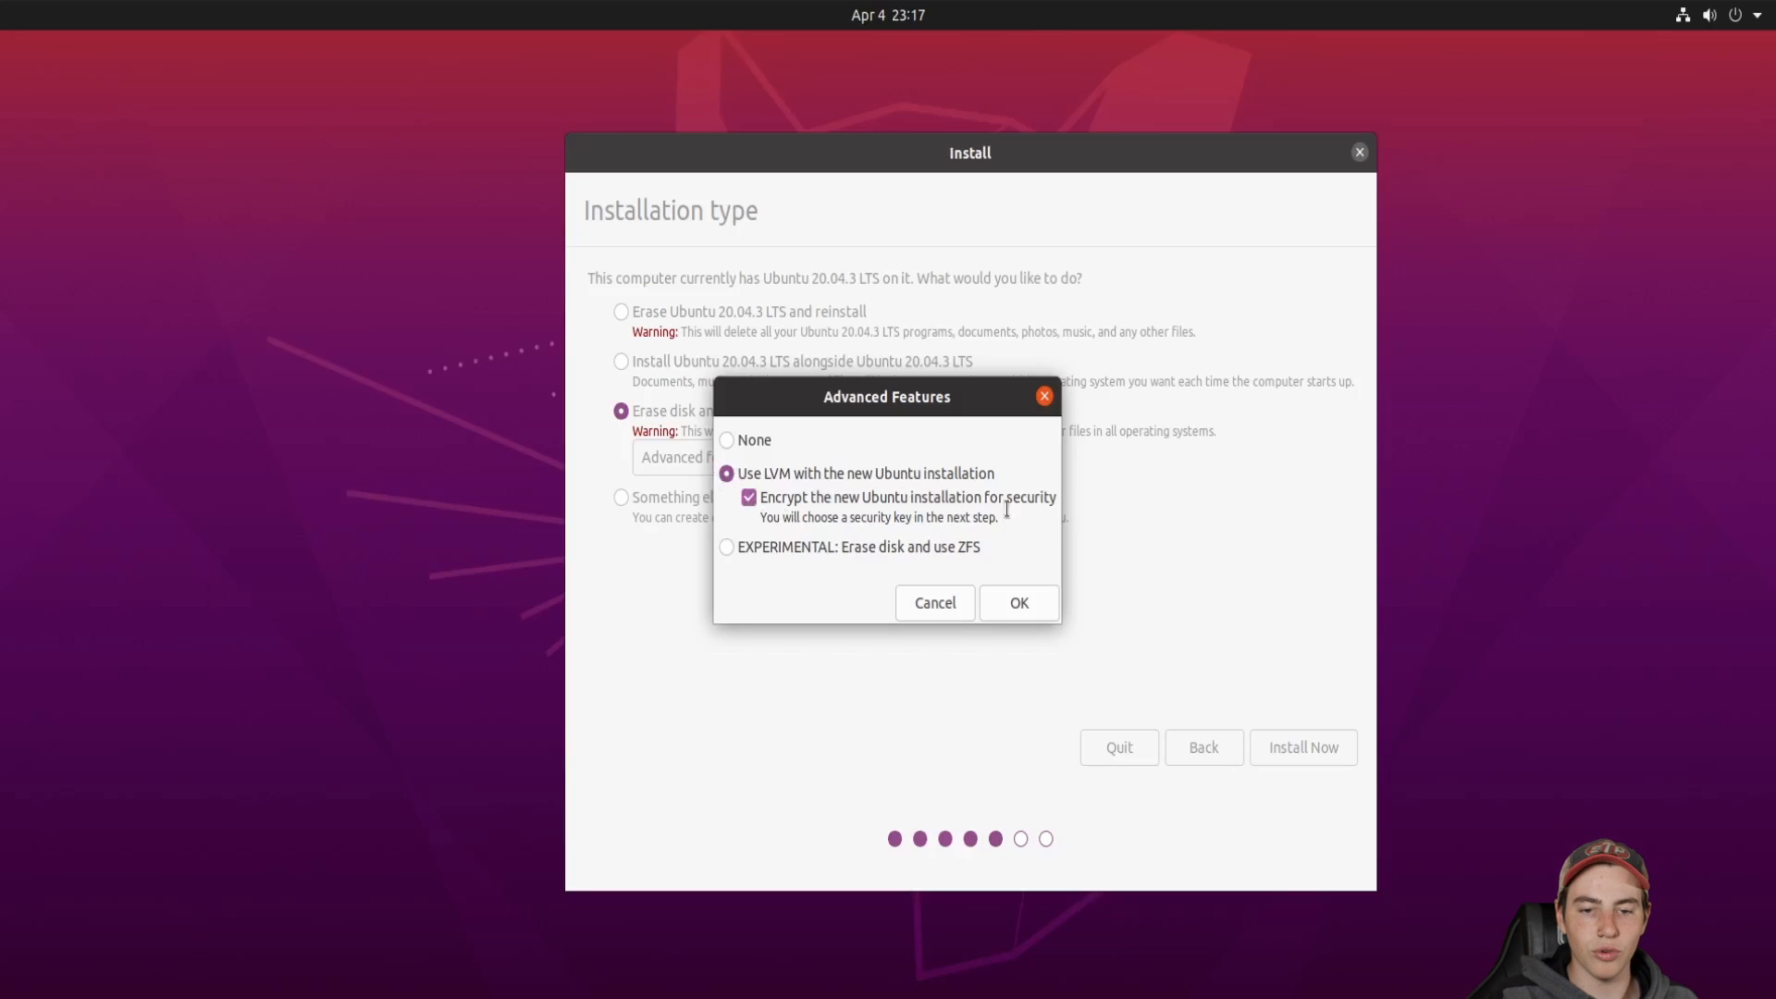
left_click(1009, 597)
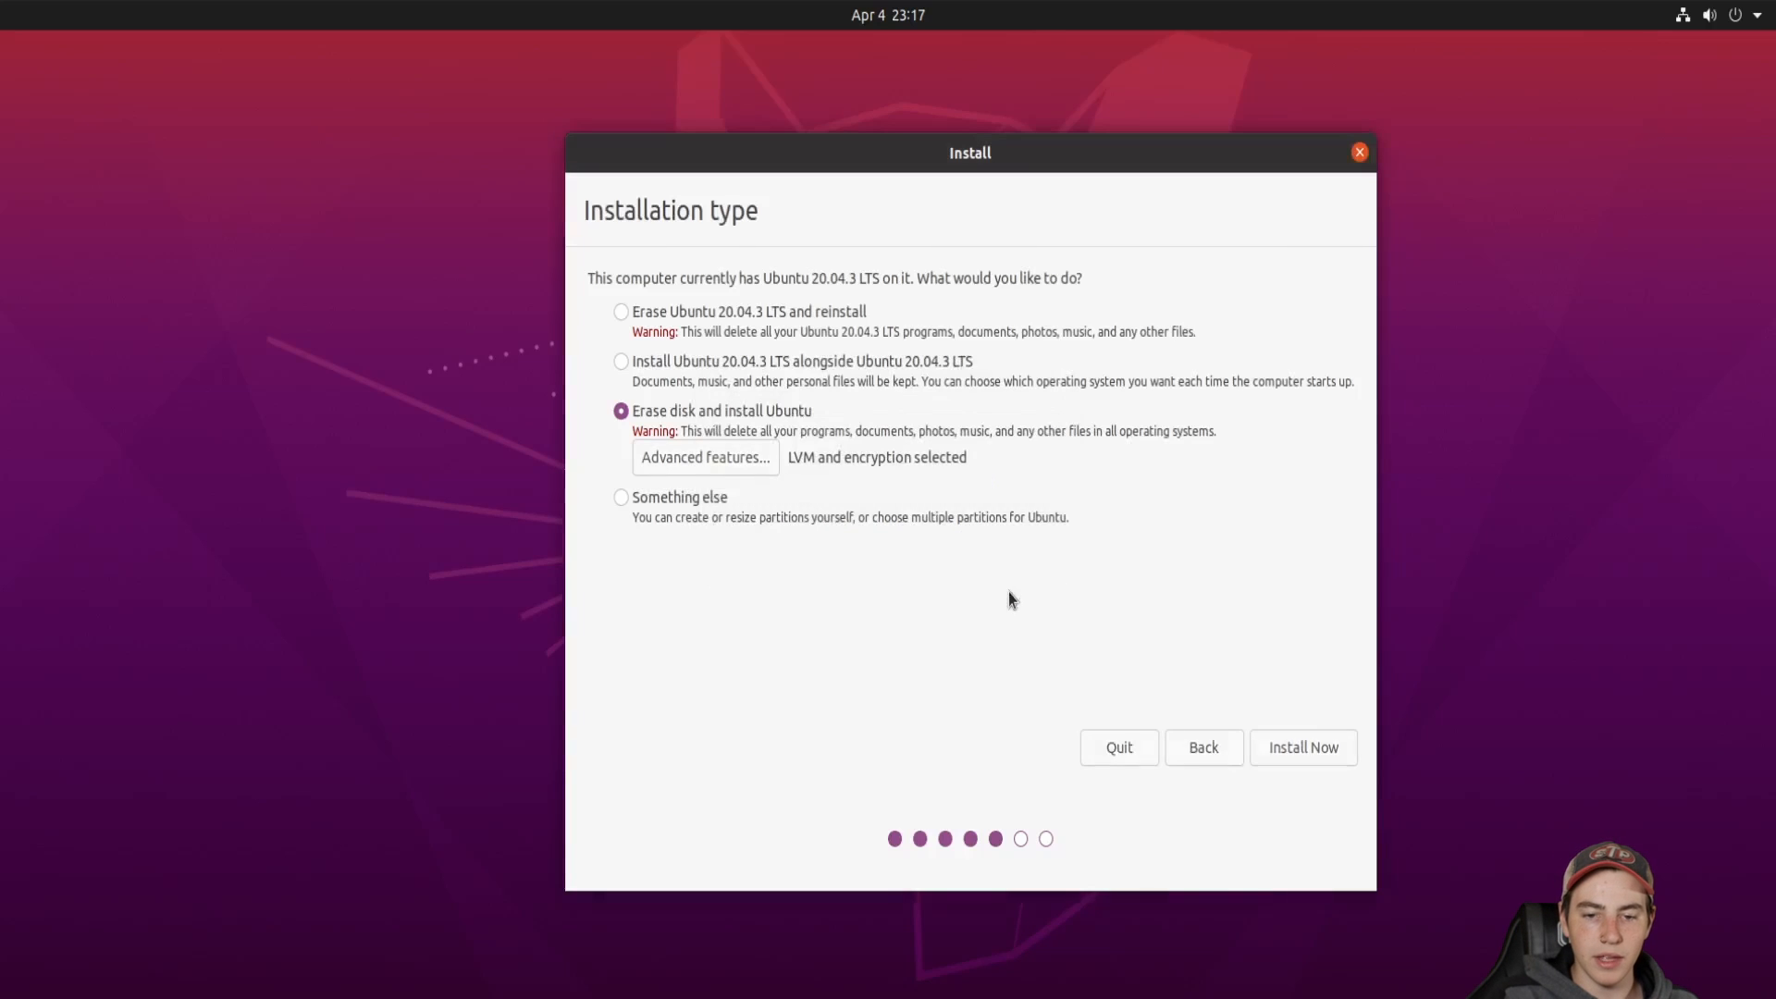
Proceed with the encrypted installation and enter and confirm the disk encryption security key
left_click(1307, 751)
left_click(878, 365)
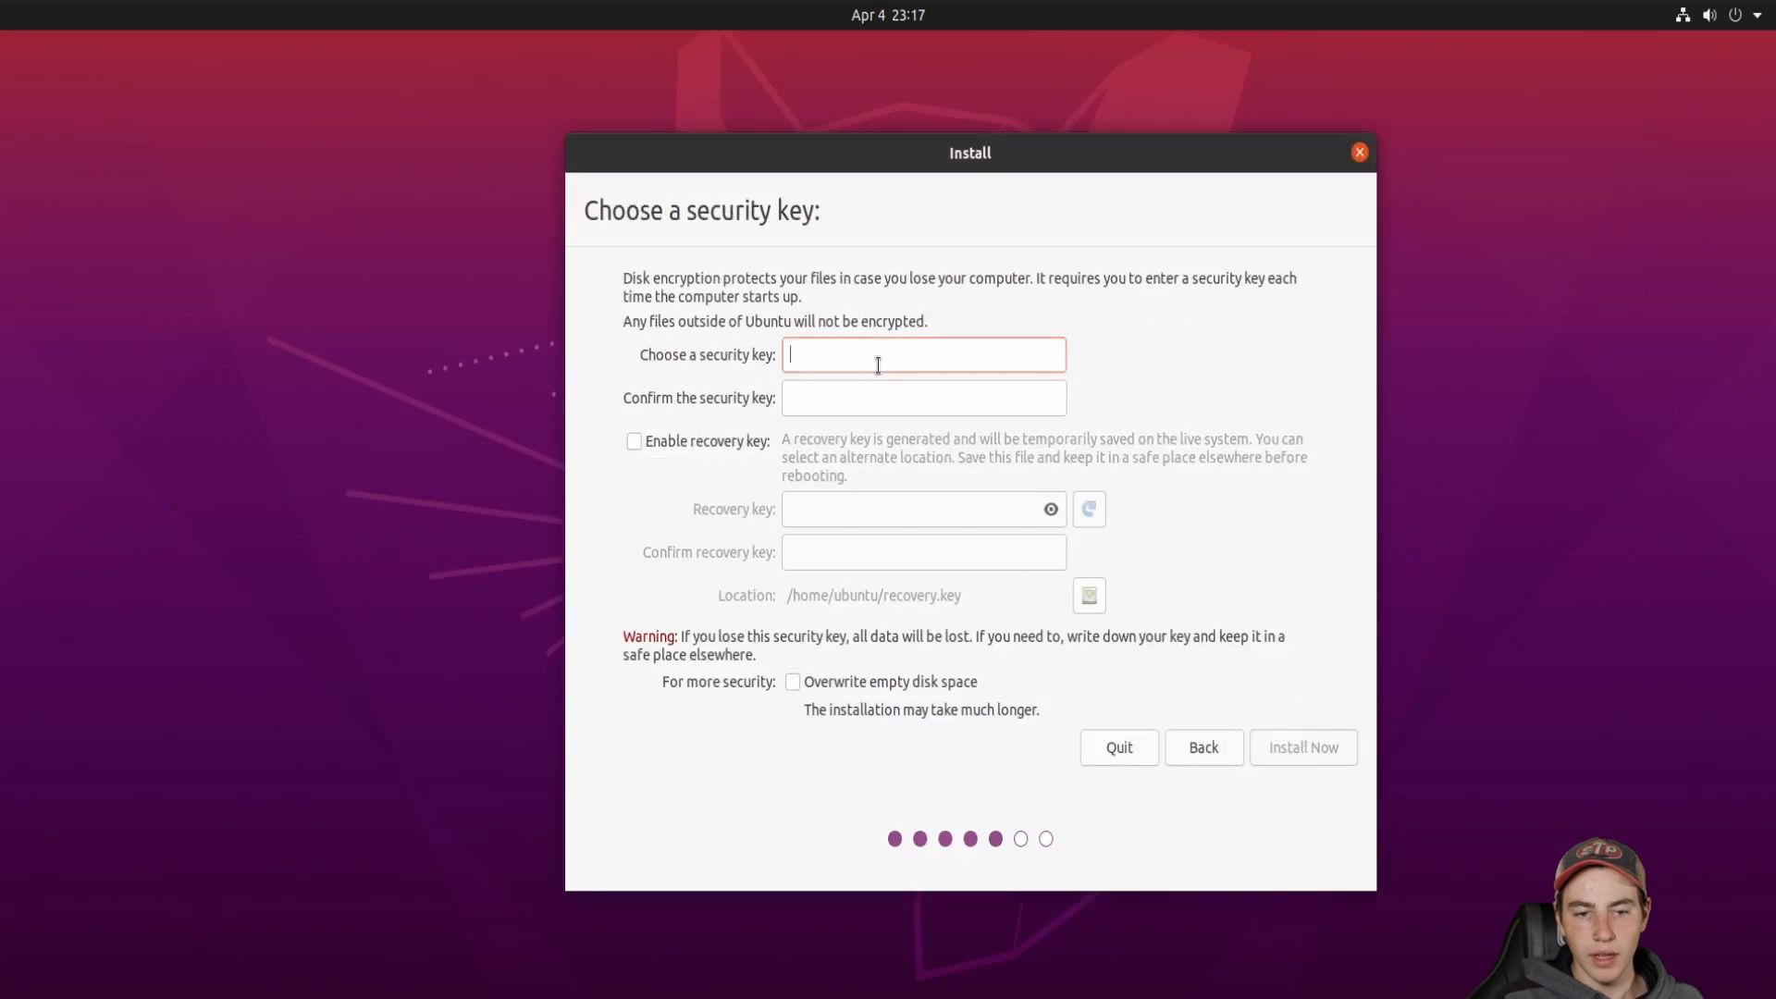
type("********")
key("Tab")
type("********")
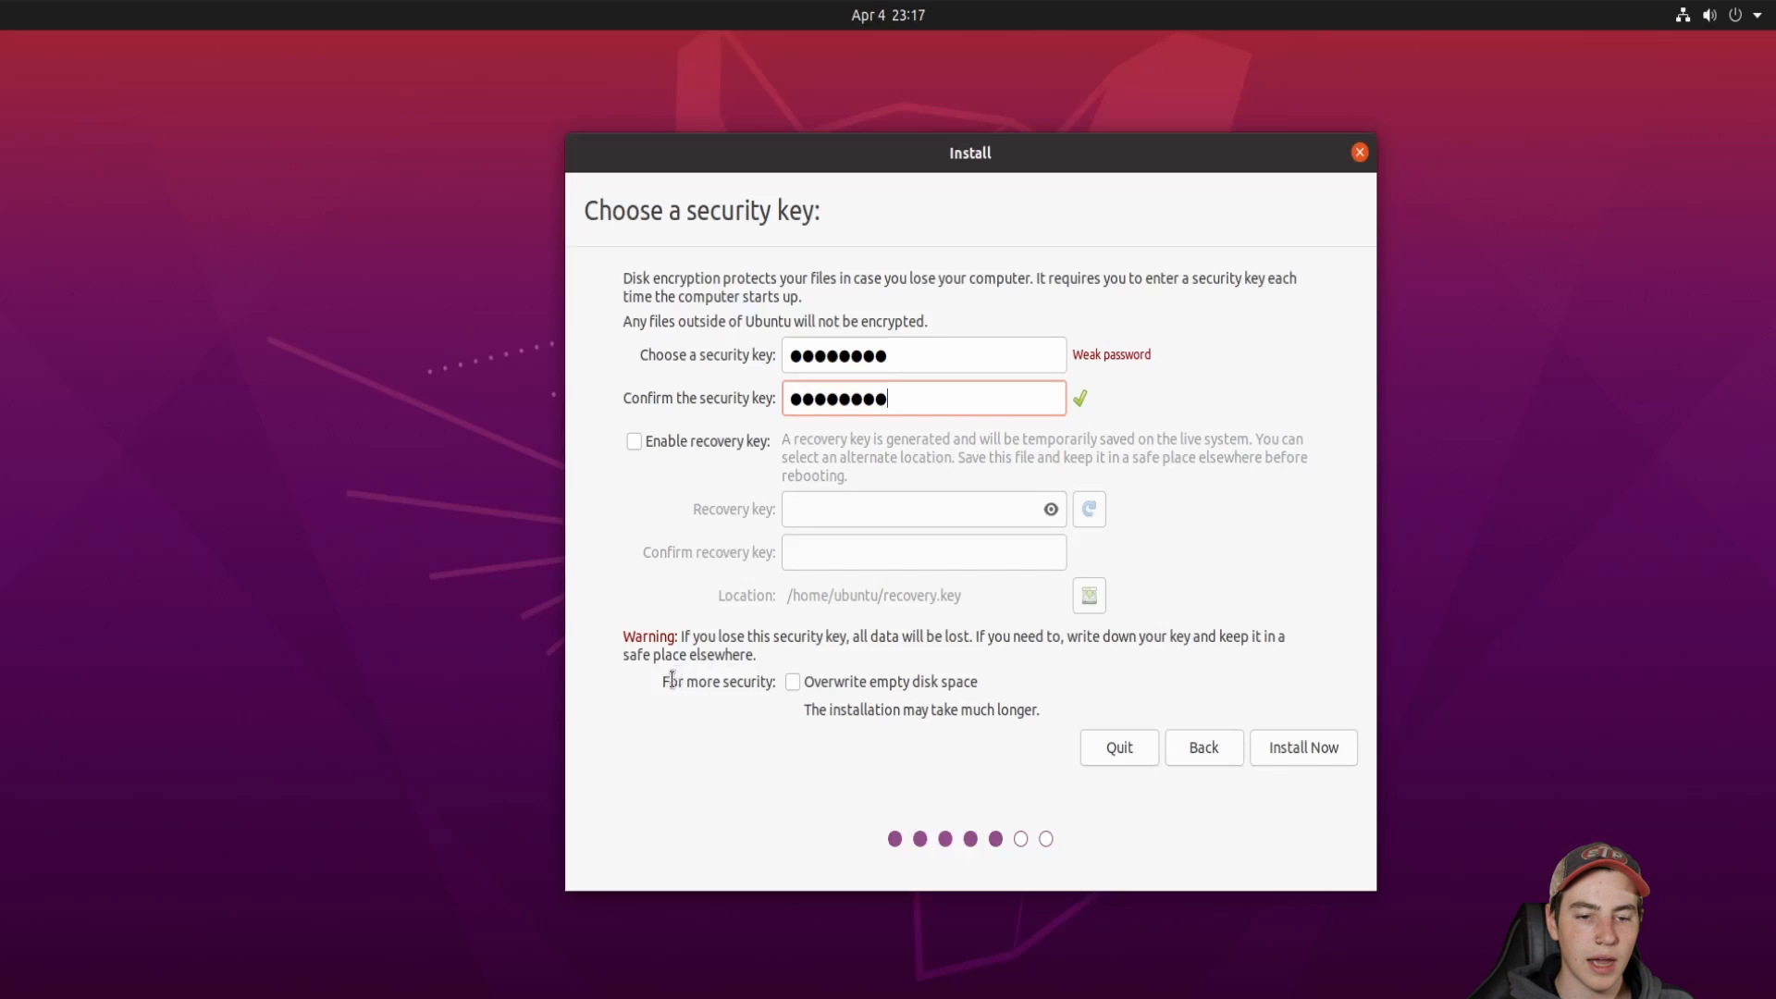
left_click_drag(663, 682, 773, 711)
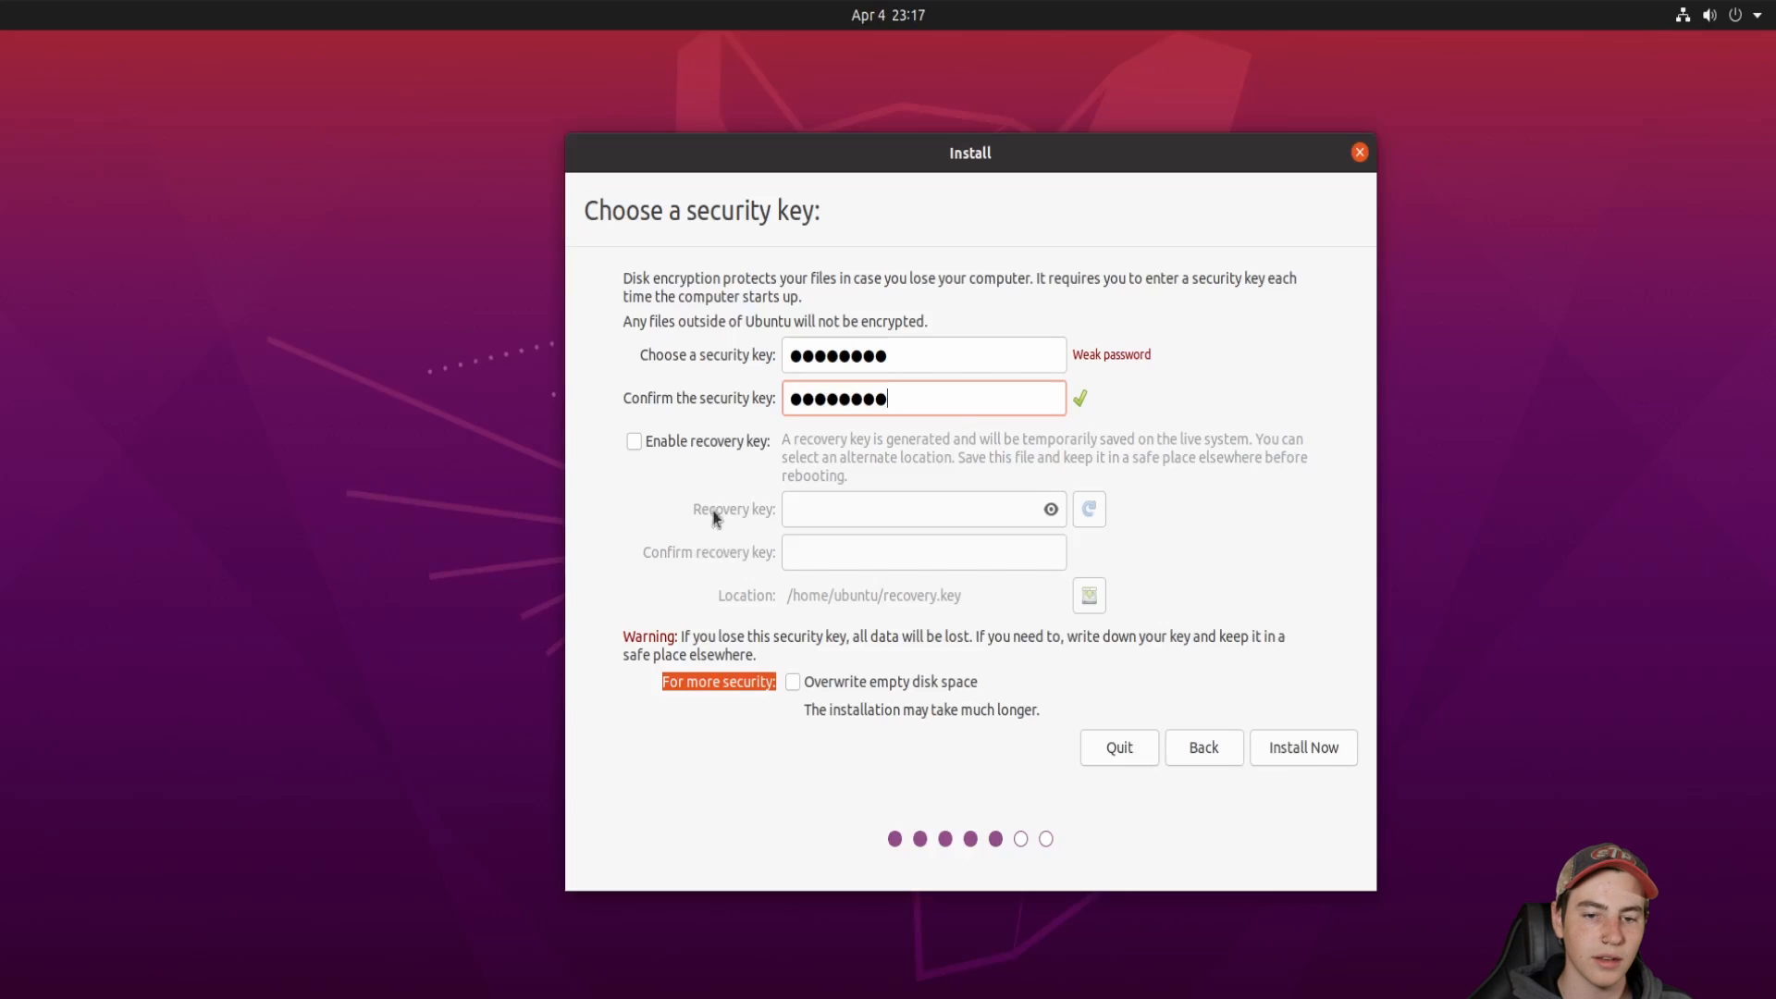
left_click(636, 443)
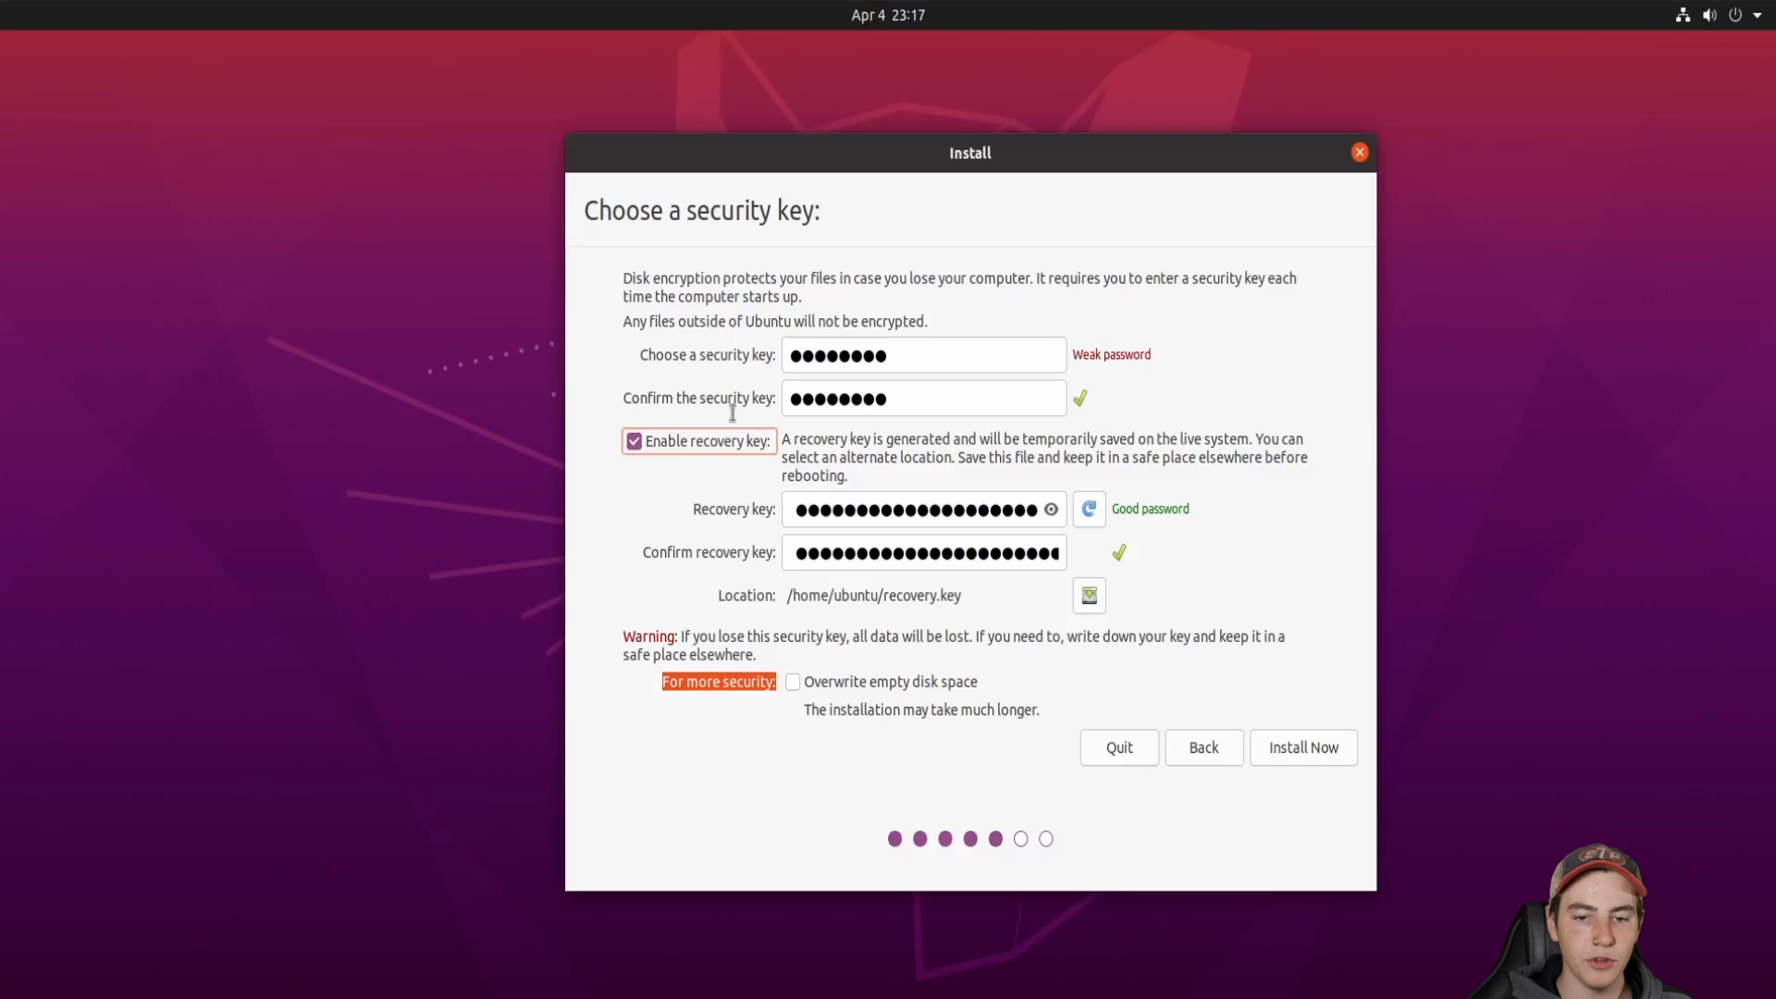
left_click(1050, 510)
left_click_drag(803, 506, 473, 508)
left_click_drag(814, 552, 433, 558)
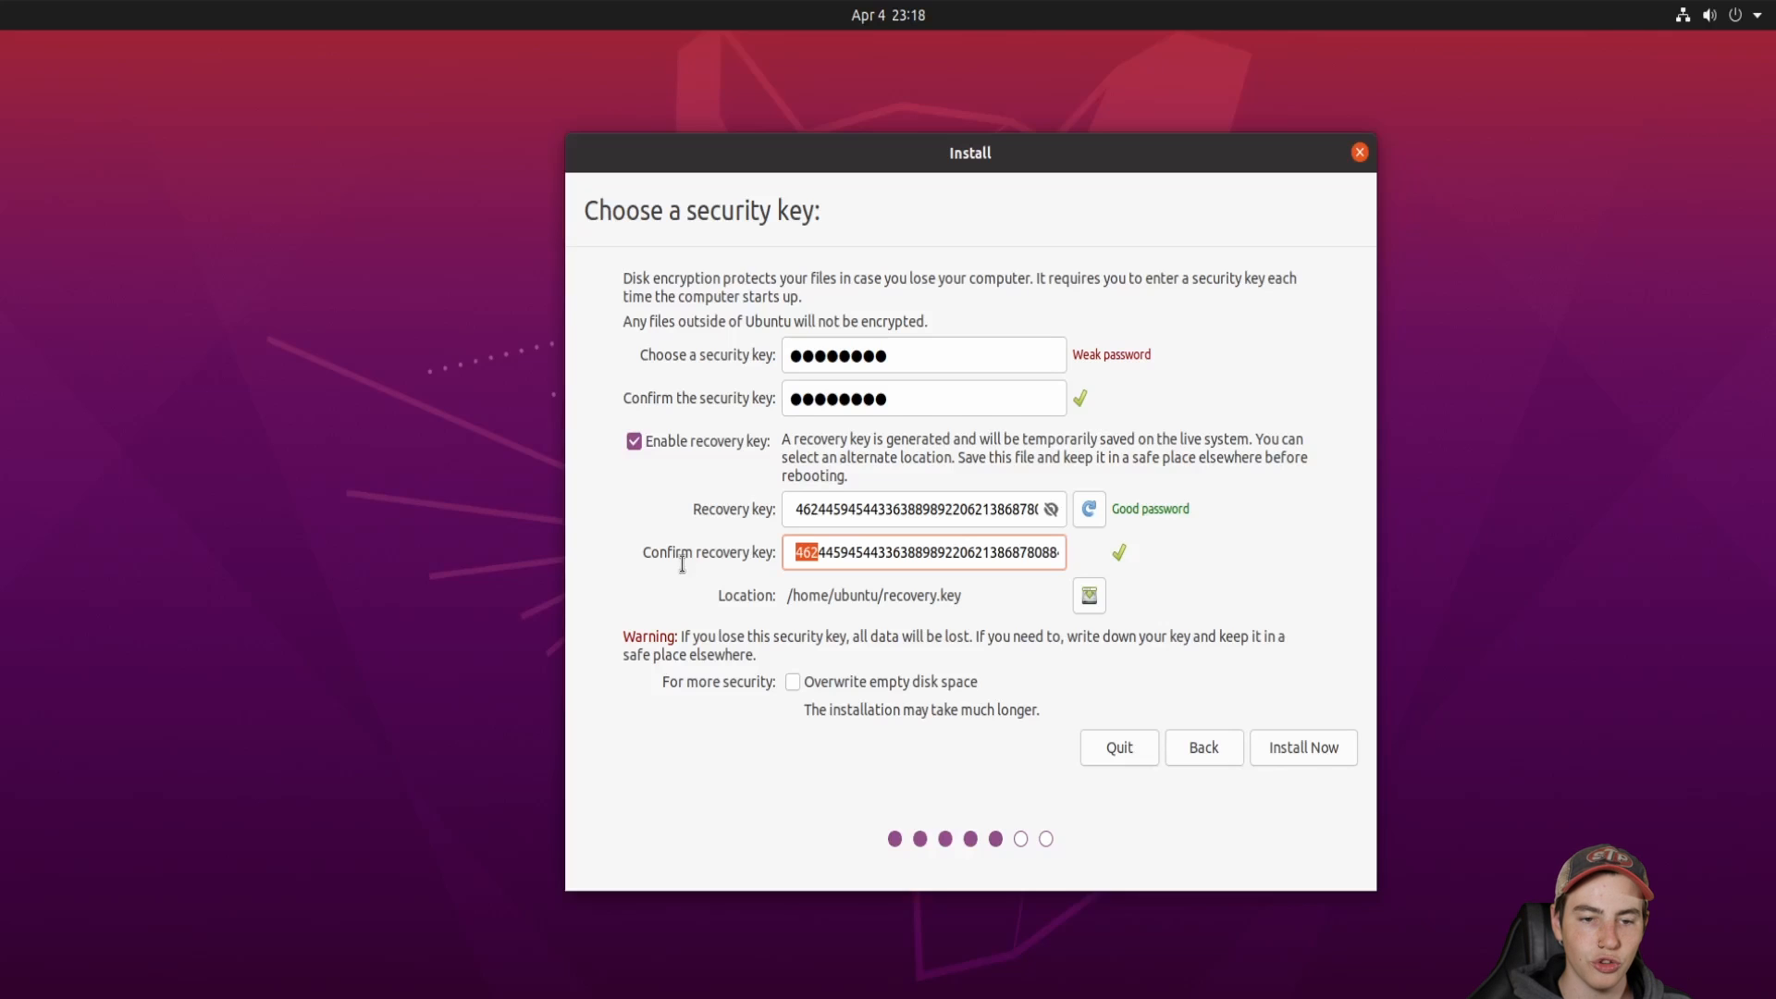
left_click(633, 441)
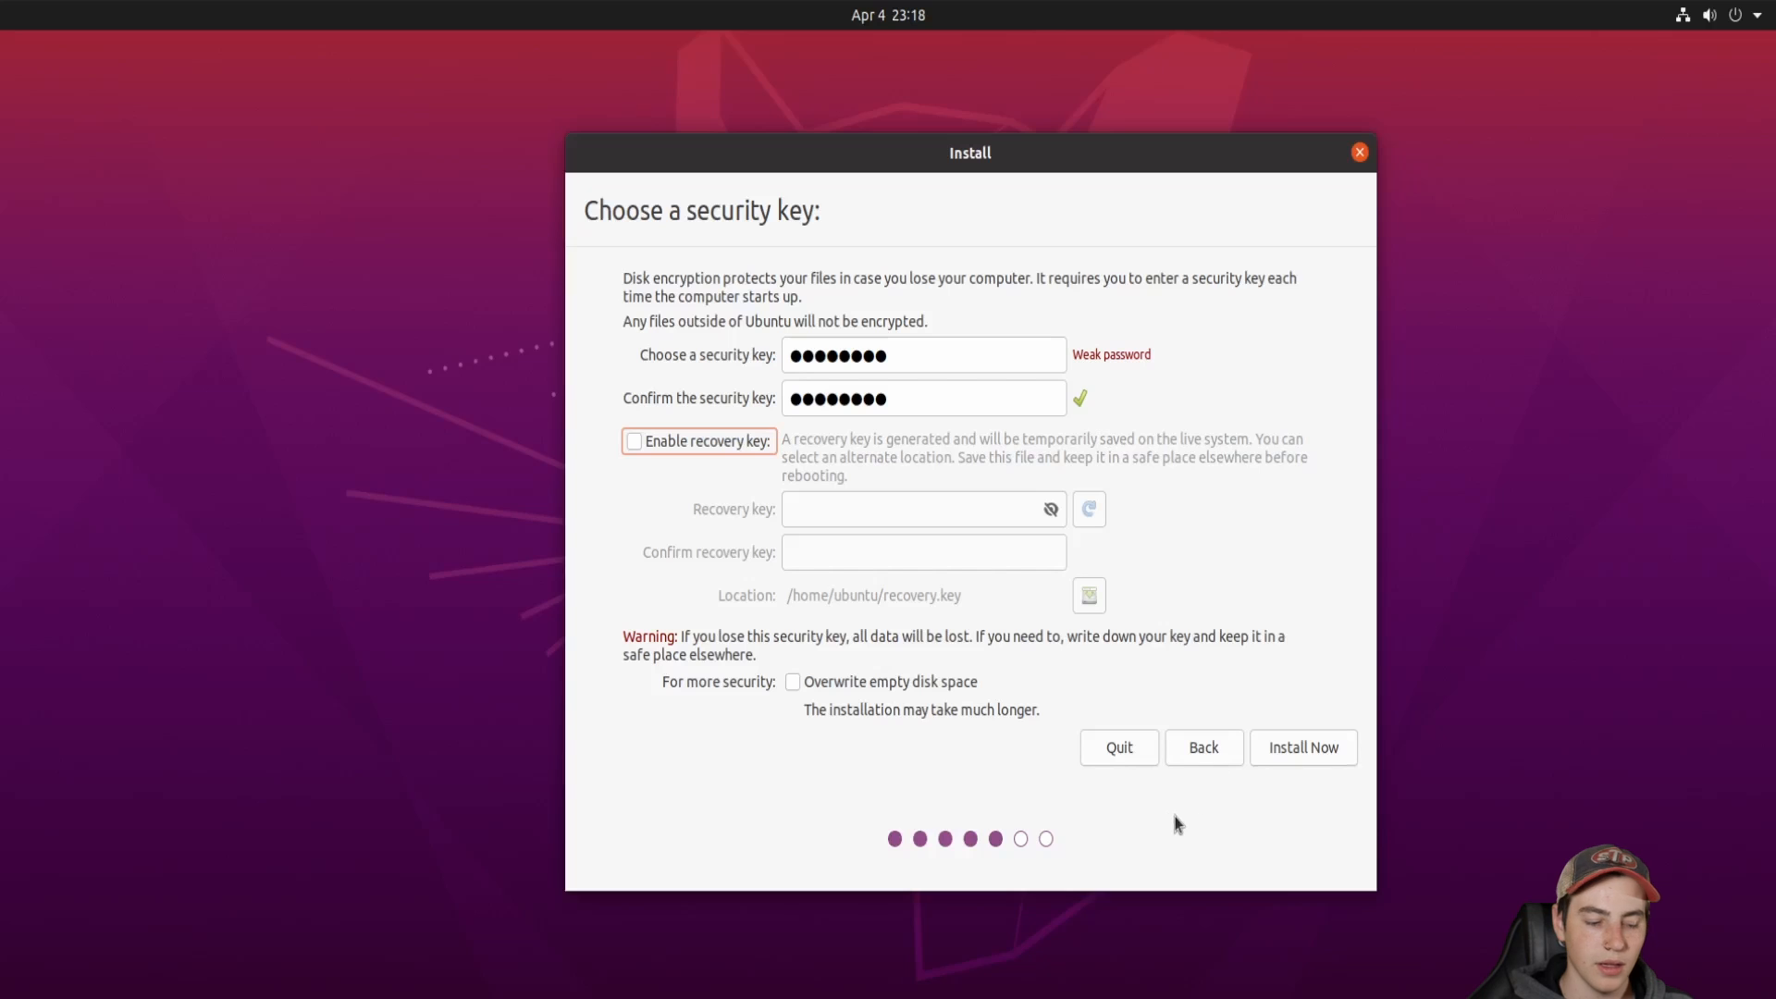
Open a terminal in the live session and launch Firefox with the firefox command
key("ctrl+alt+t")
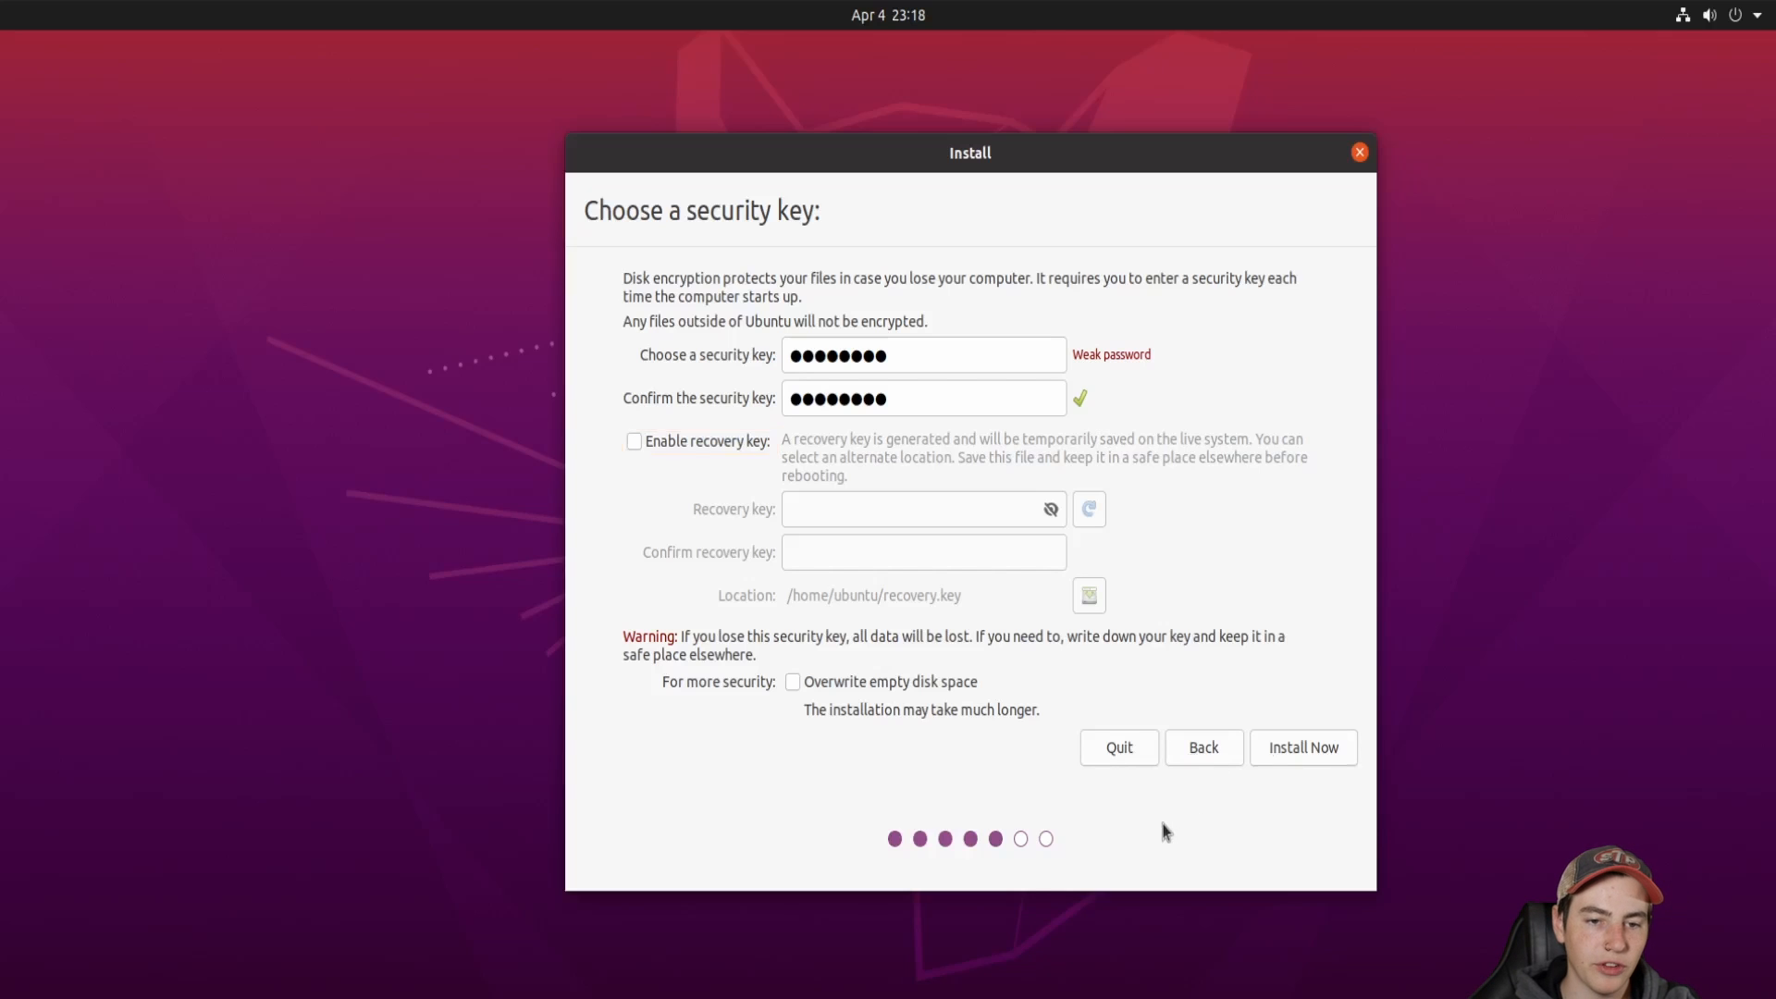
type("firefox")
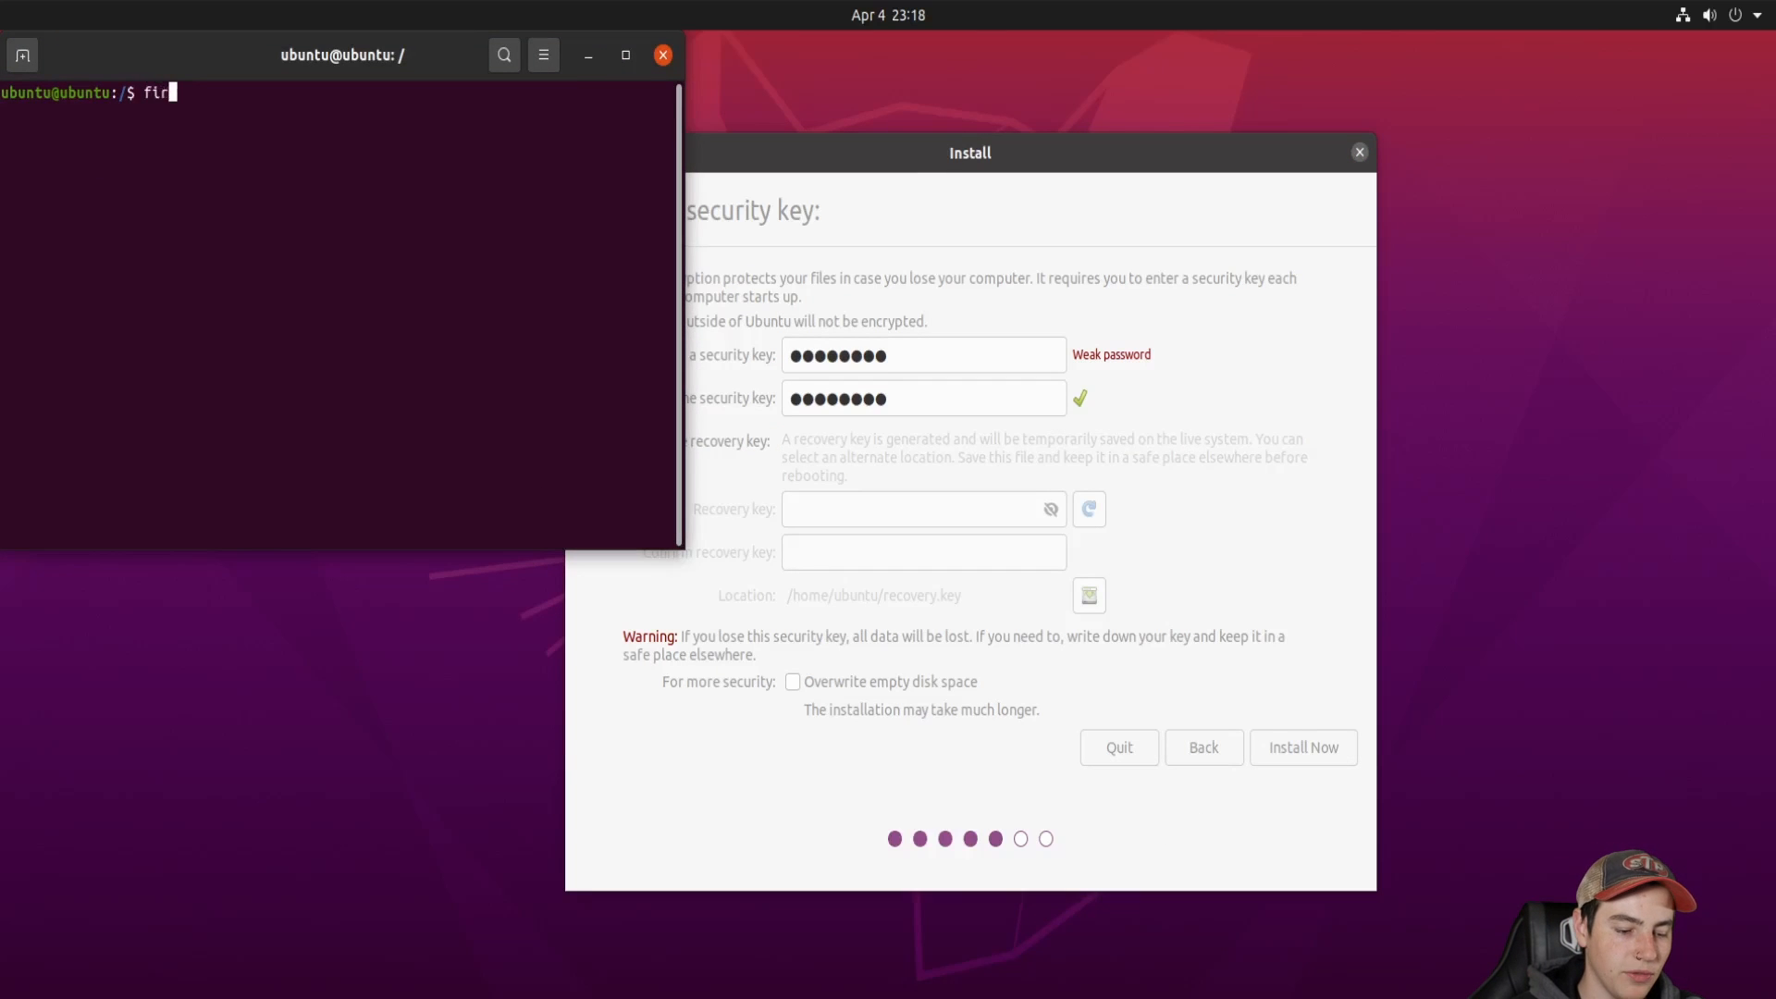
key("Return")
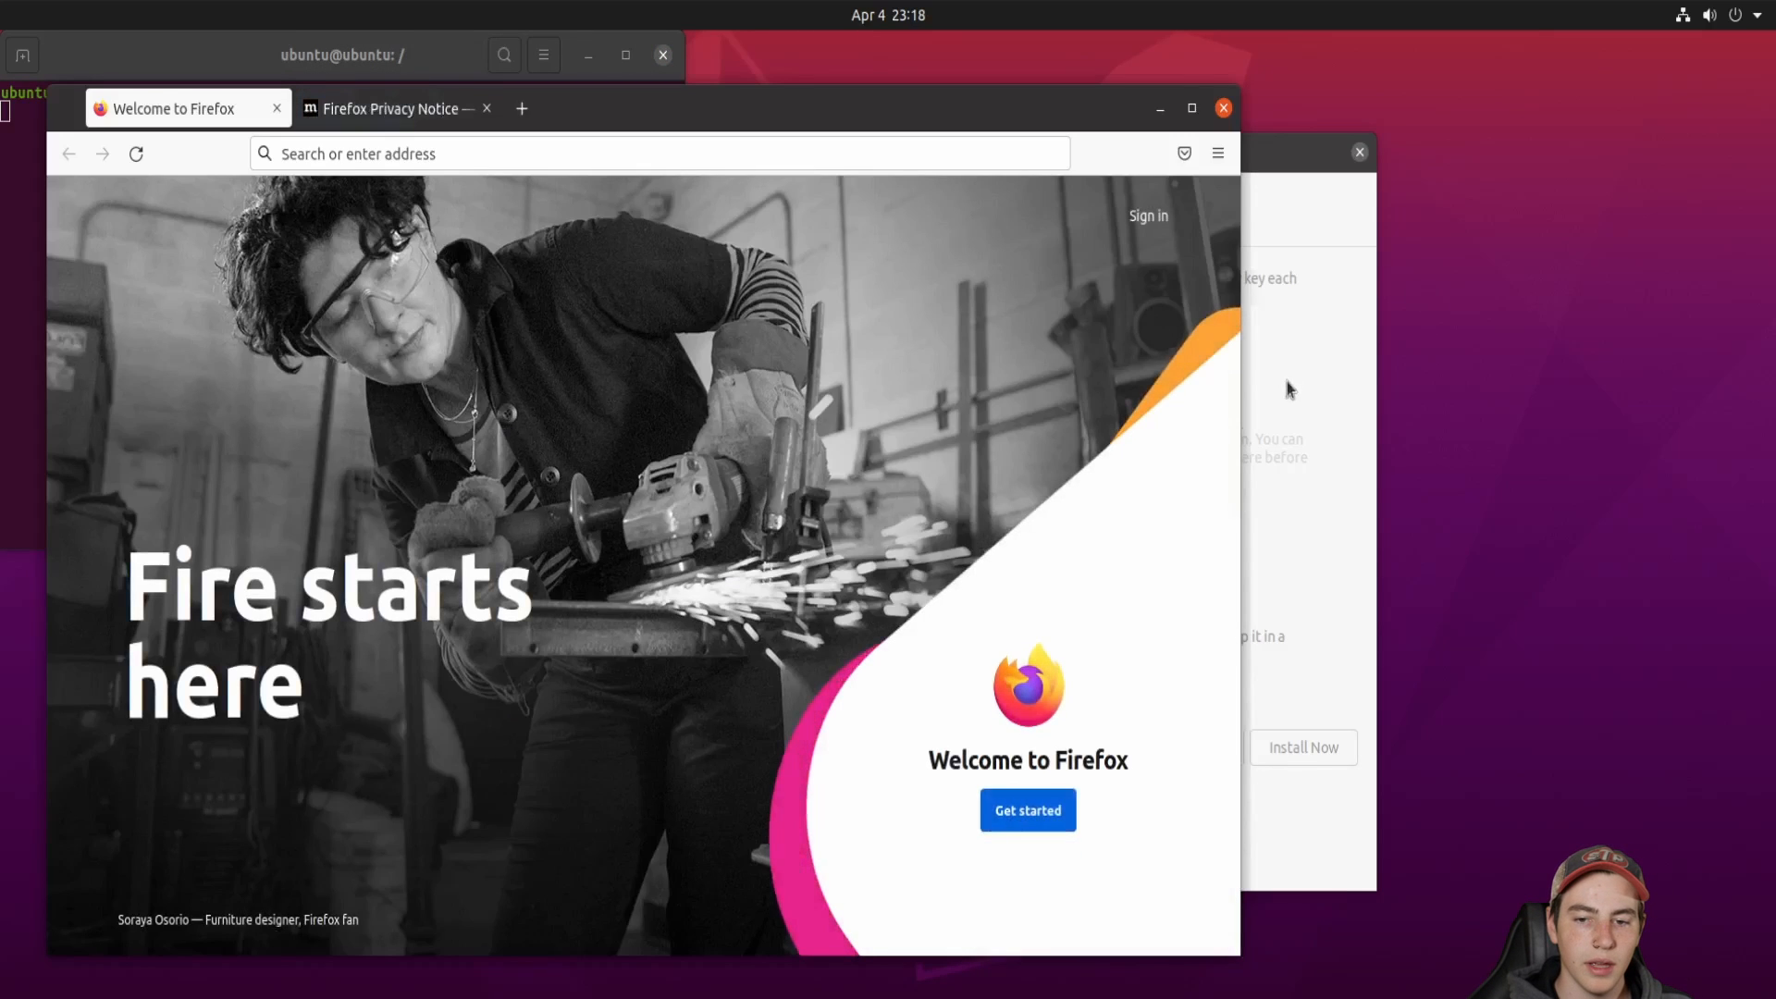
Enable the recovery key in the installer and set its save location to recovery.key in the ubuntu home folder
left_click(1321, 407)
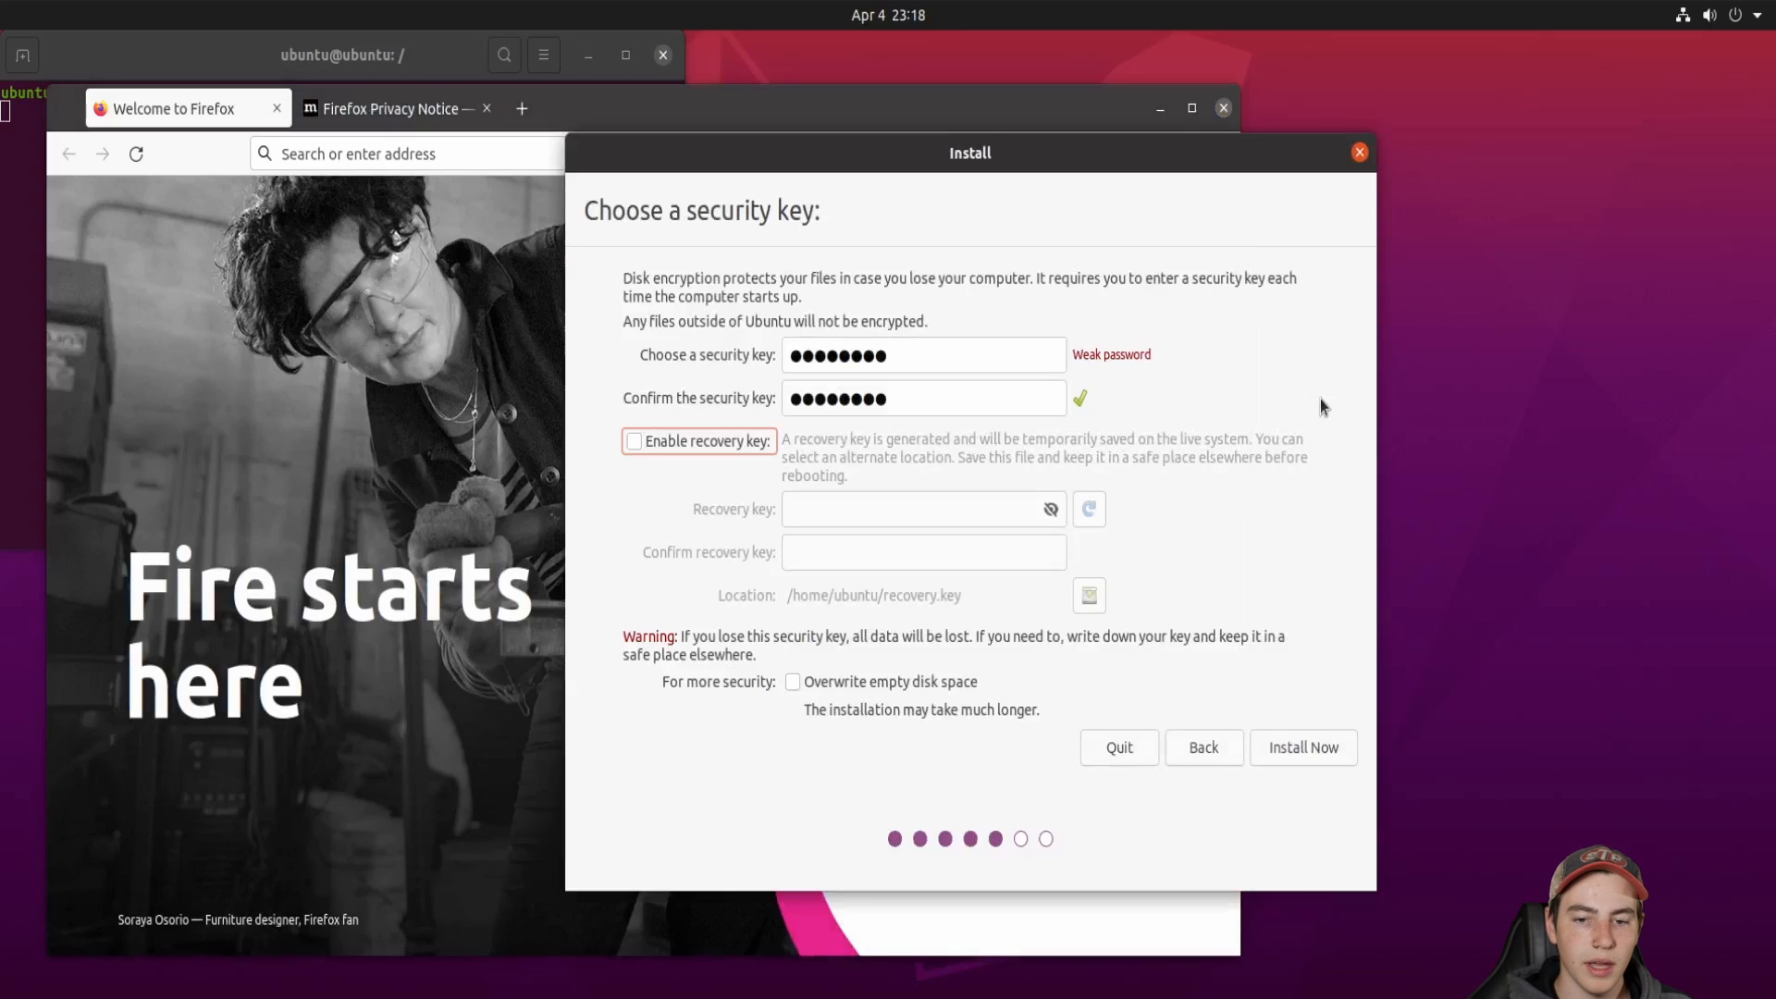
left_click(699, 440)
left_click(1089, 597)
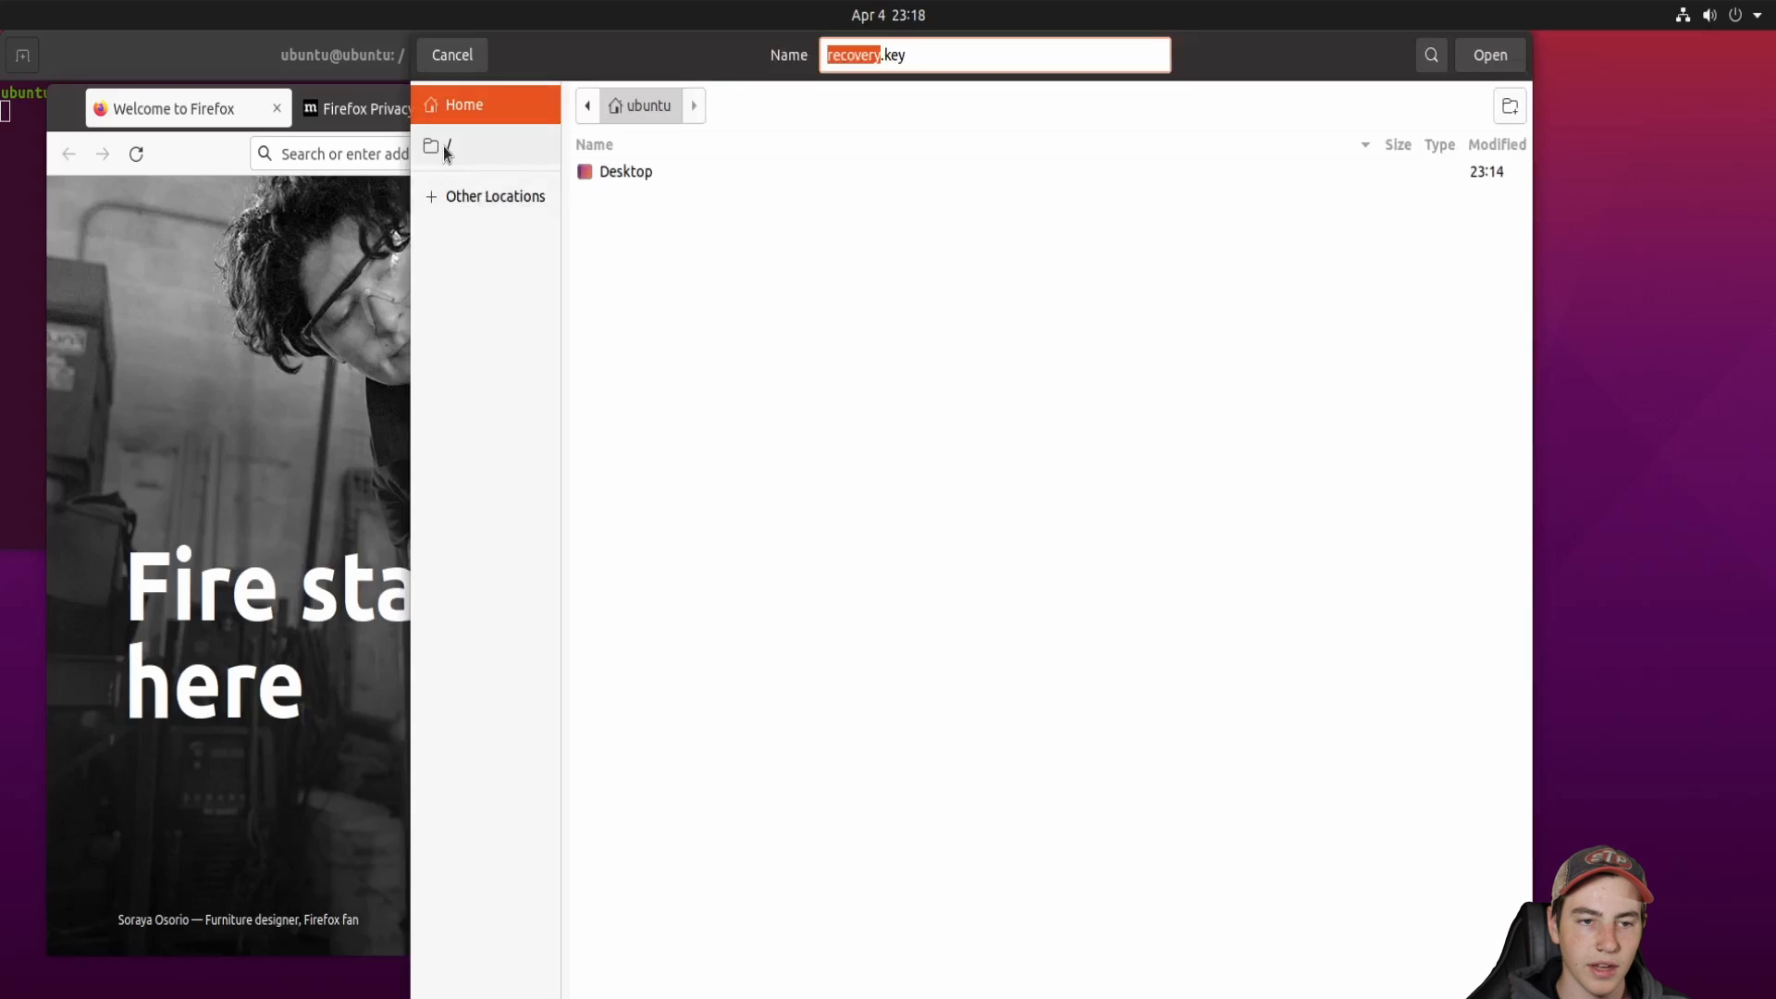
left_click(1493, 60)
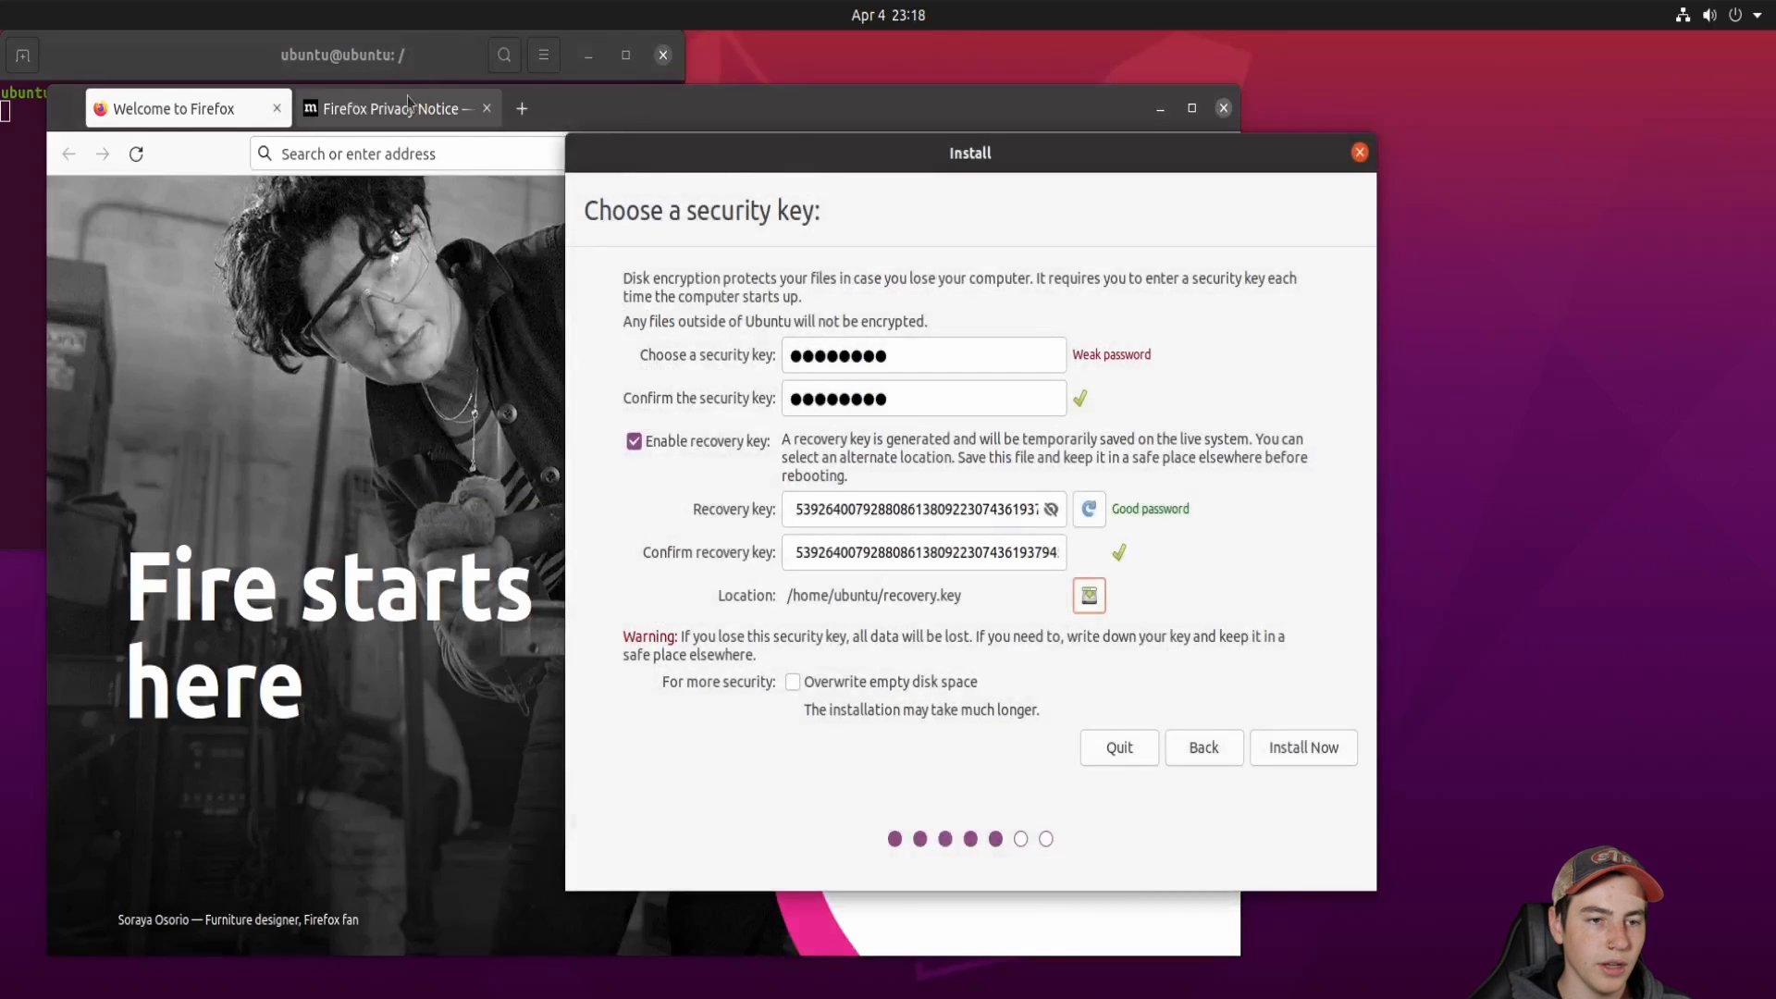
Load ssavr.com in Firefox and start a file upload, browsing to the Home folder
left_click(324, 153)
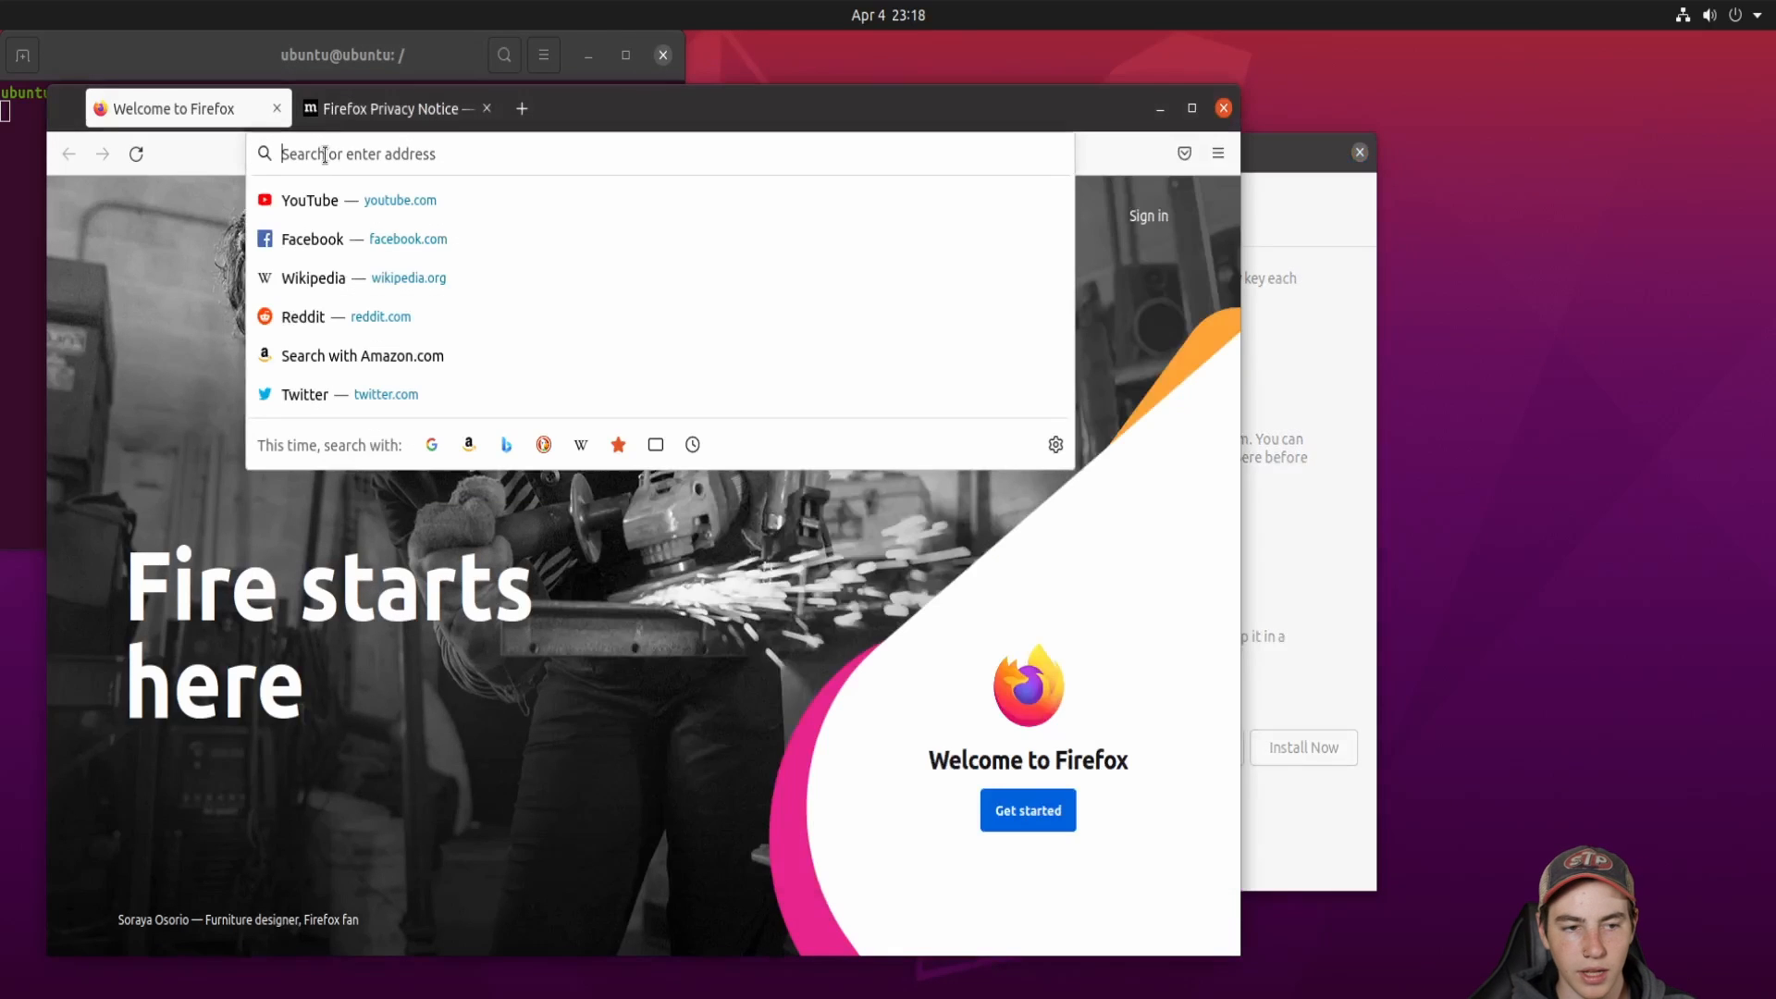
type("ssavr.com")
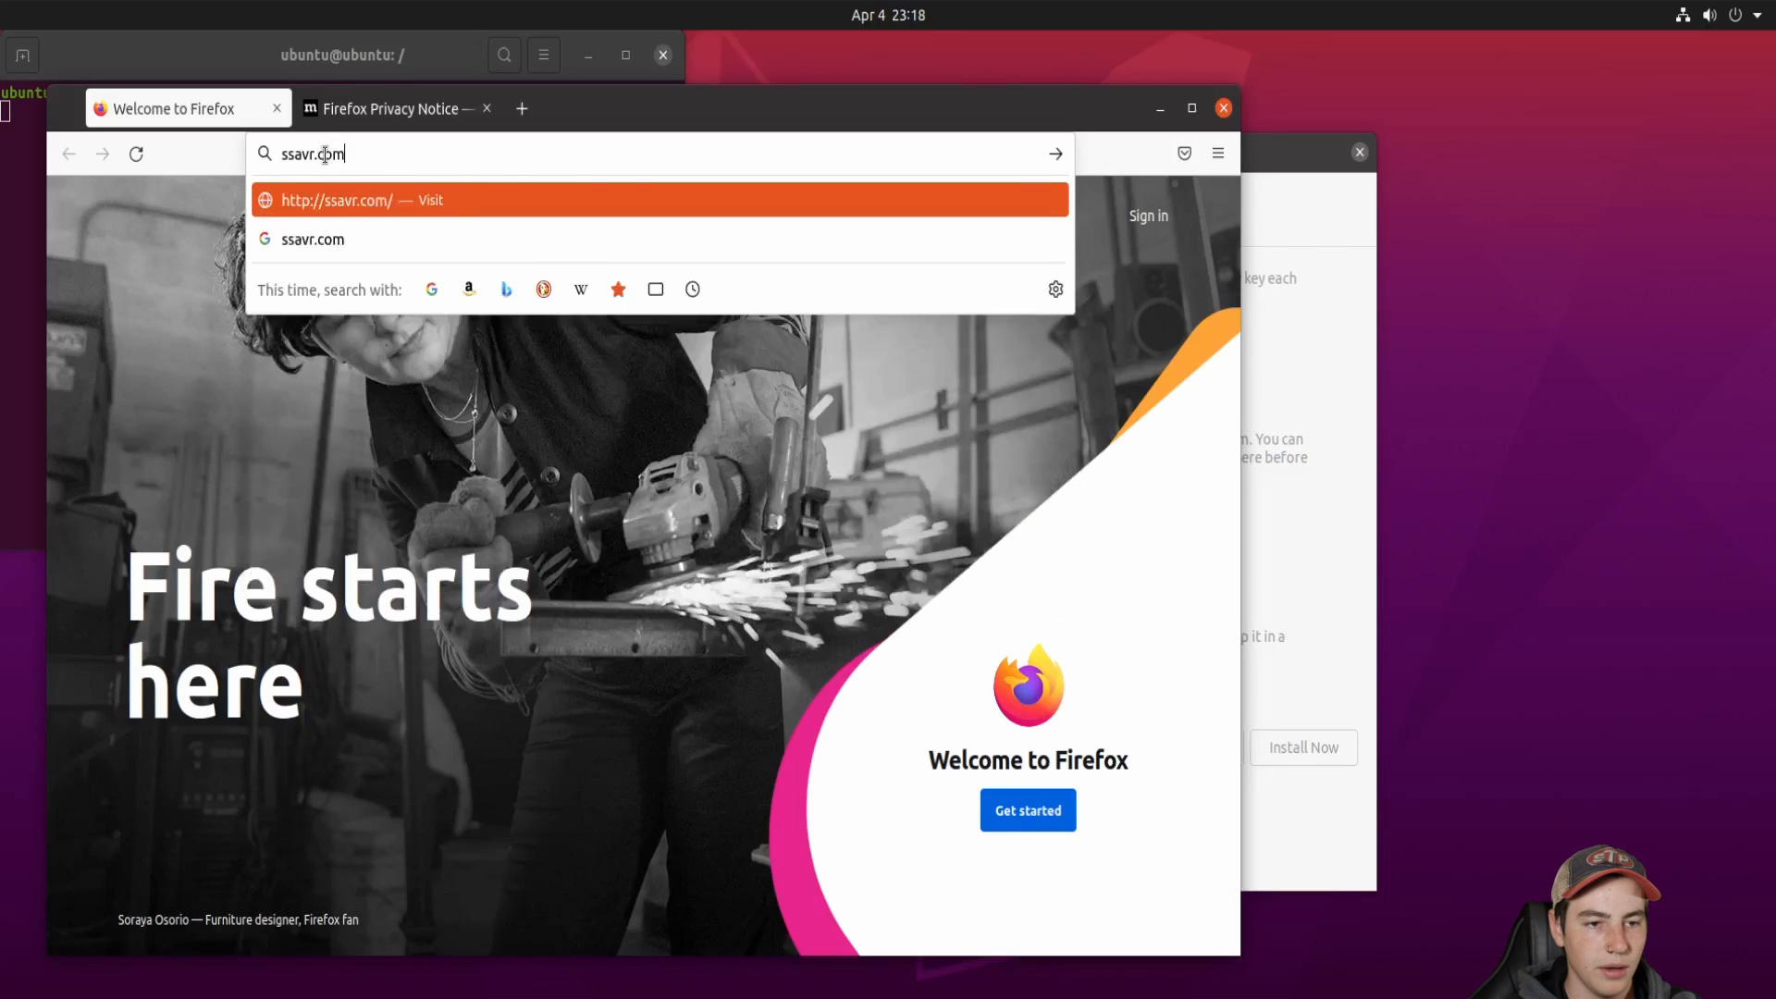
key("Return")
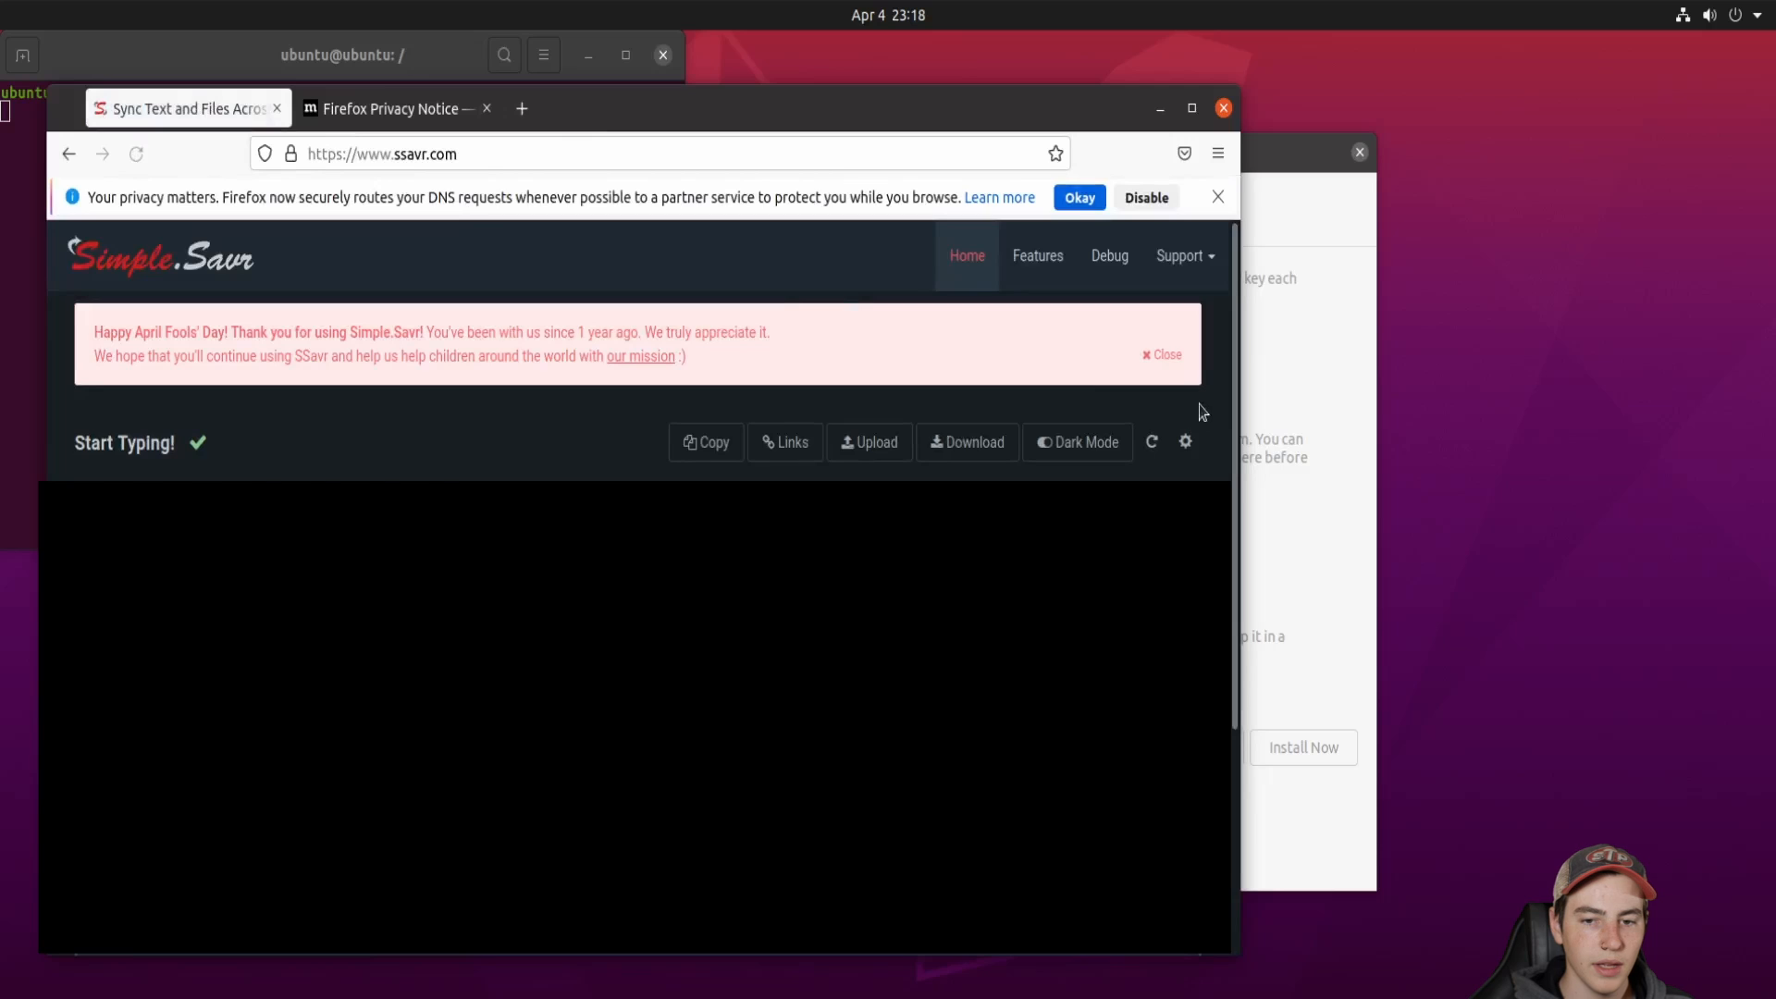
left_click(1170, 357)
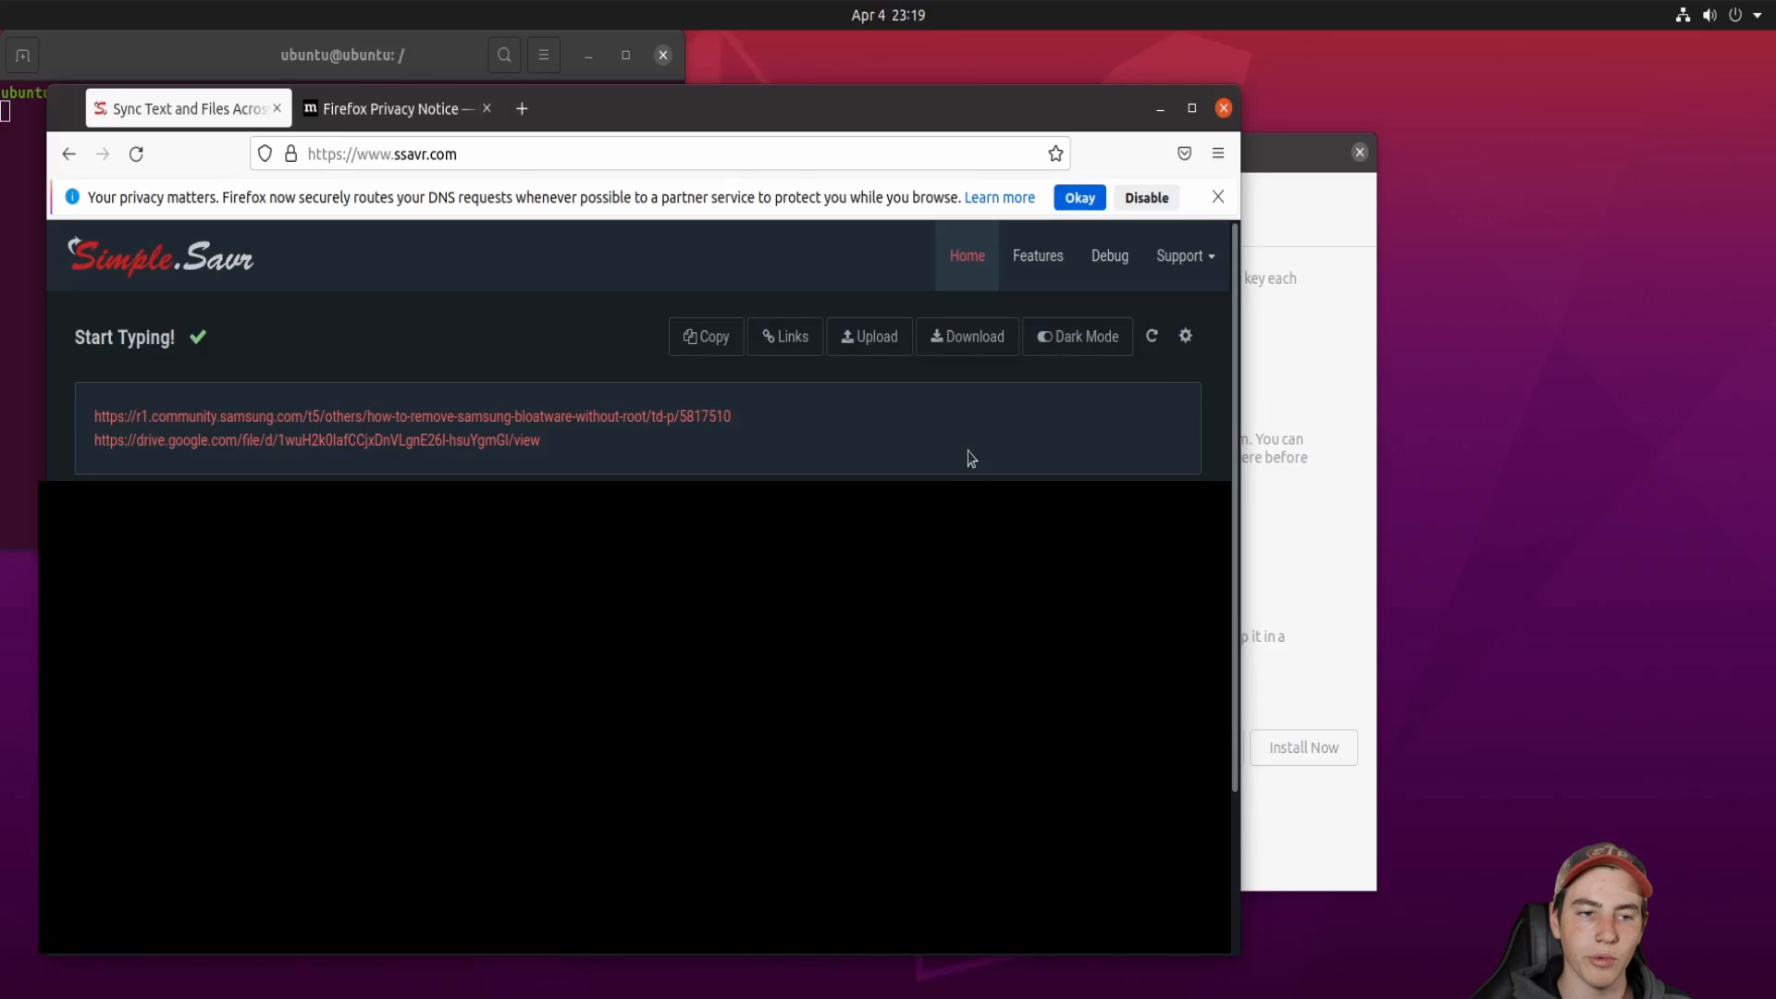
left_click(874, 341)
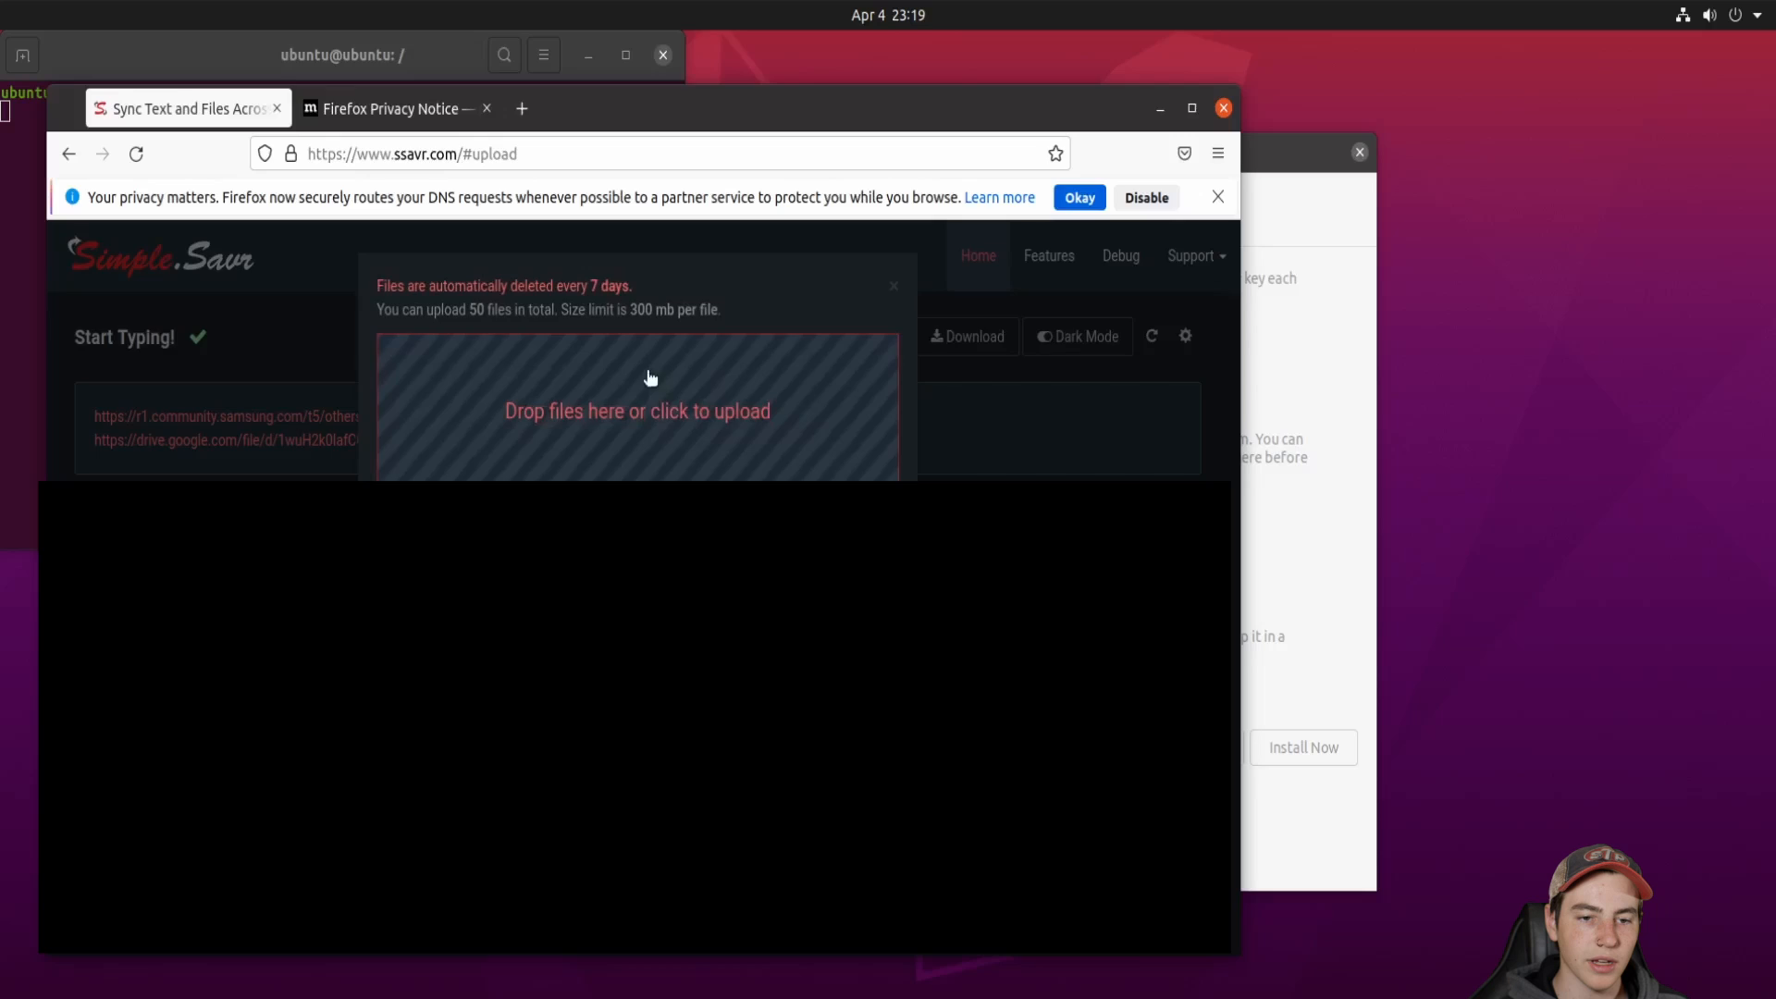
left_click(650, 377)
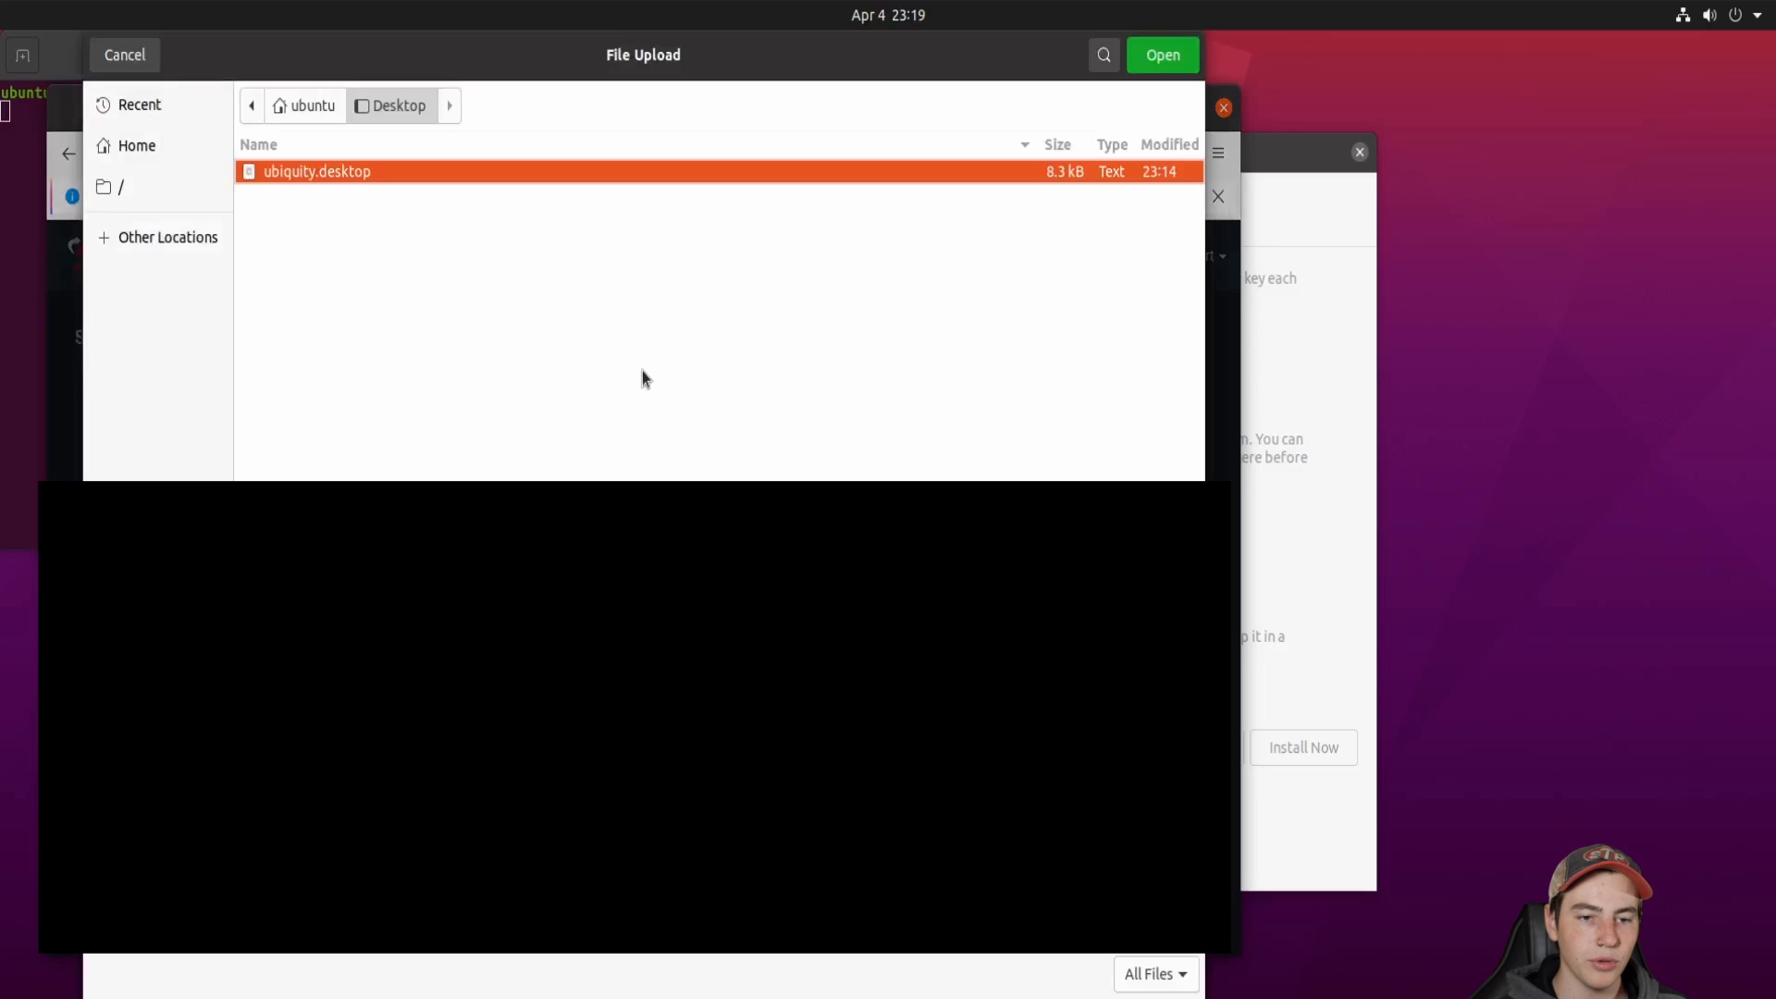
left_click(148, 145)
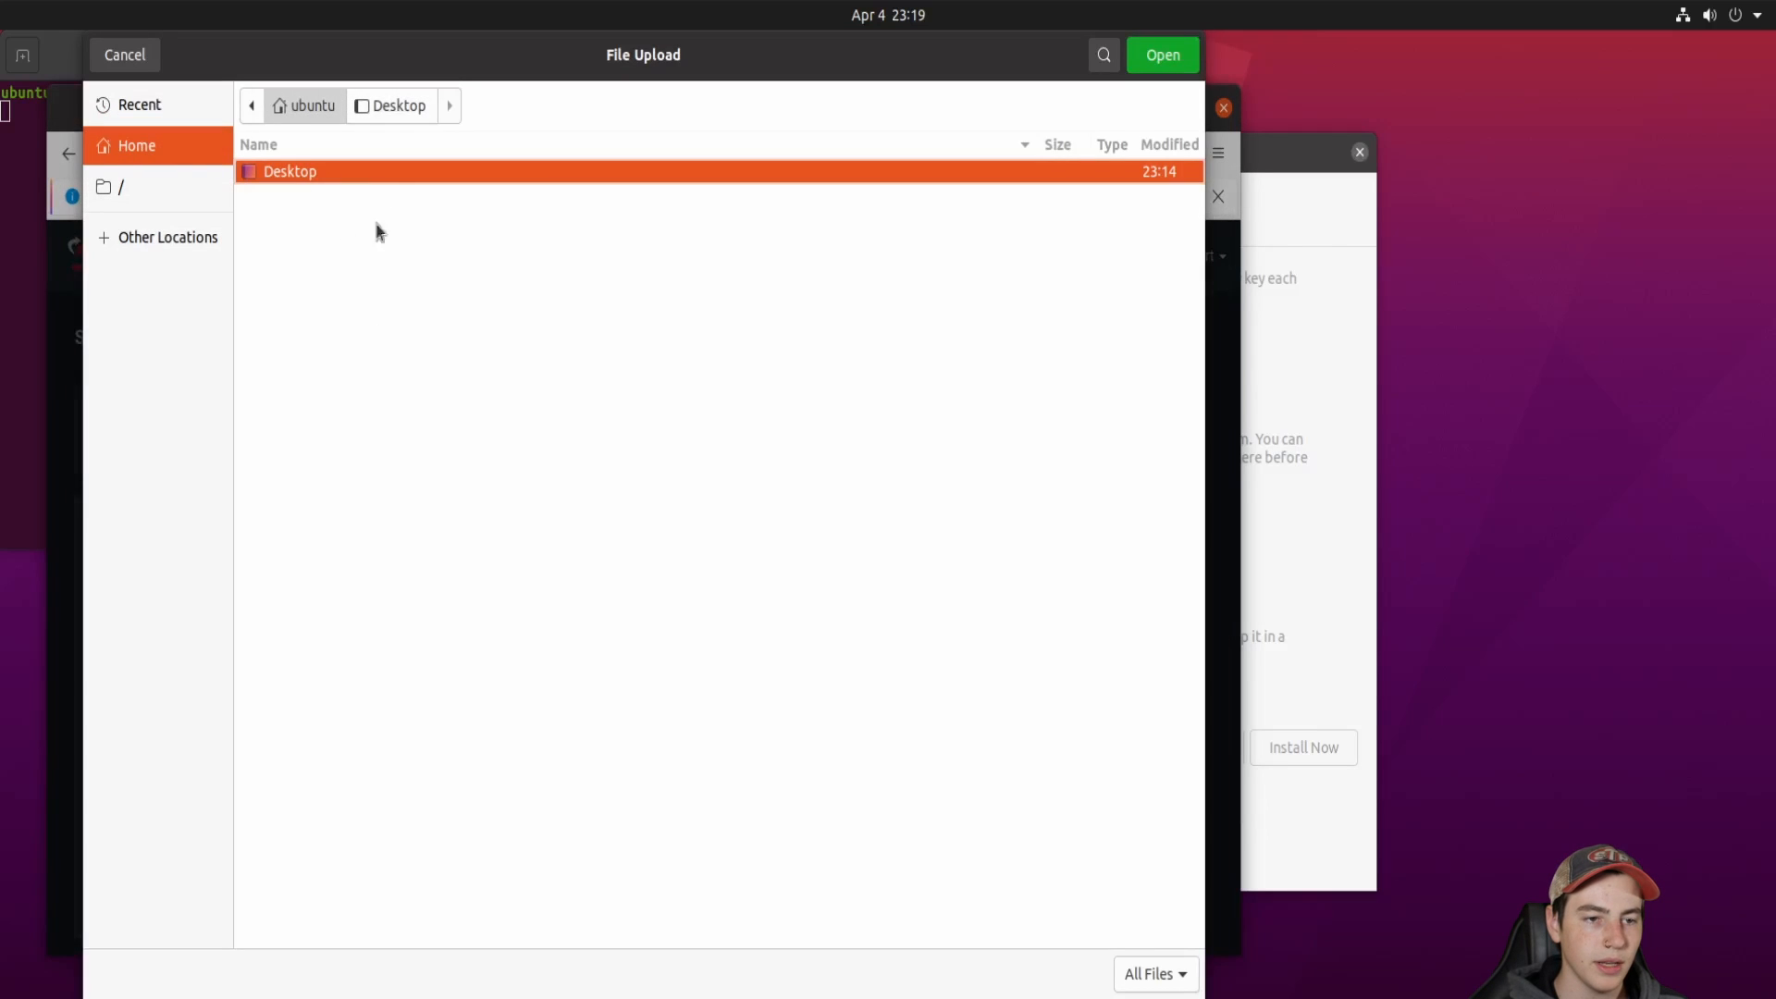
Start the installation so the key file is written, and upload recovery.key from the Home folder to ssavr.com
left_click(1343, 518)
left_click(1270, 756)
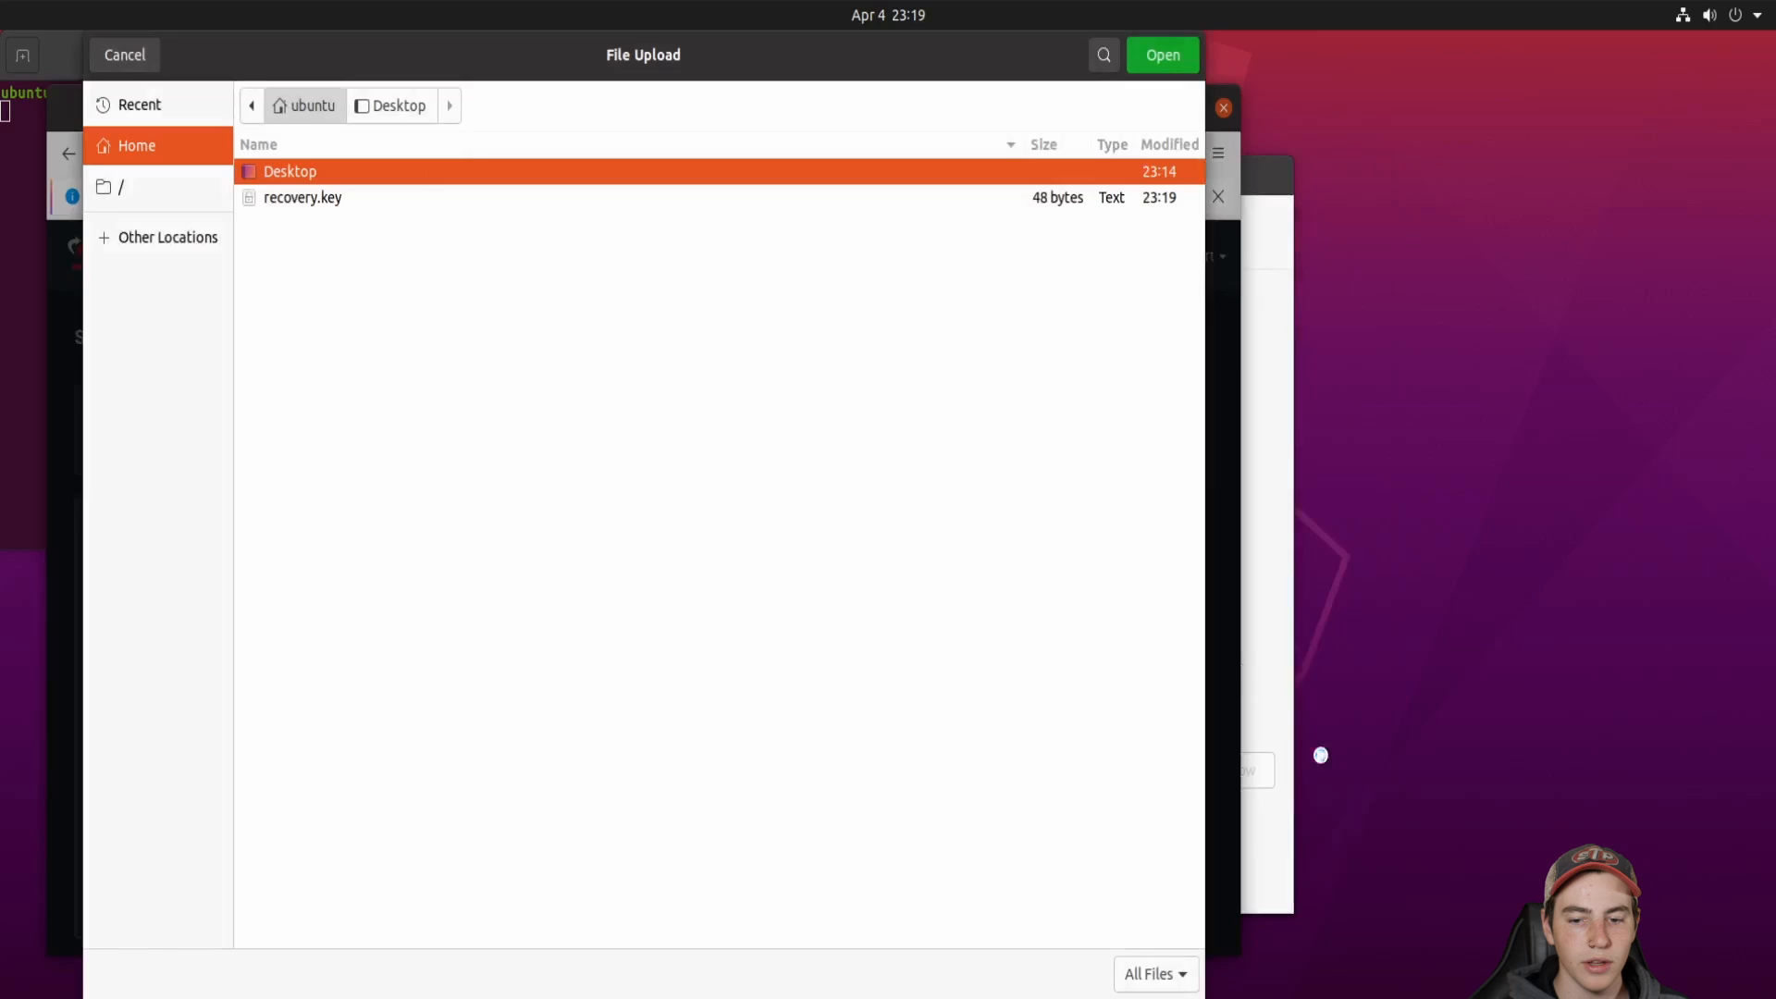
left_click(439, 355)
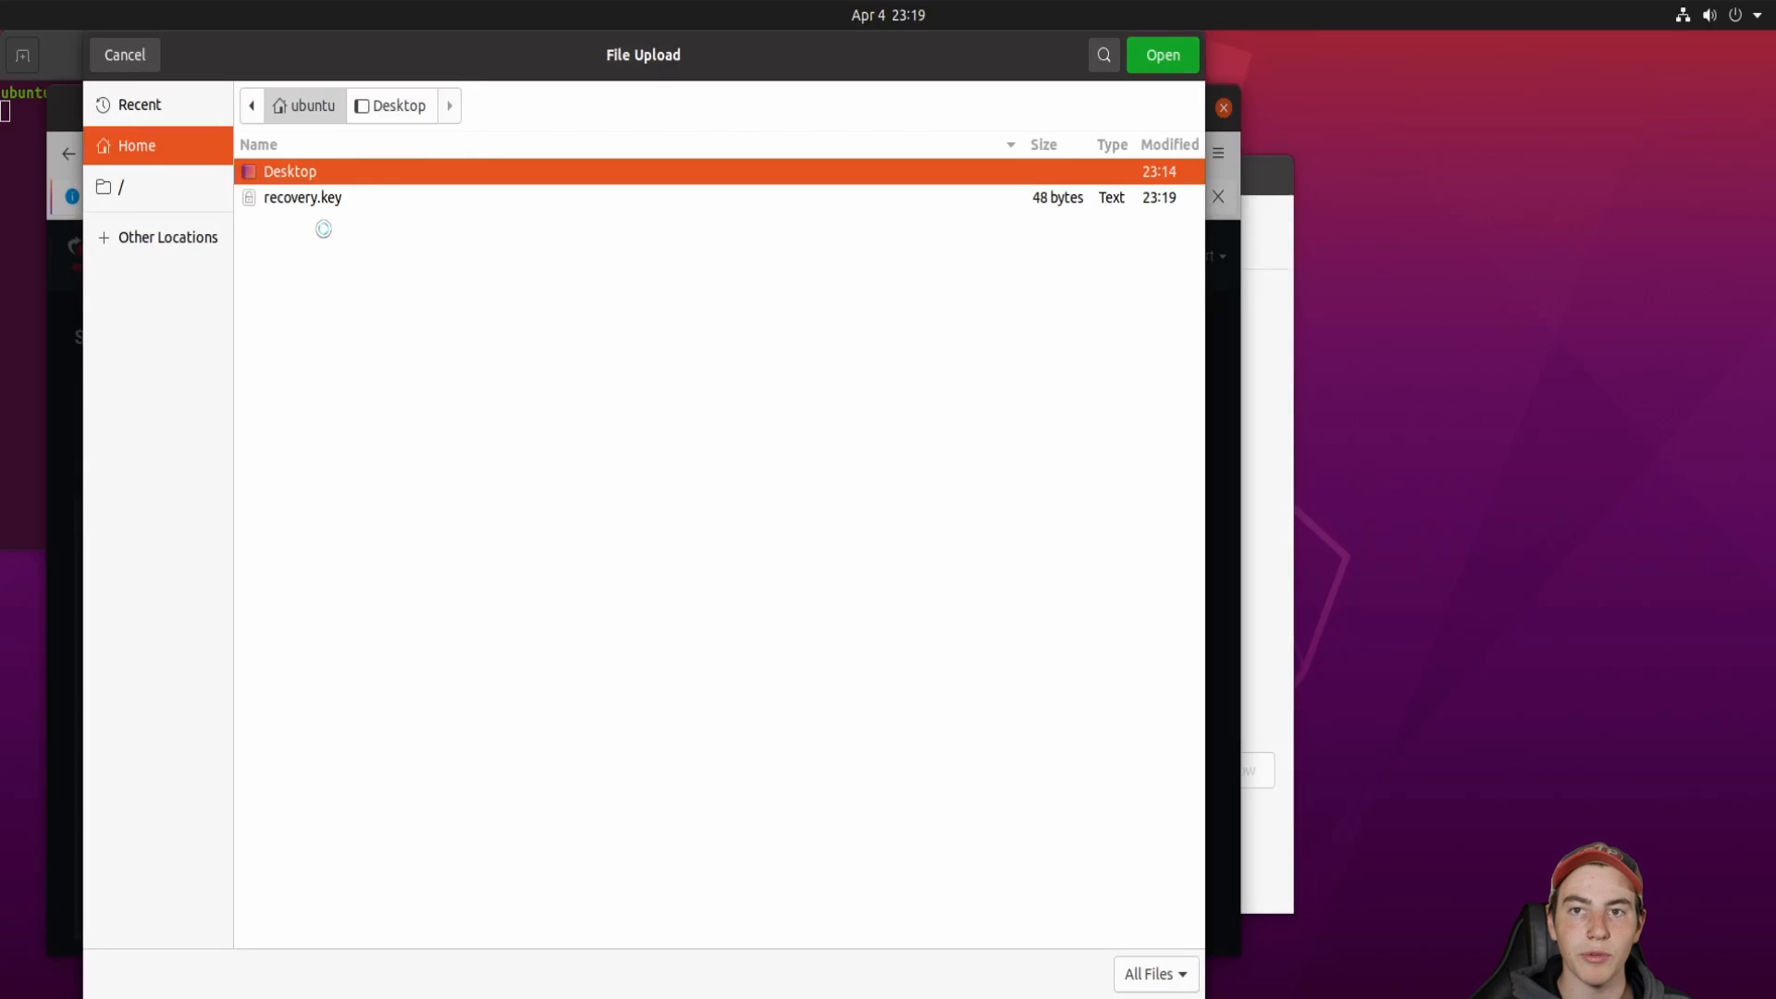
left_click(297, 198)
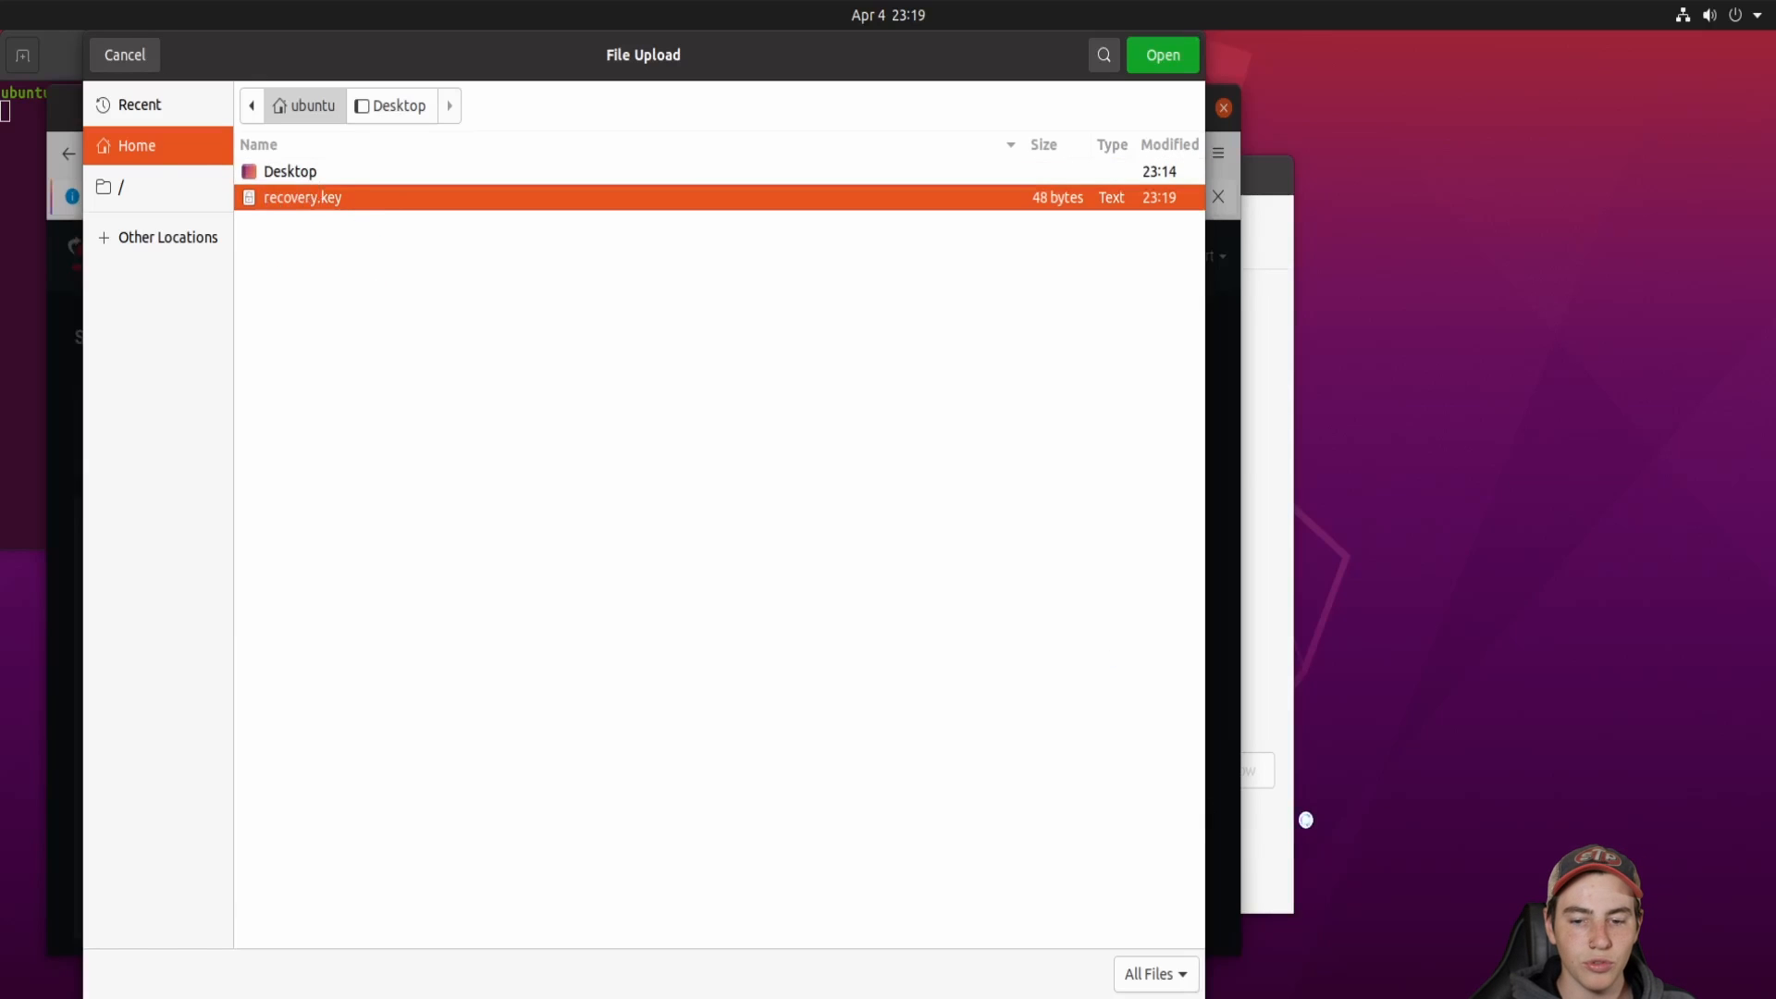
left_click(1286, 820)
left_click(407, 424)
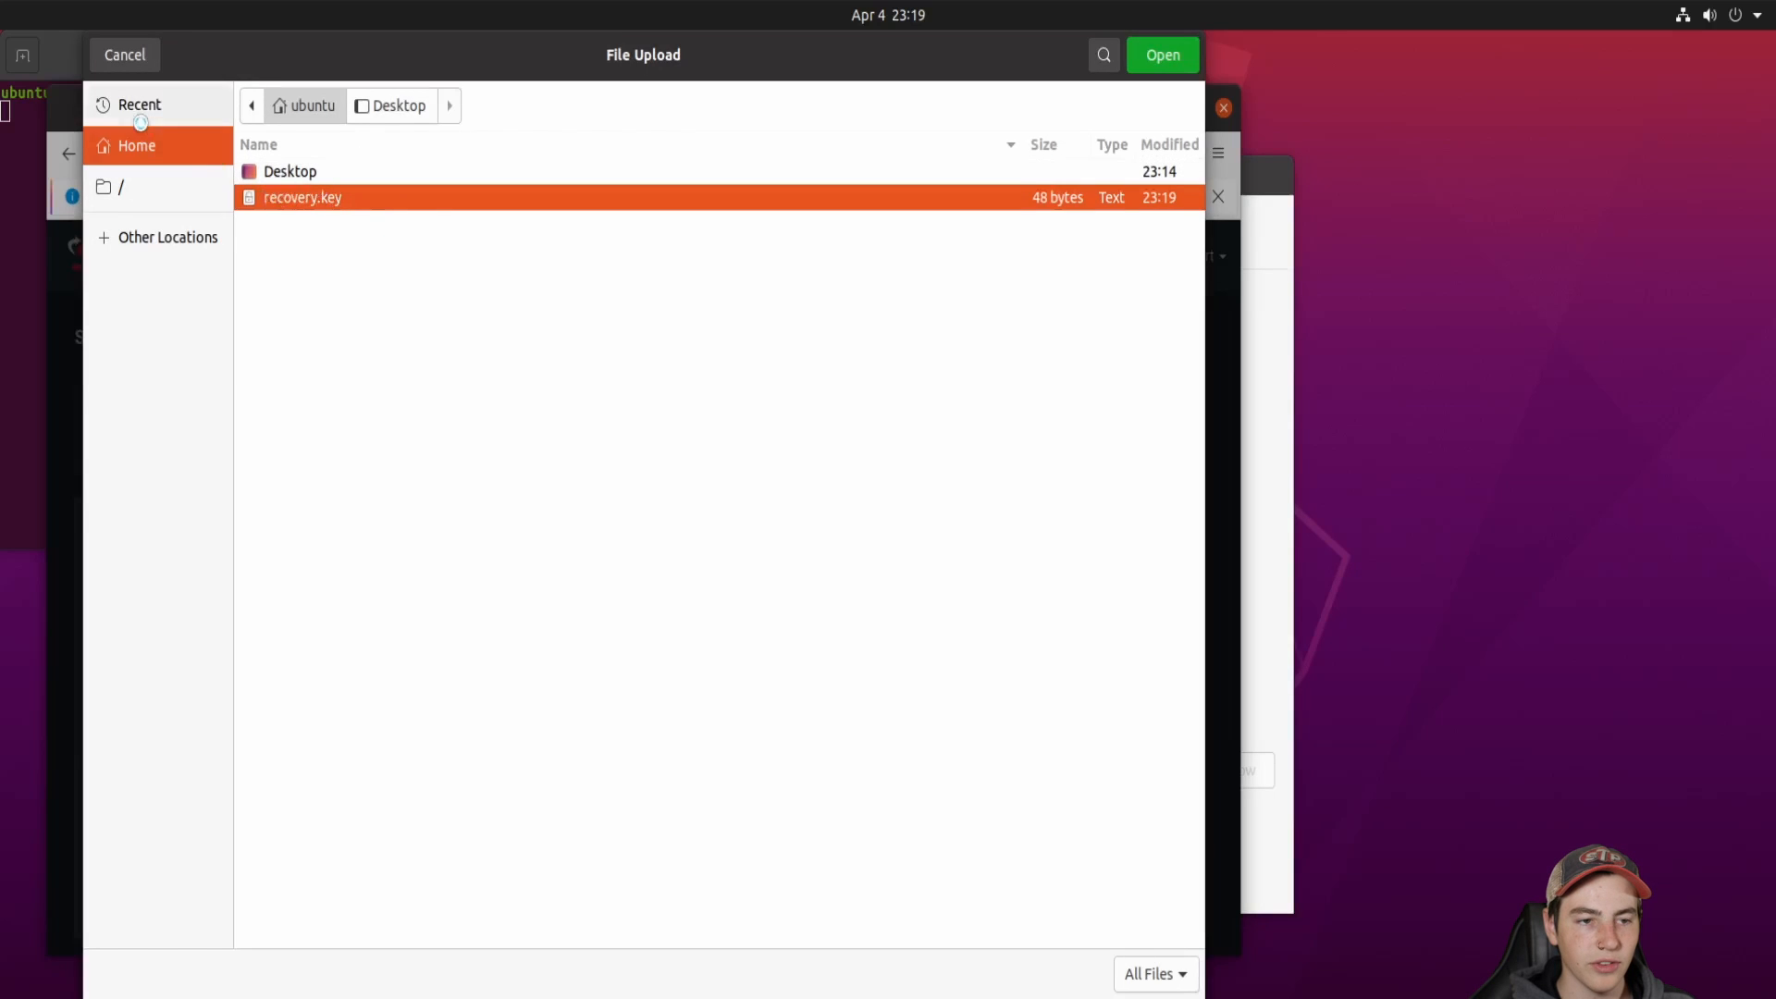
left_click(120, 146)
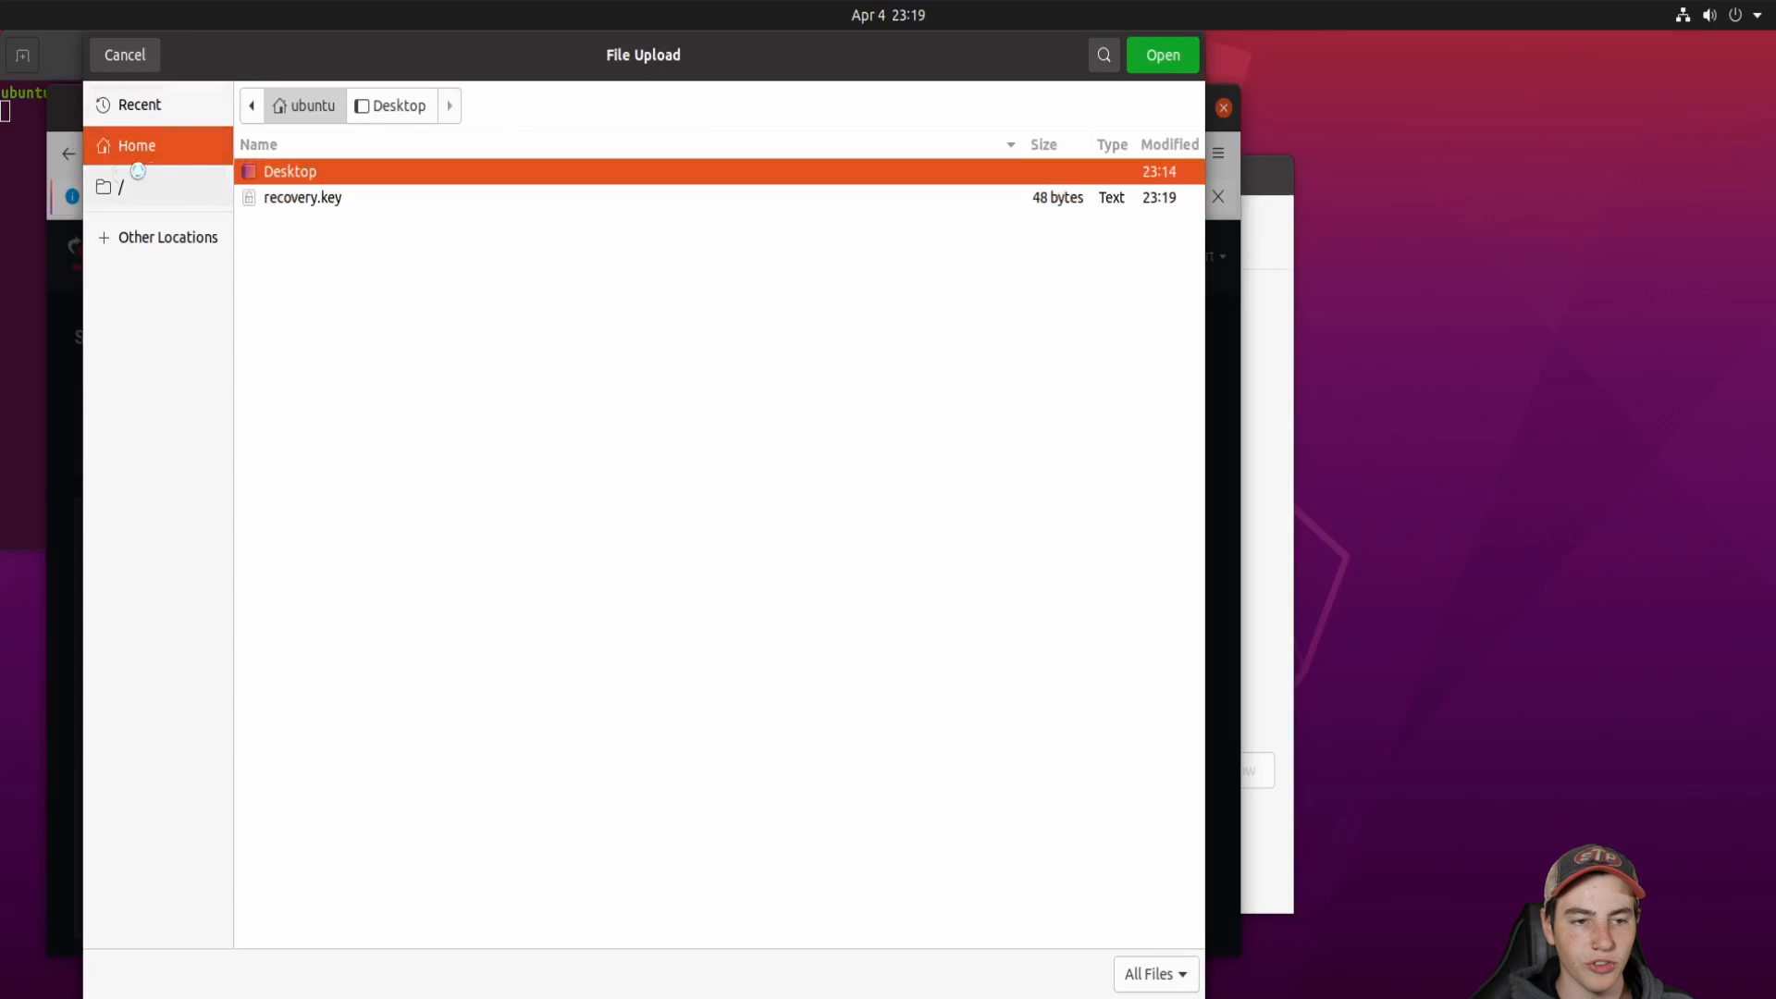
left_click(251, 199)
left_click(1167, 63)
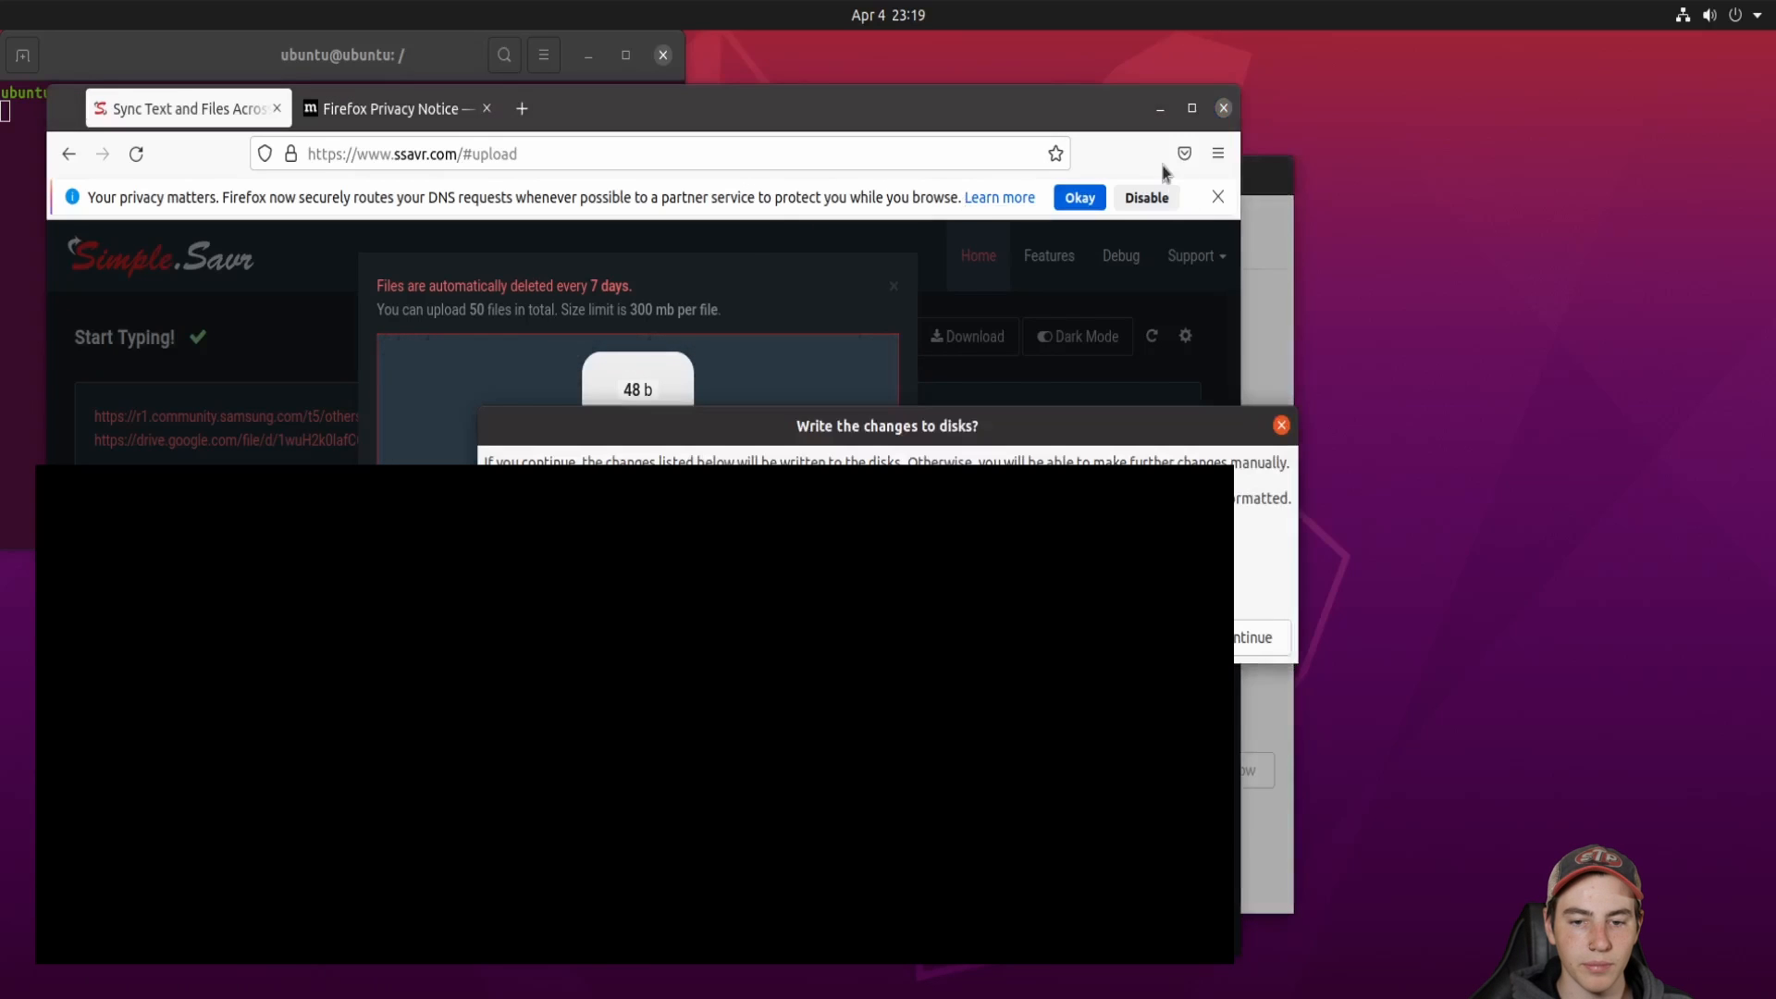
Close Firefox with all its tabs and close the terminal window
left_click(1230, 111)
left_click(1224, 108)
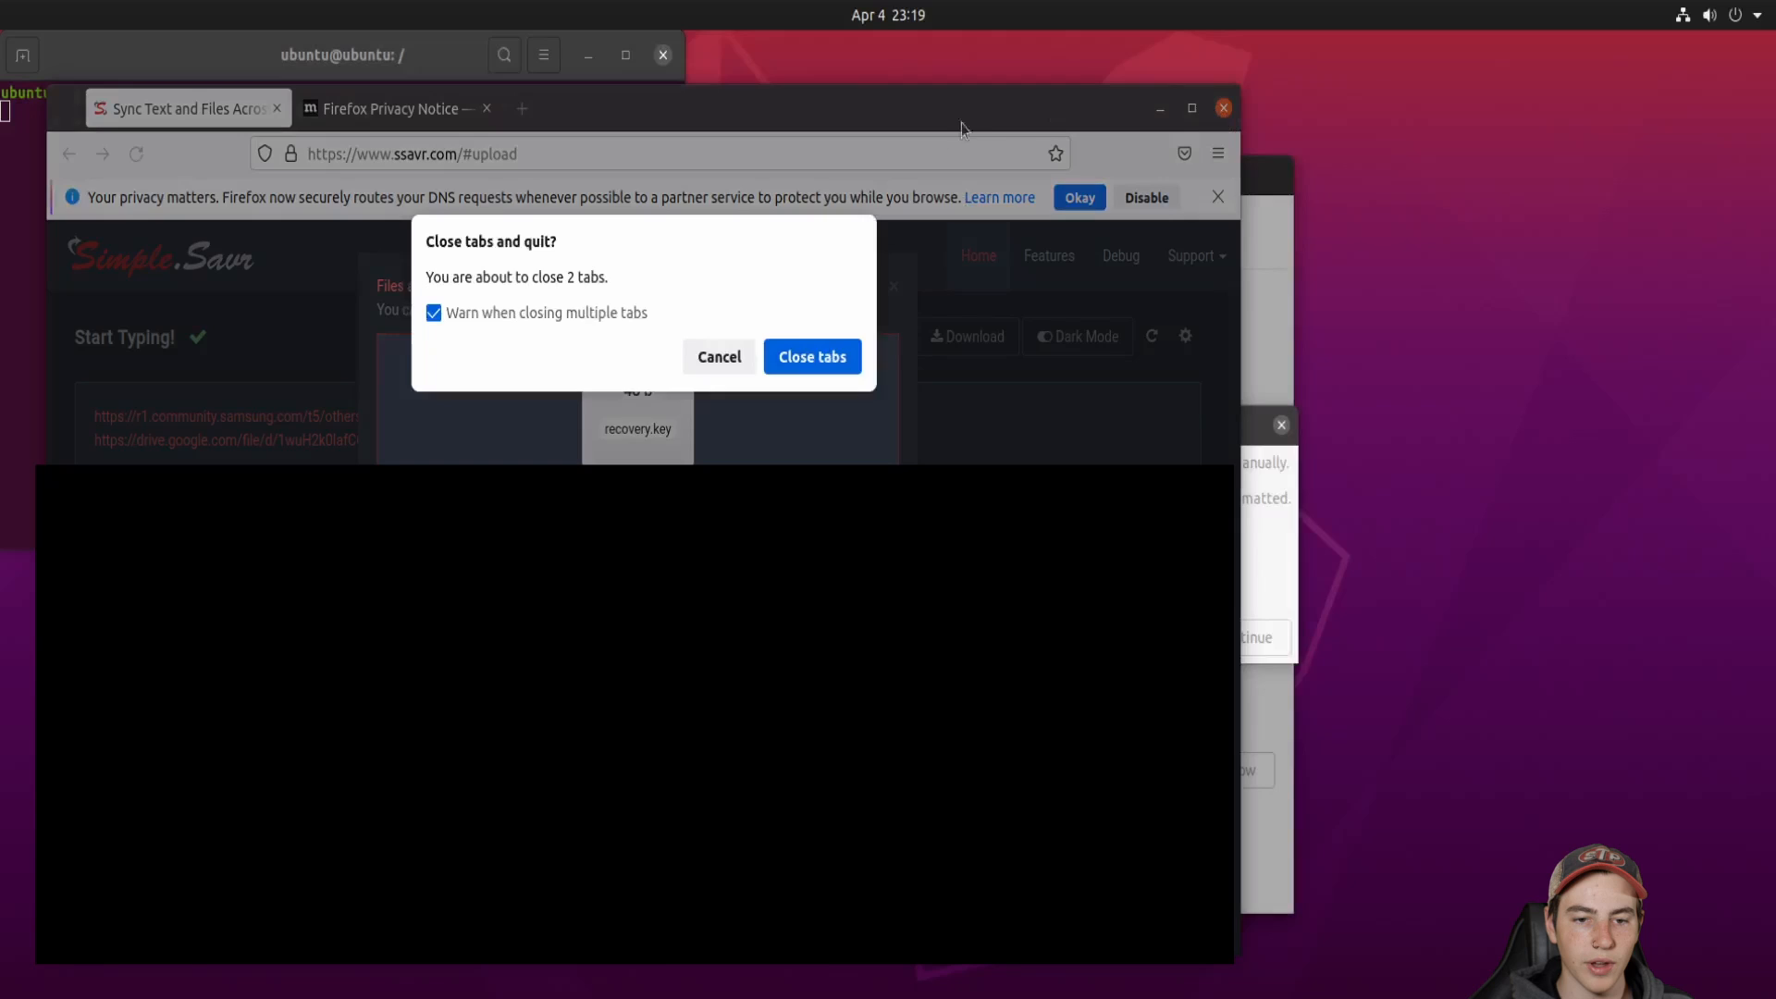
left_click(814, 354)
left_click(665, 54)
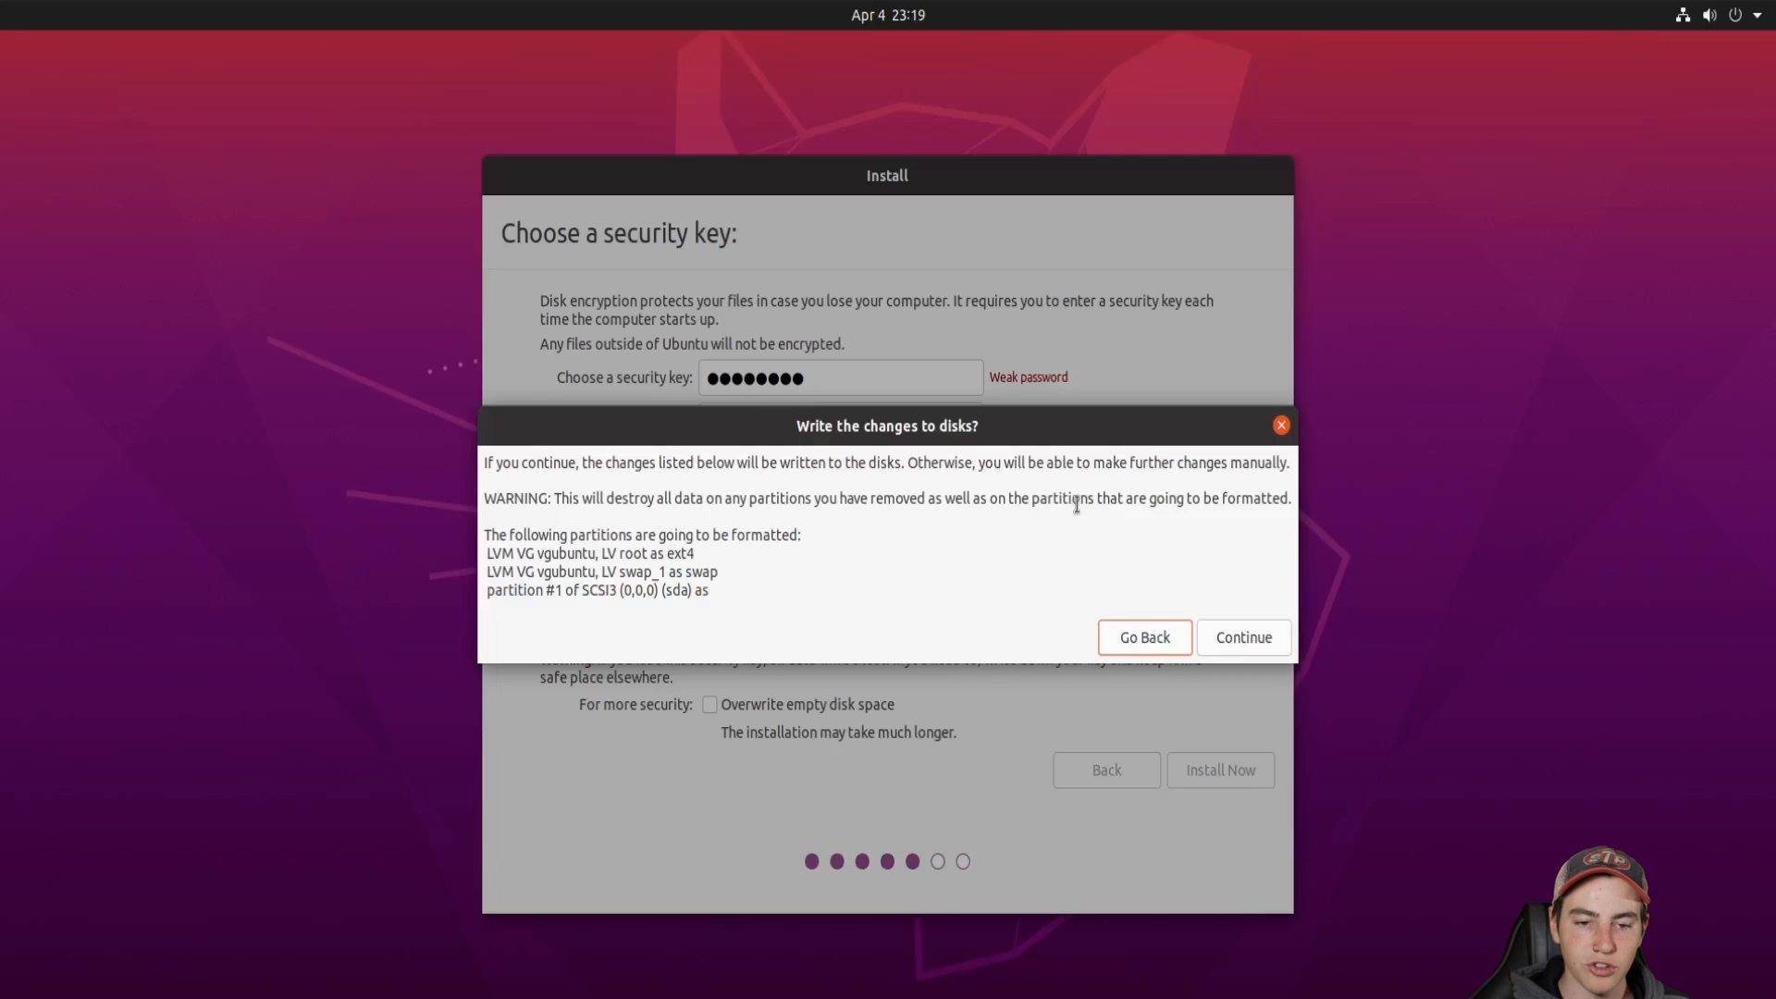
Confirm writing the partition changes to the disks and continue the installer to the user account details
left_click(1240, 646)
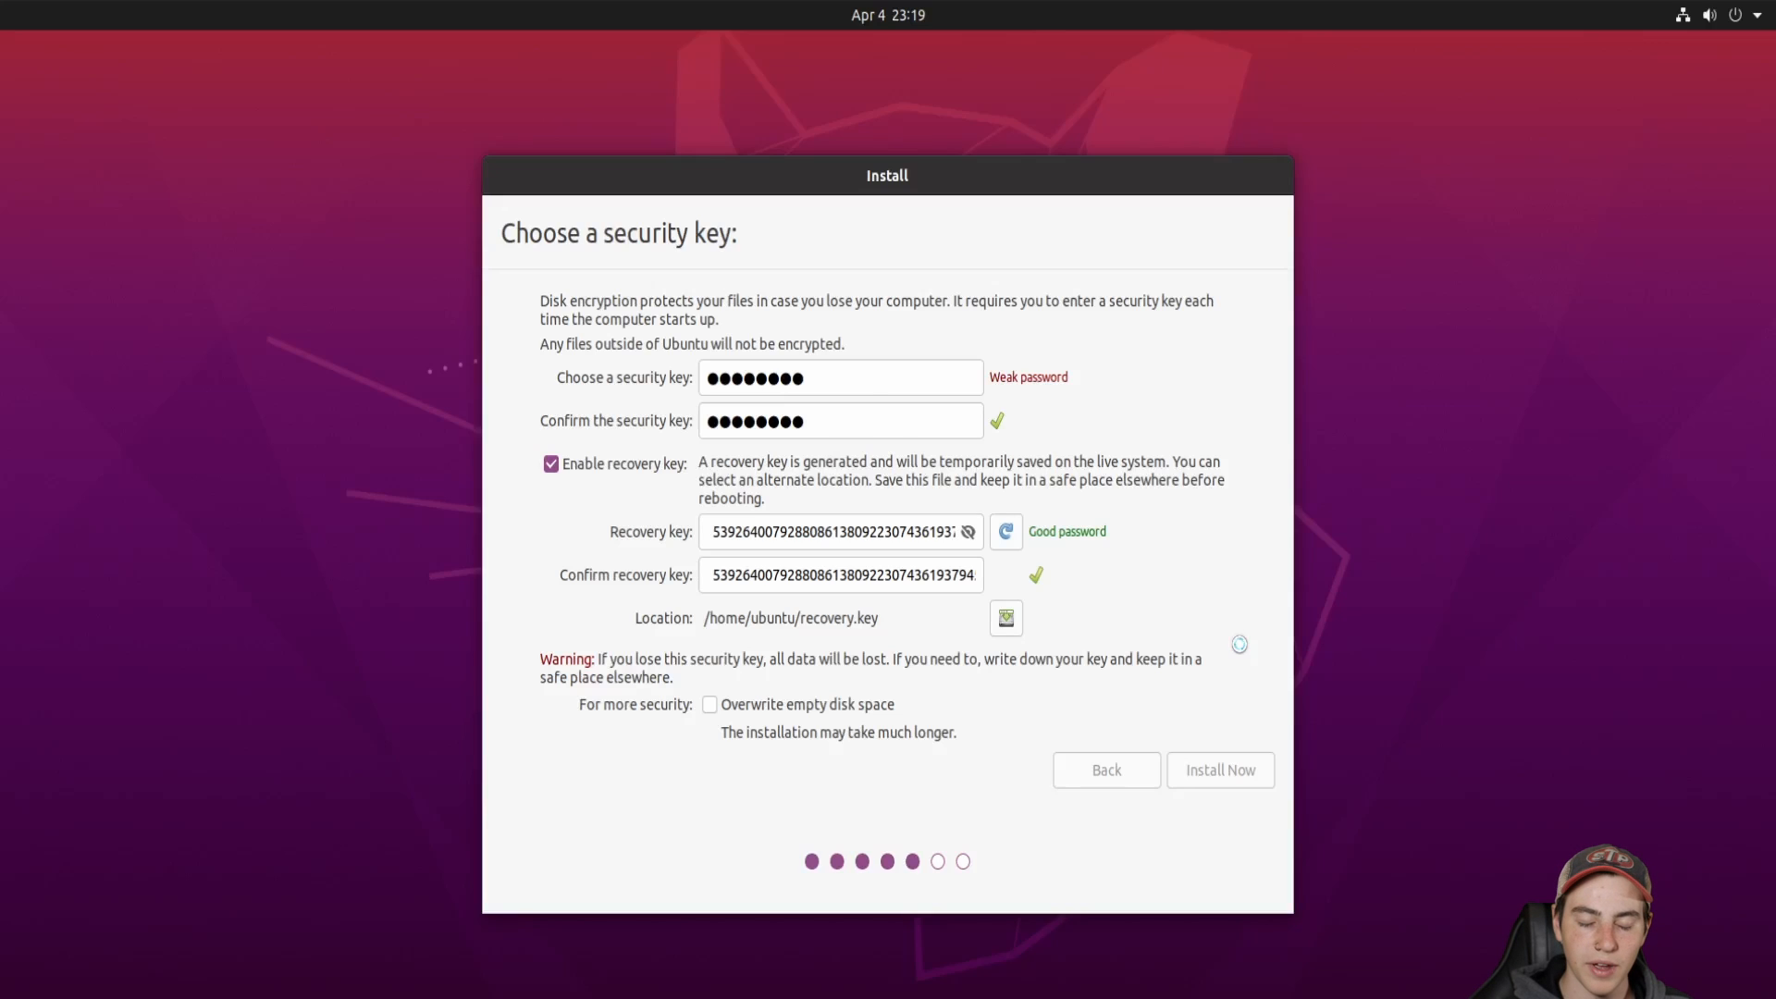
left_click(1256, 774)
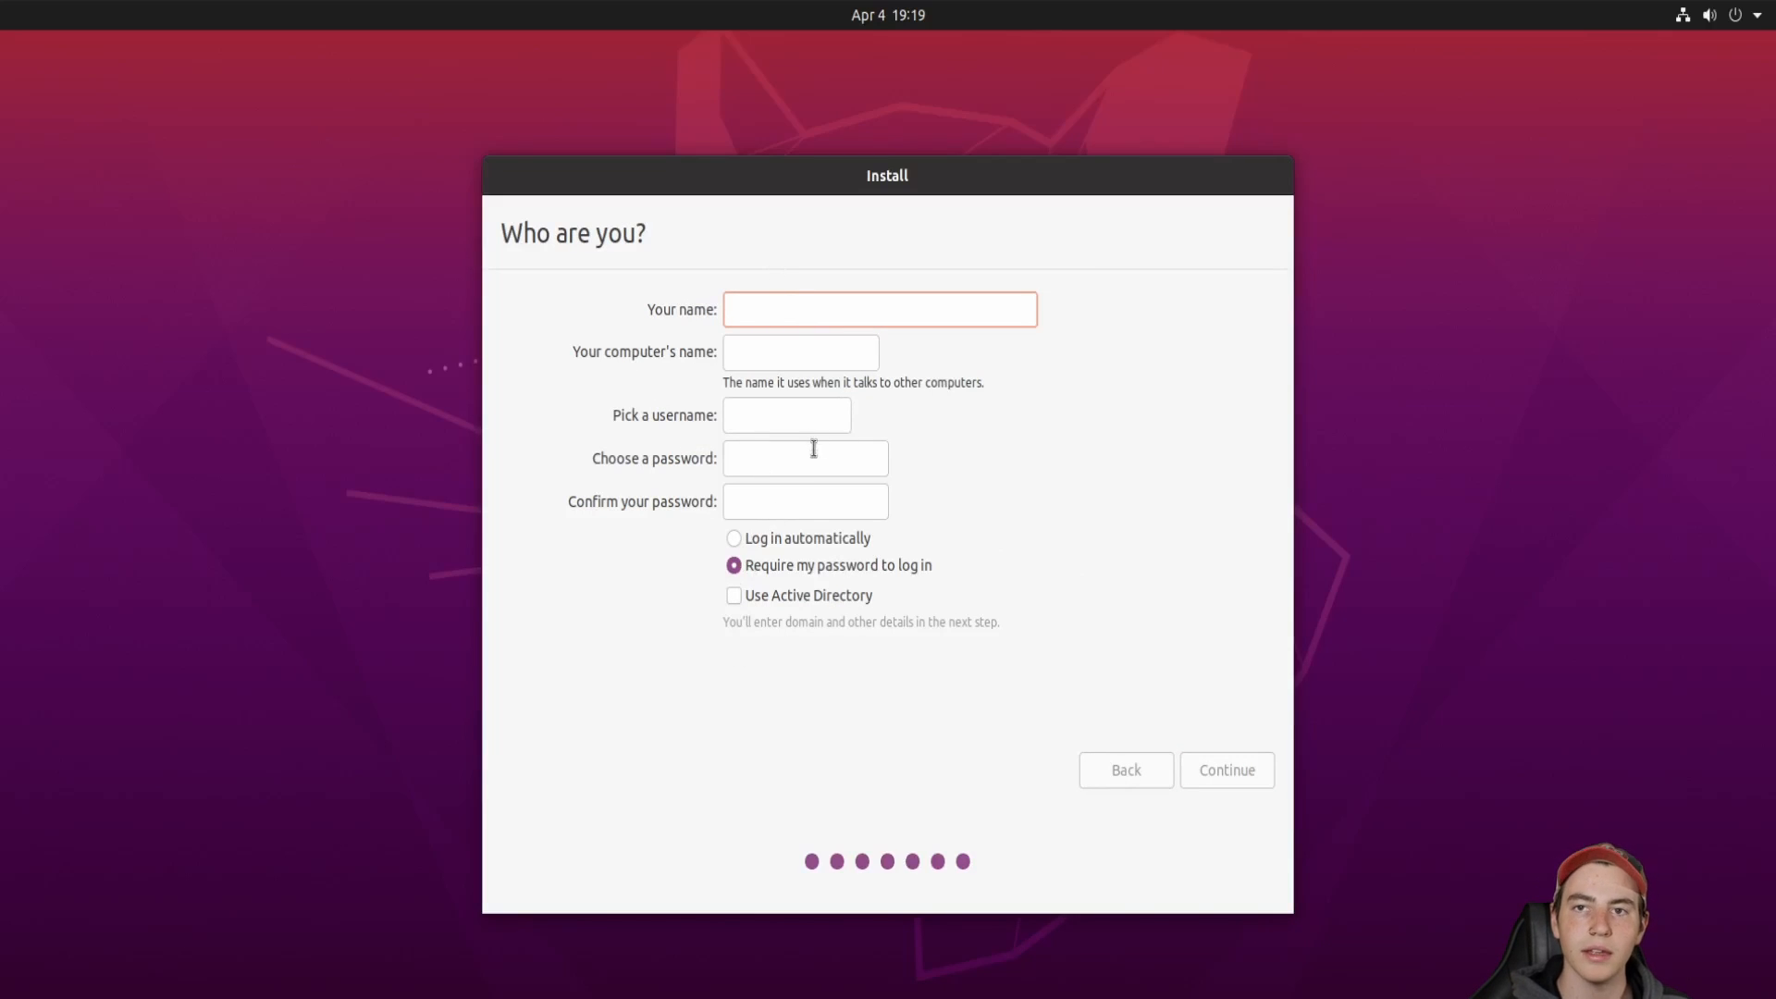
left_click(736, 598)
left_click(745, 597)
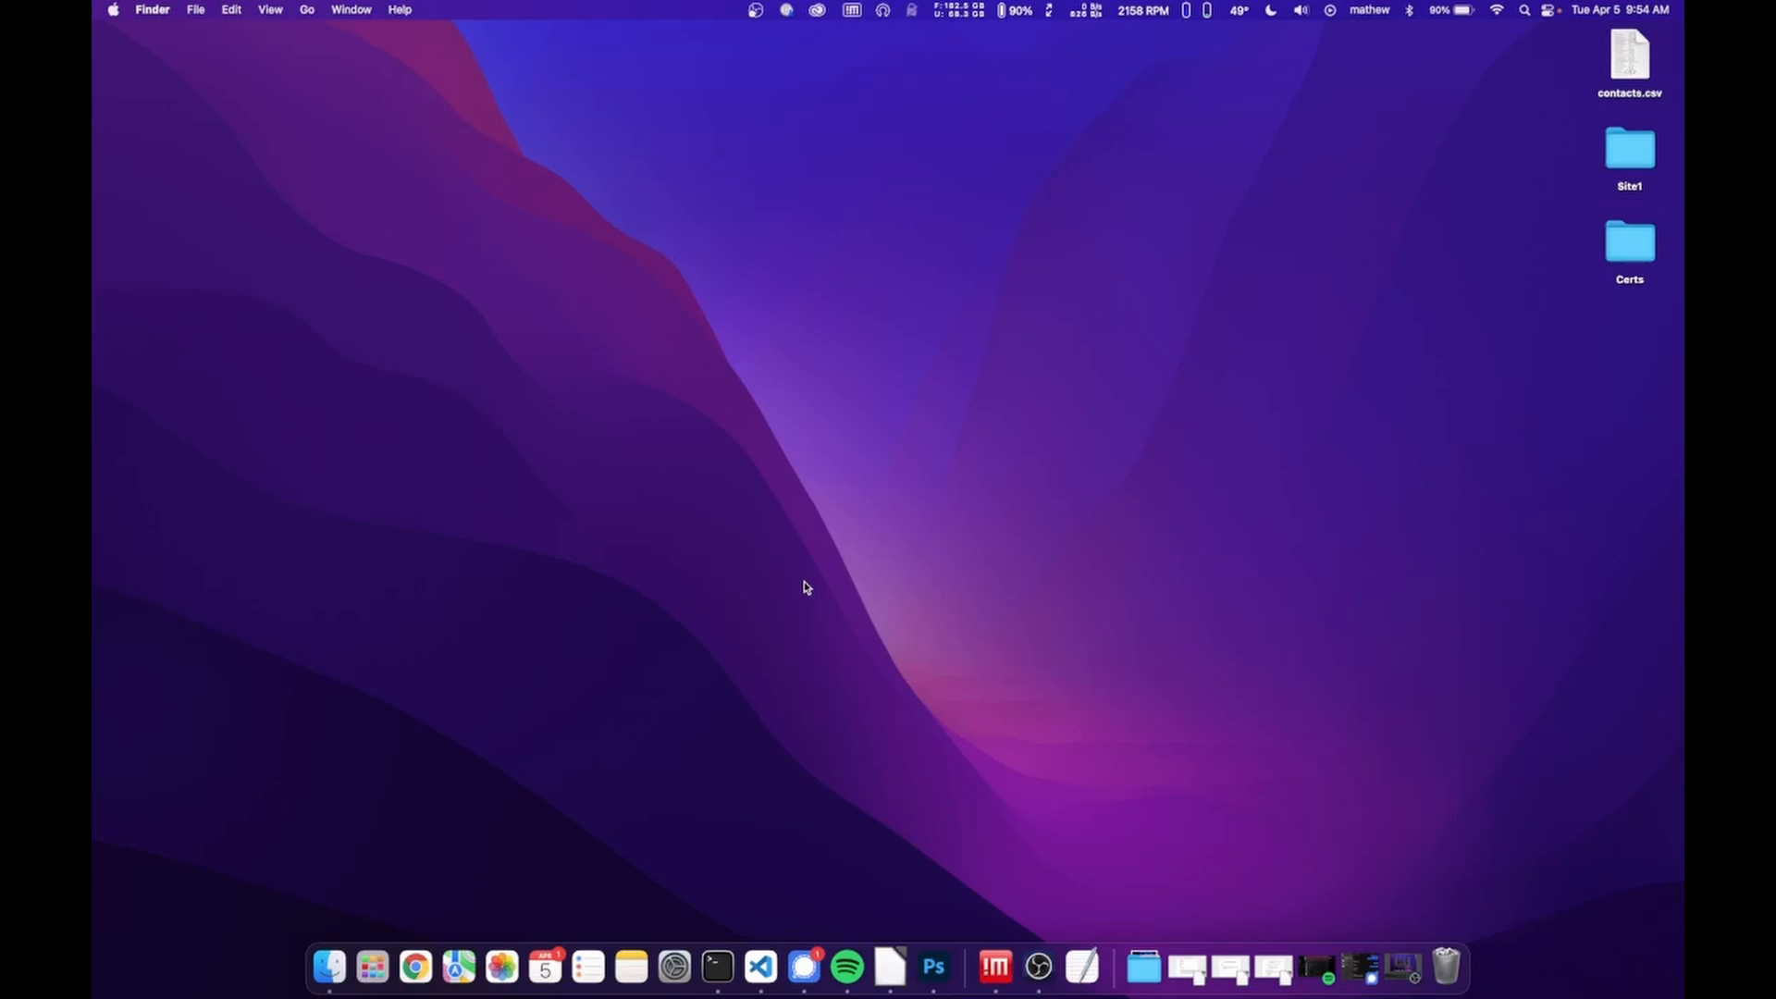
On the Mac, open System Preferences and show the FileVault settings under Security & Privacy
left_click(675, 965)
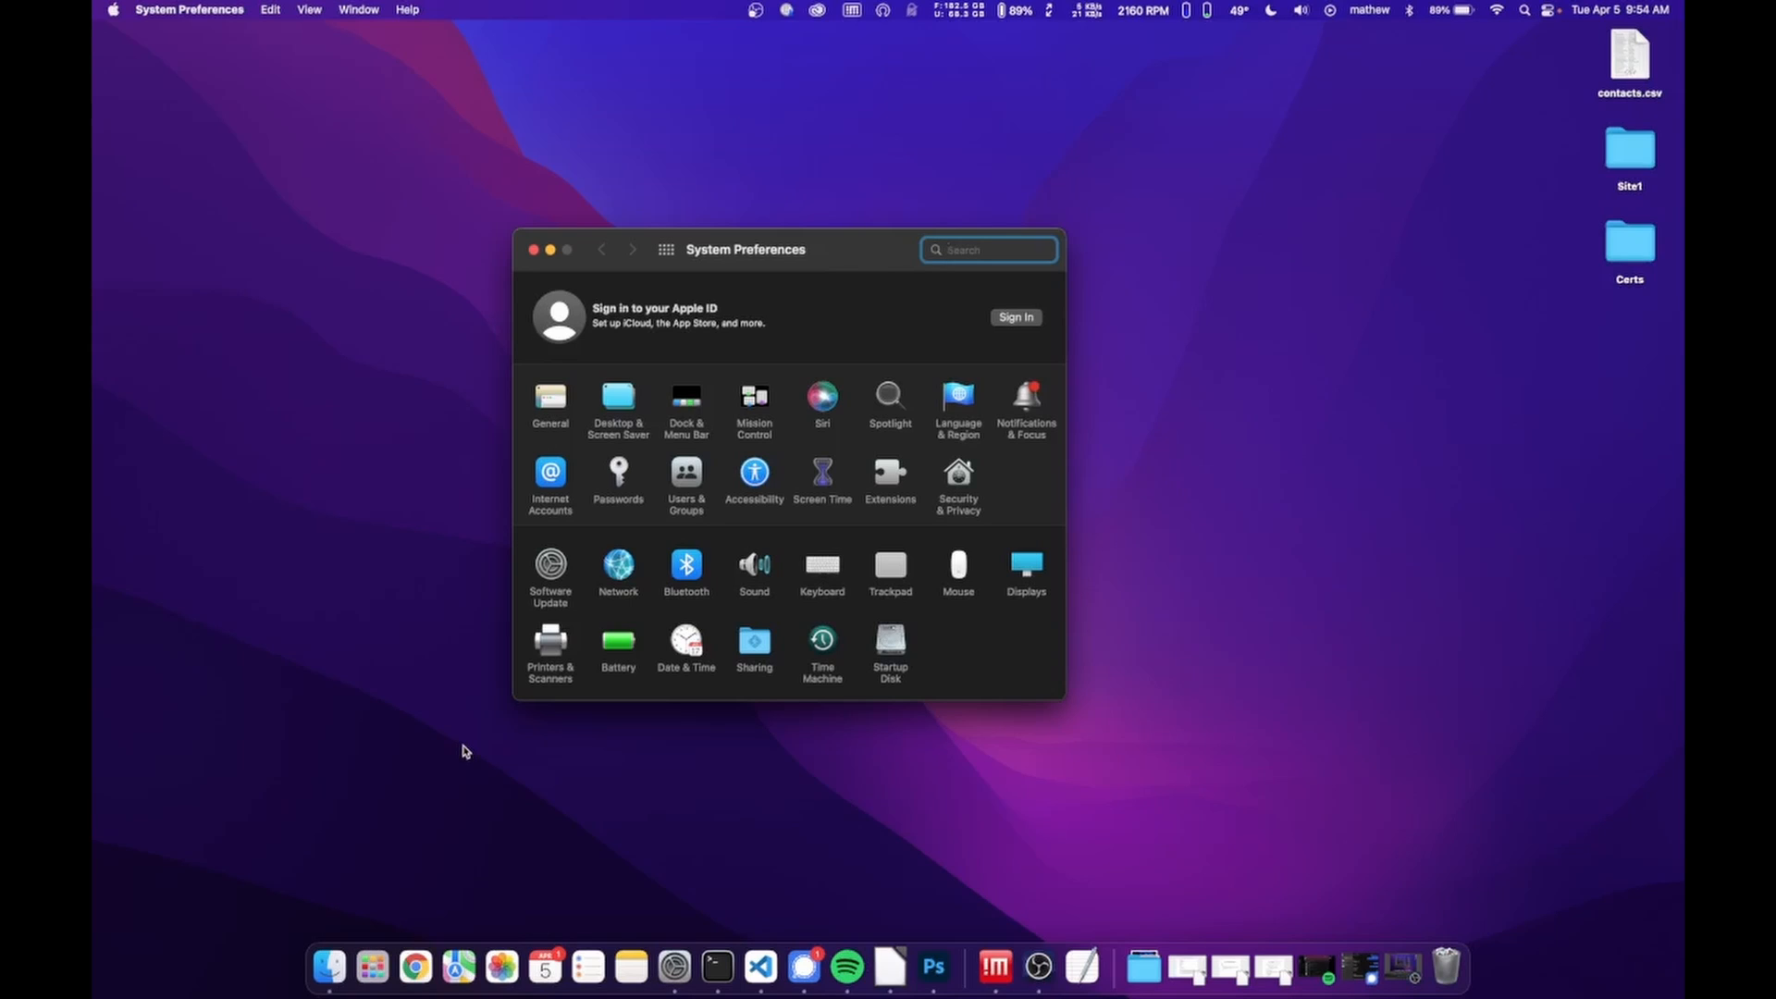
key("super+space")
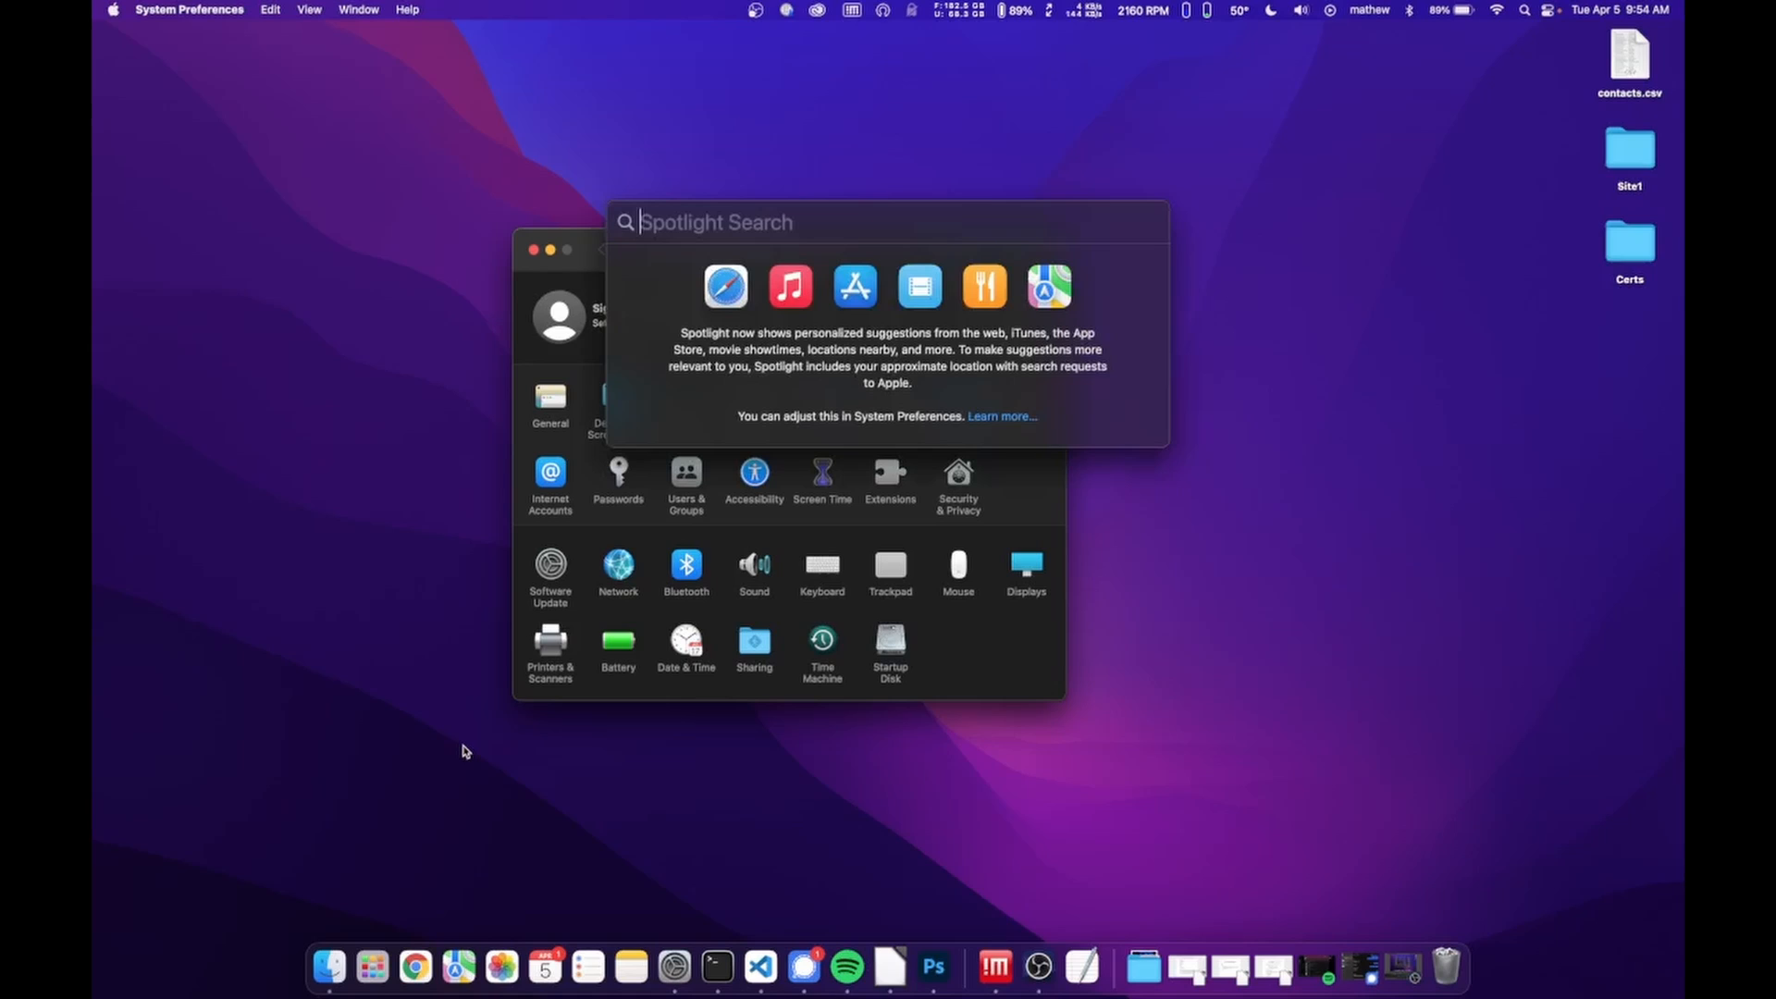
left_click(970, 650)
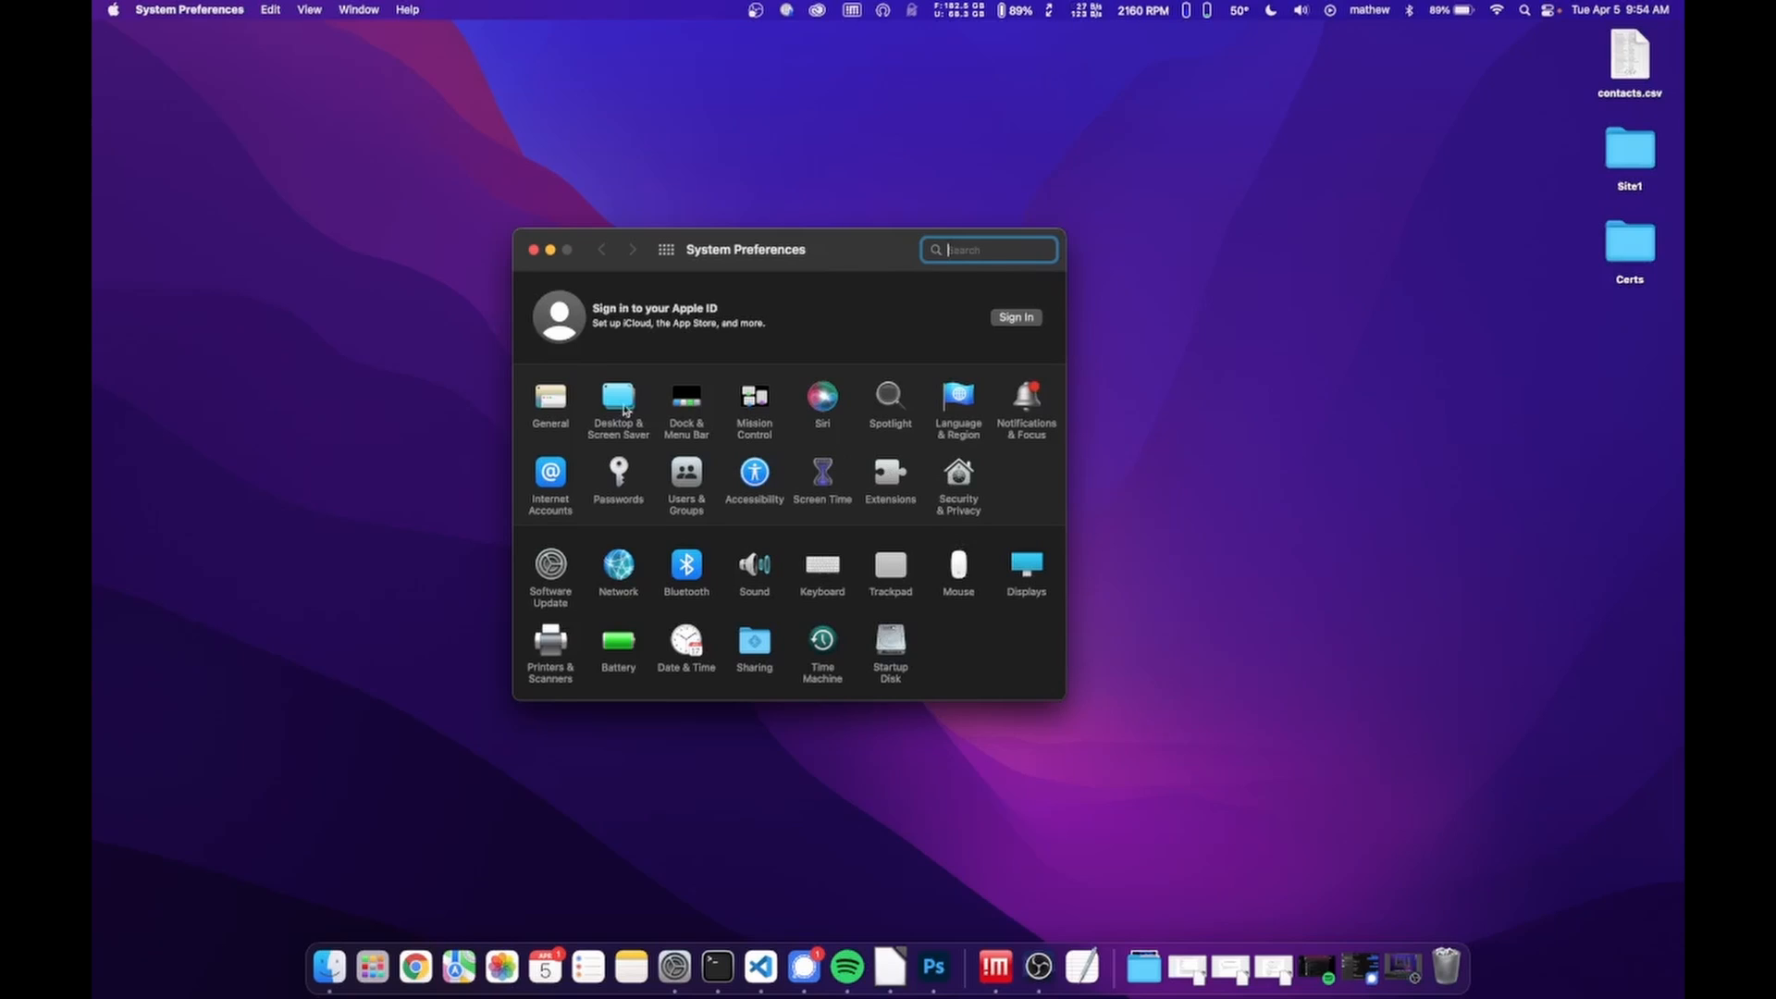
left_click(962, 474)
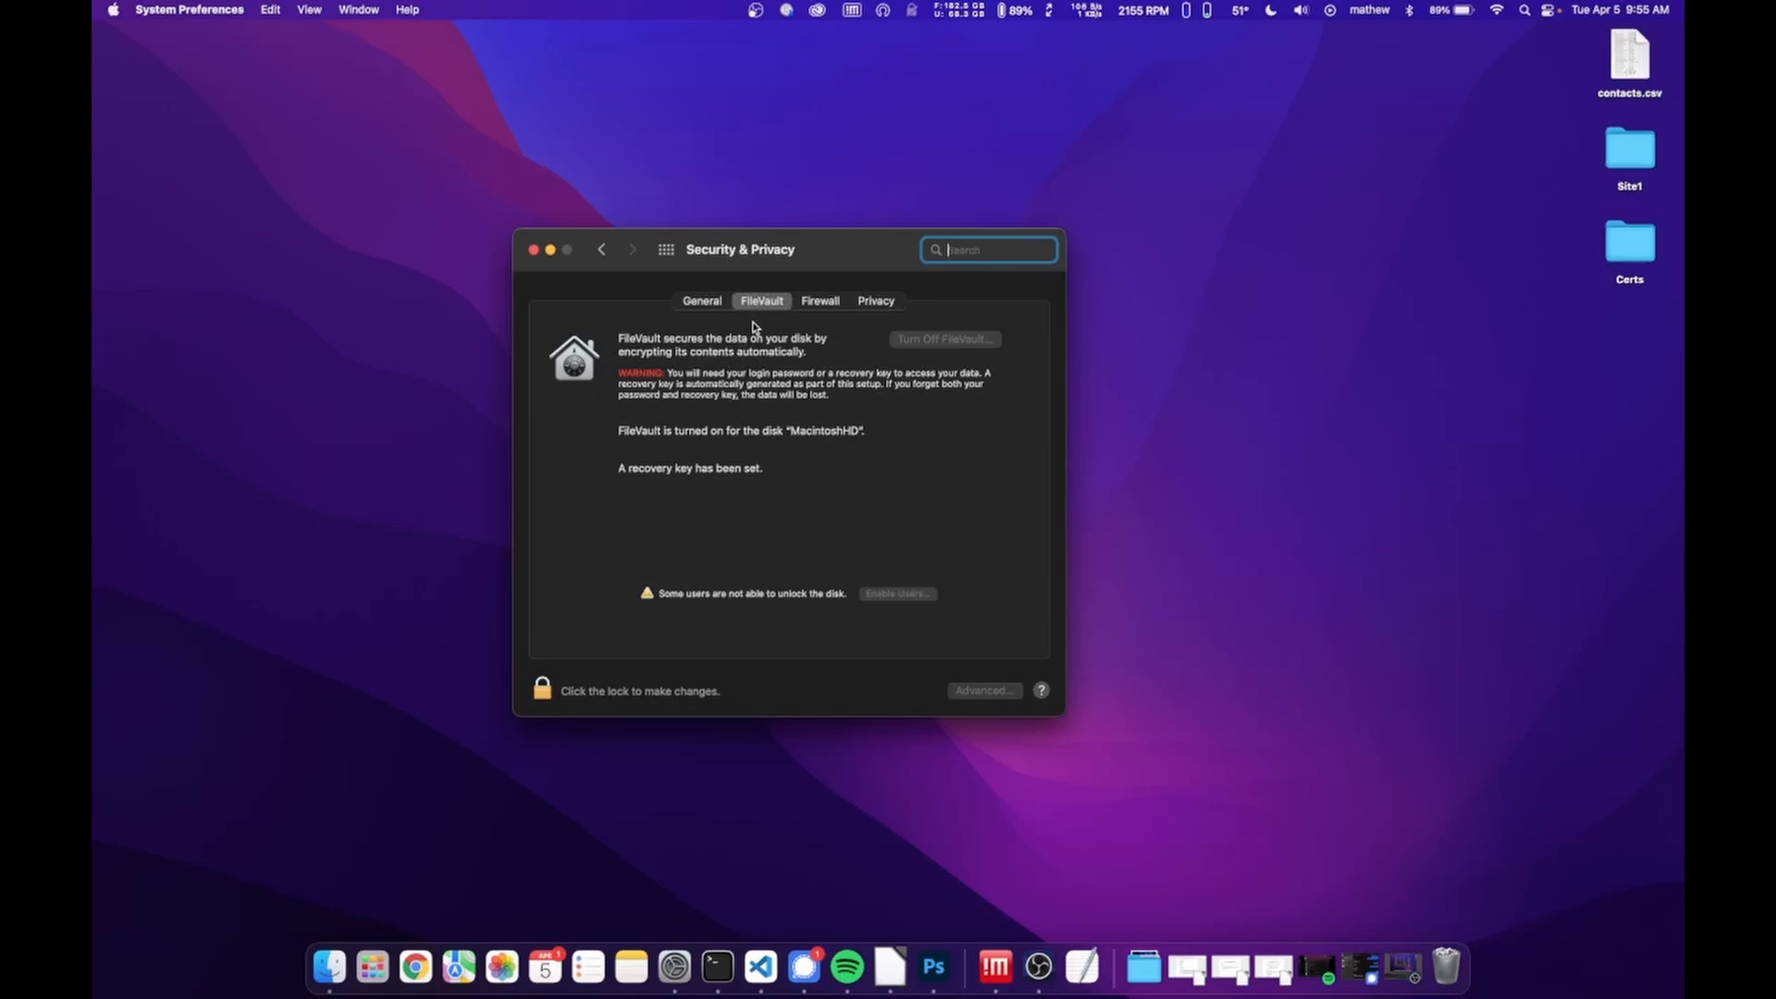
Unlock the Security & Privacy preferences for changes with the account password
left_click(542, 688)
type("••••••••••")
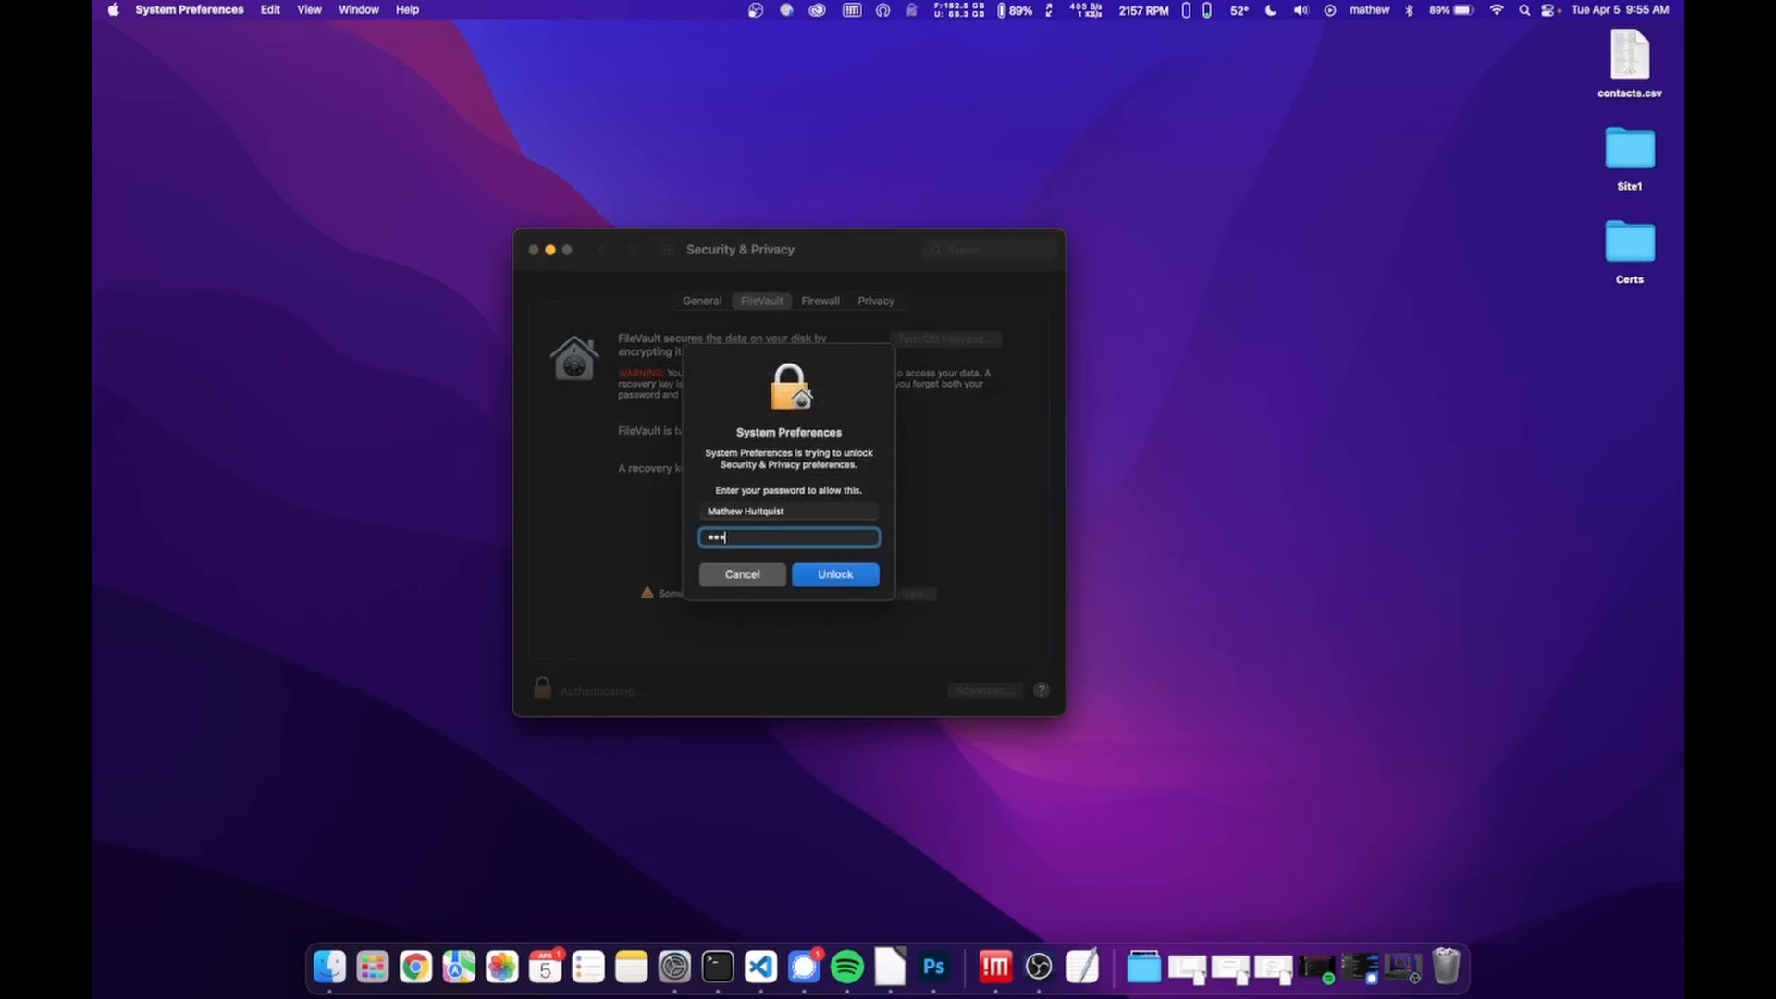
key("Return")
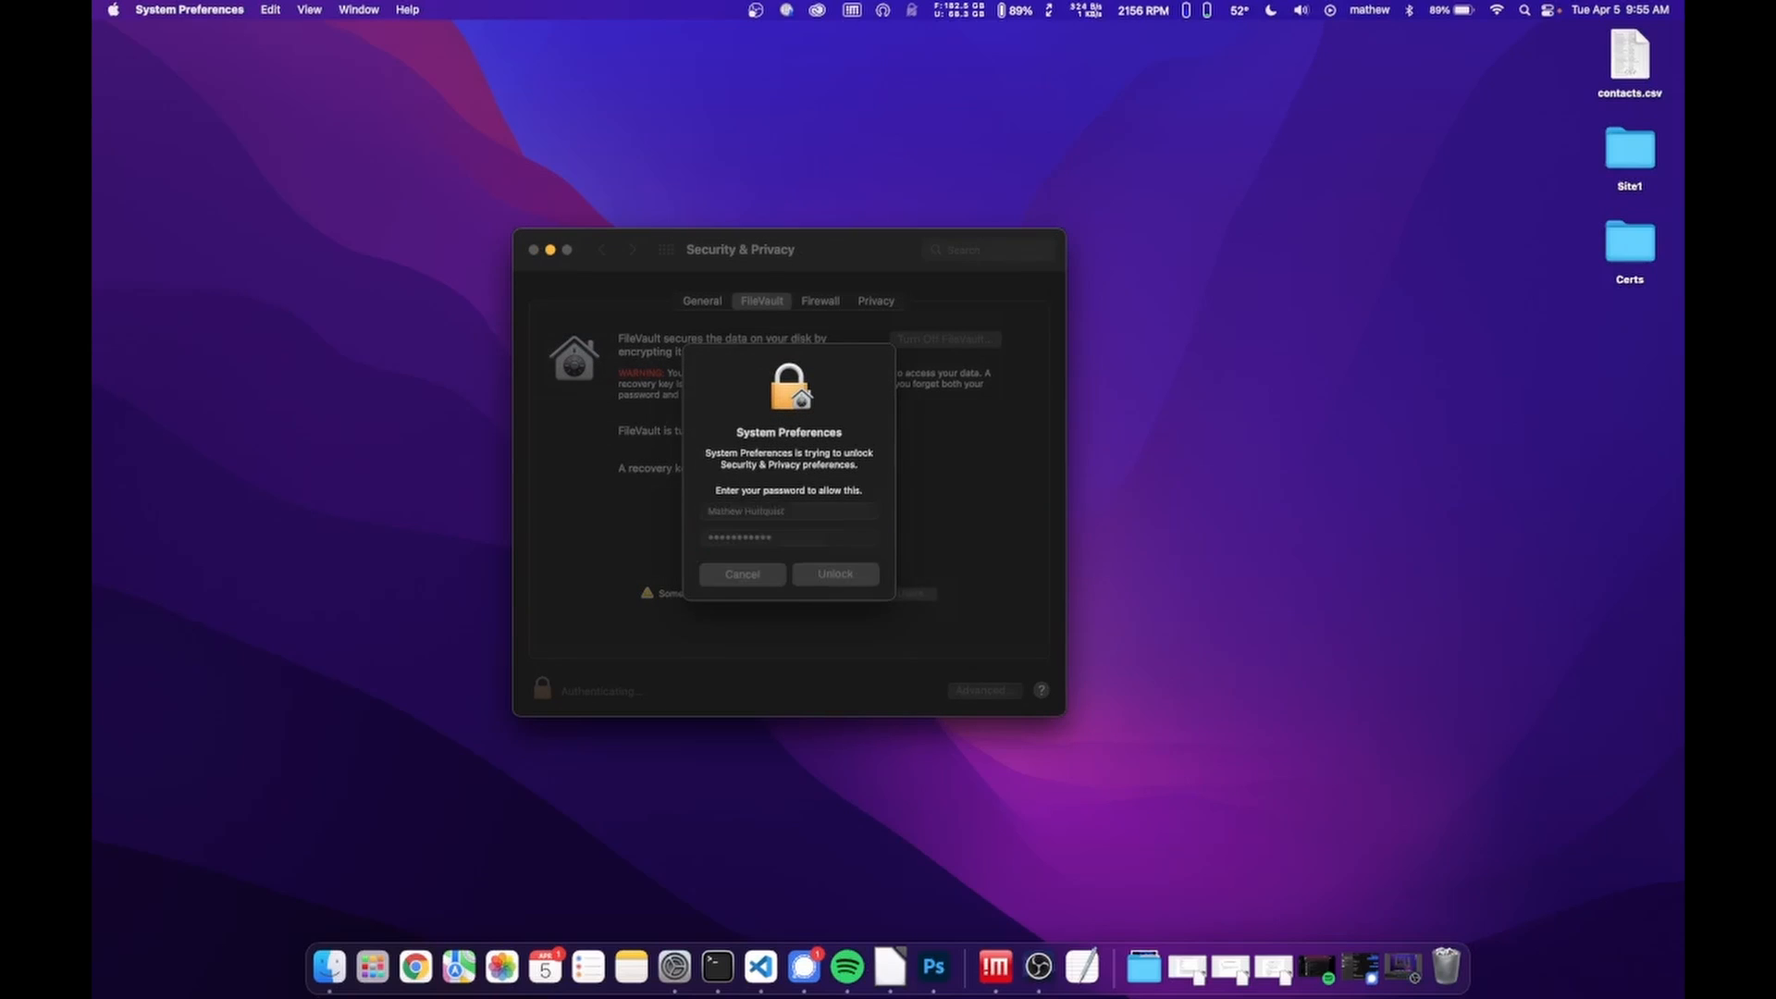